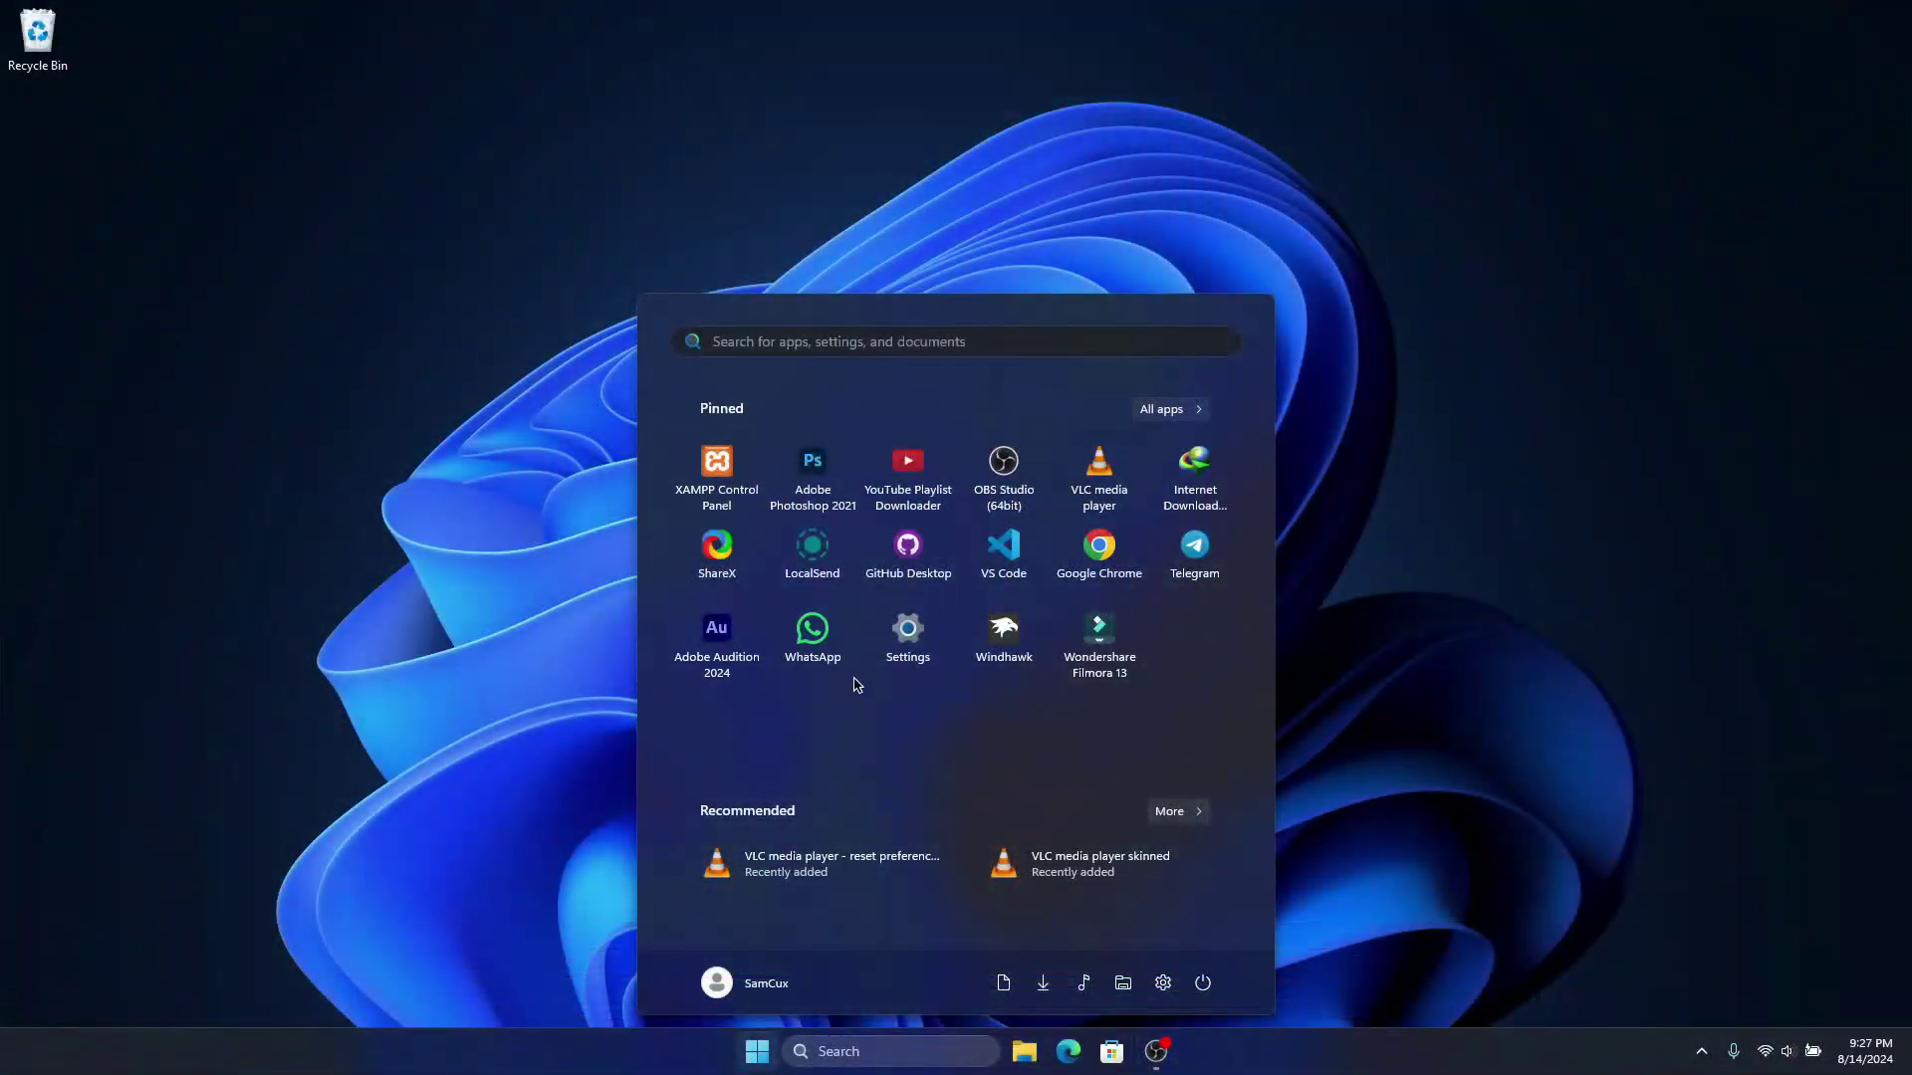
Step: Switch the restyled Start menu to All apps and back to Pinned, then scroll the list
left_click(1160, 406)
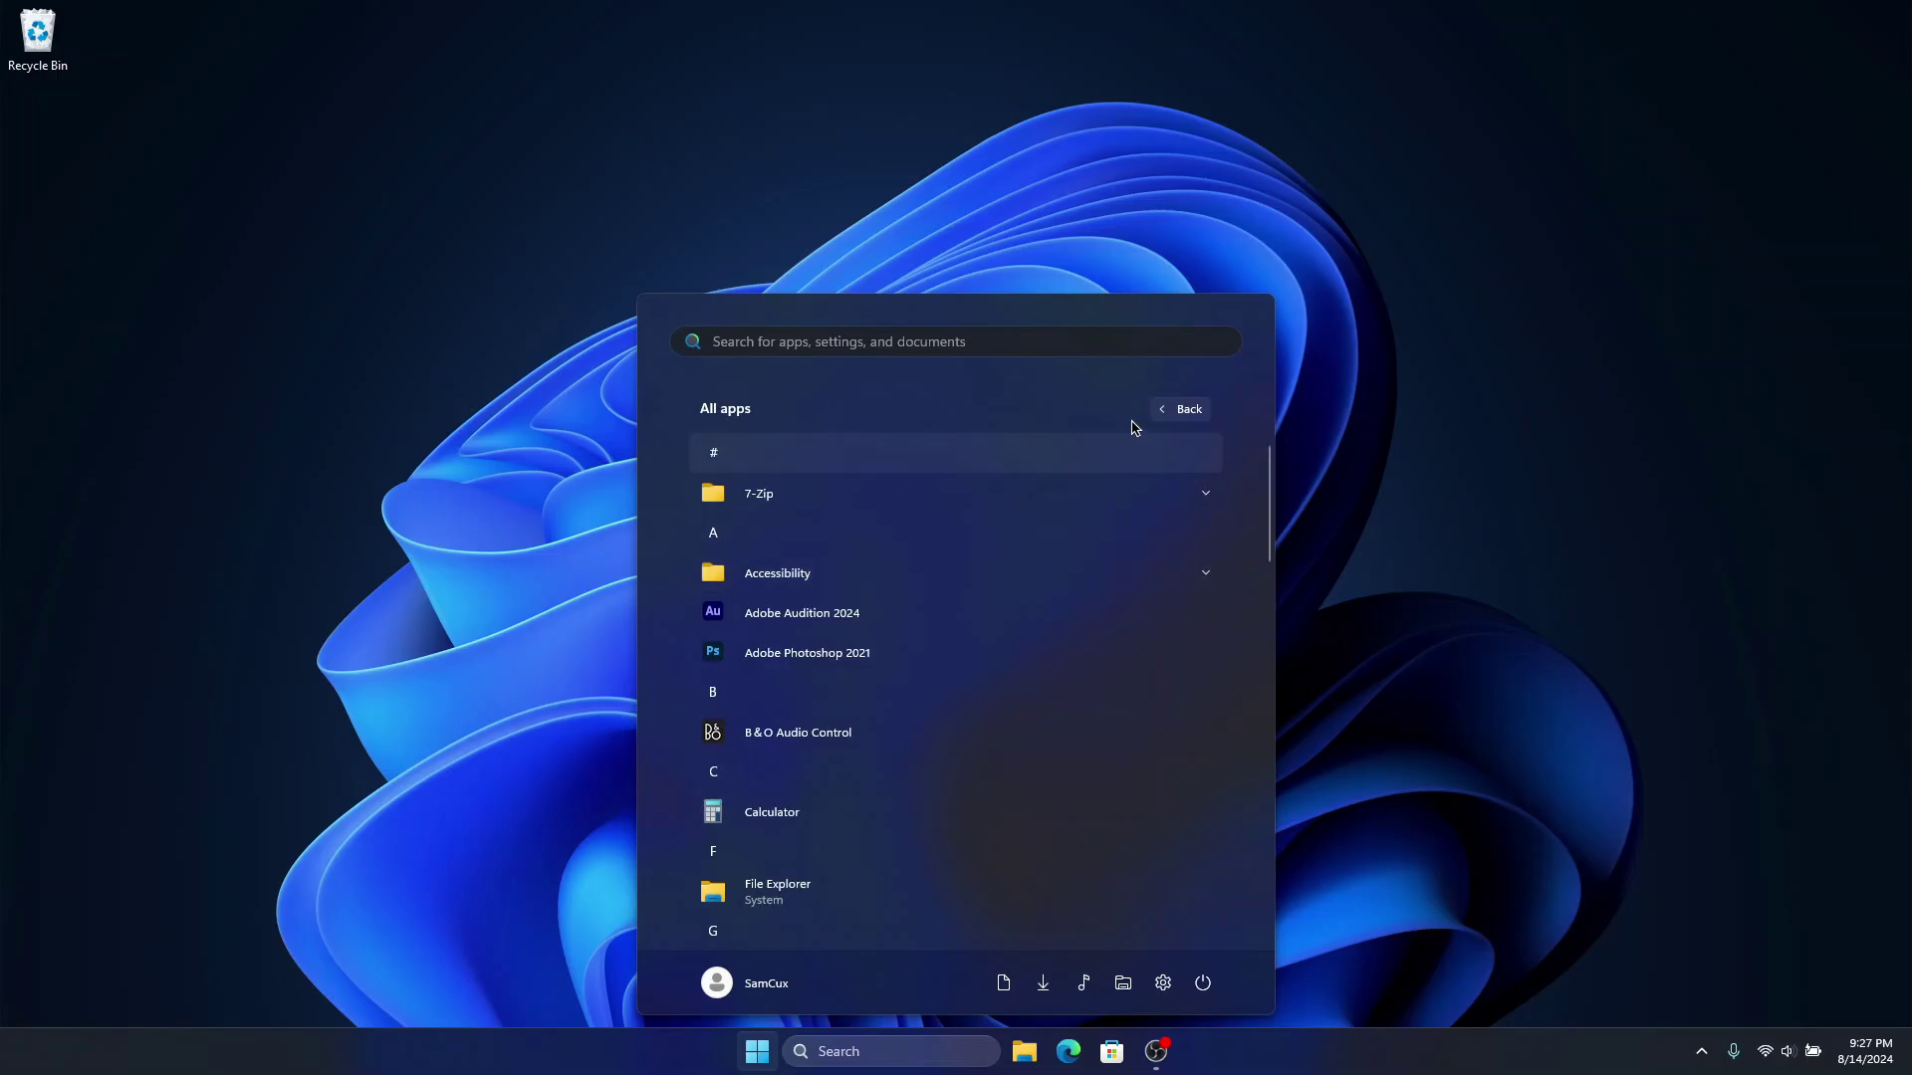
left_click(1160, 409)
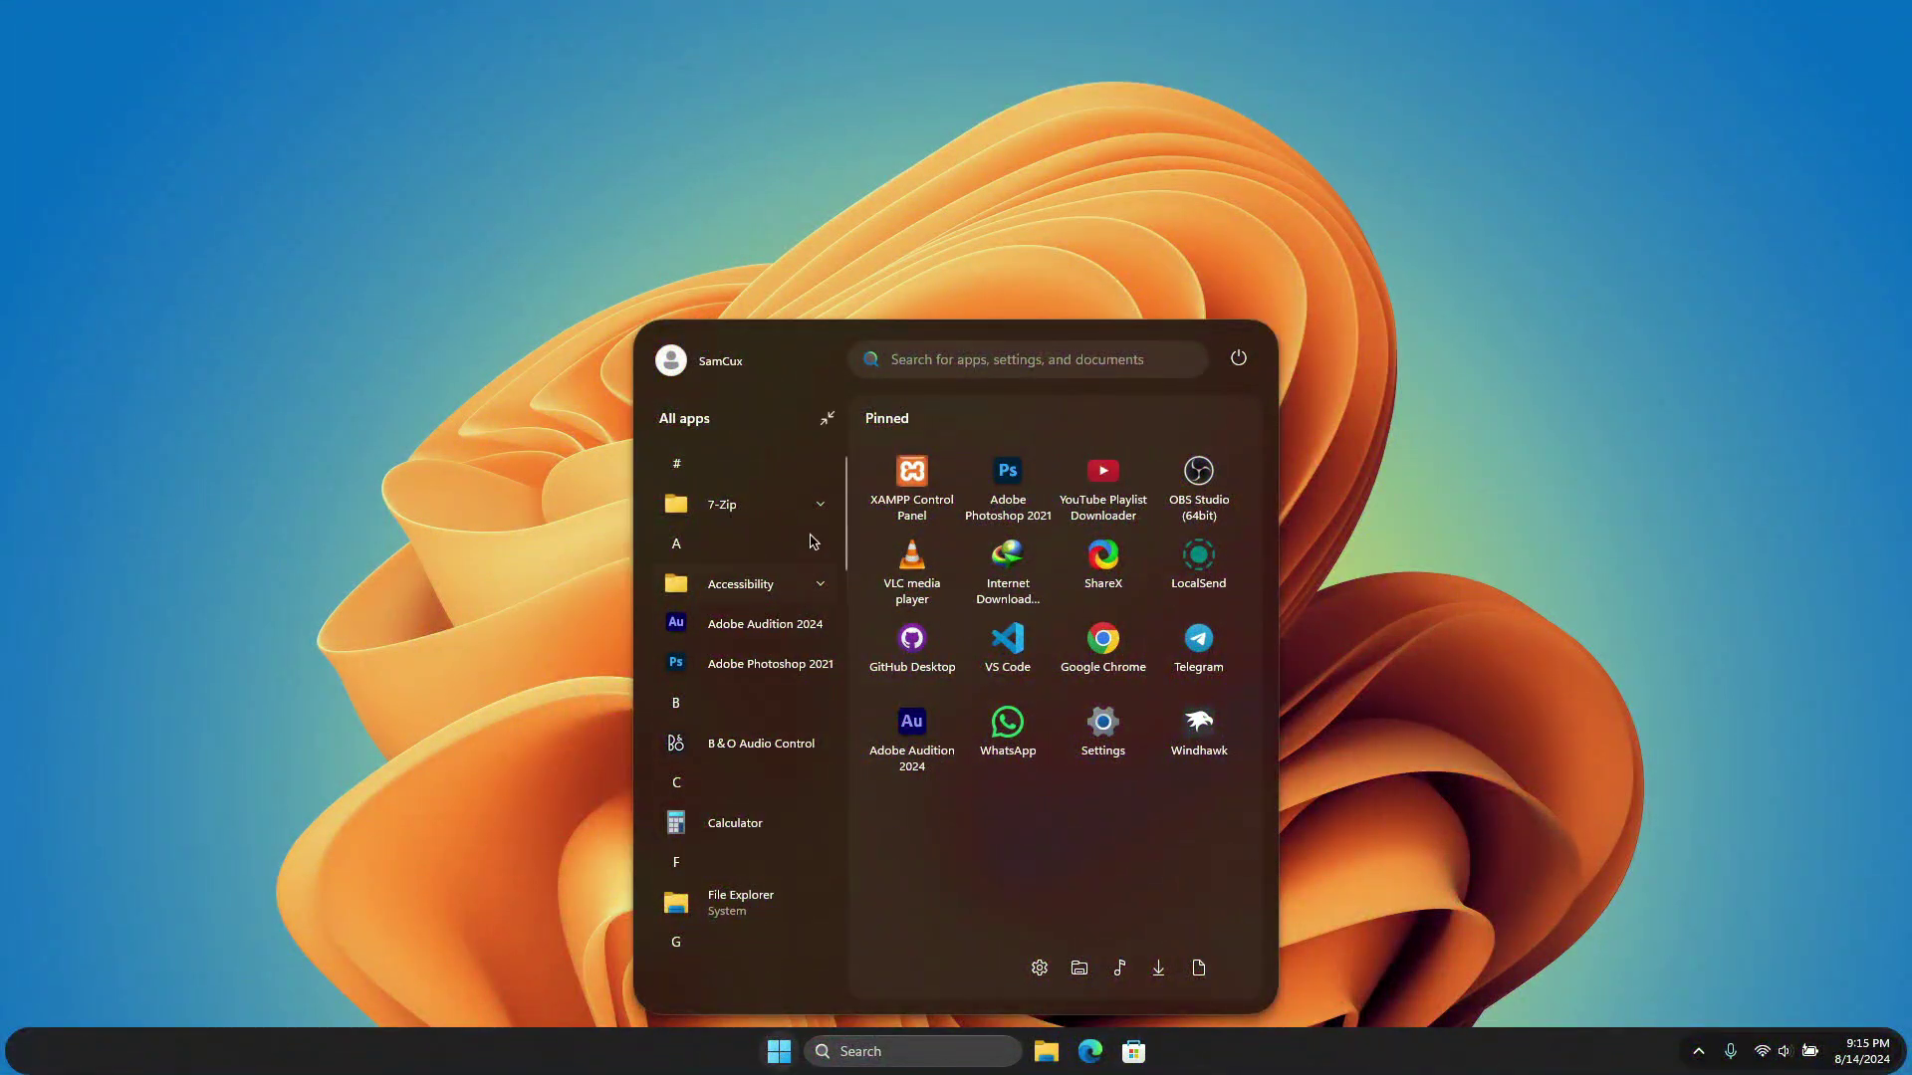
scroll(762, 552, "down", 1)
scroll(761, 552, "down", 10)
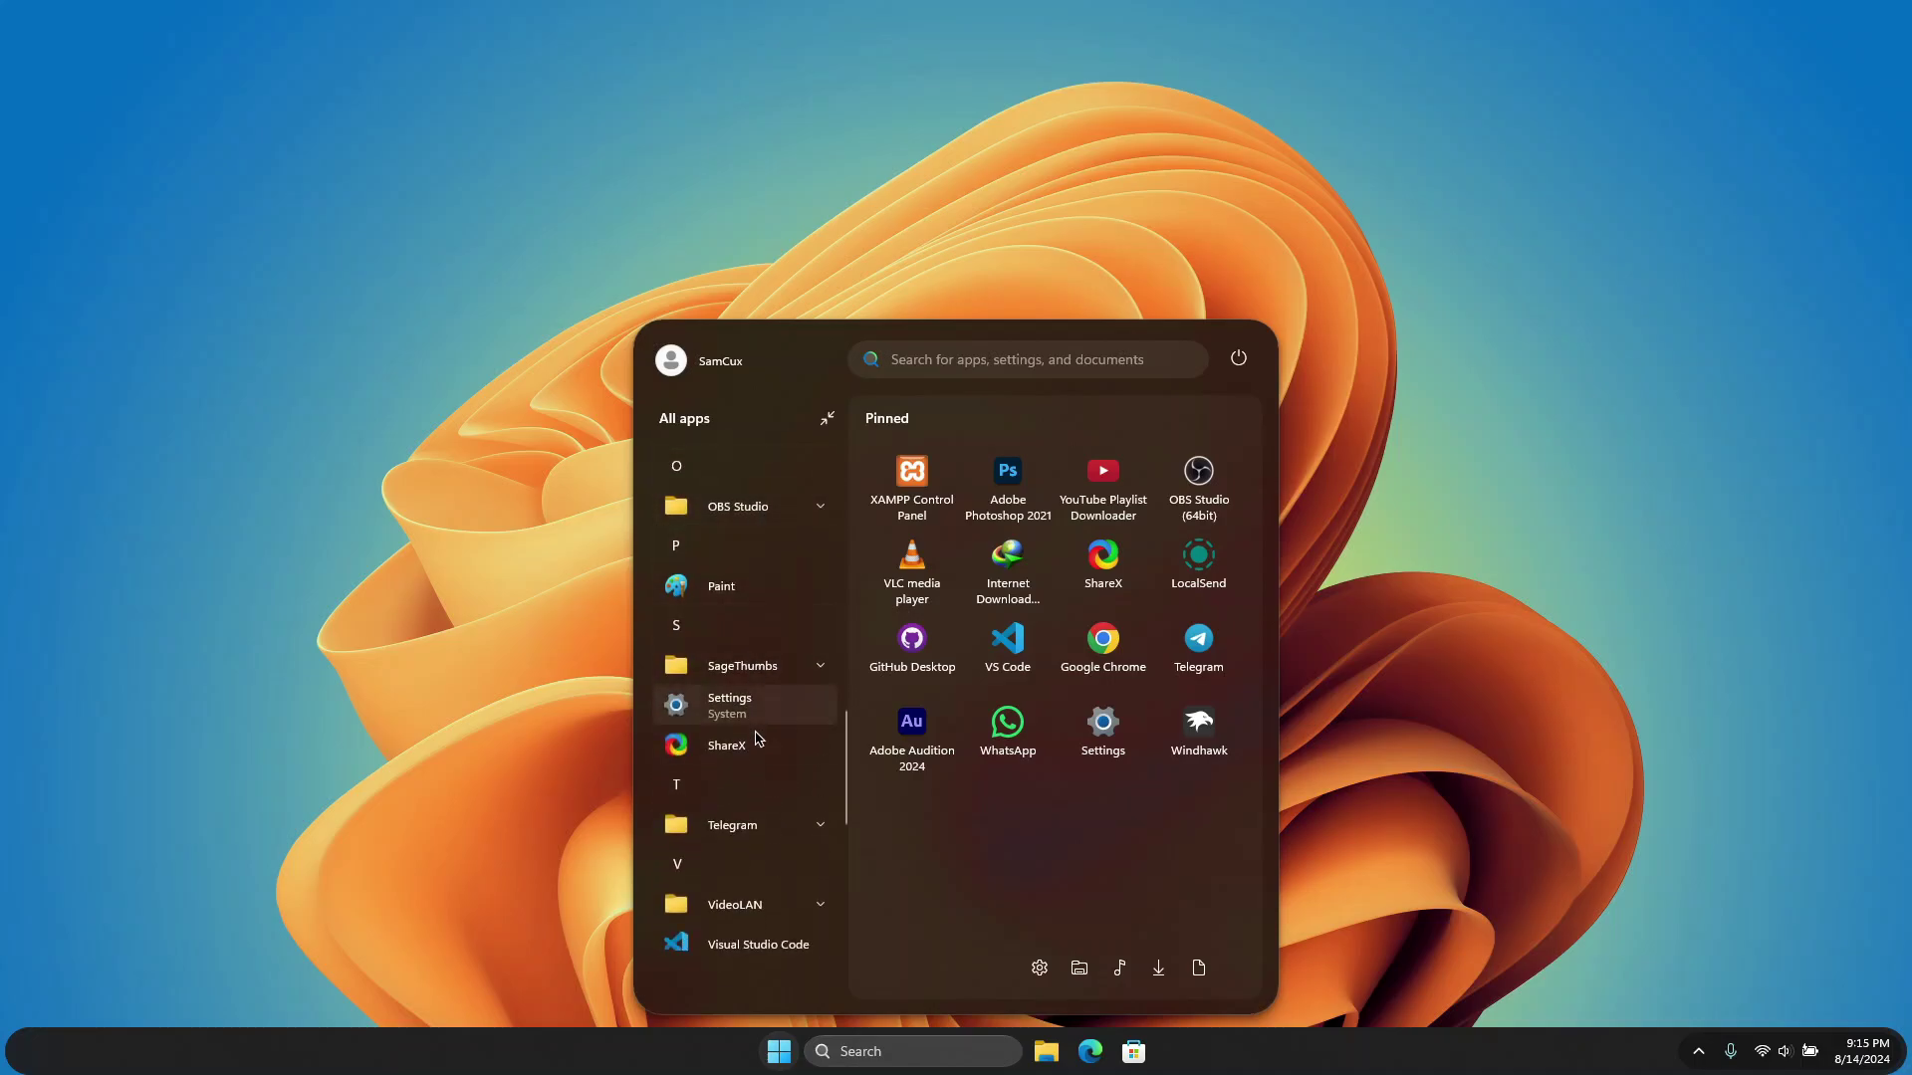
scroll(732, 707, "down", 5)
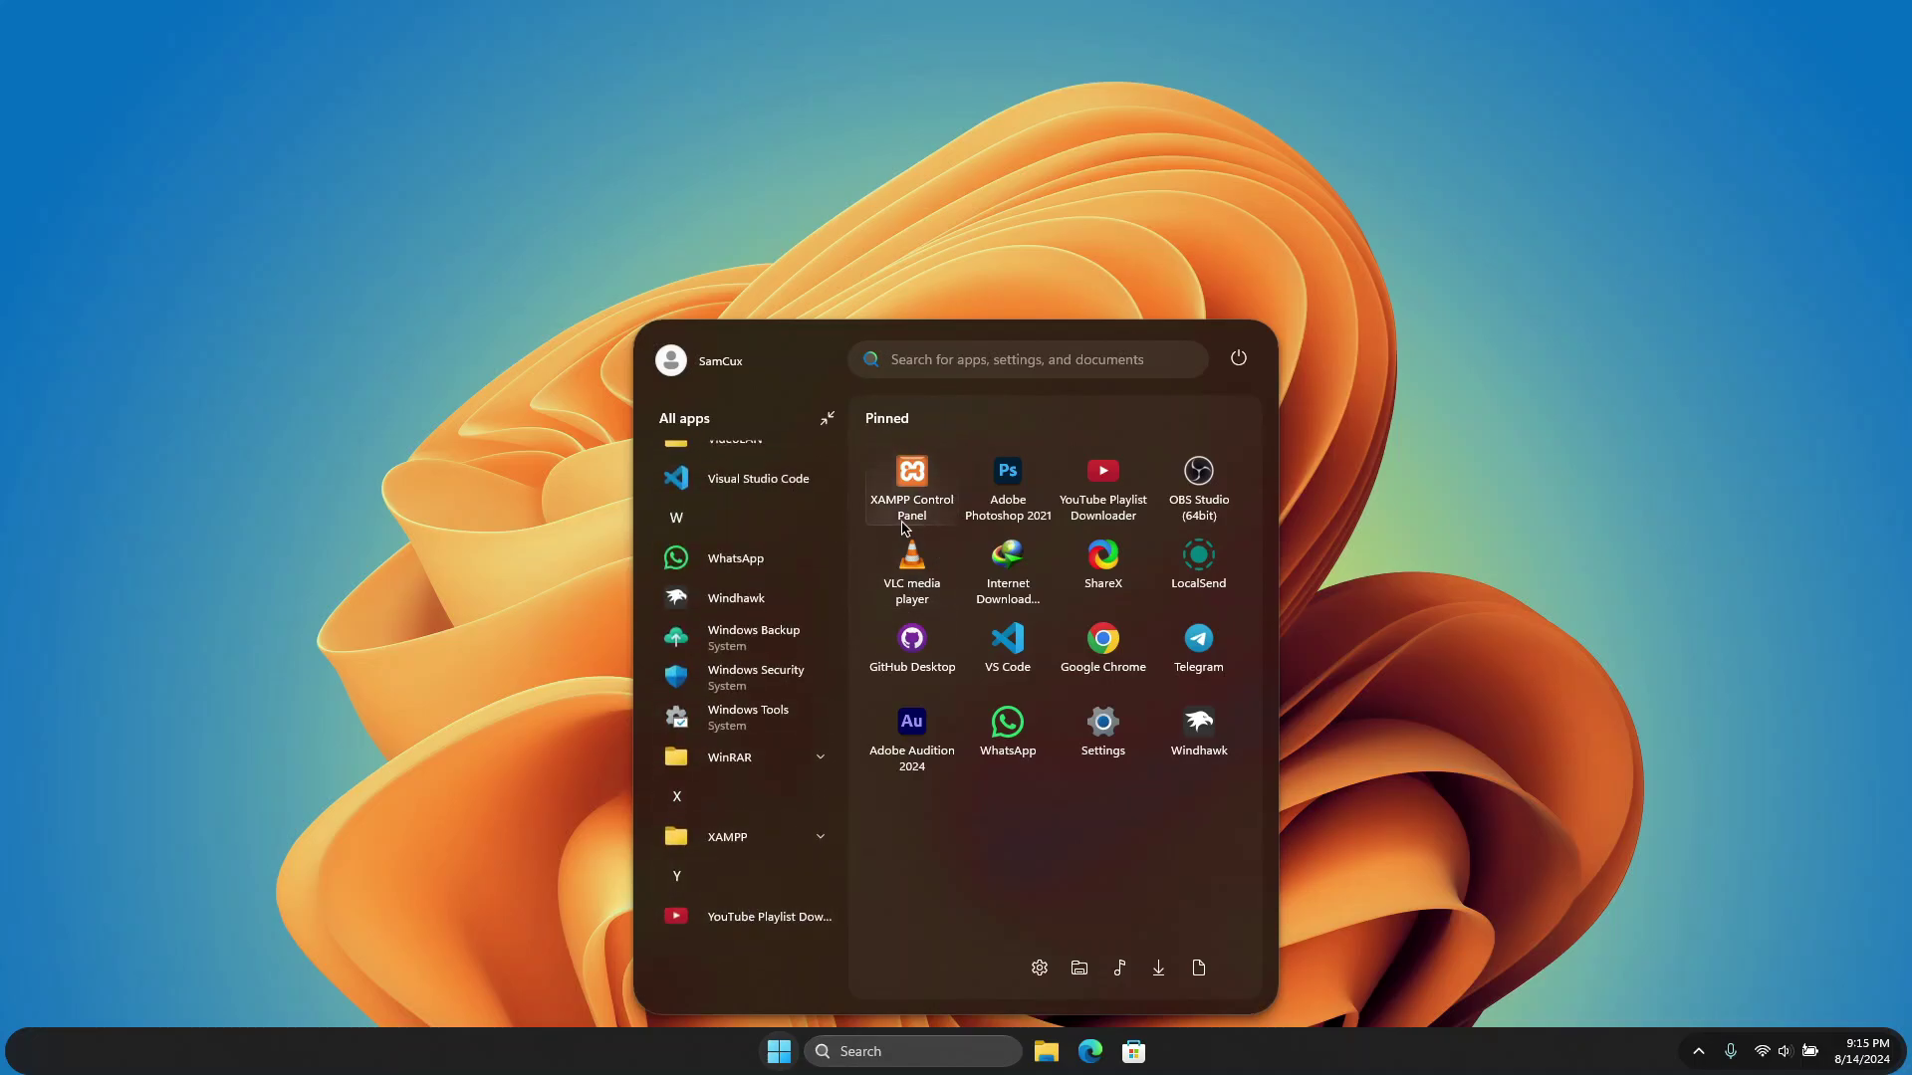
Step: Check the Start menu's power options and account flyout, then close Start to show the desktop
left_click(780, 1058)
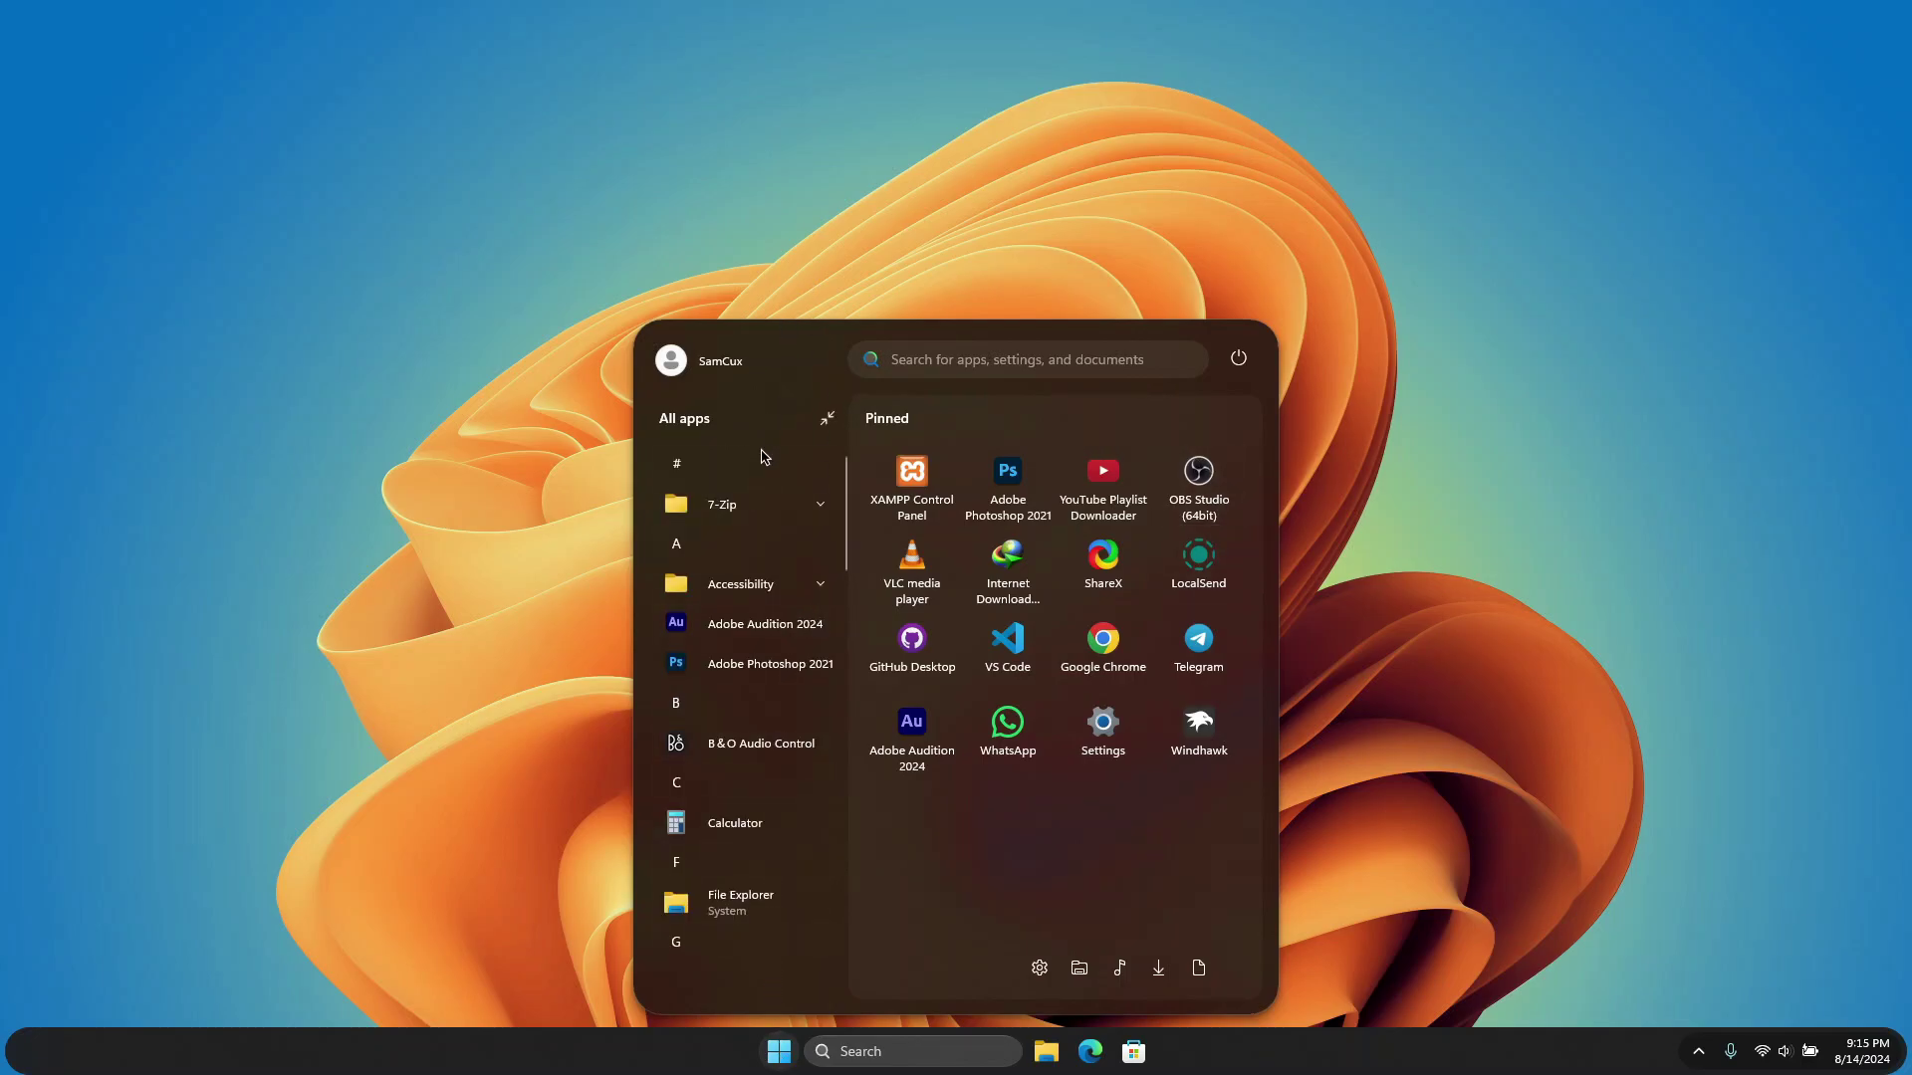
scroll(749, 468, "down", 10)
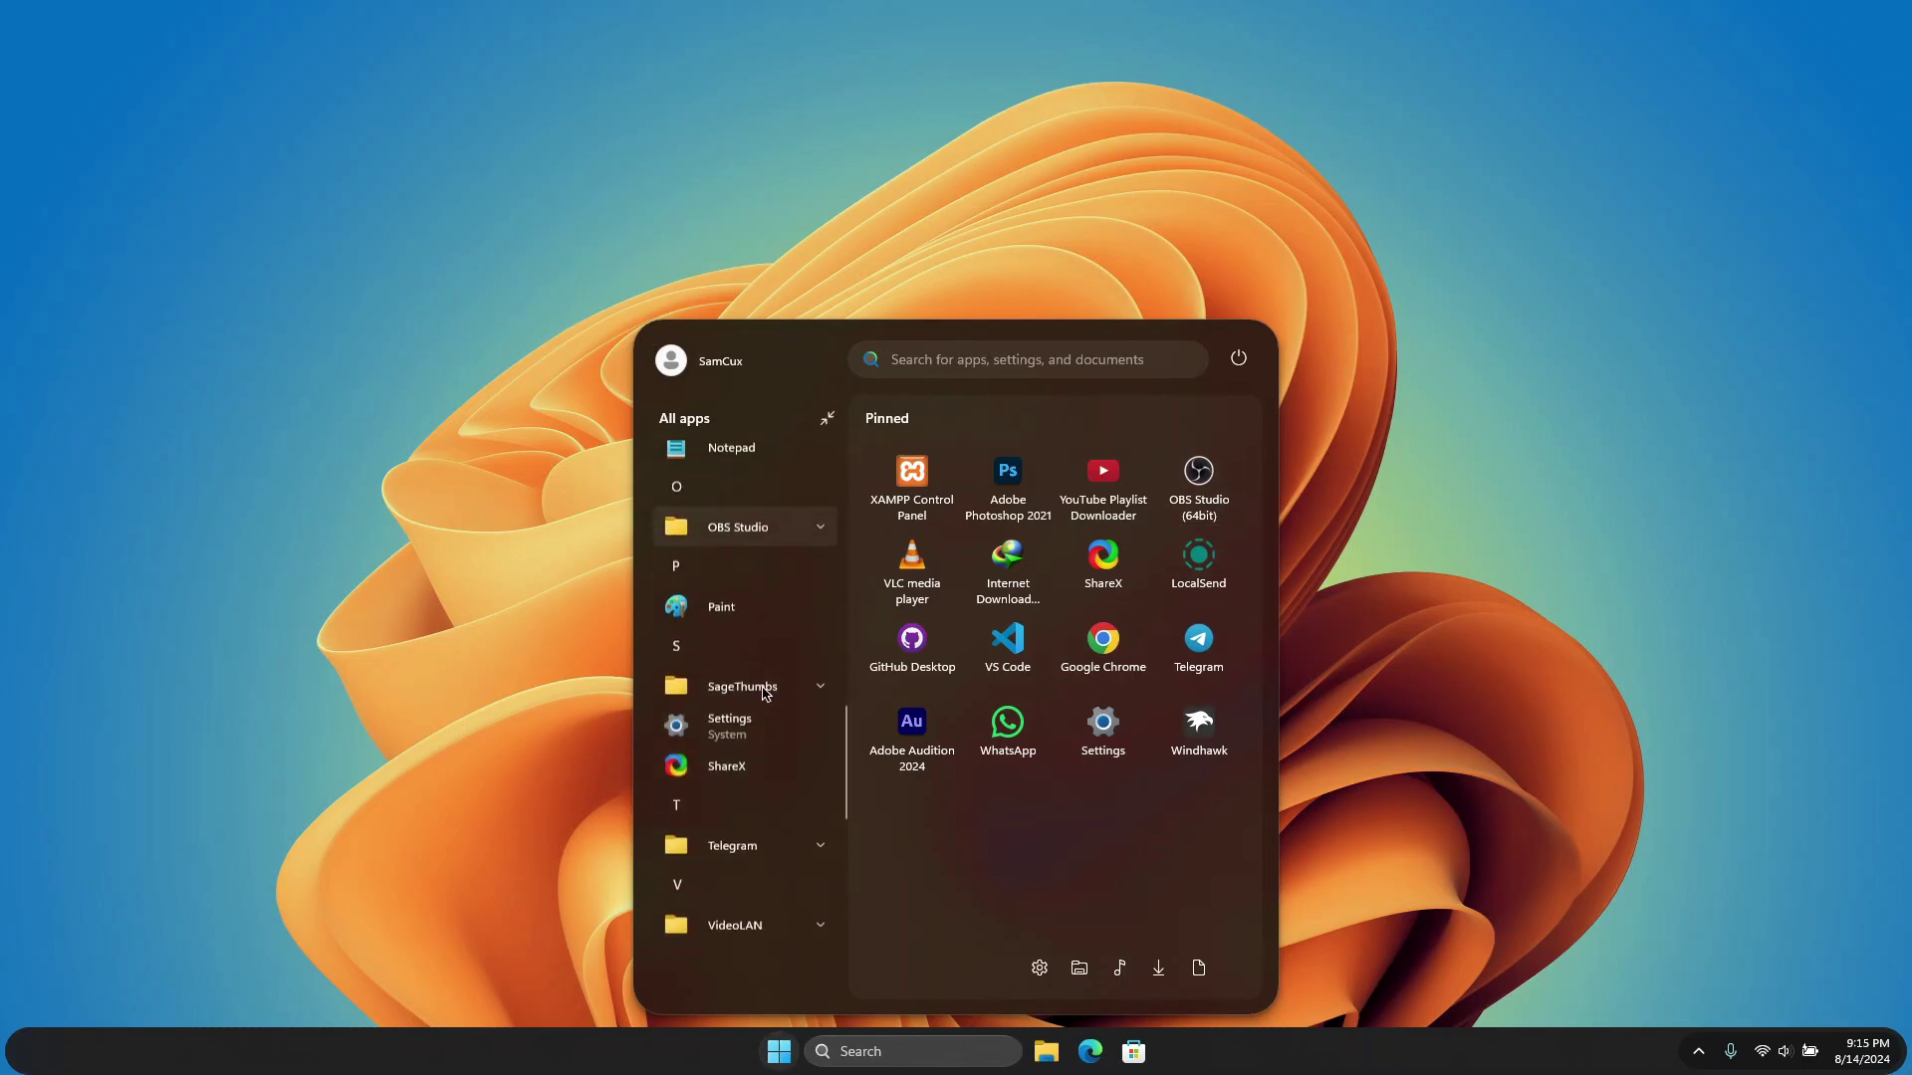
scroll(749, 464, "down", 5)
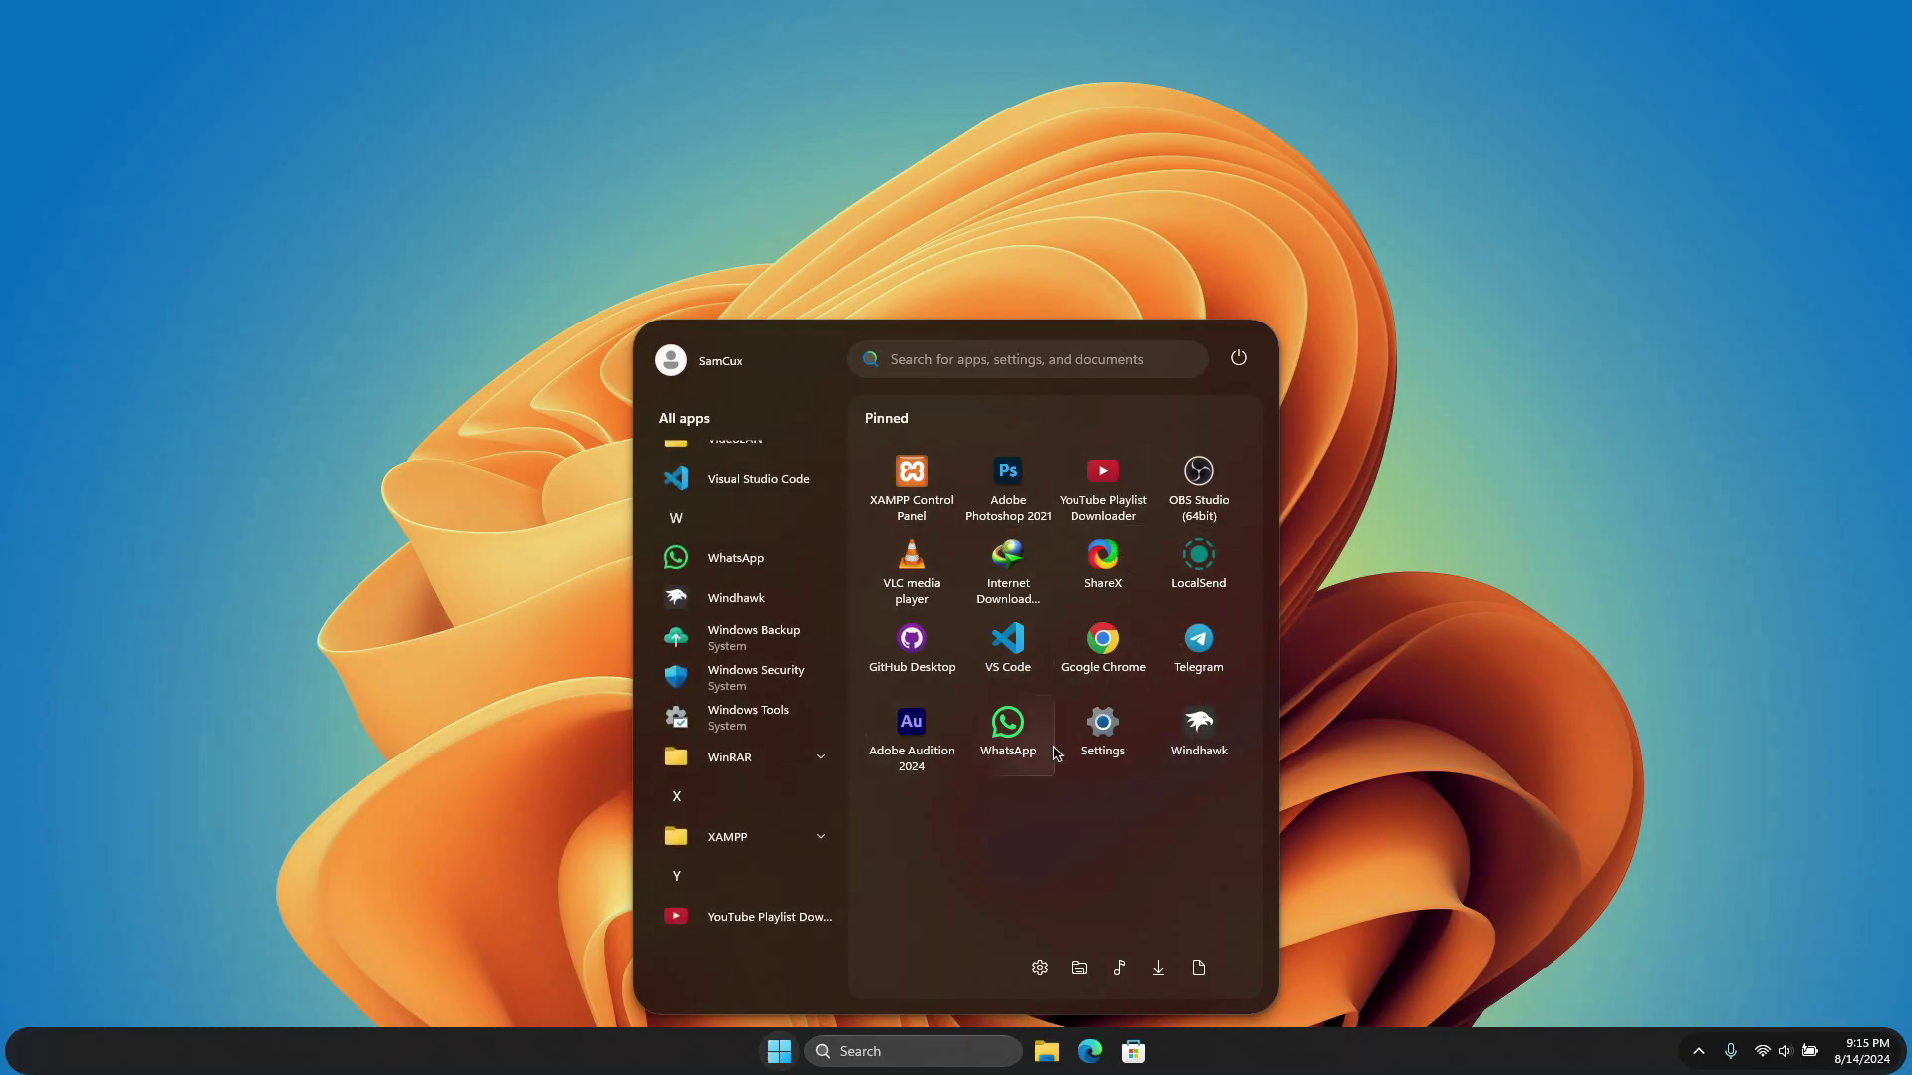
left_click(1240, 358)
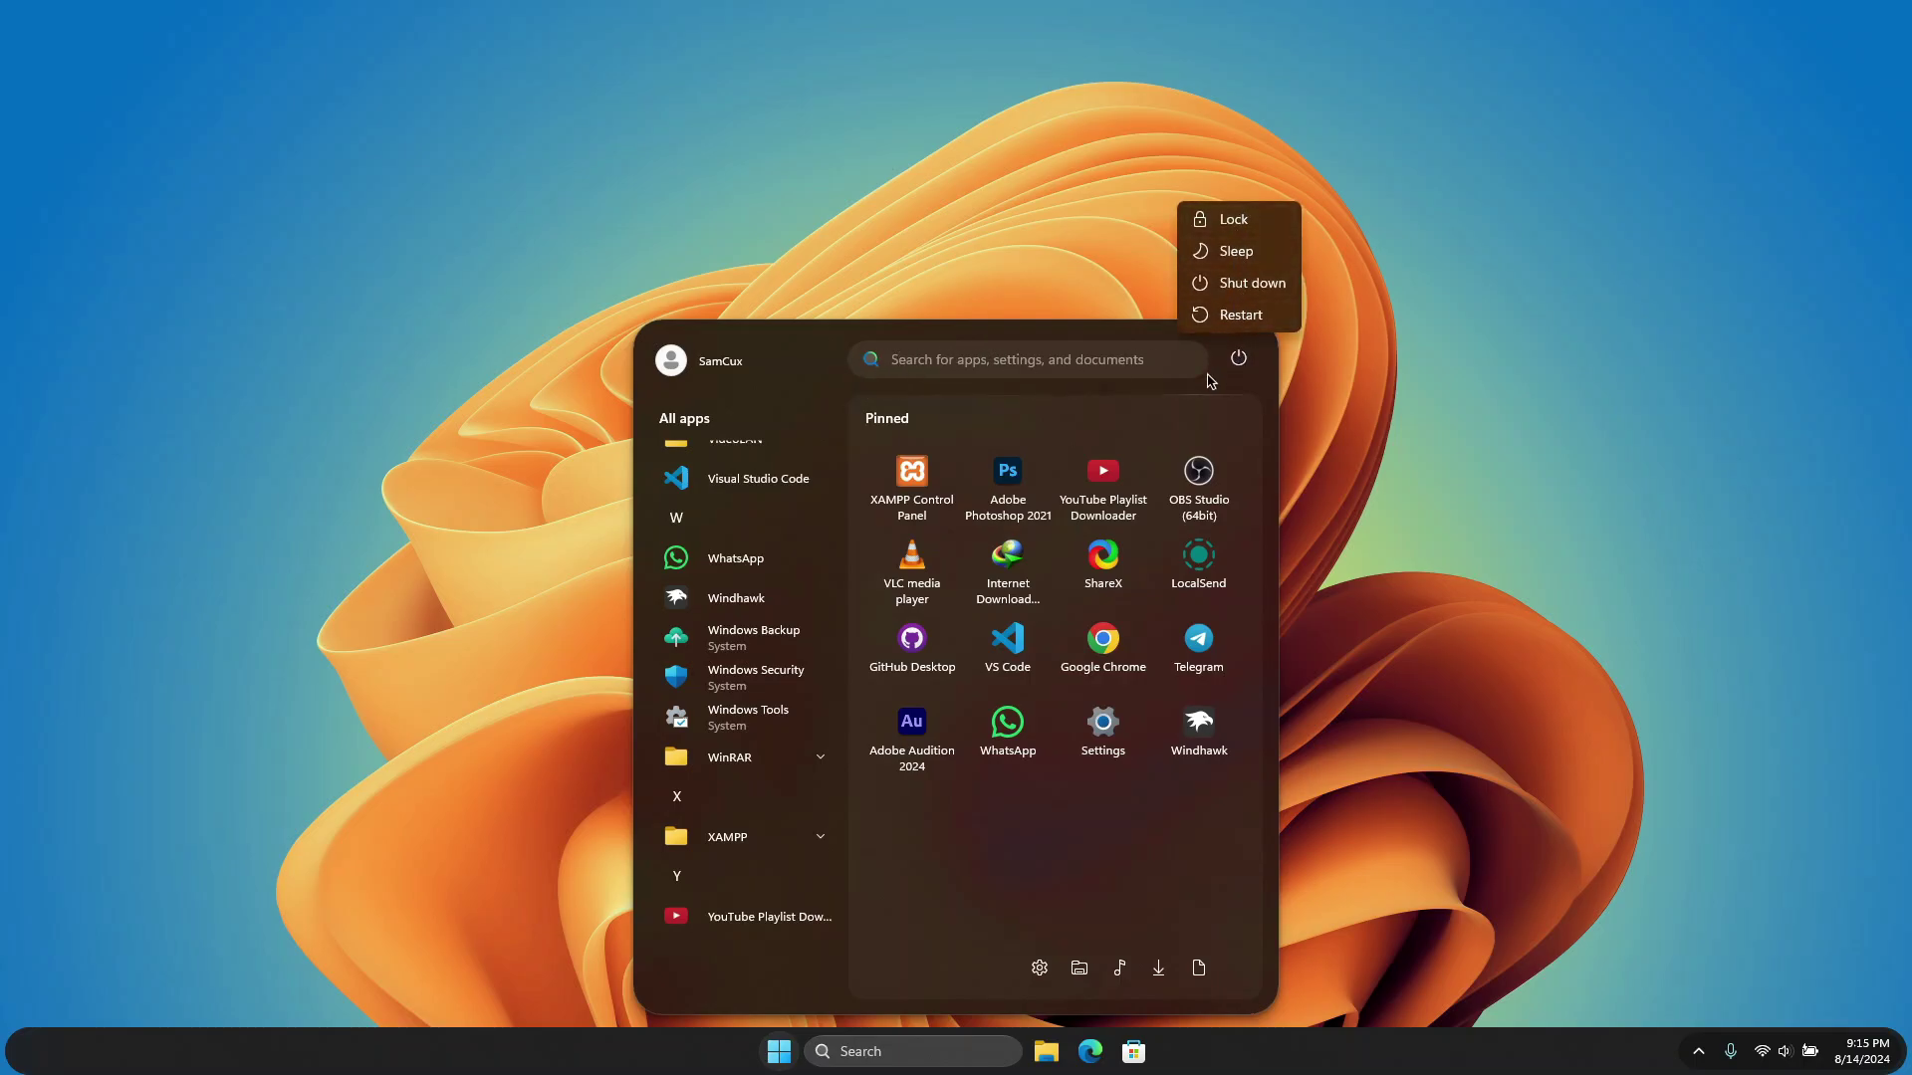
left_click(709, 364)
left_click(712, 364)
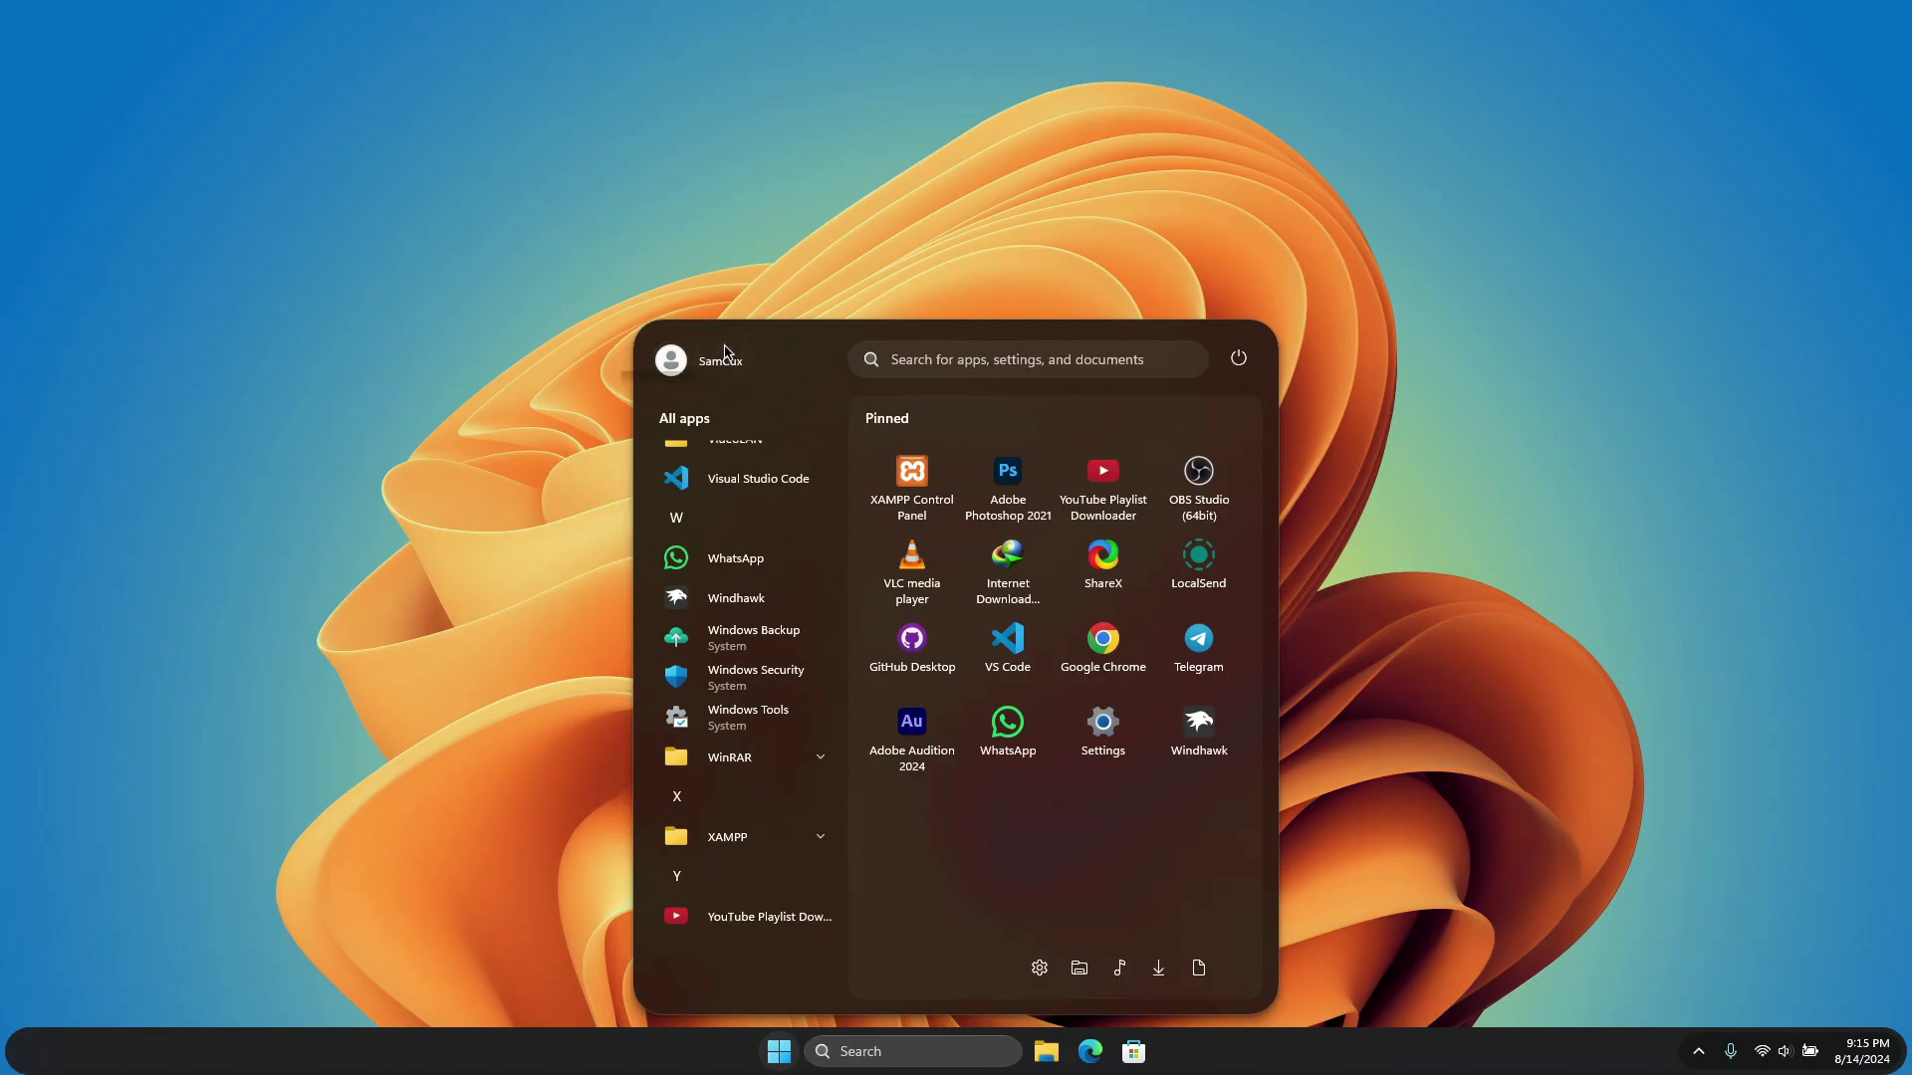
left_click(1001, 926)
scroll(741, 841, "up", 10)
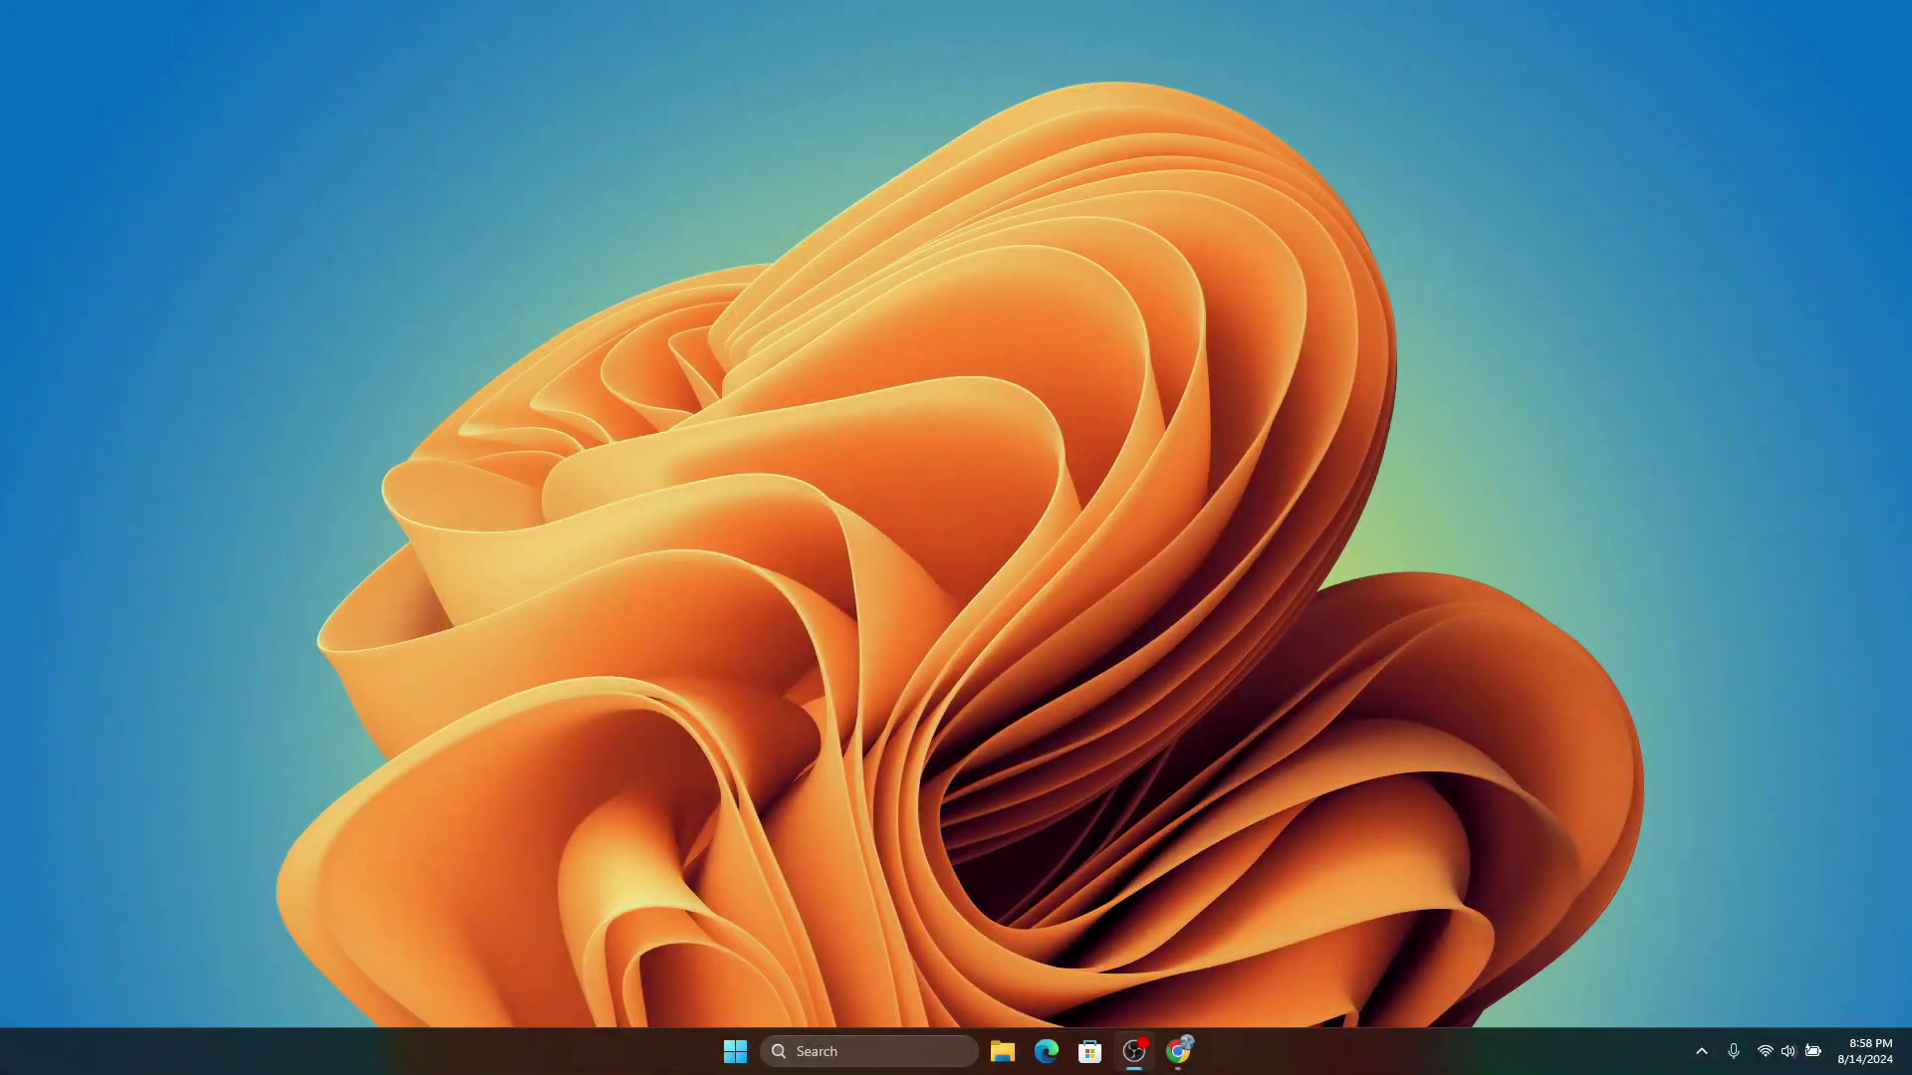
Step: Download windhawk_setup_offline.exe from the ramensoftware/windhawk v1.5.1 GitHub release
left_click(1179, 1052)
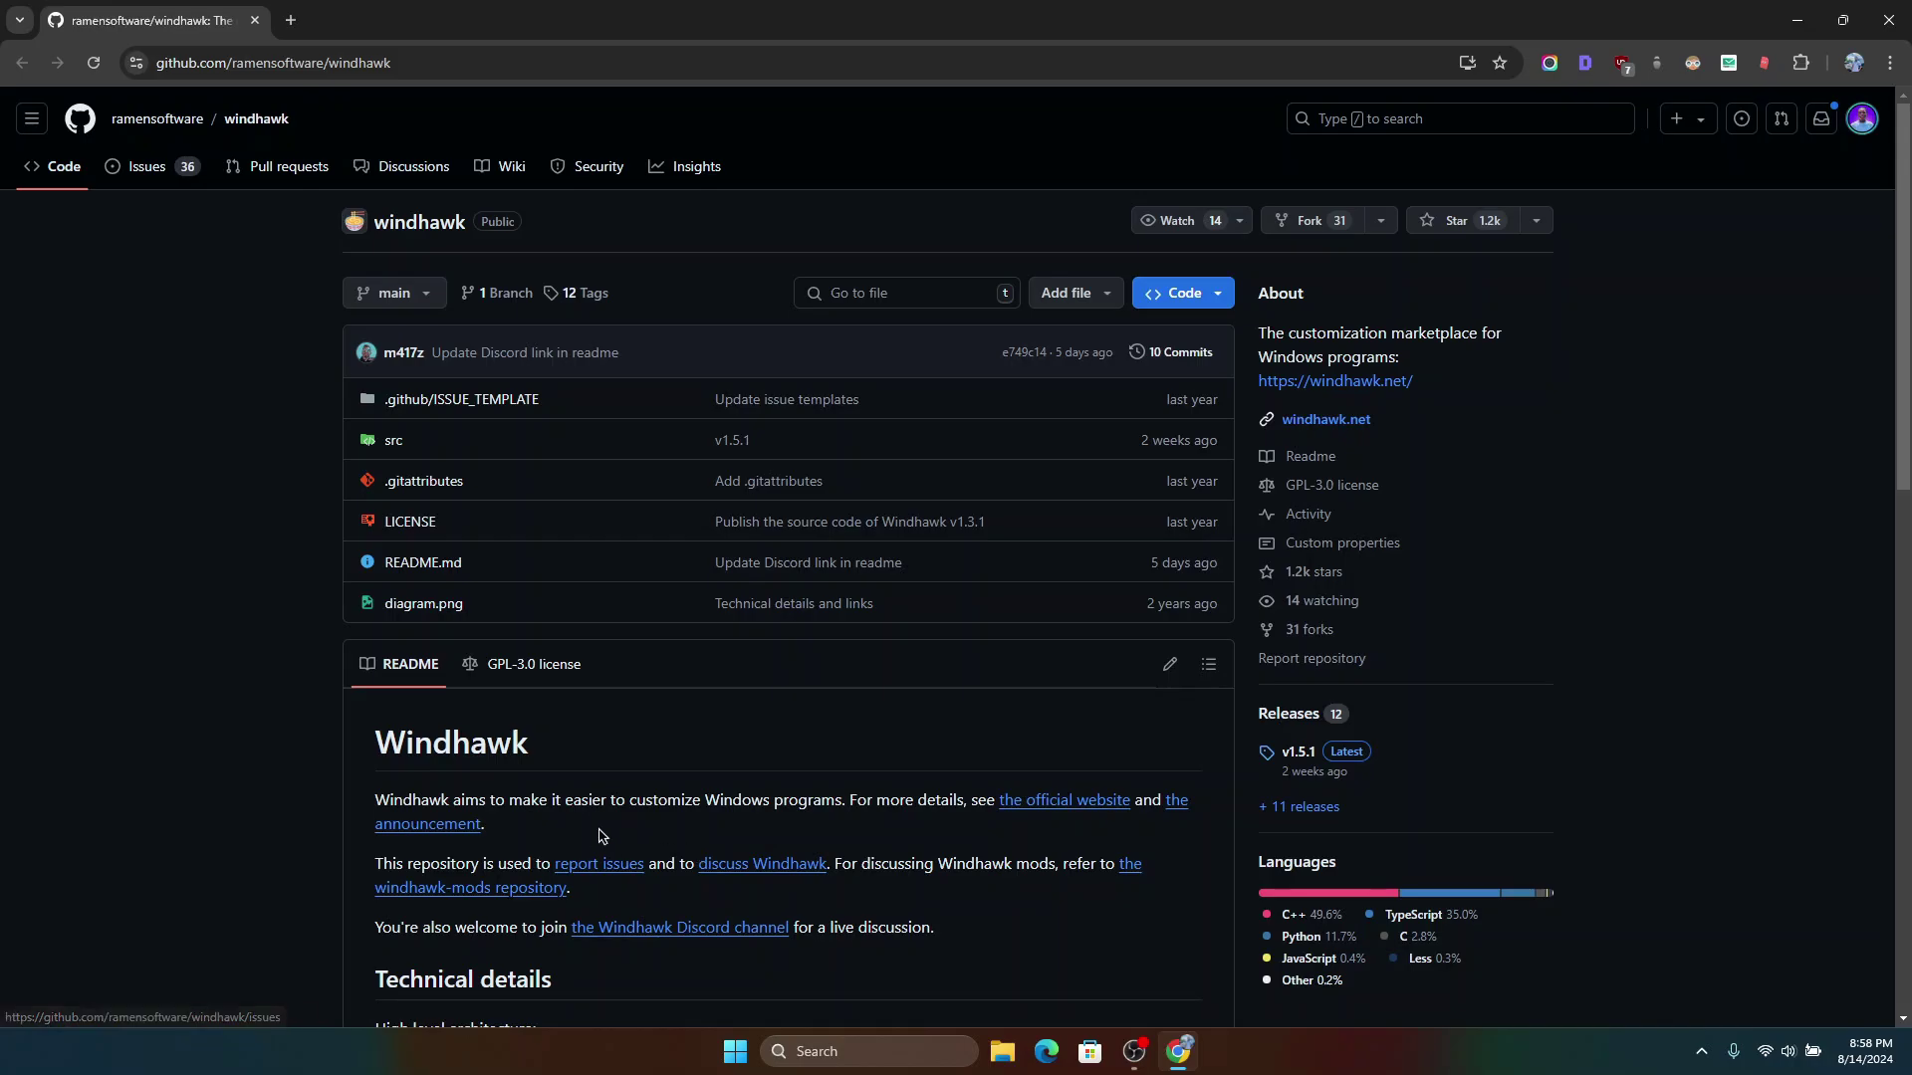
scroll(896, 677, "down", 3)
scroll(922, 778, "down", 7)
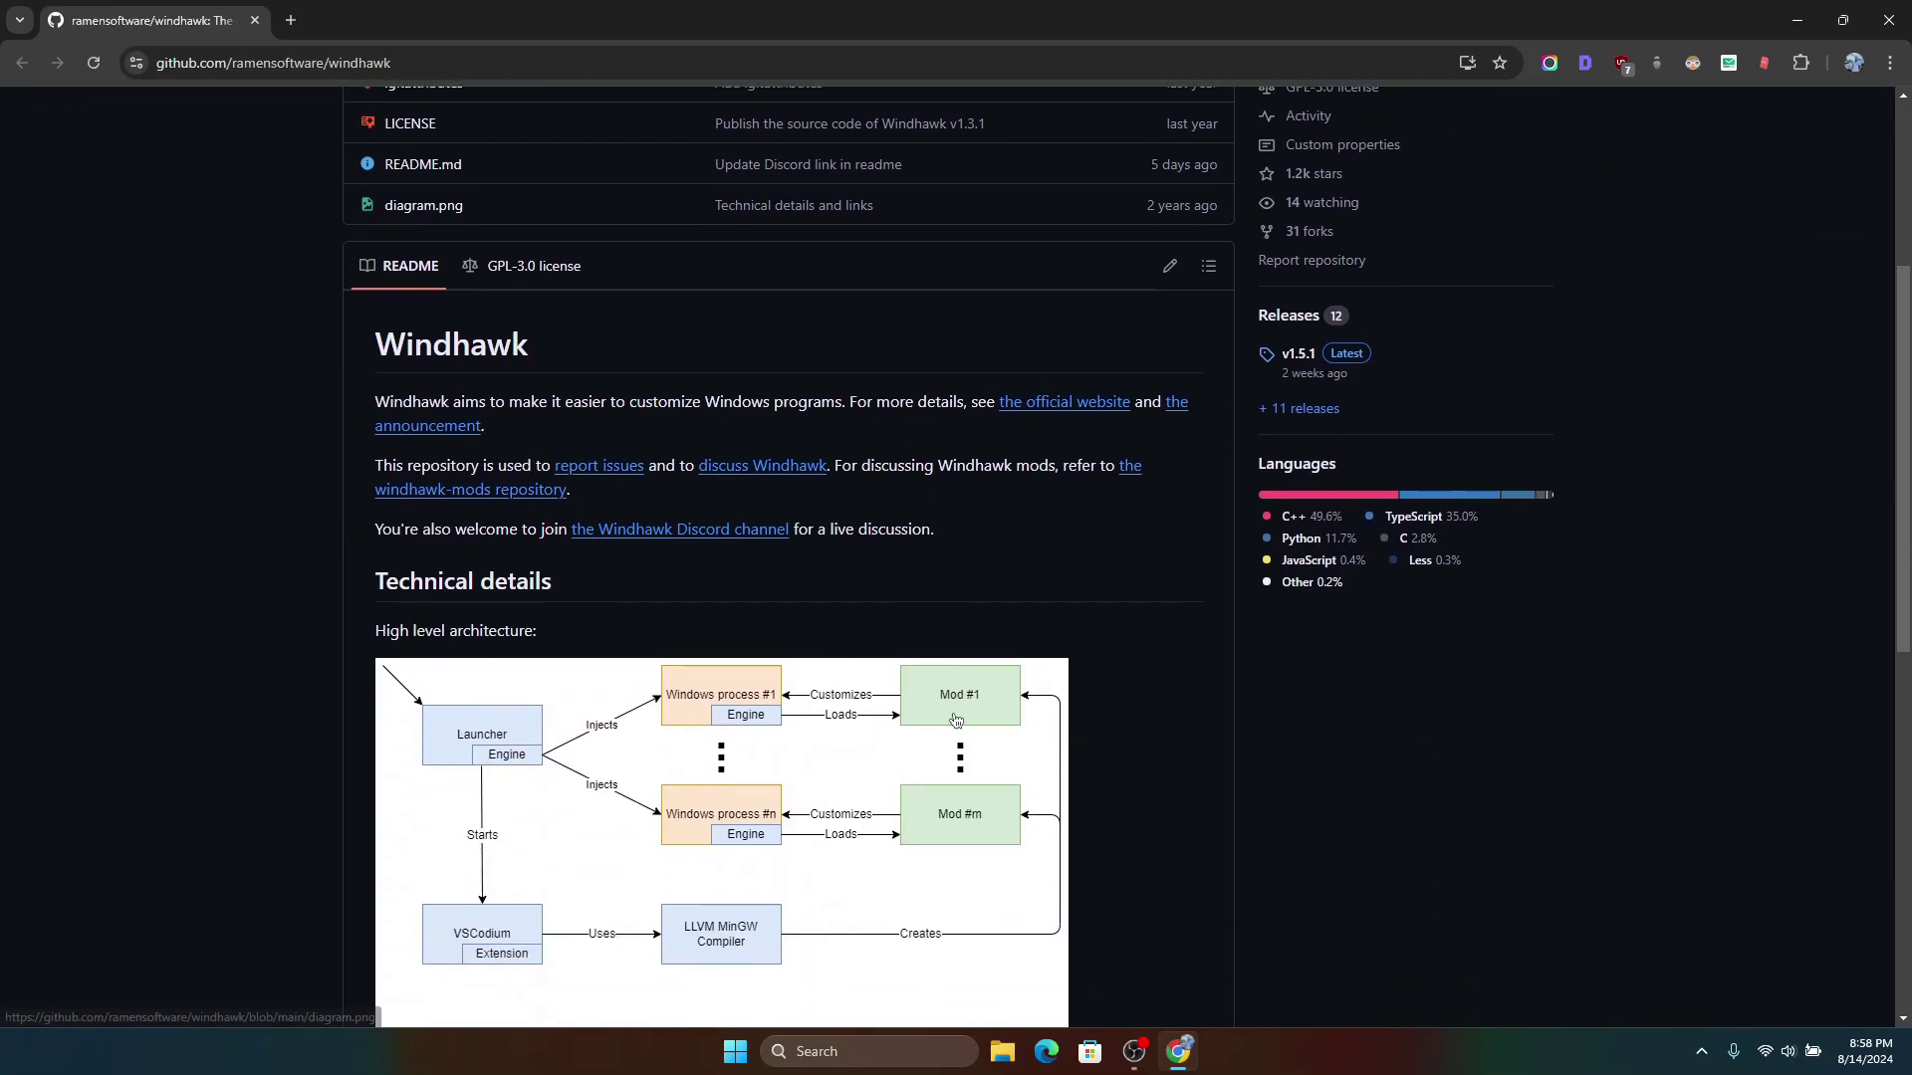
scroll(955, 734, "up", 7)
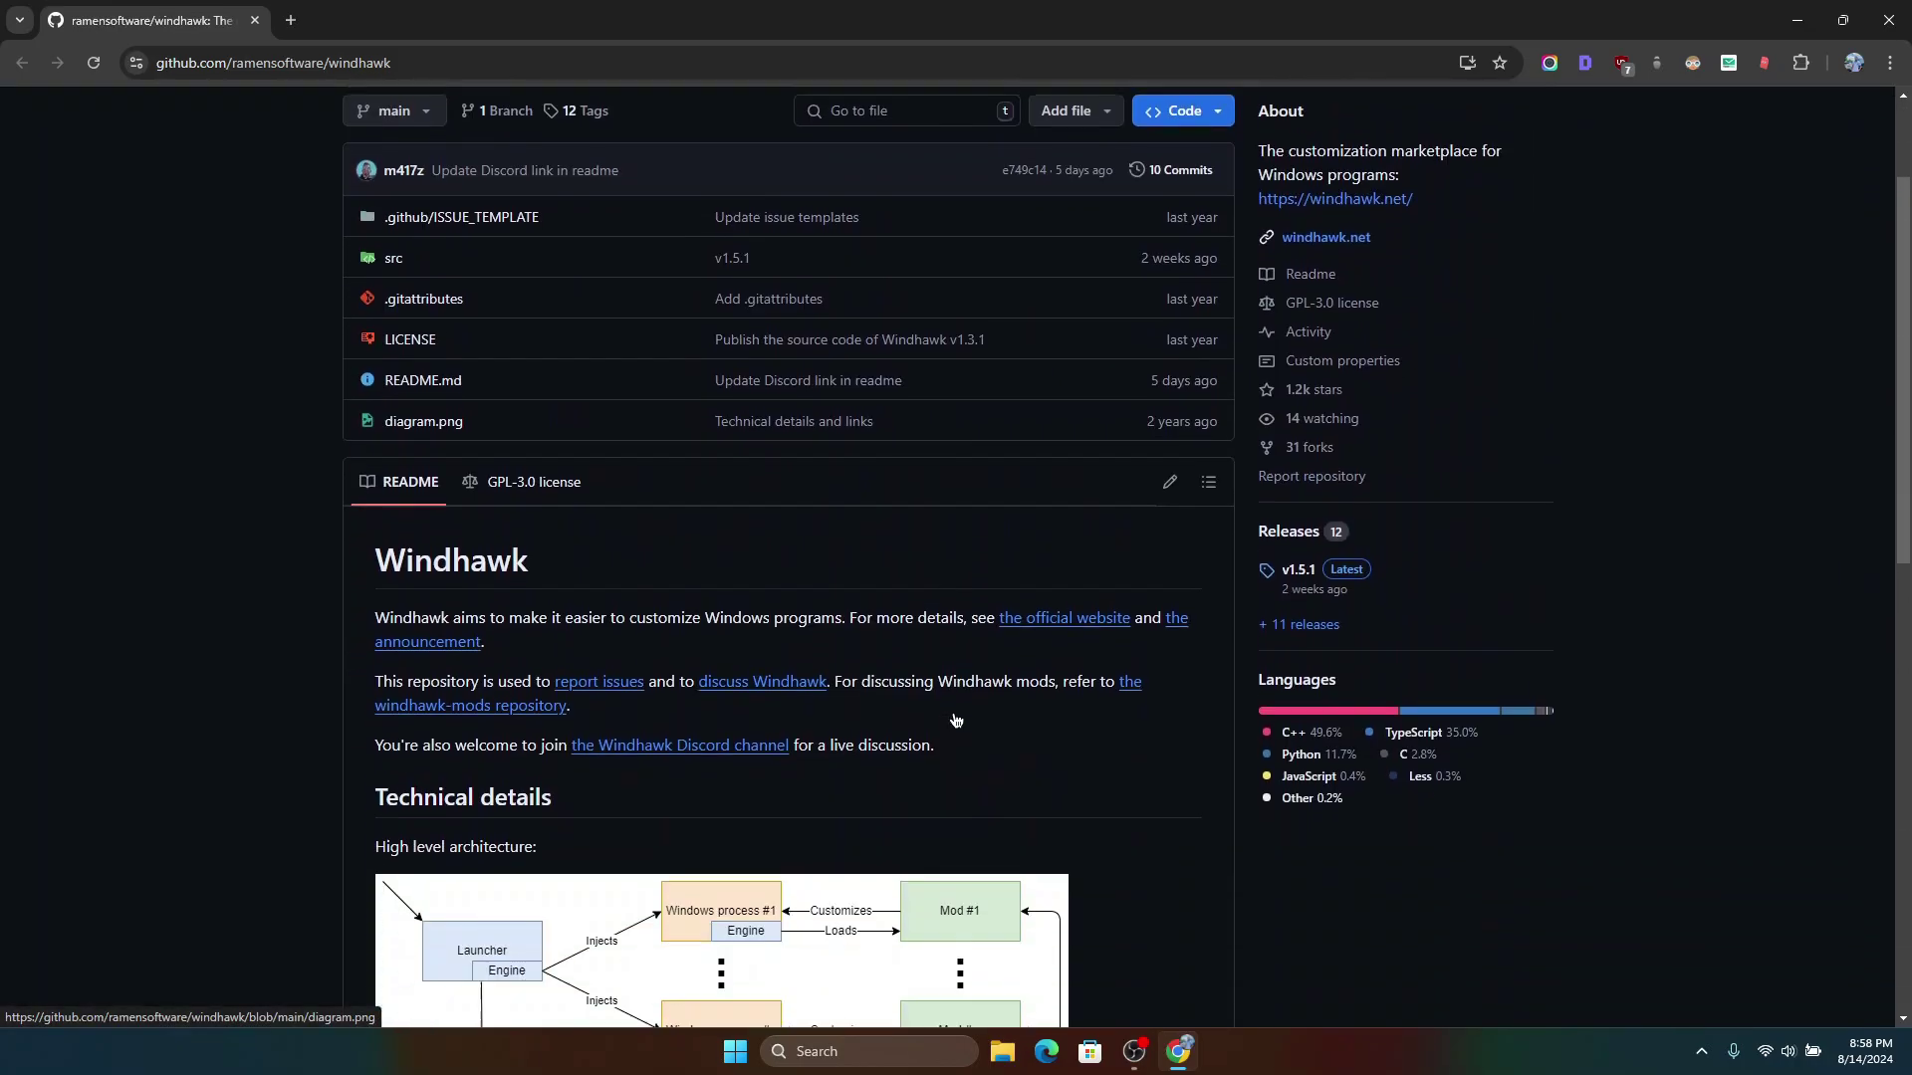
scroll(954, 712, "down", 7)
scroll(948, 697, "down", 3)
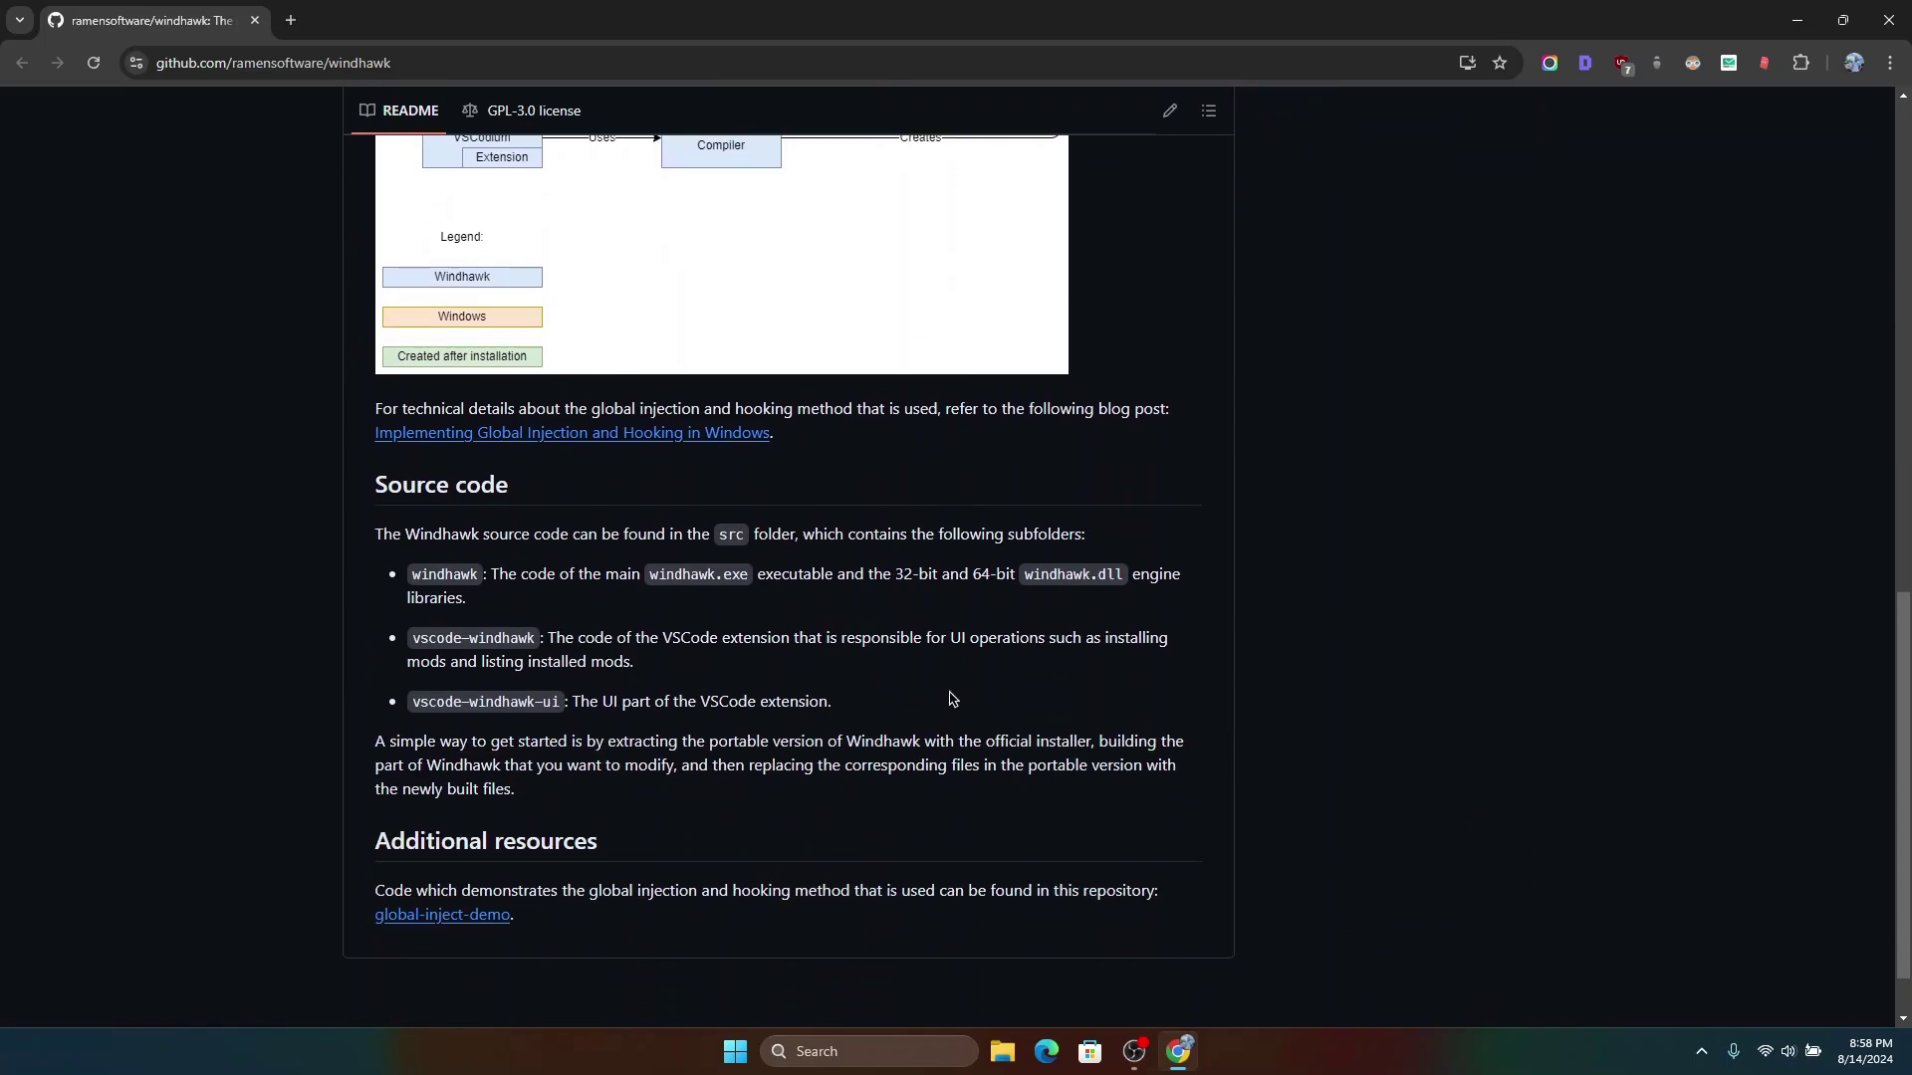
scroll(951, 696, "up", 7)
scroll(953, 694, "up", 5)
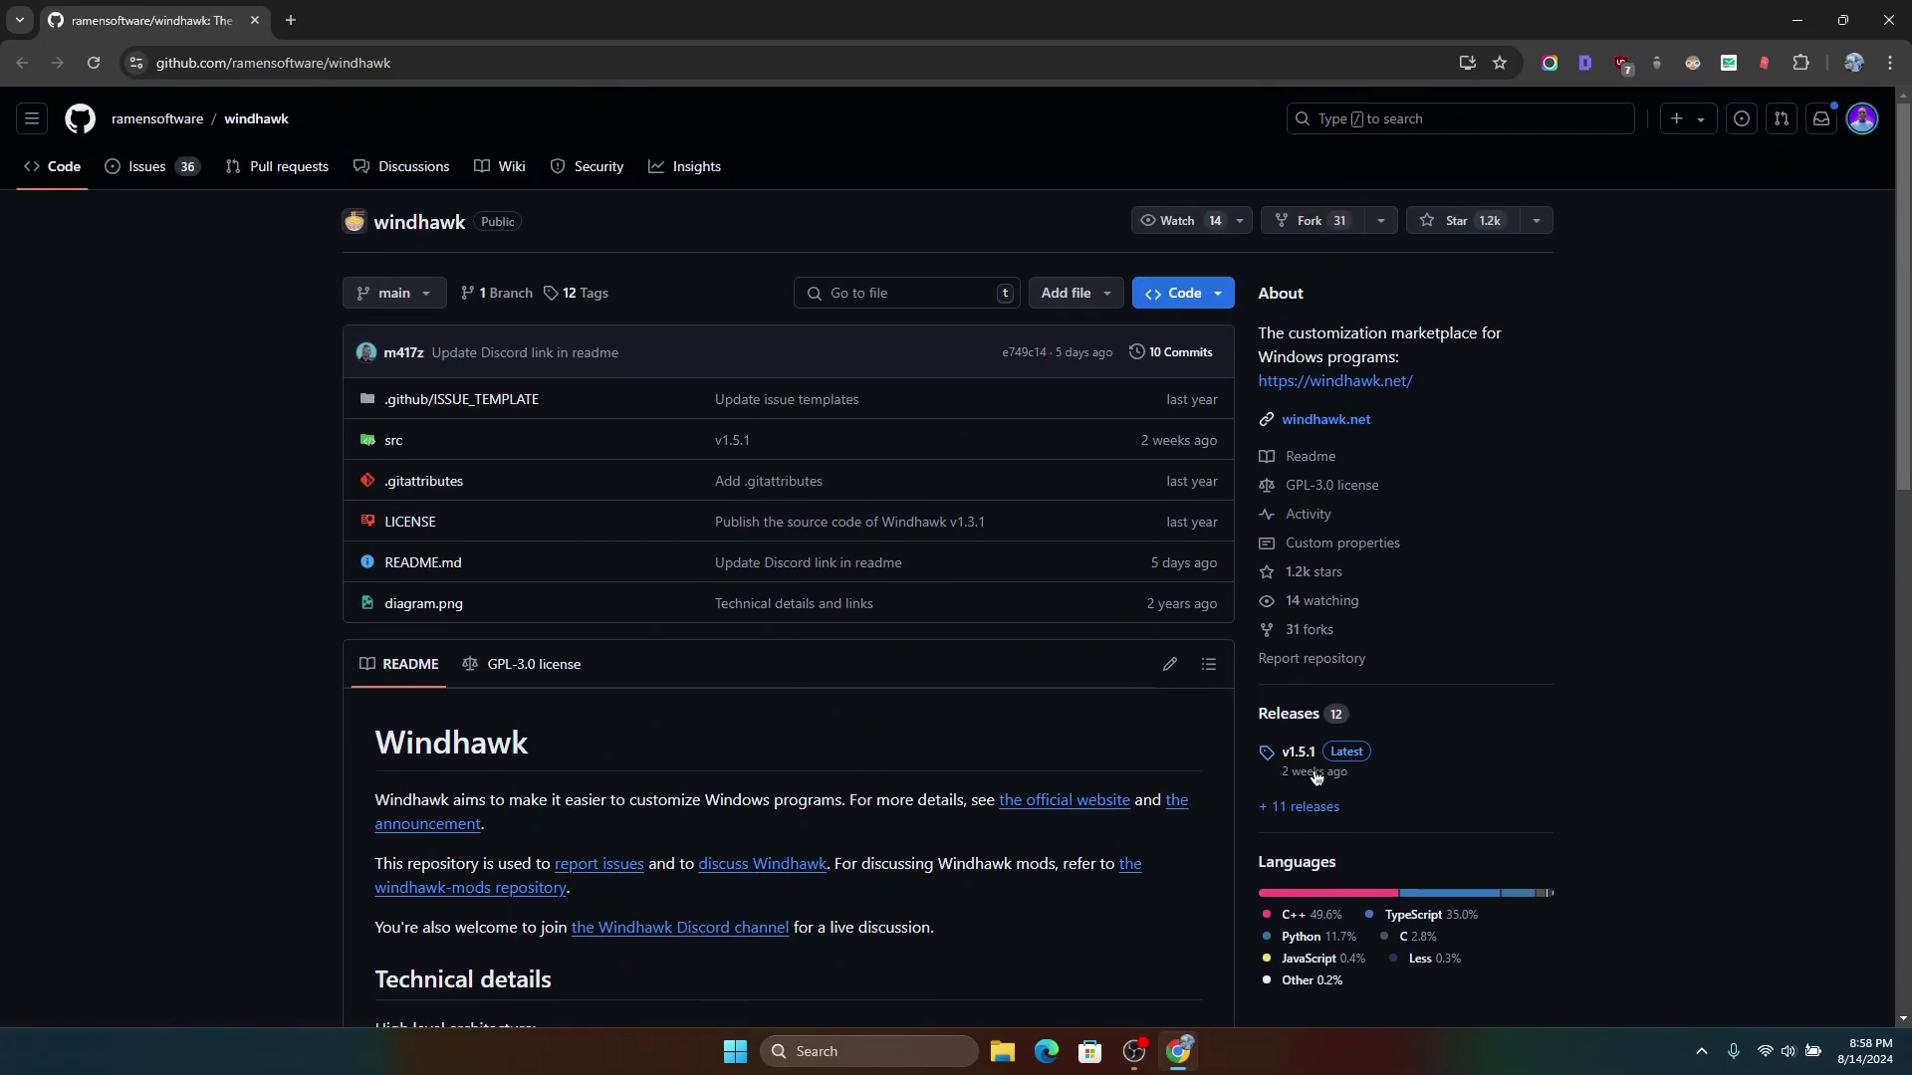
left_click(1312, 759)
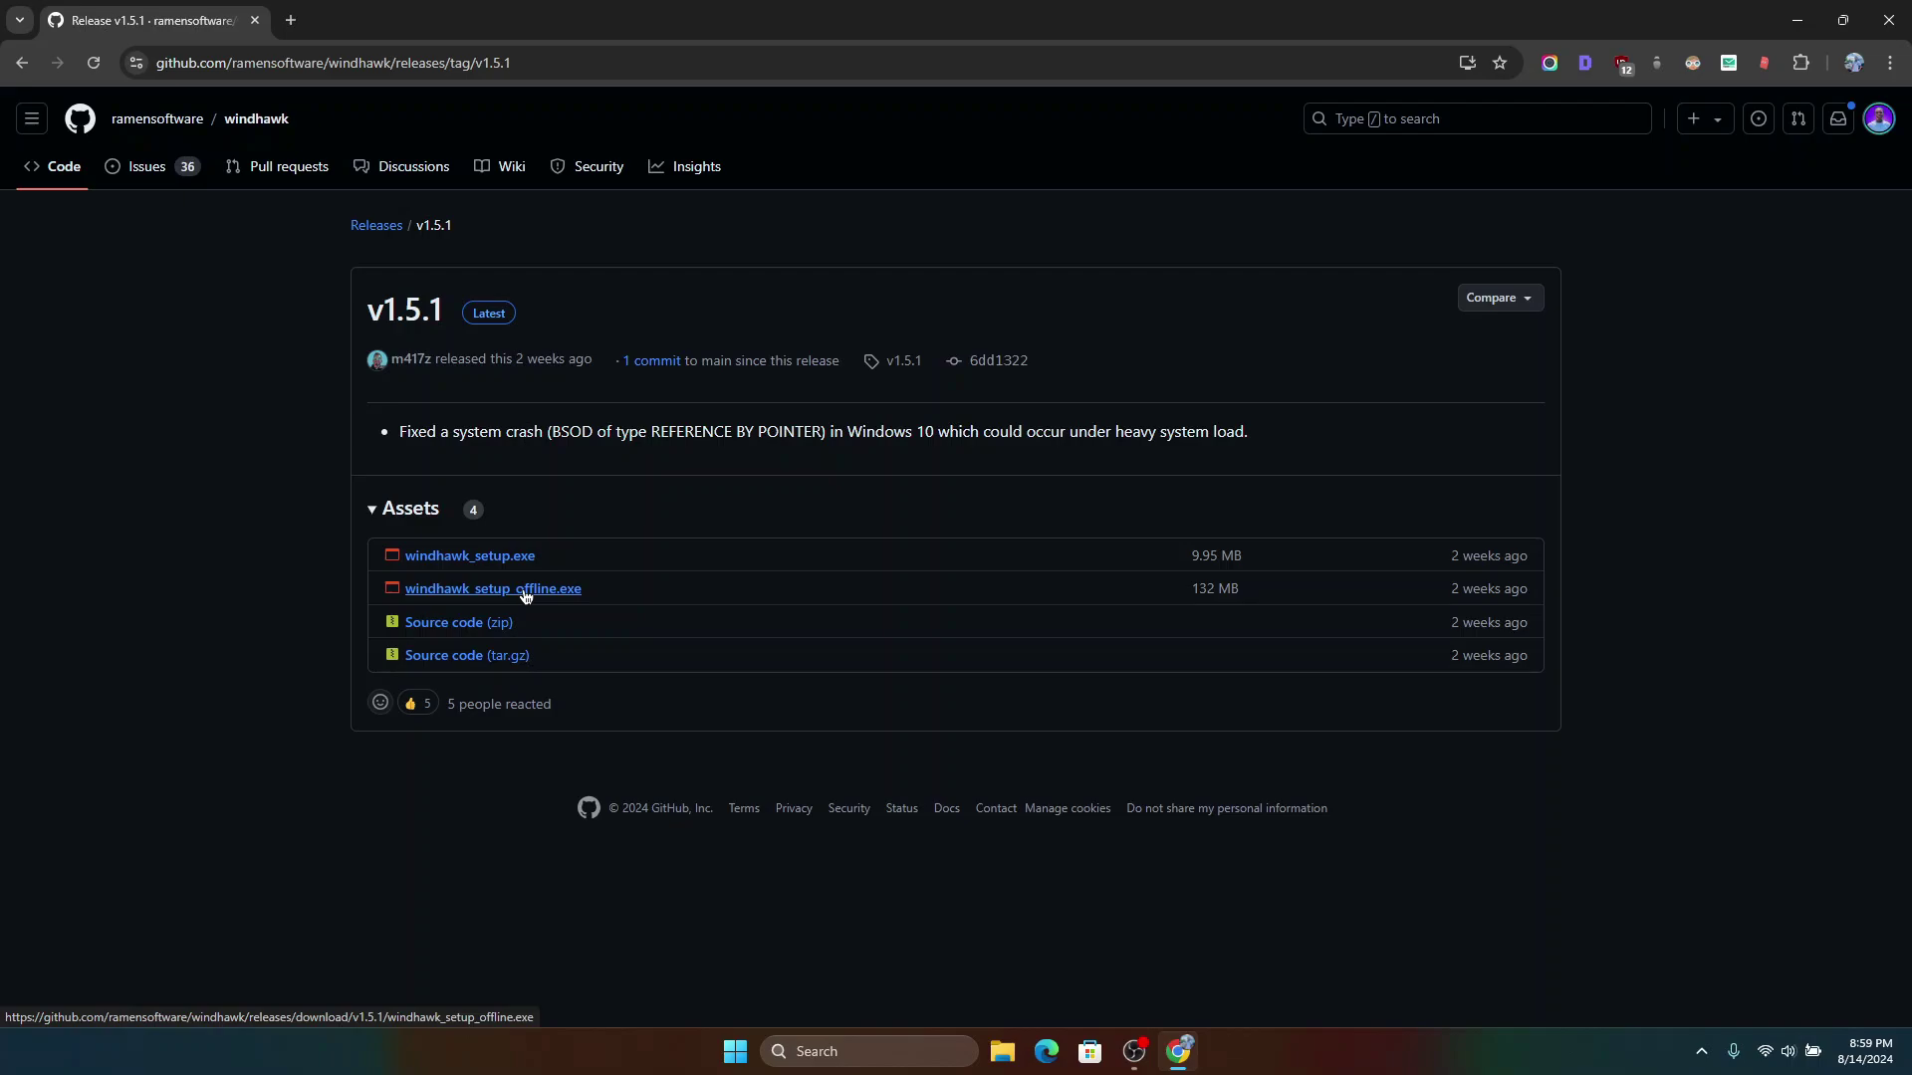
left_click(518, 592)
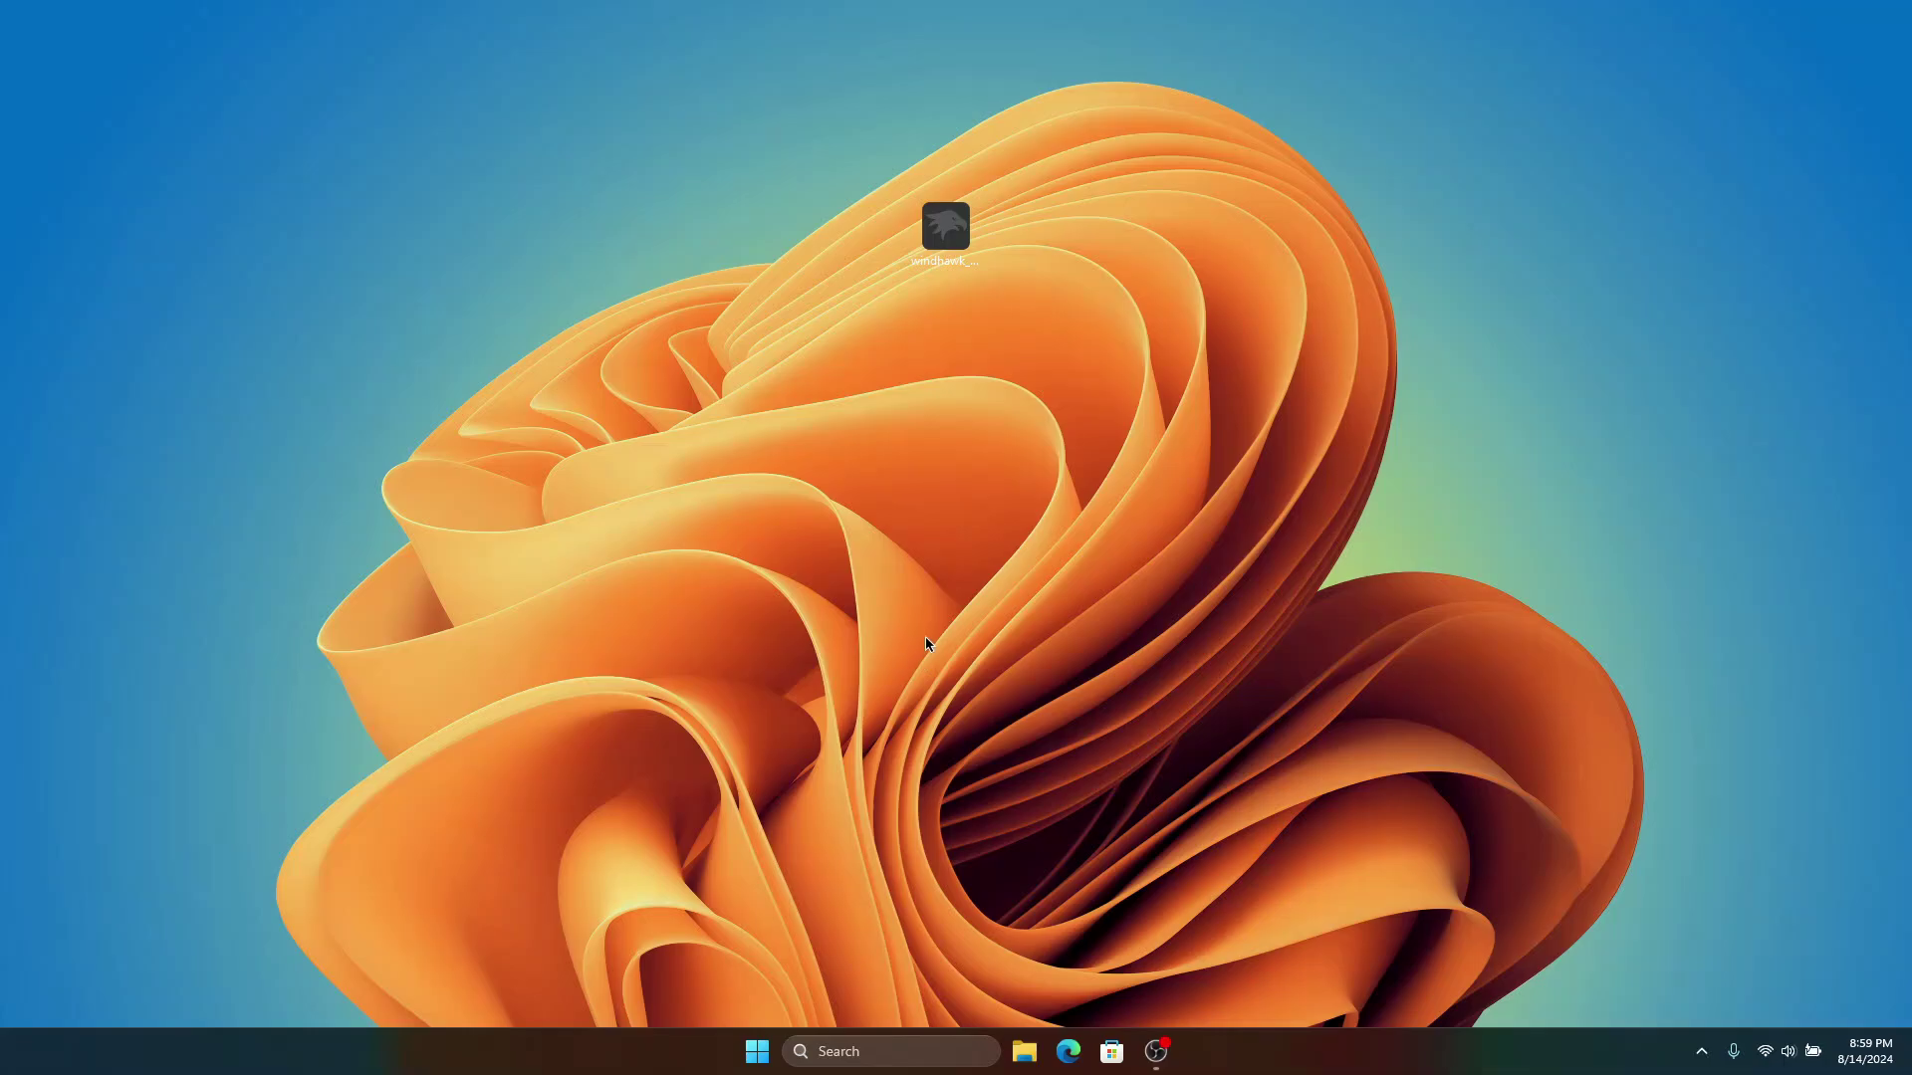
Step: Install Windhawk v1.5.1 in English as a Standard installation into C:\Program Files\Windhawk, then launch it
double_click(945, 229)
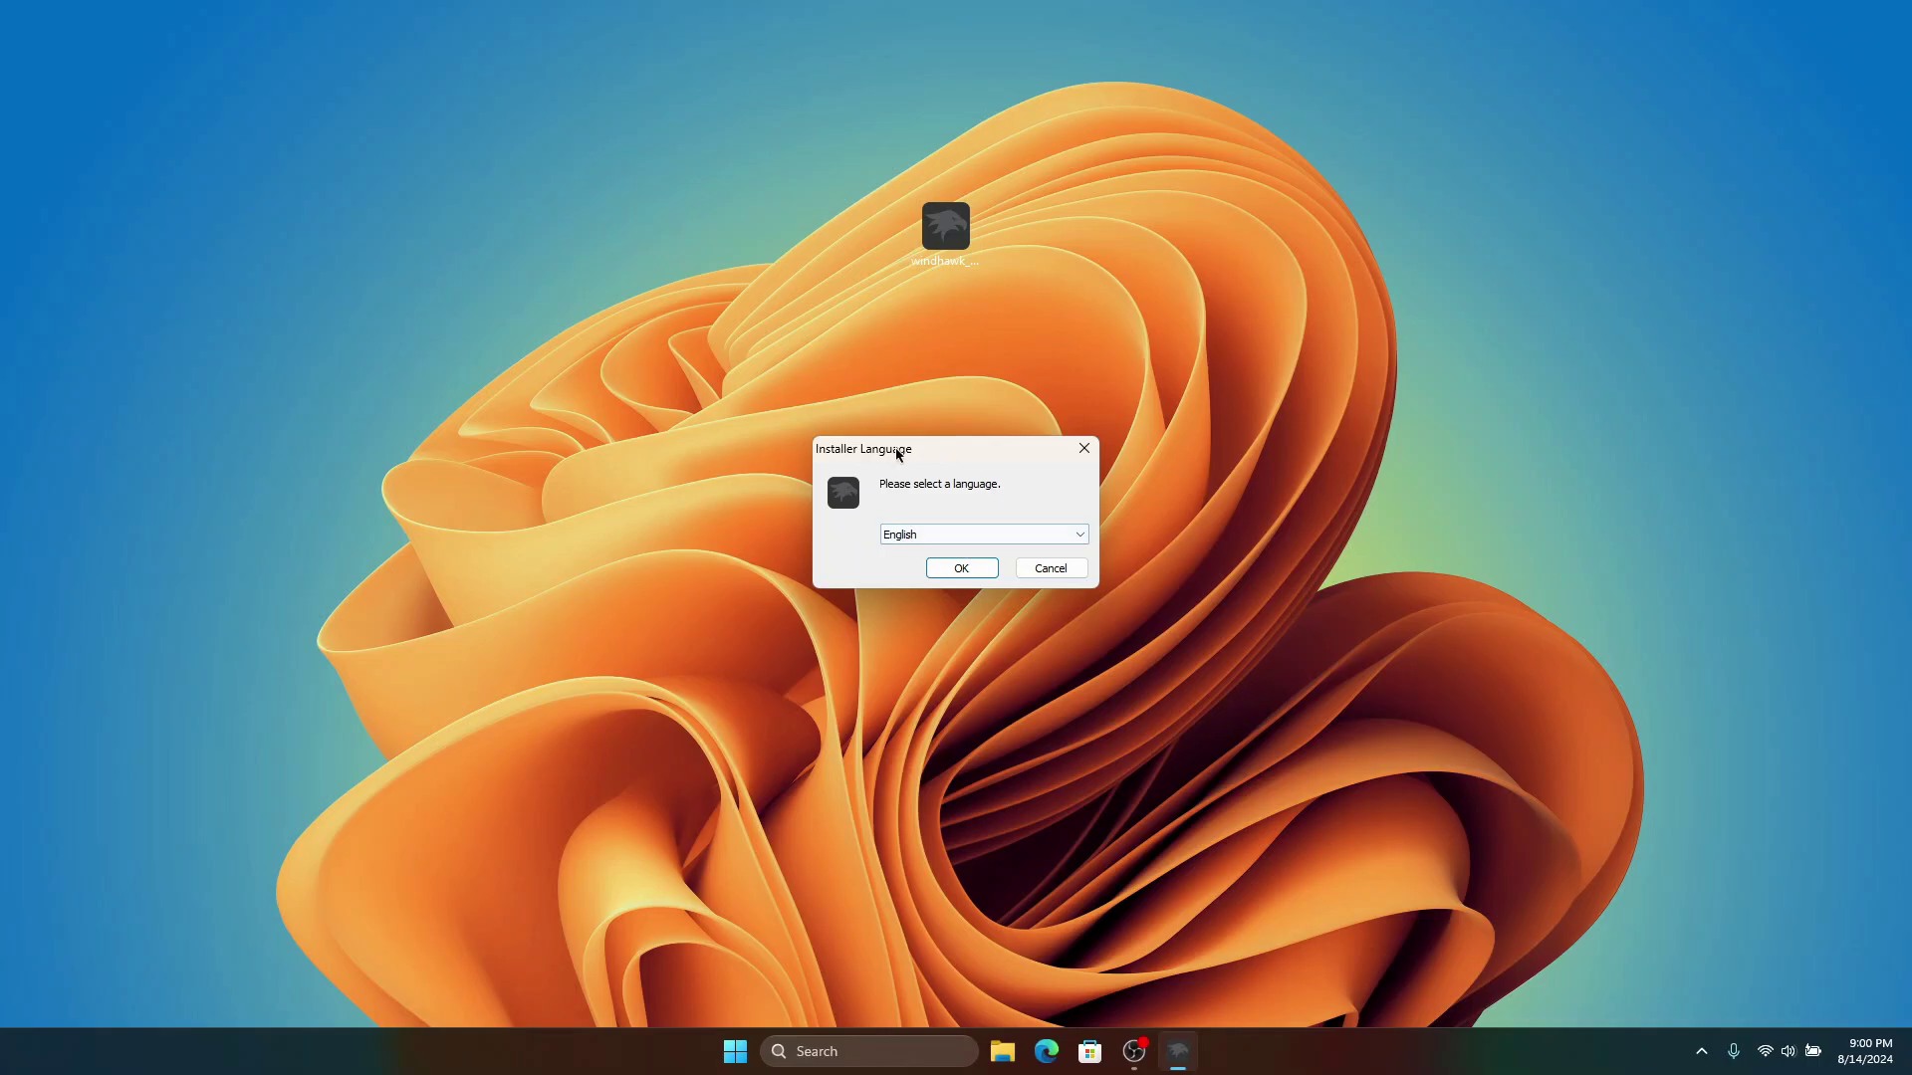
left_click(936, 571)
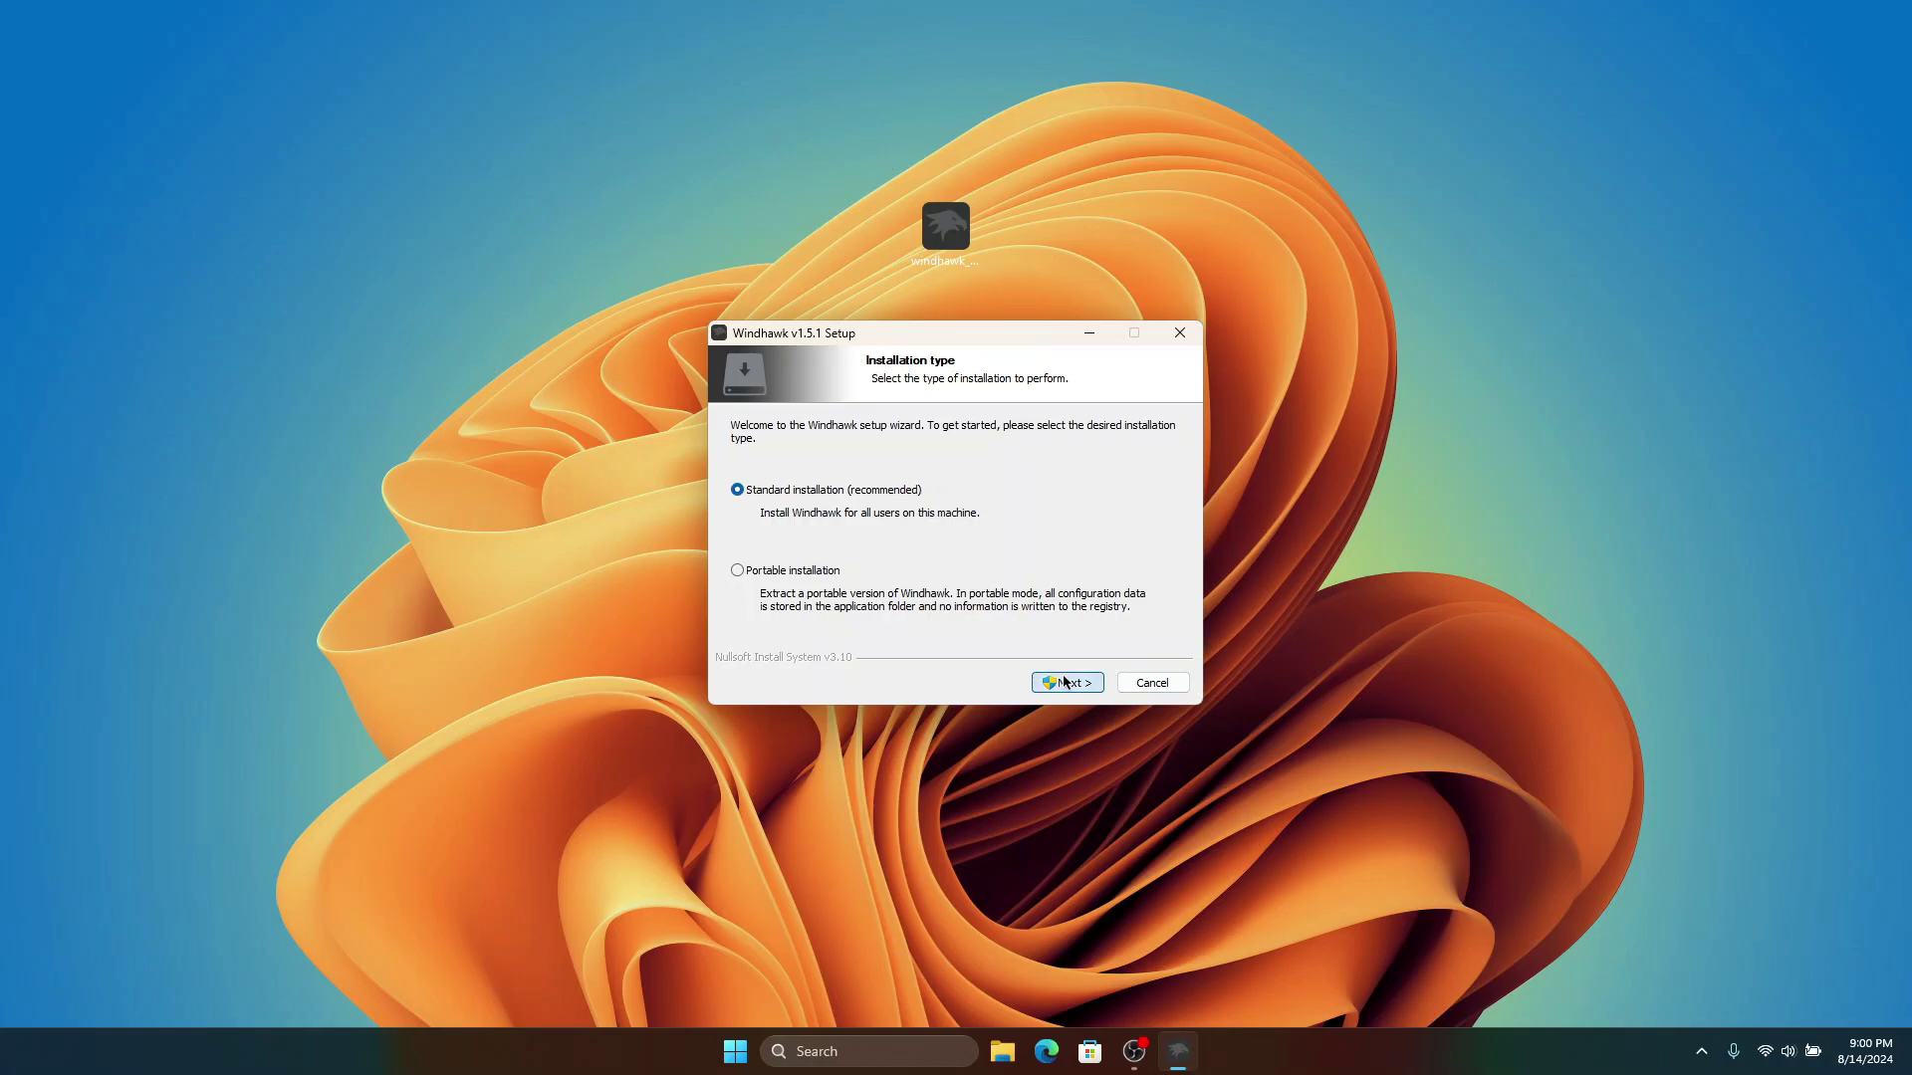
left_click(1063, 683)
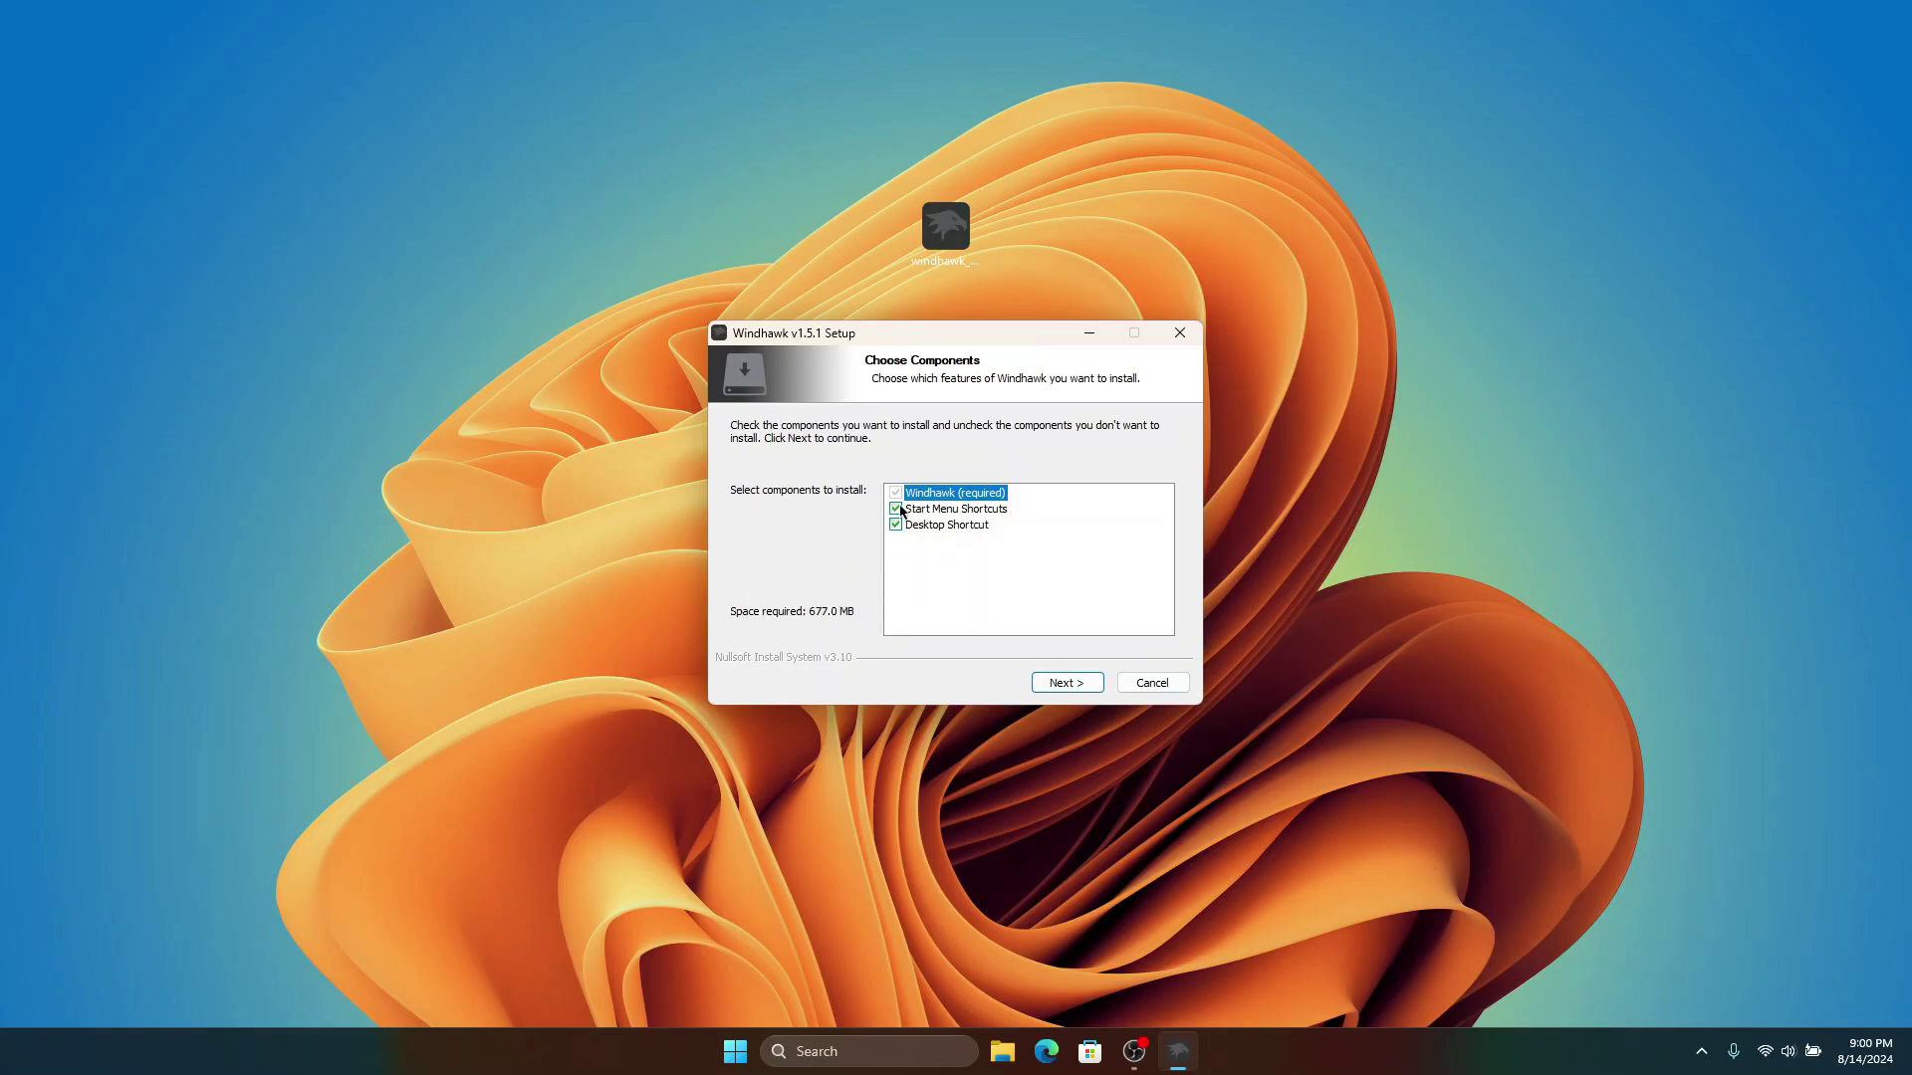
left_click(896, 509)
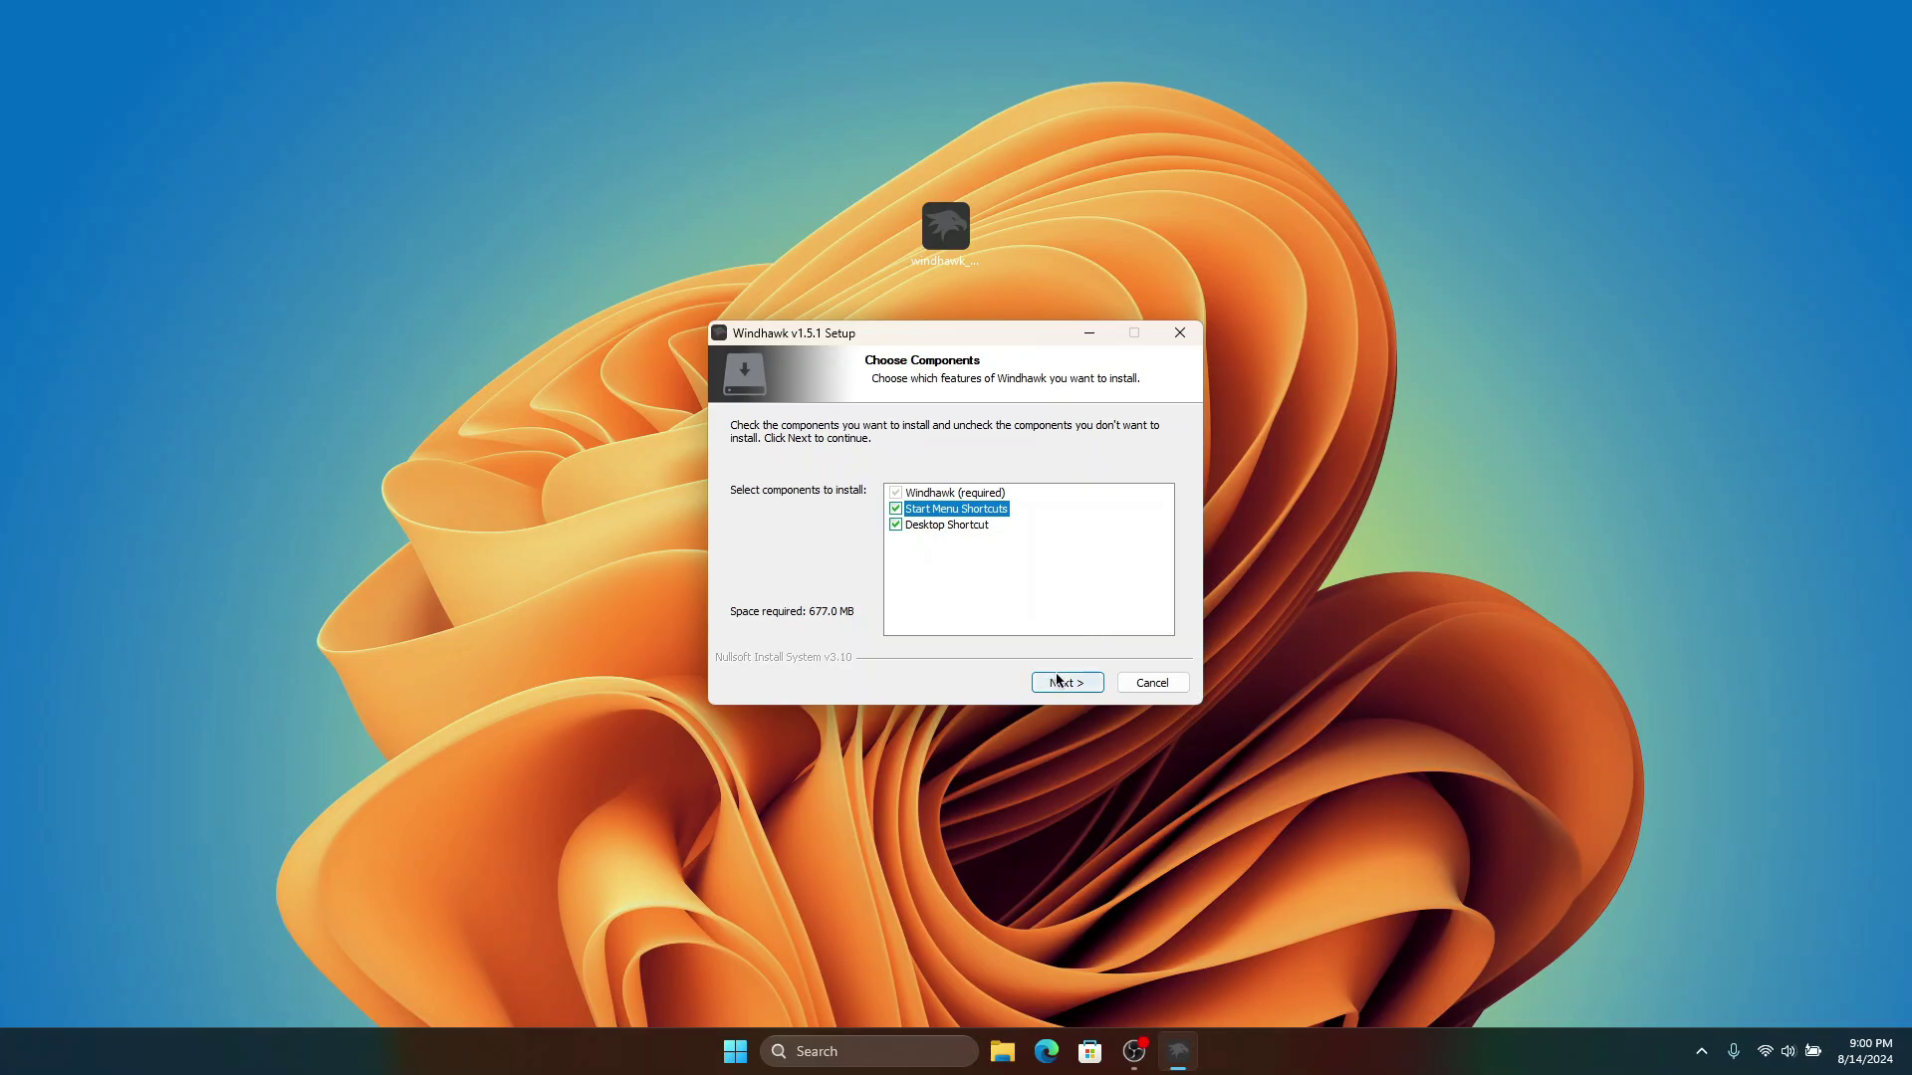
left_click(1063, 682)
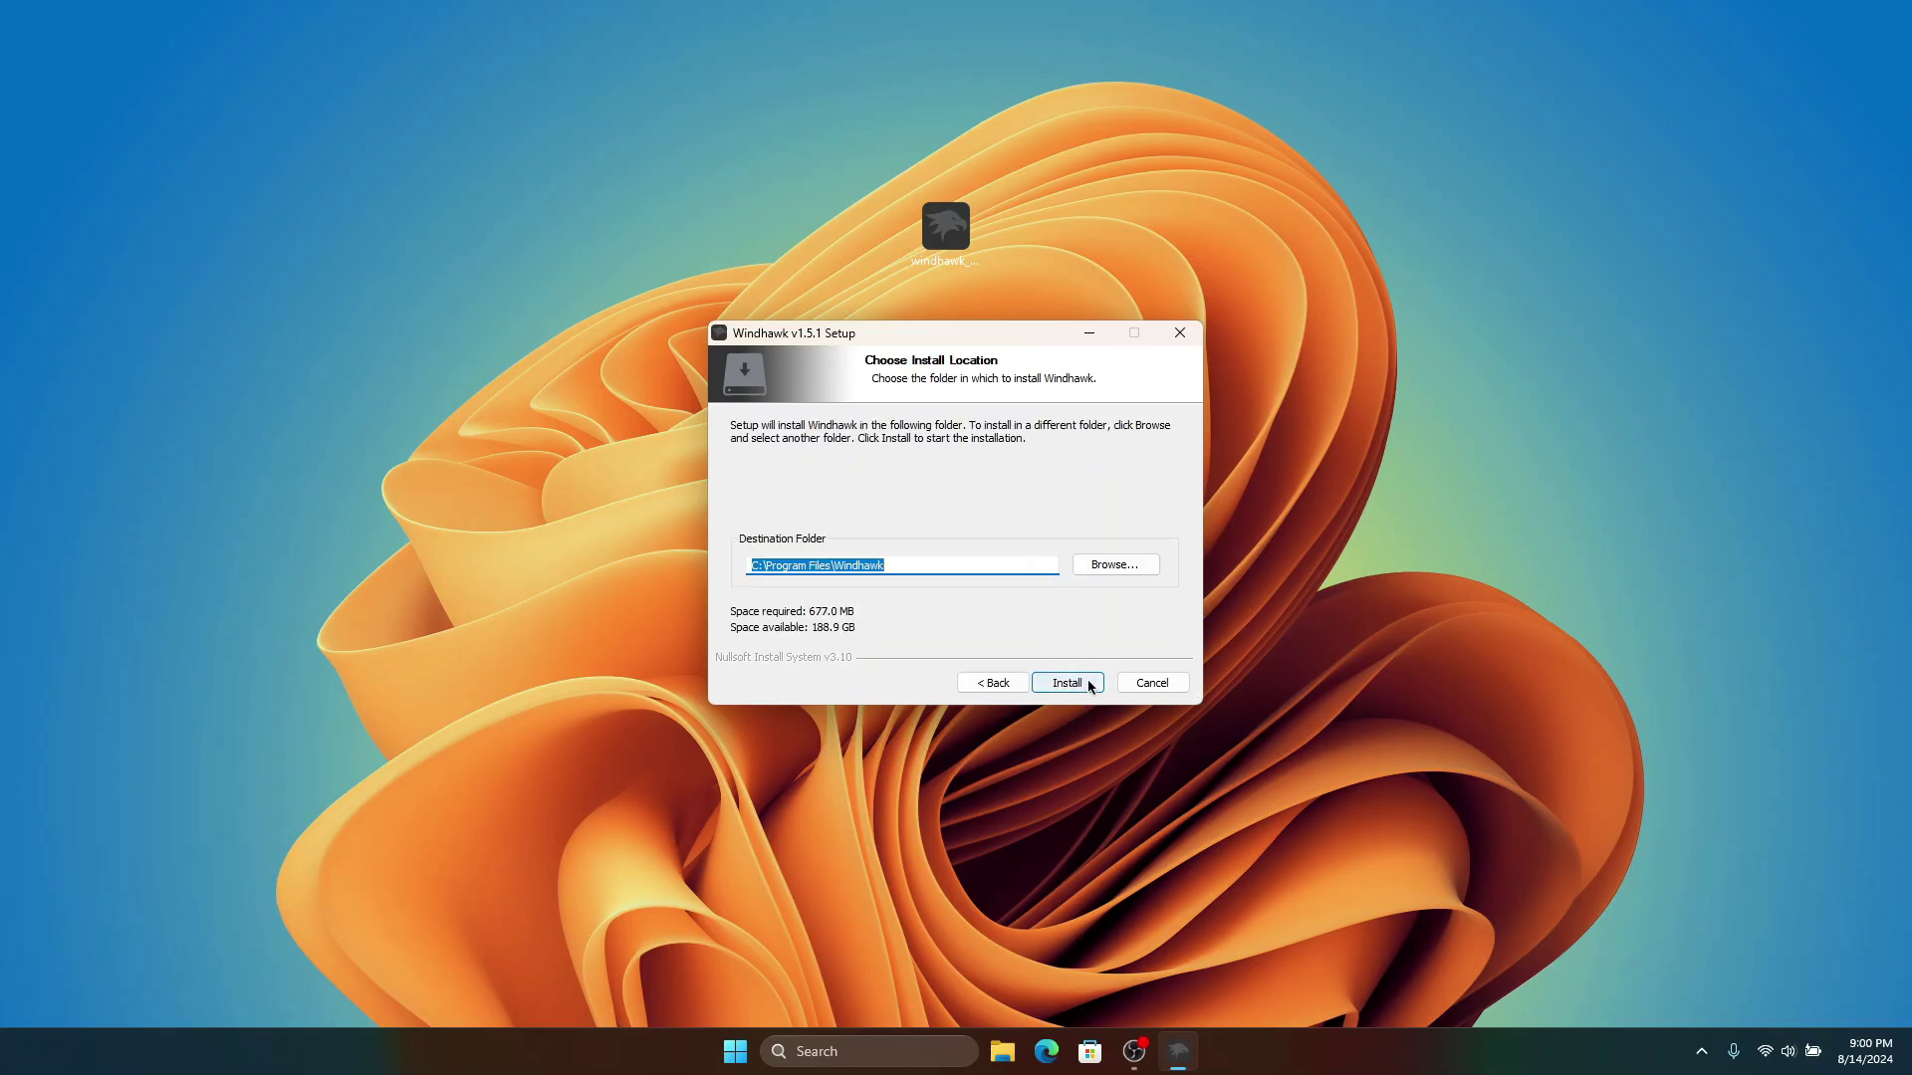
left_click(1090, 686)
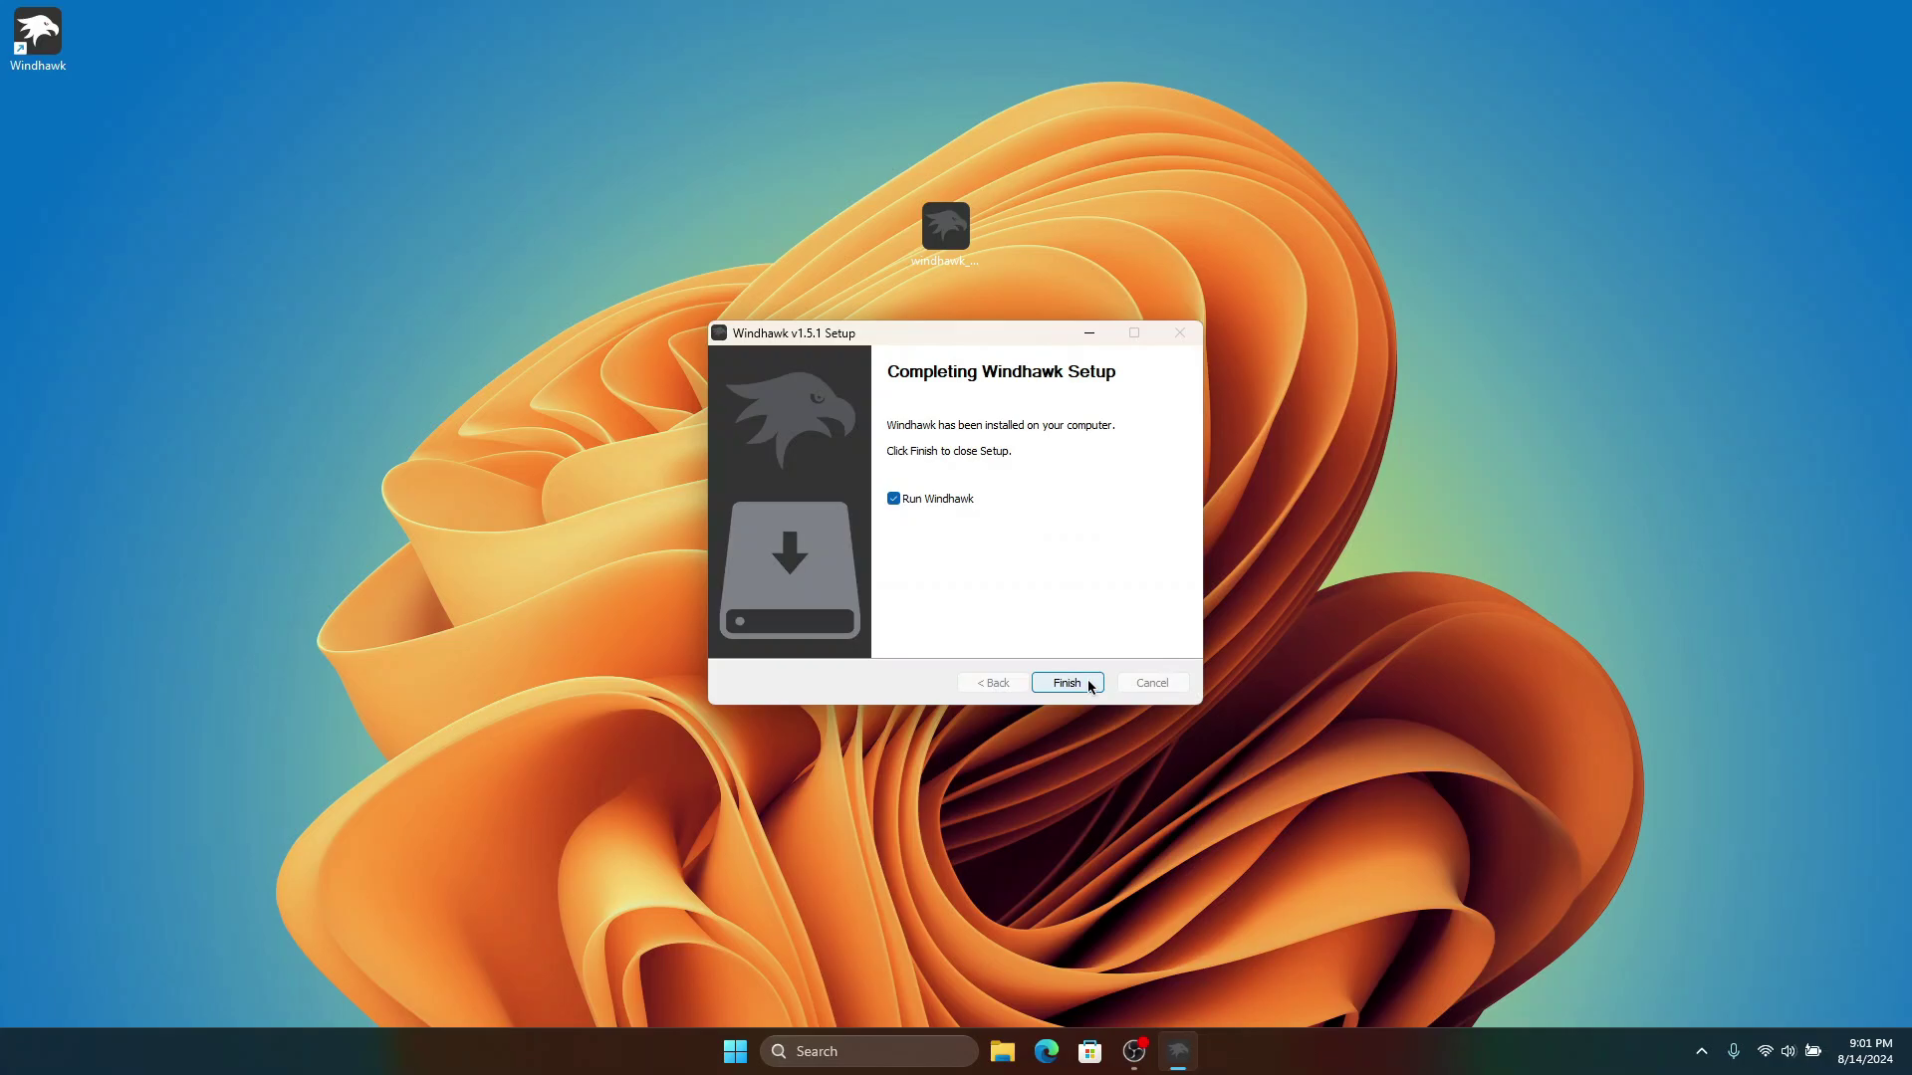
left_click(1086, 685)
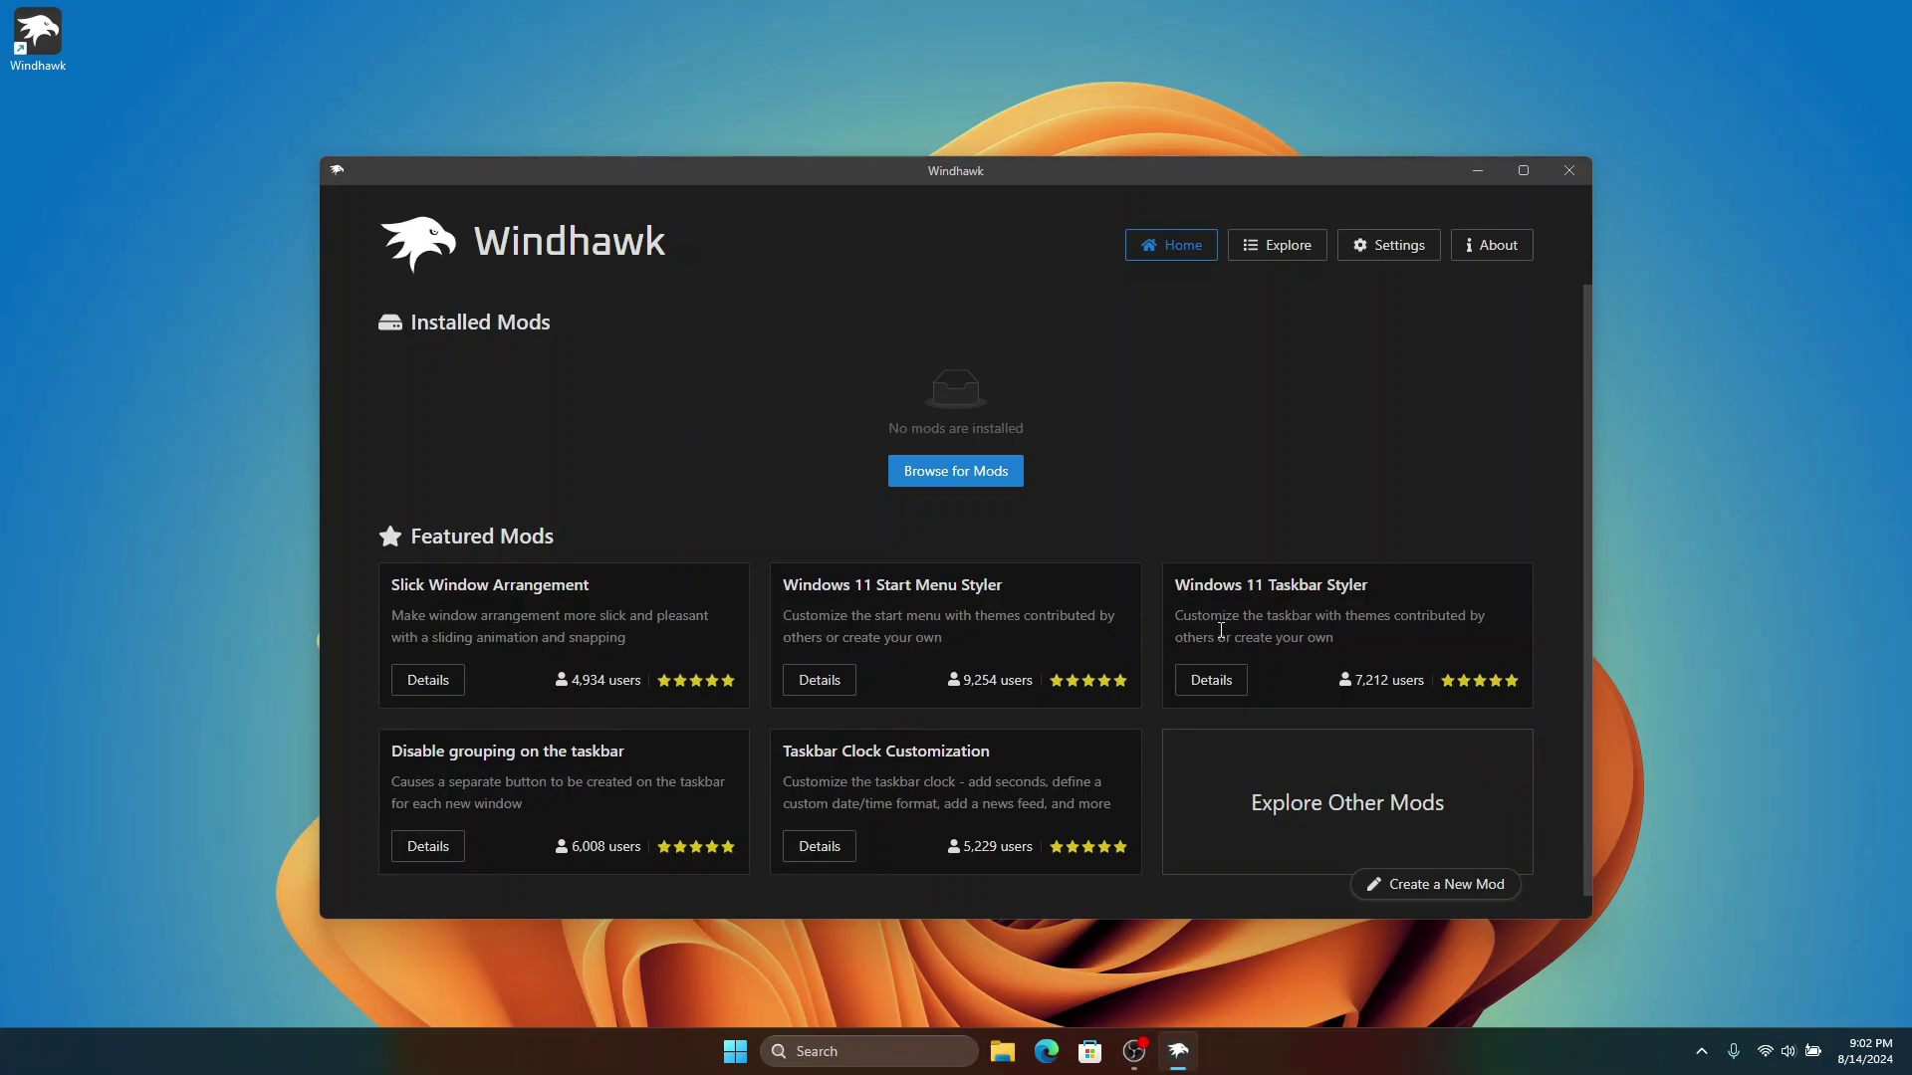
Step: Scroll Windhawk's Home page down to the Featured Mods list
scroll(1115, 578, "down", 1)
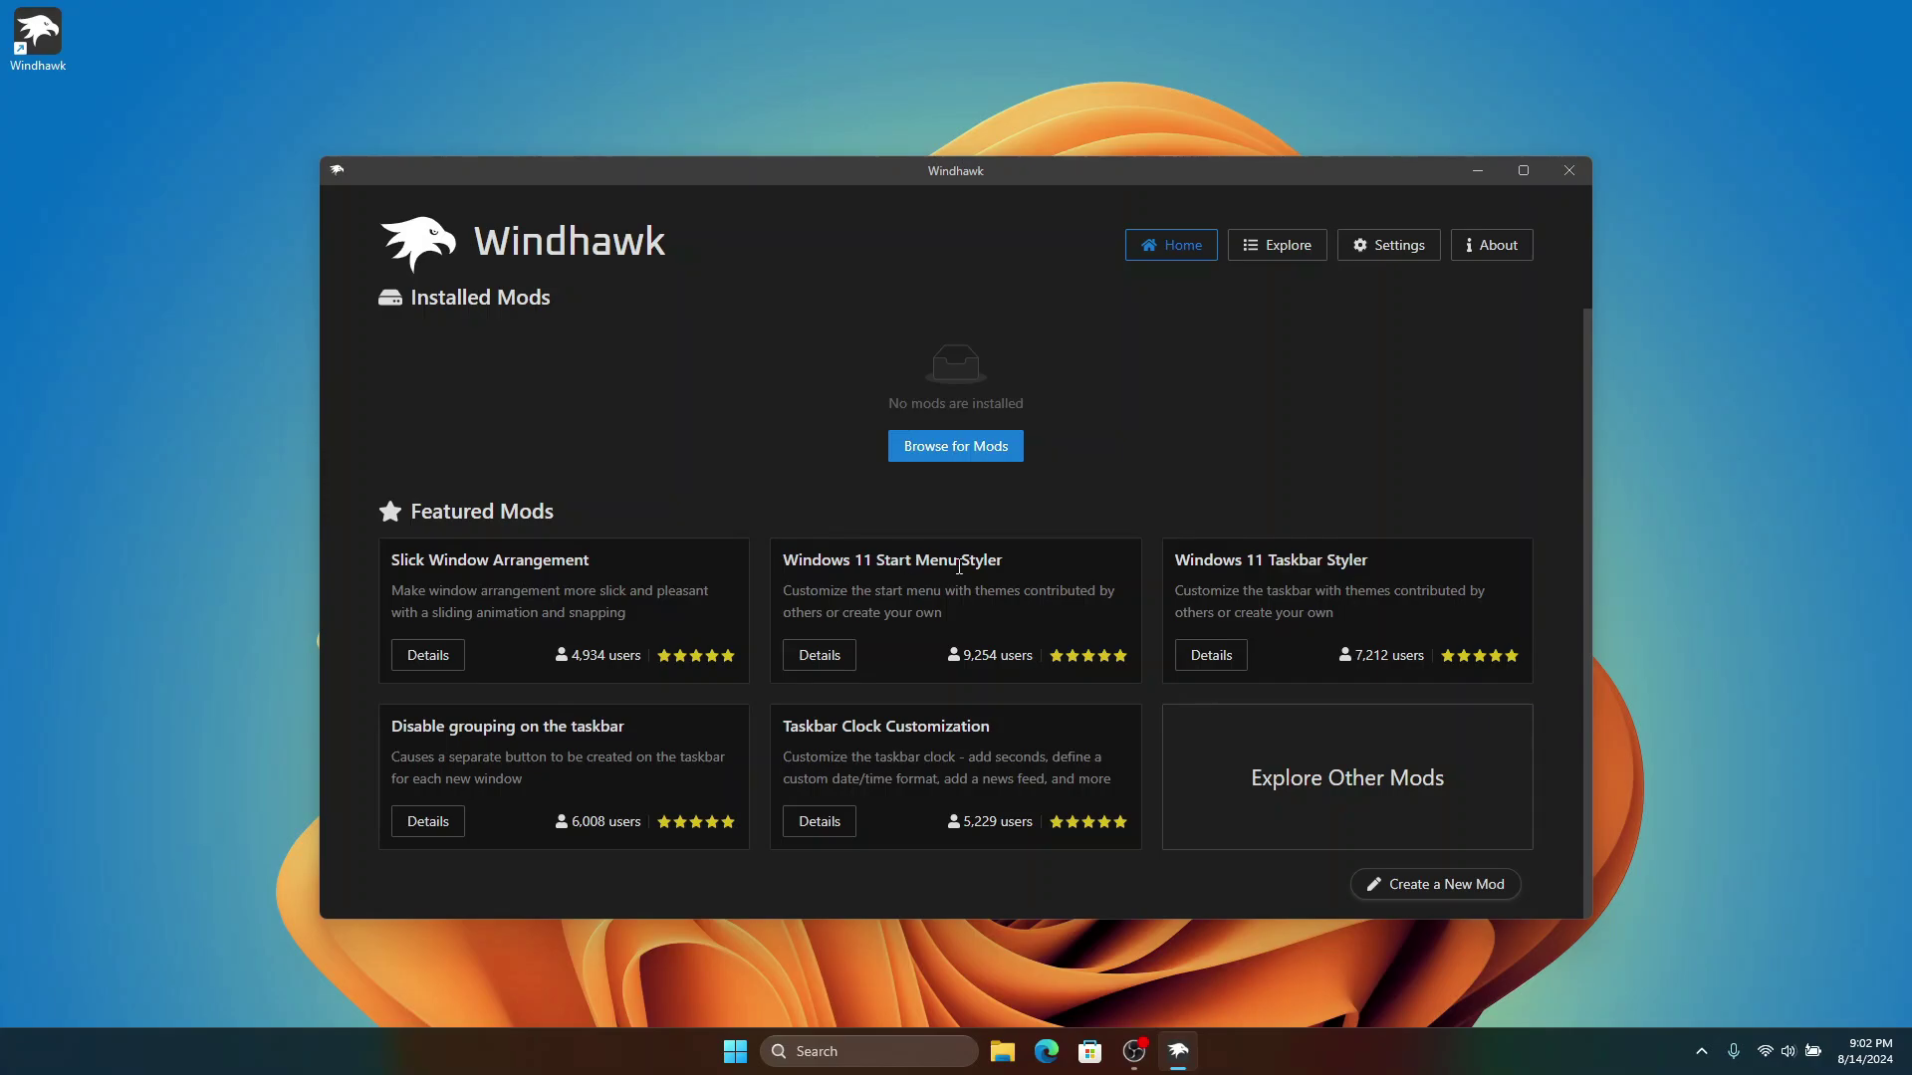
Step: Open the Windows 11 Start Menu Styler page, scroll its Themes list, and move both .txt icons up
left_click(818, 657)
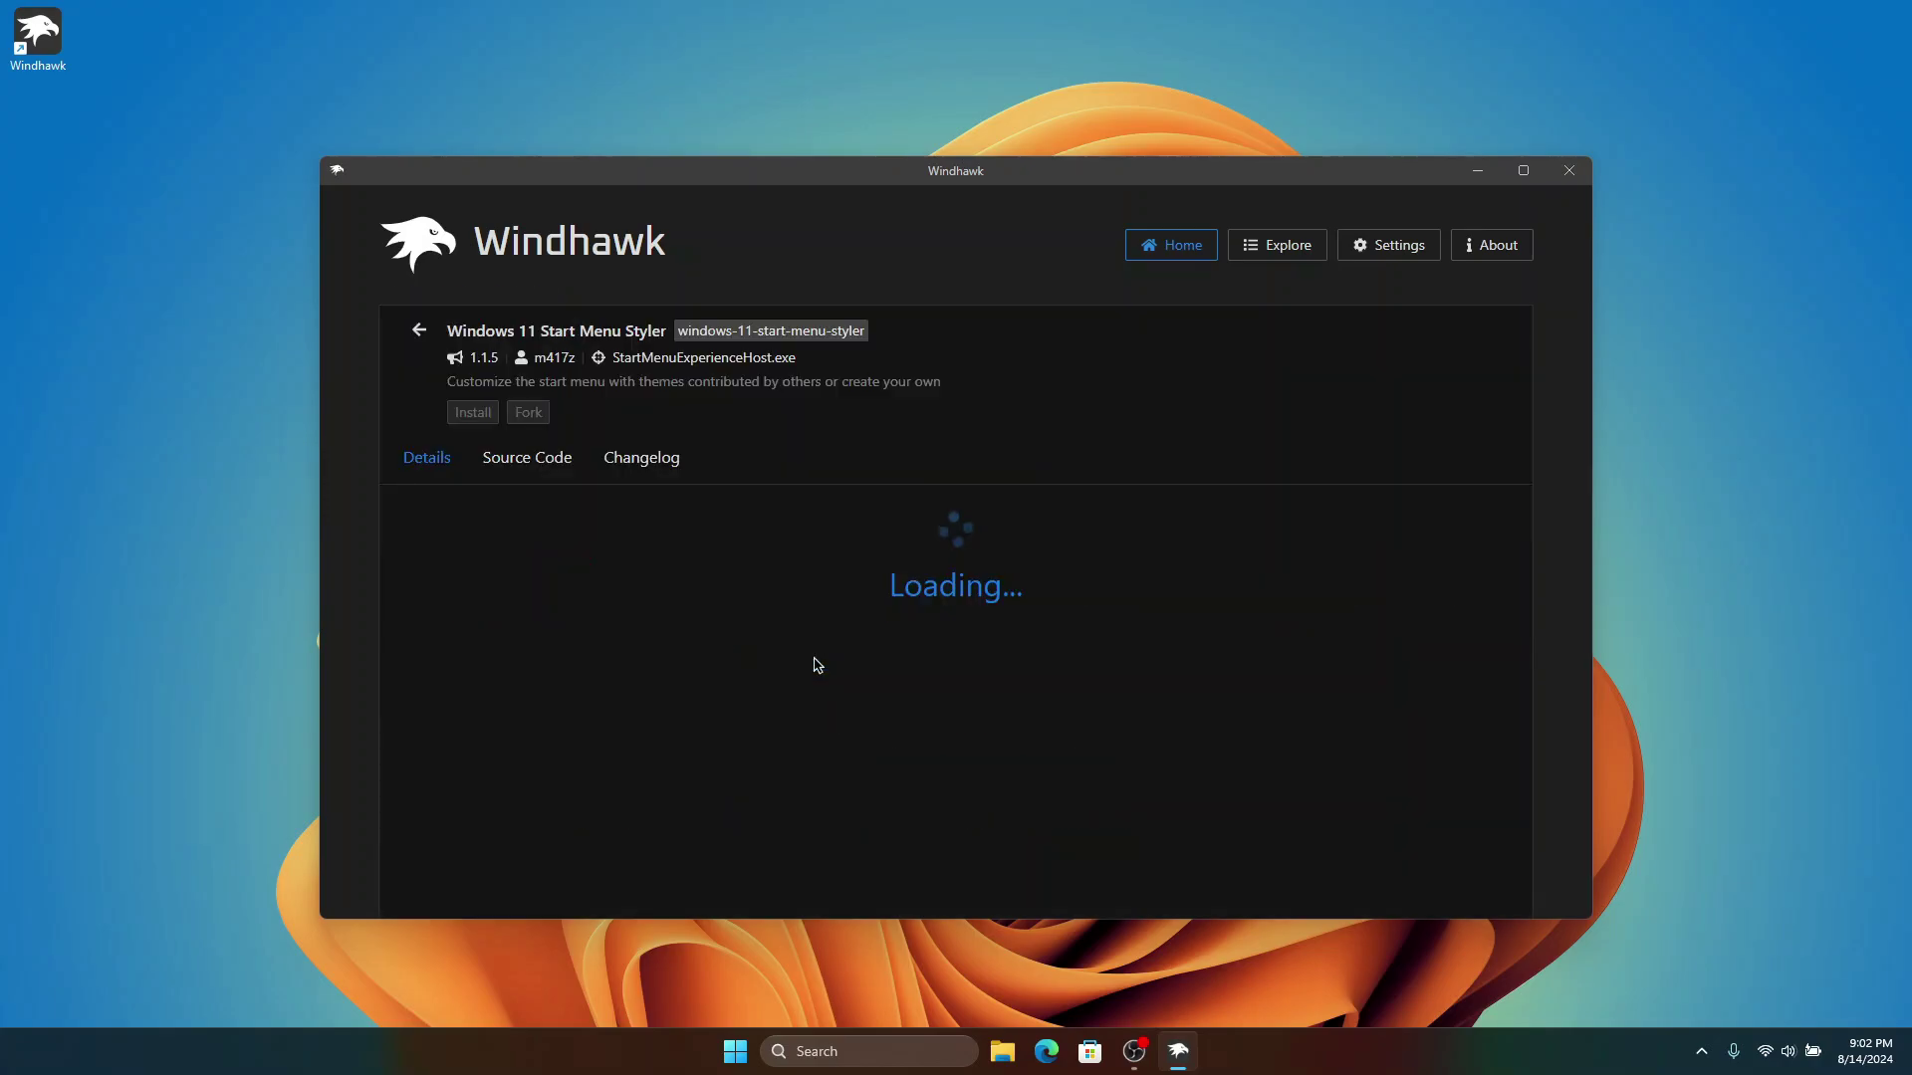
scroll(772, 548, "down", 4)
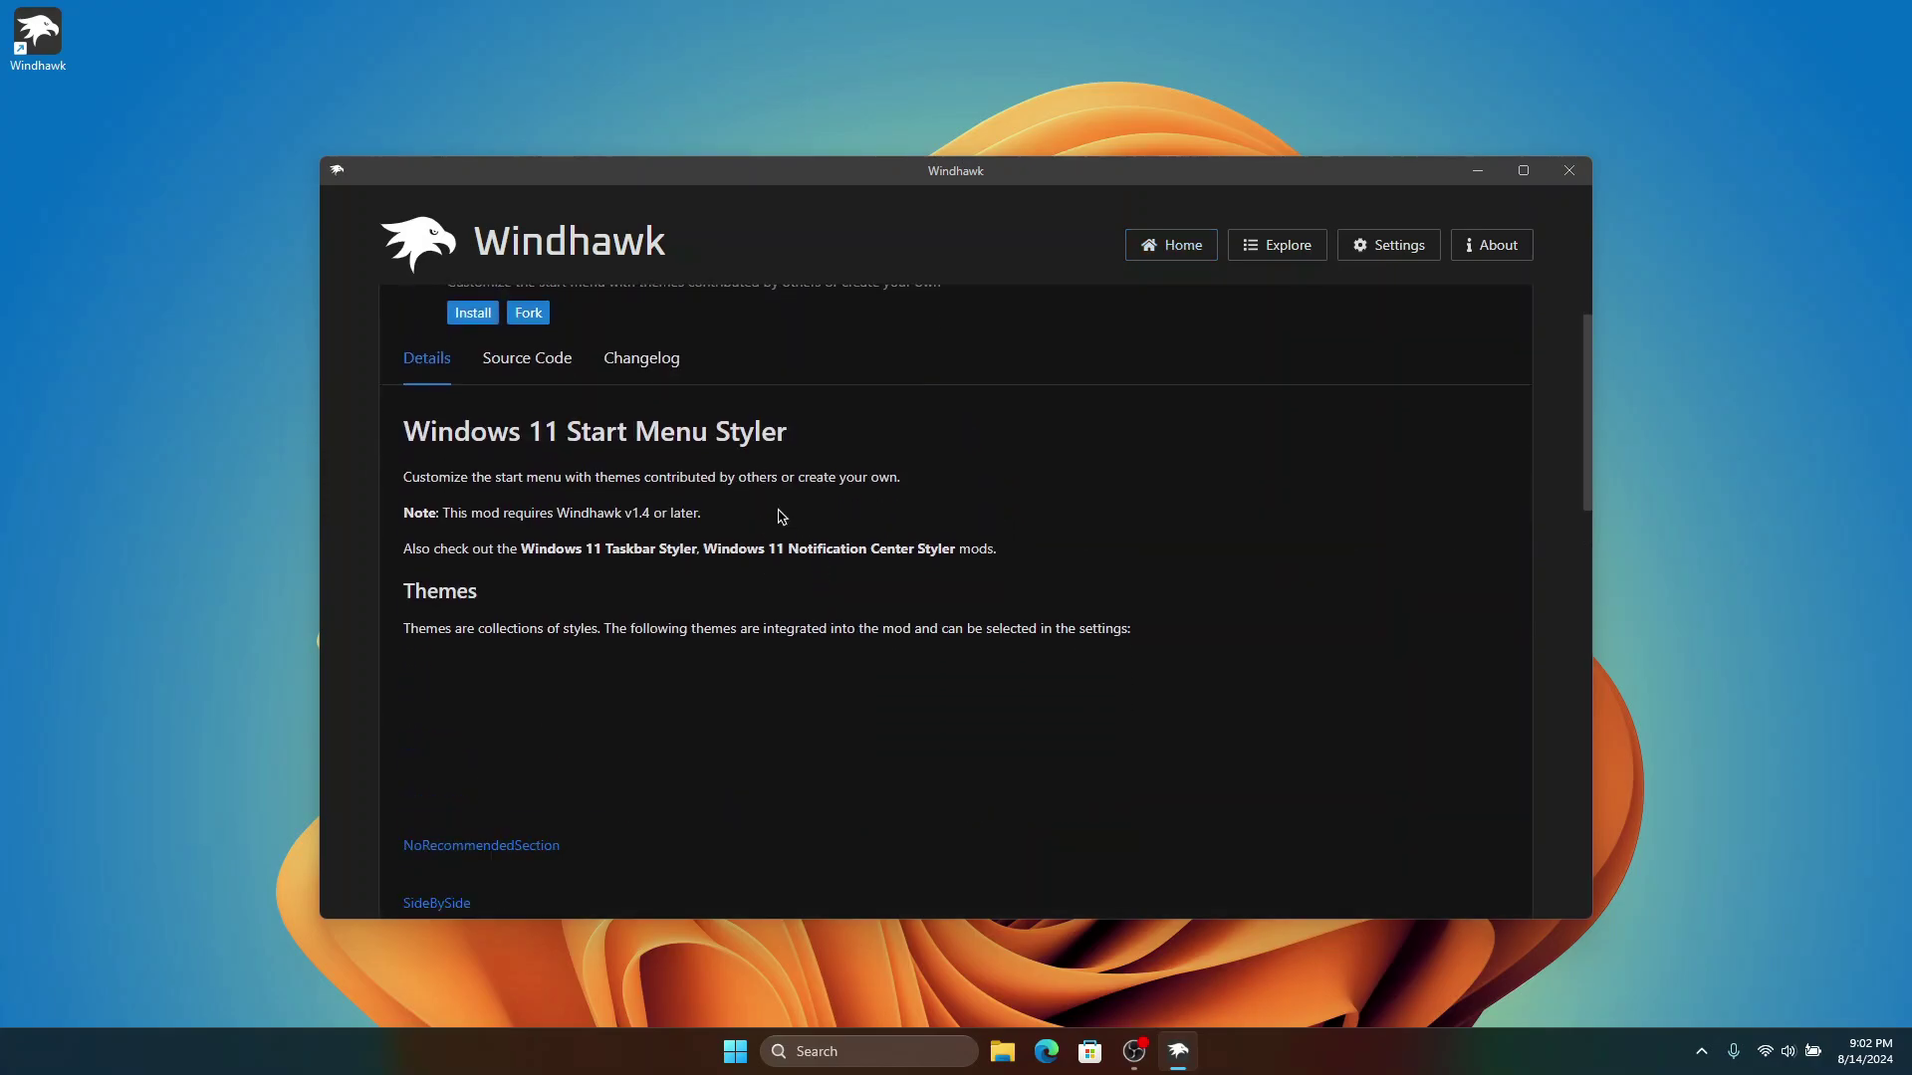
scroll(488, 591, "down", 2)
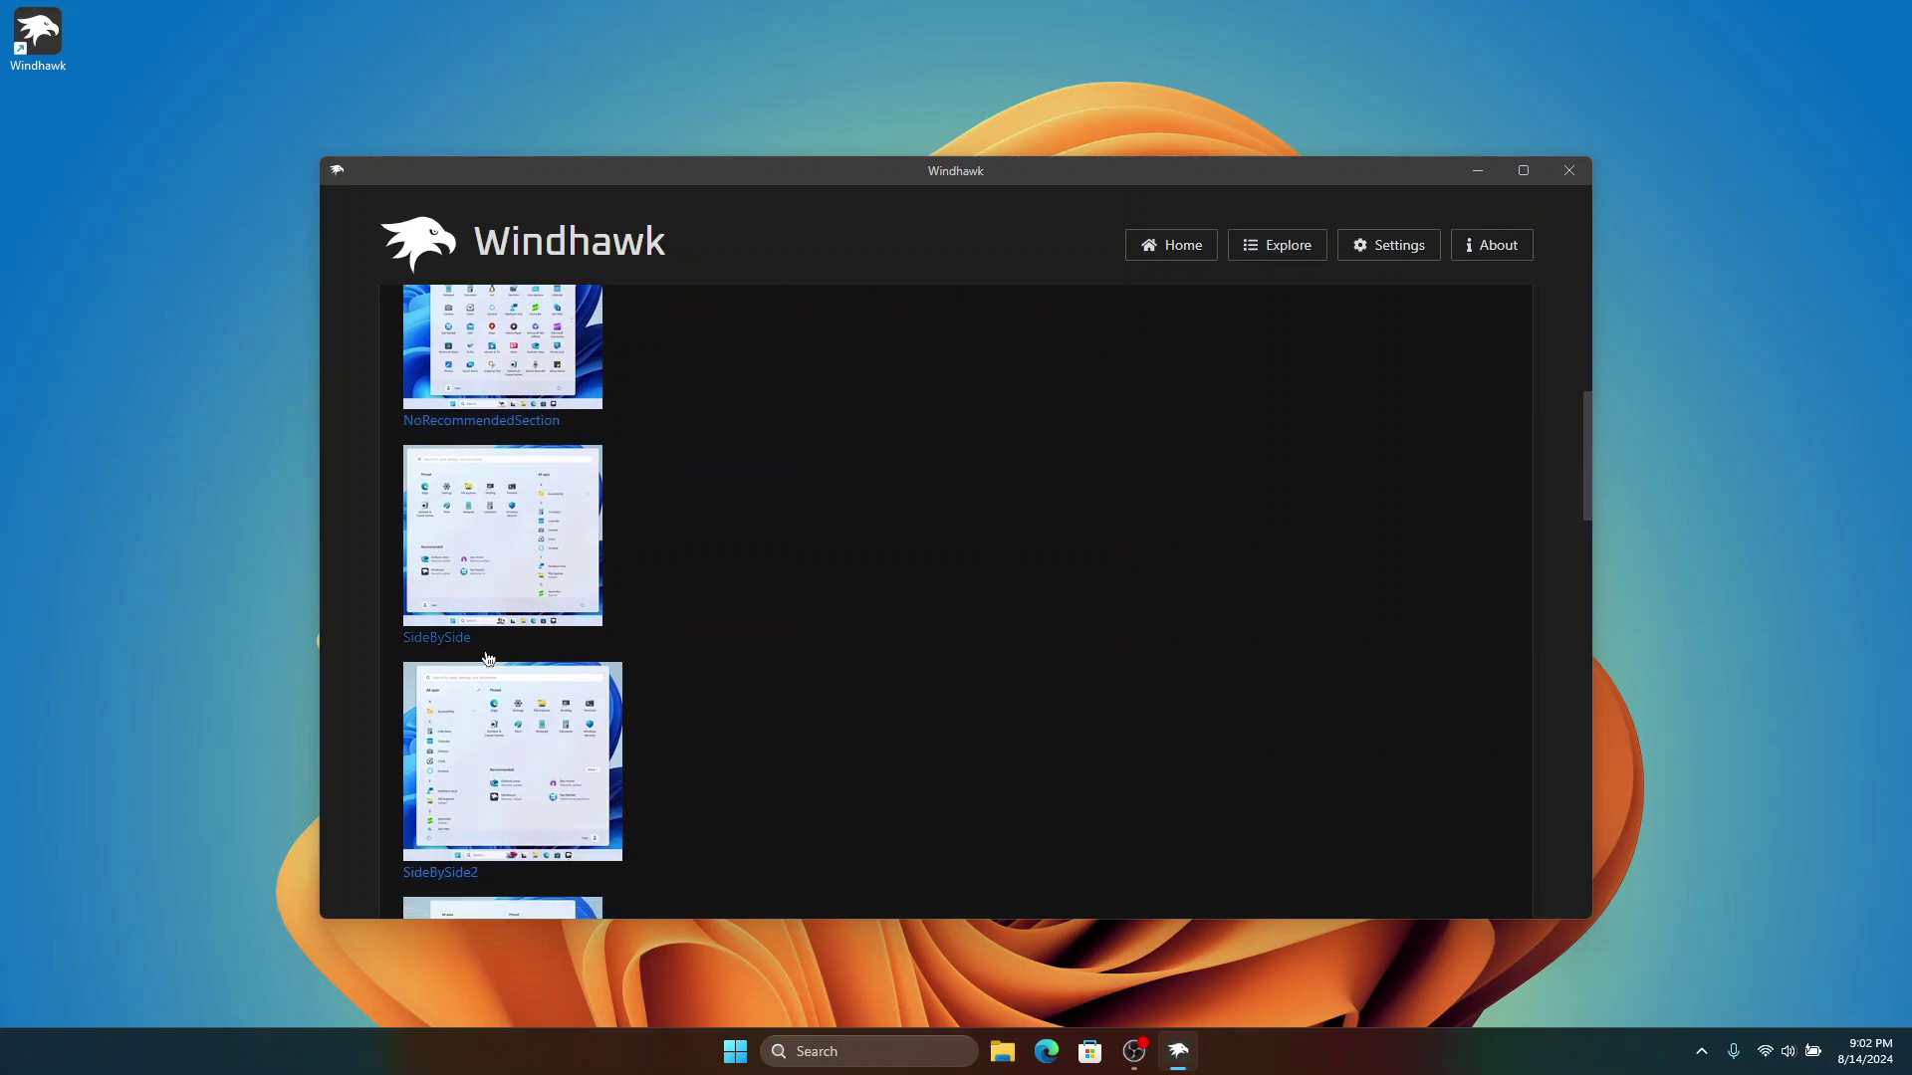
scroll(502, 629, "down", 2)
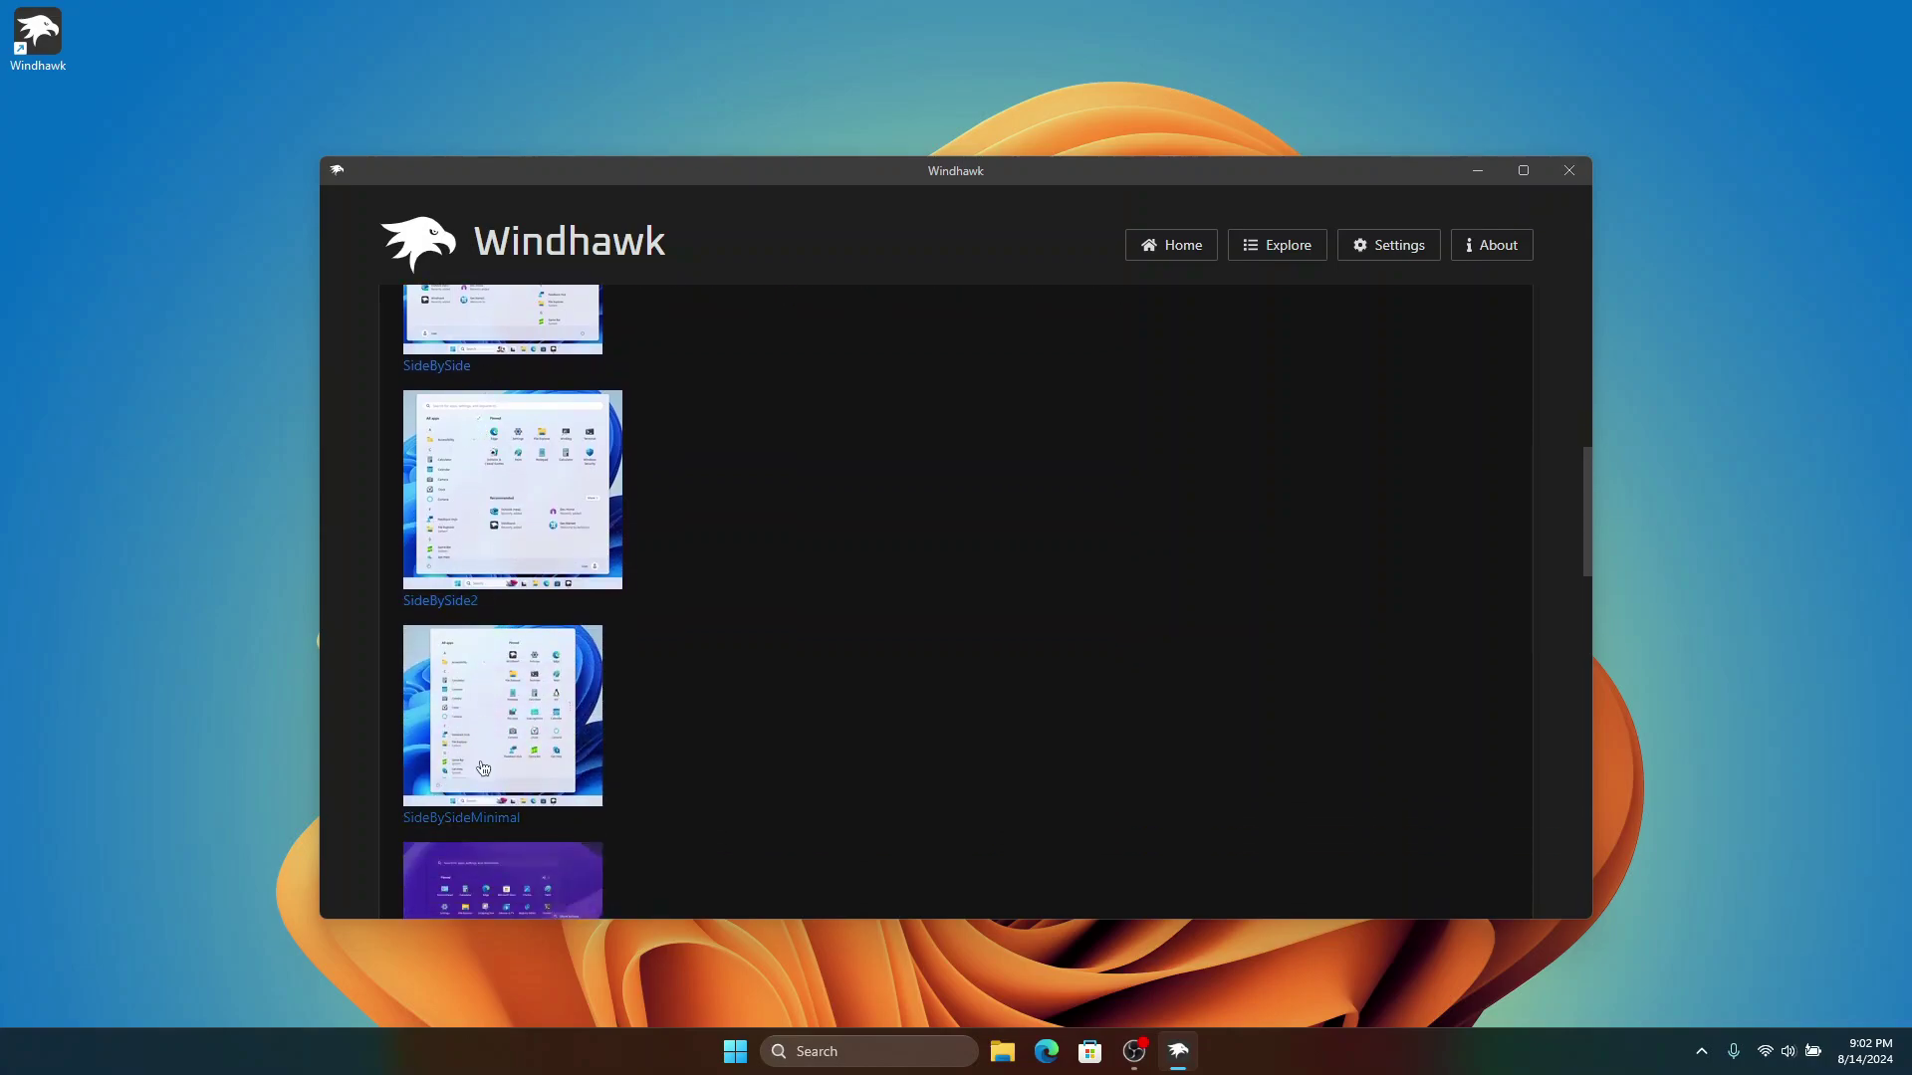
scroll(503, 638, "down", 8)
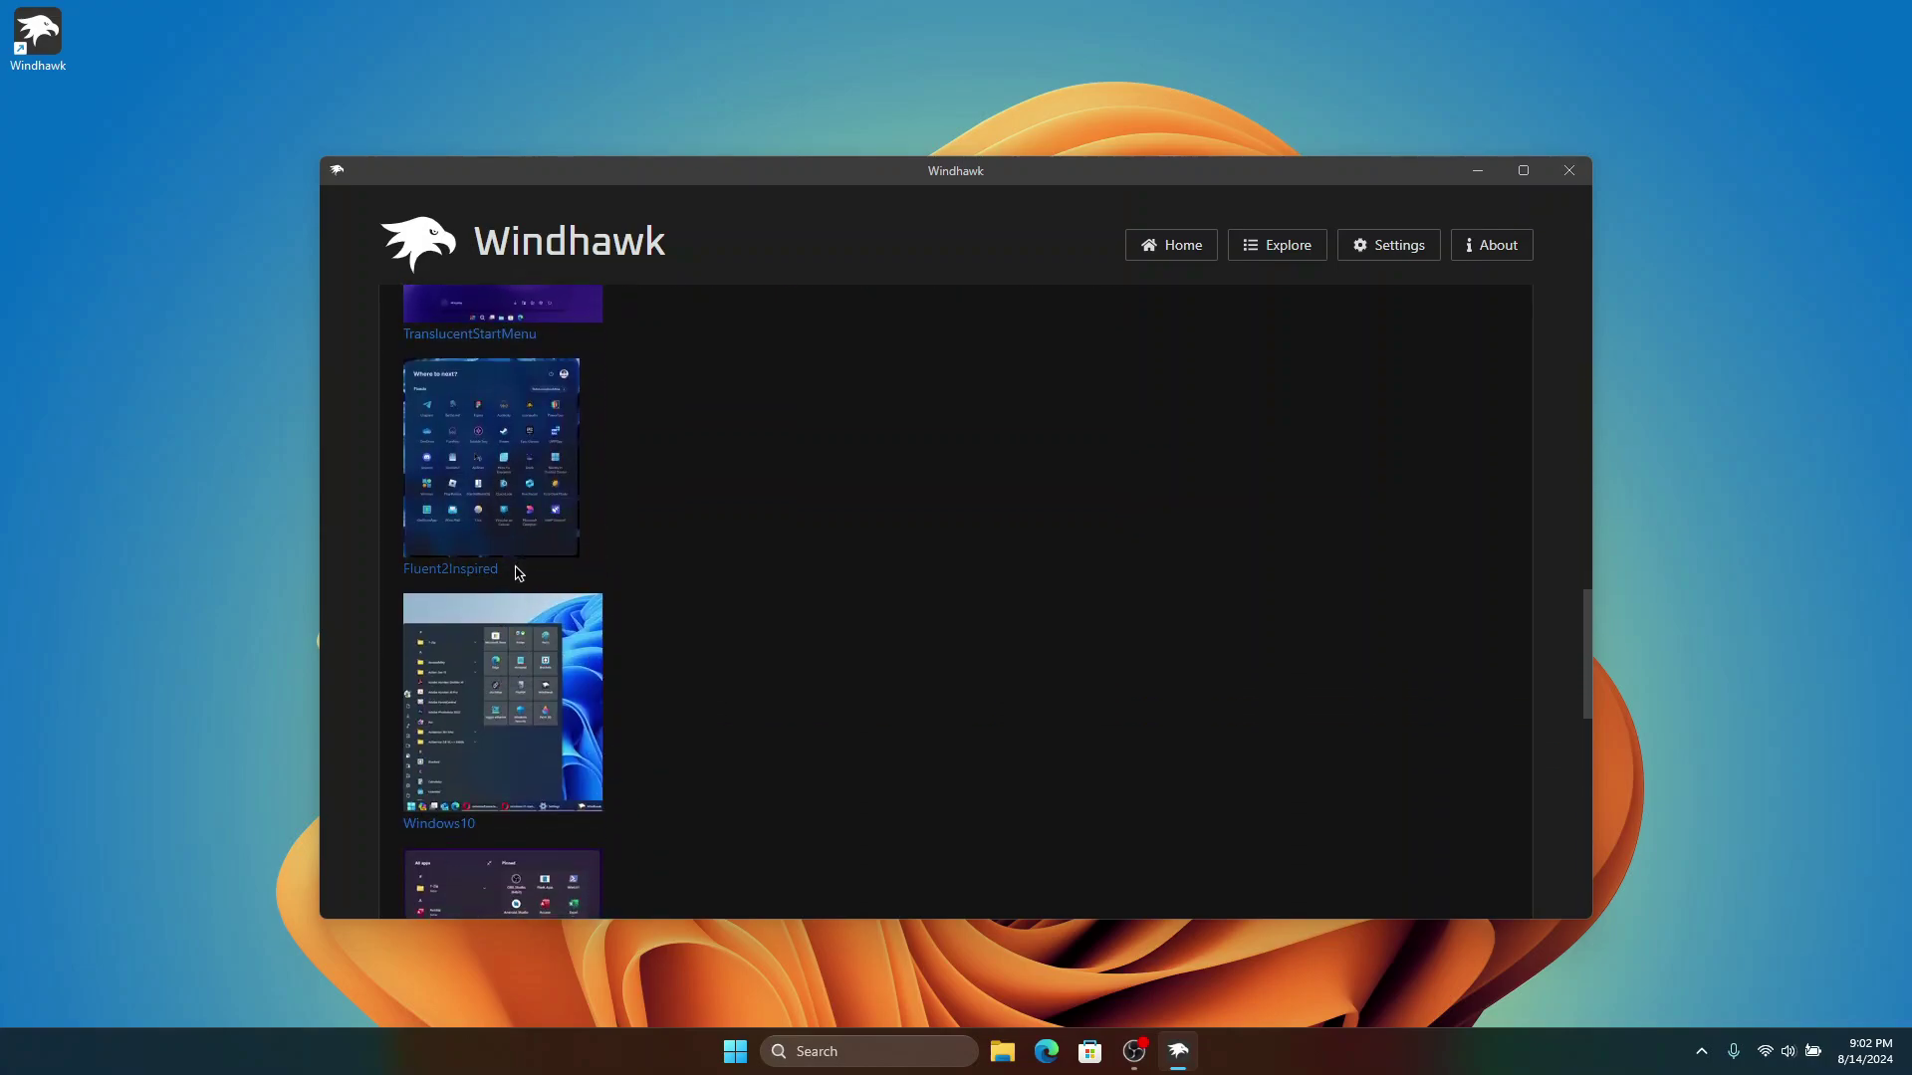
scroll(552, 677, "down", 3)
scroll(492, 717, "up", 12)
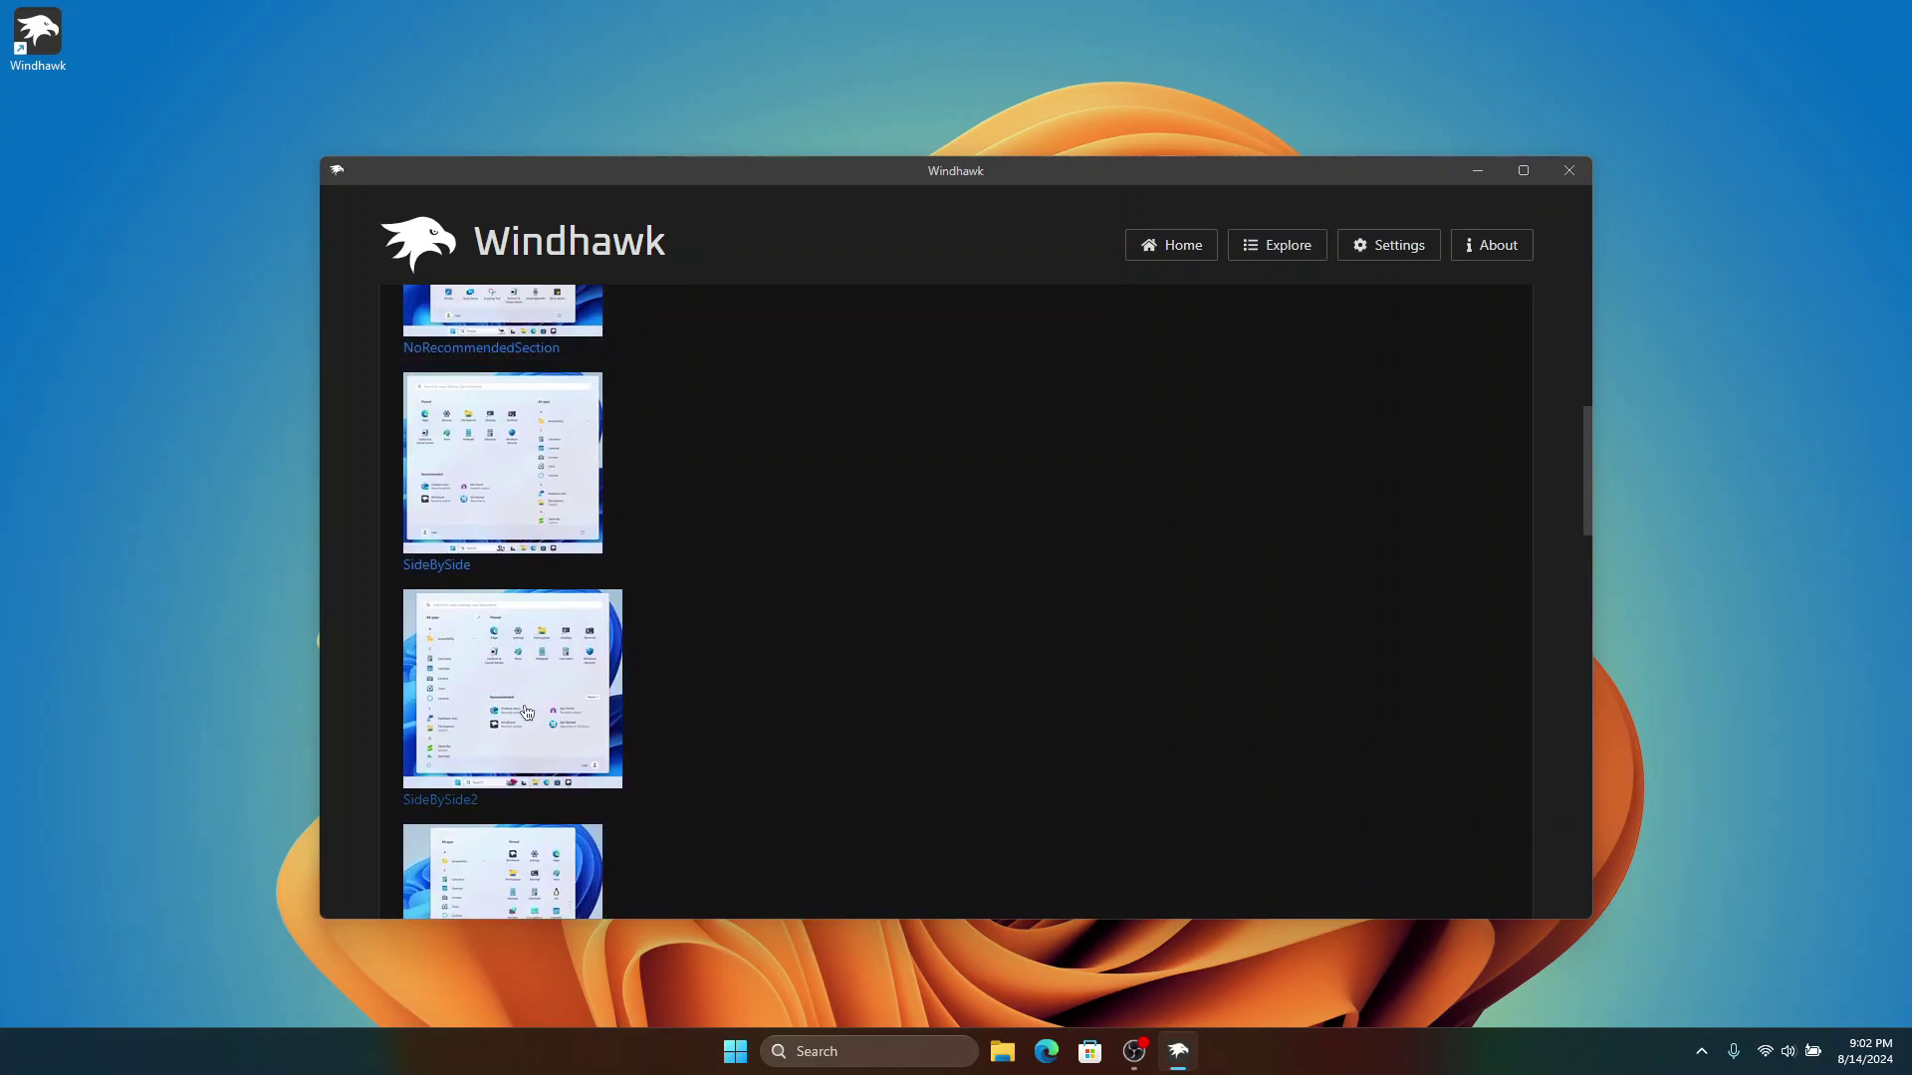
scroll(527, 711, "up", 15)
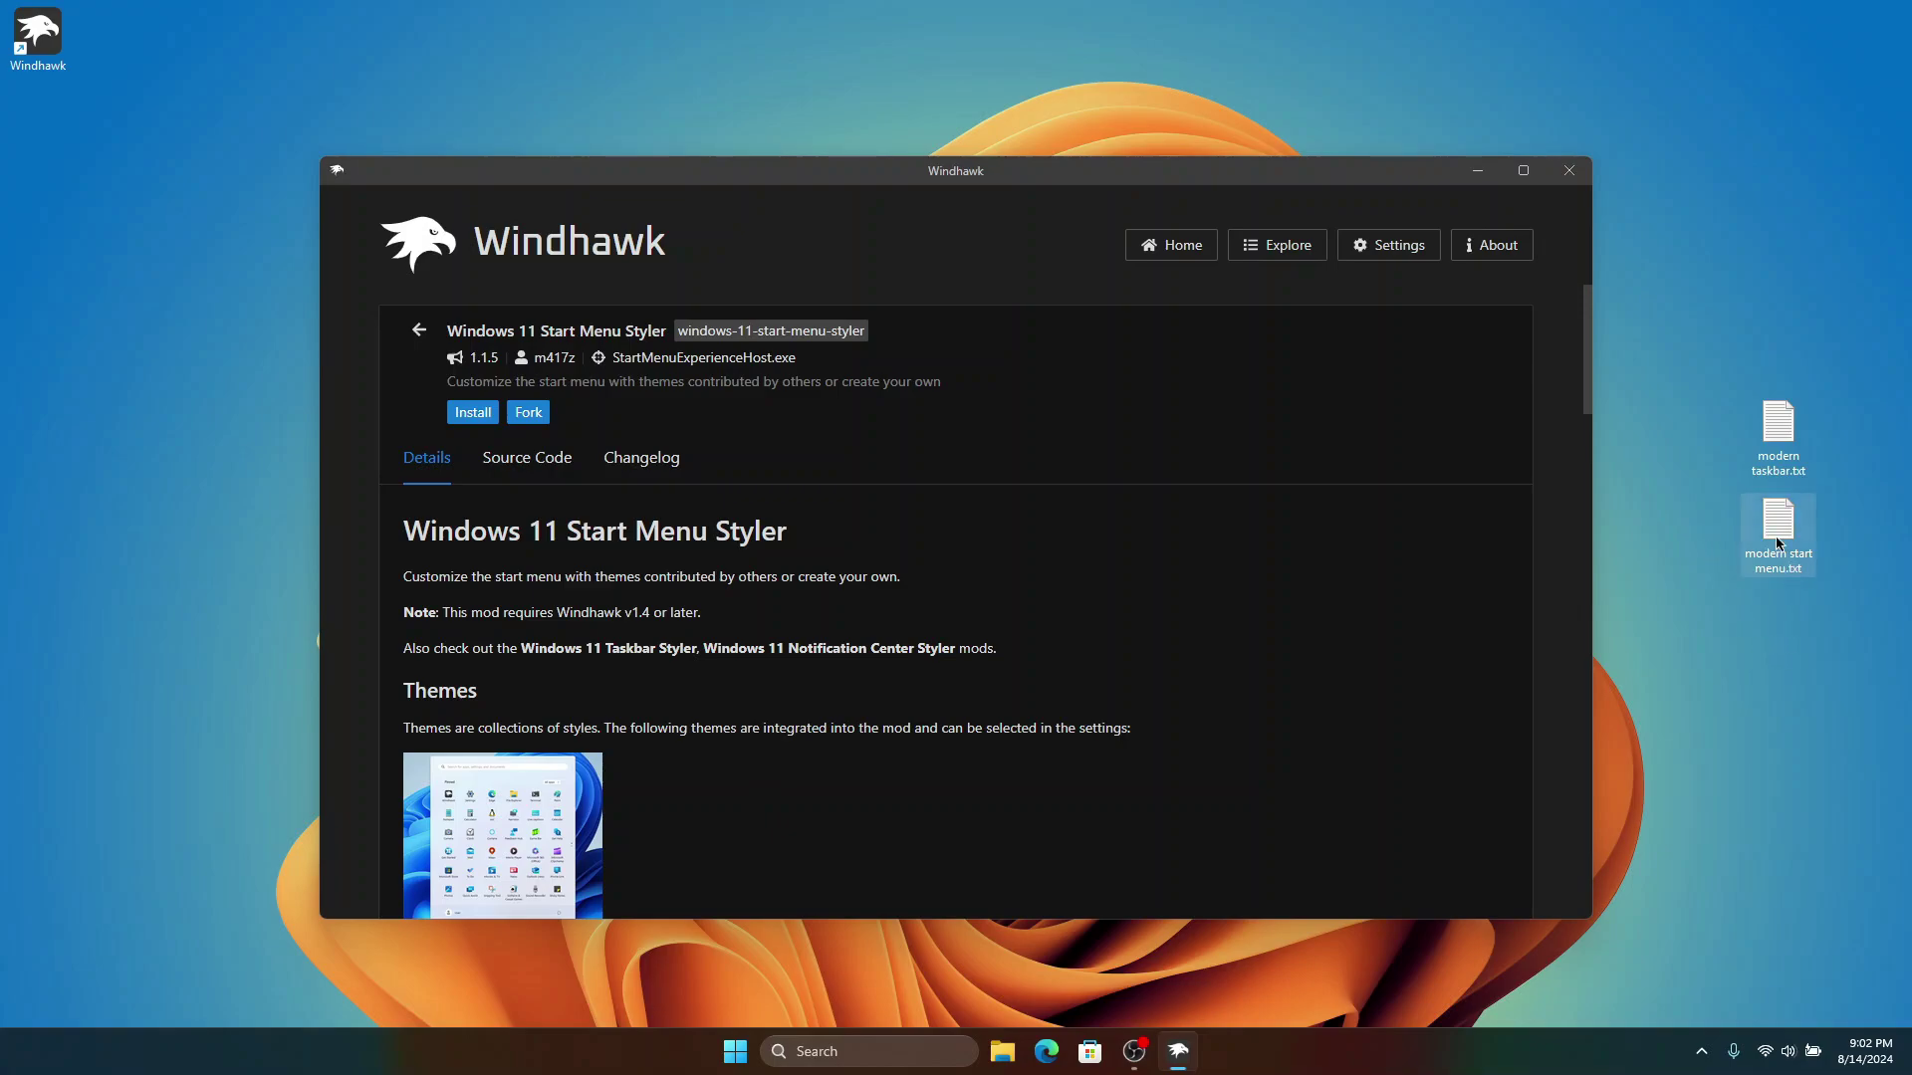
left_click_drag(1750, 468, 1747, 280)
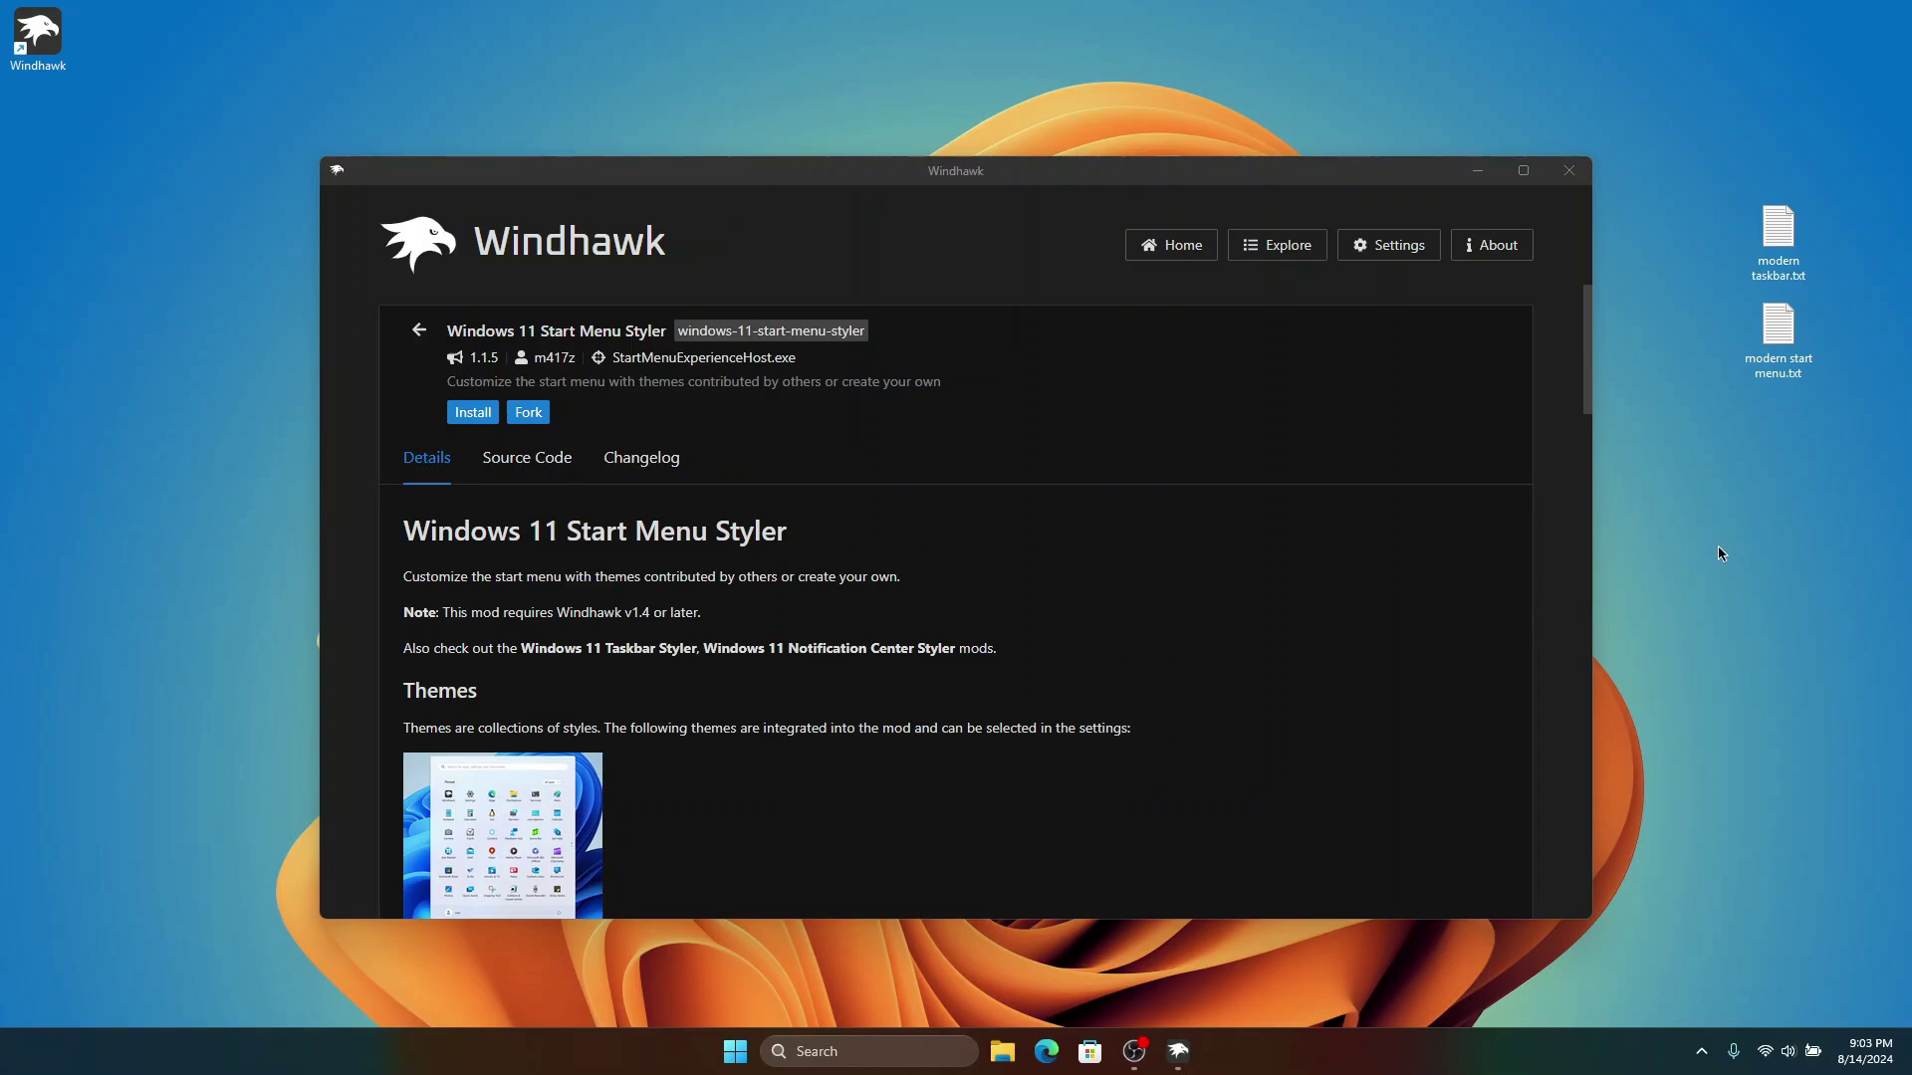
Step: Copy the Windows 11X Start Menu code from '{' to '}' in modern start menu.txt, then return to Windhawk
double_click(1779, 339)
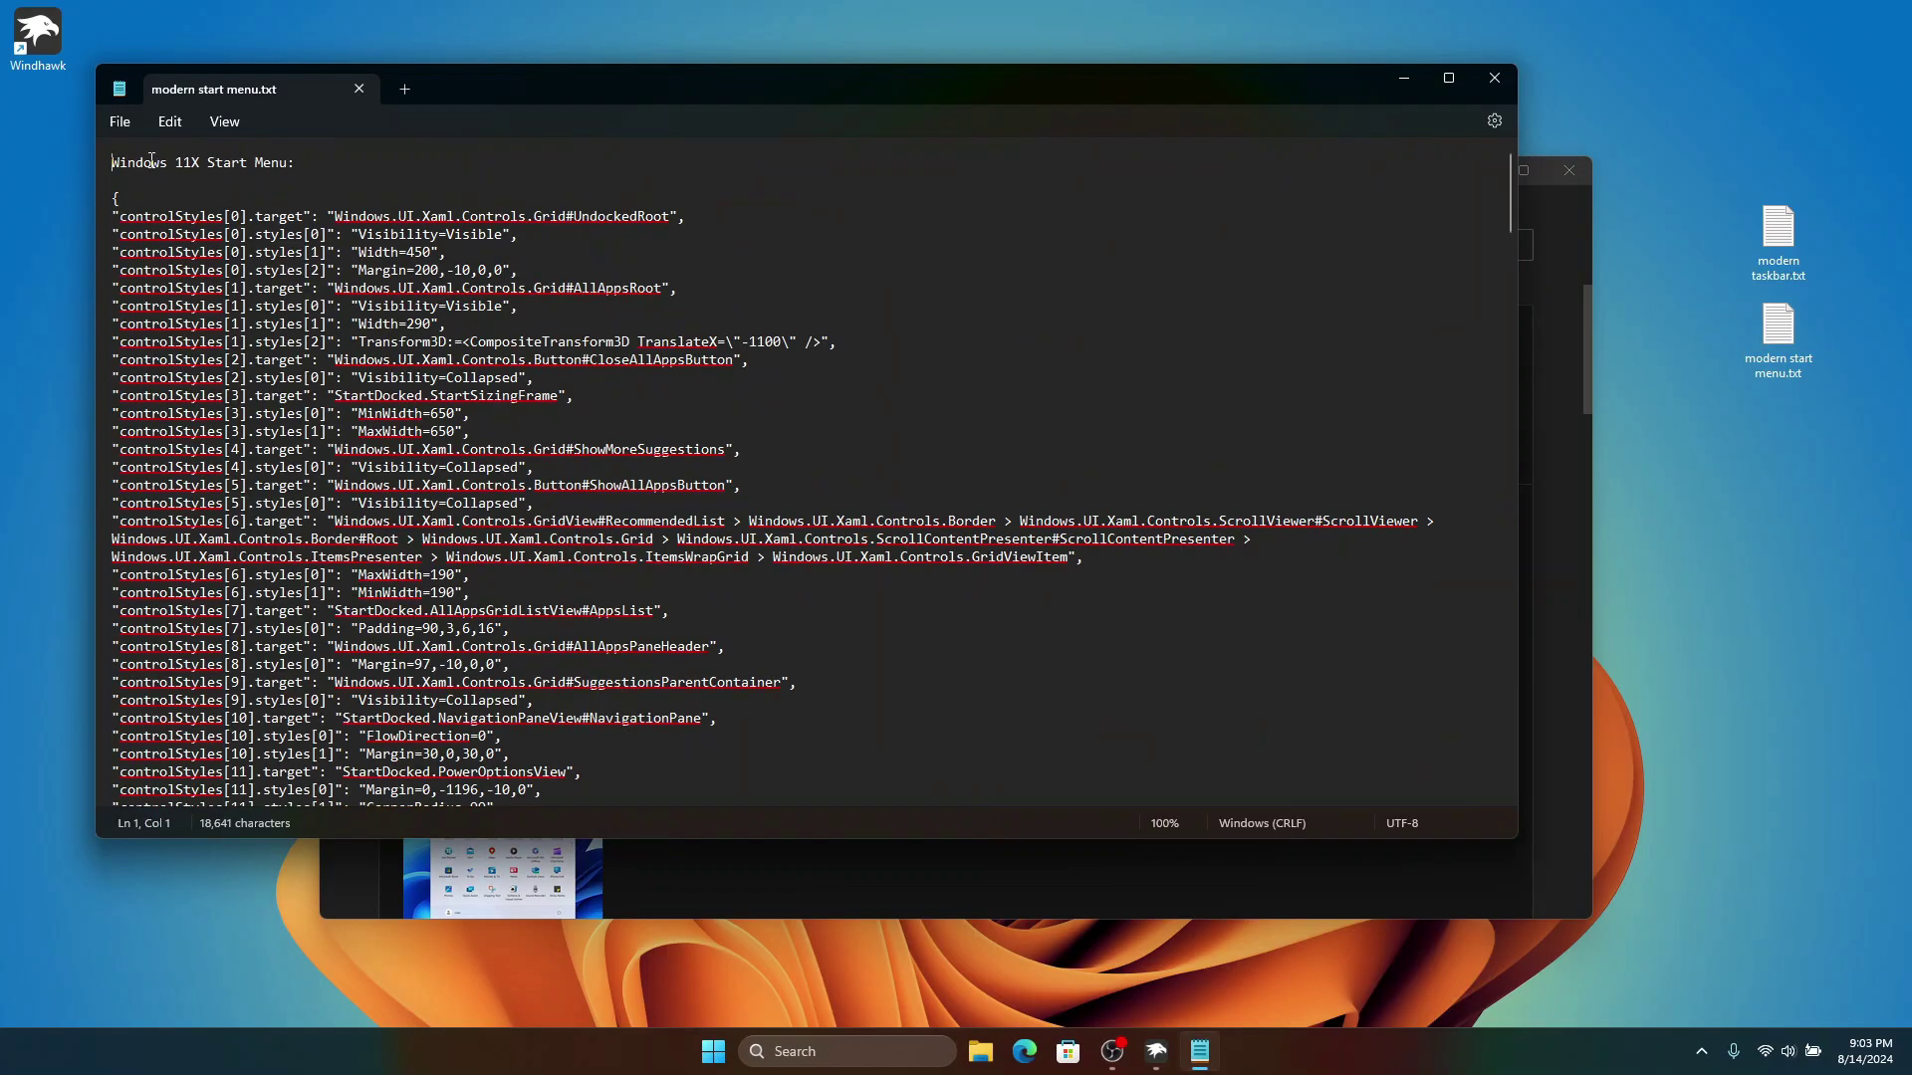
left_click(131, 181)
scroll(221, 308, "down", 20)
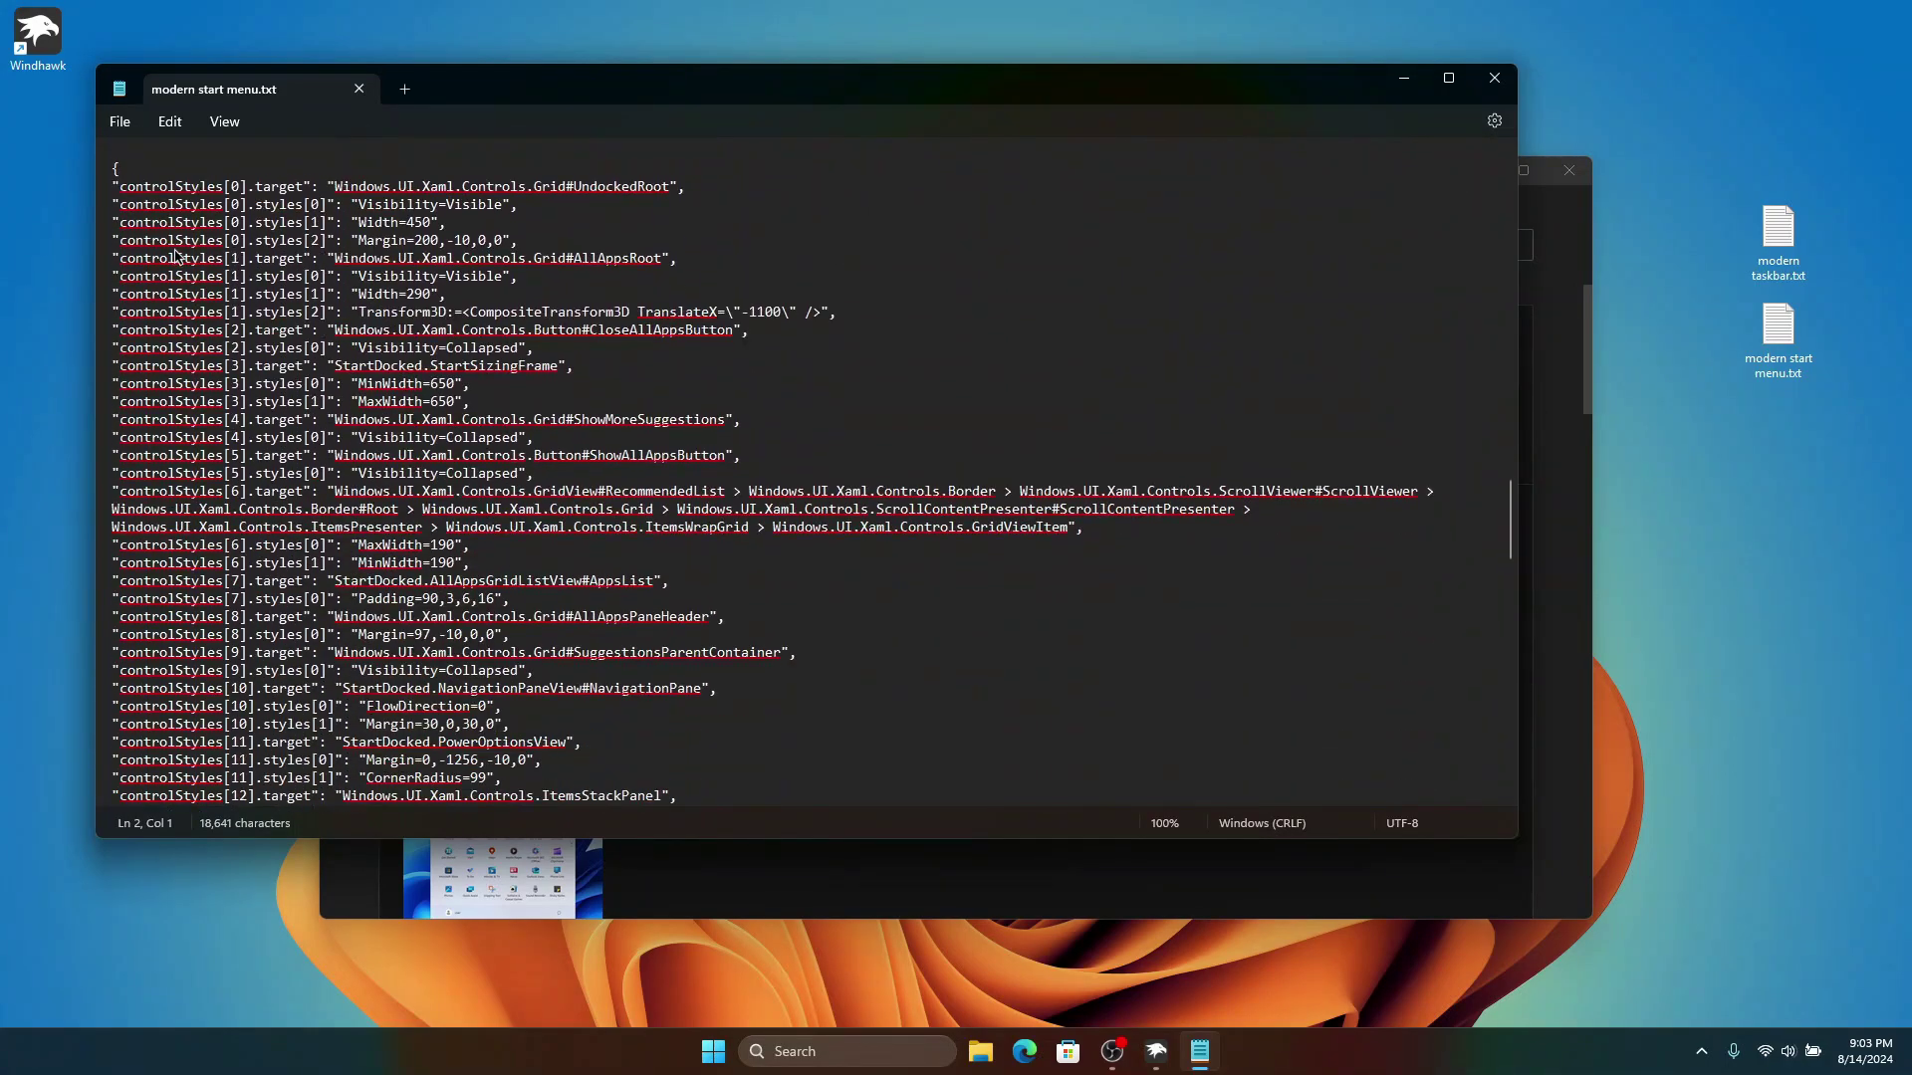
scroll(175, 256, "up", 6)
left_click(184, 448, "shift")
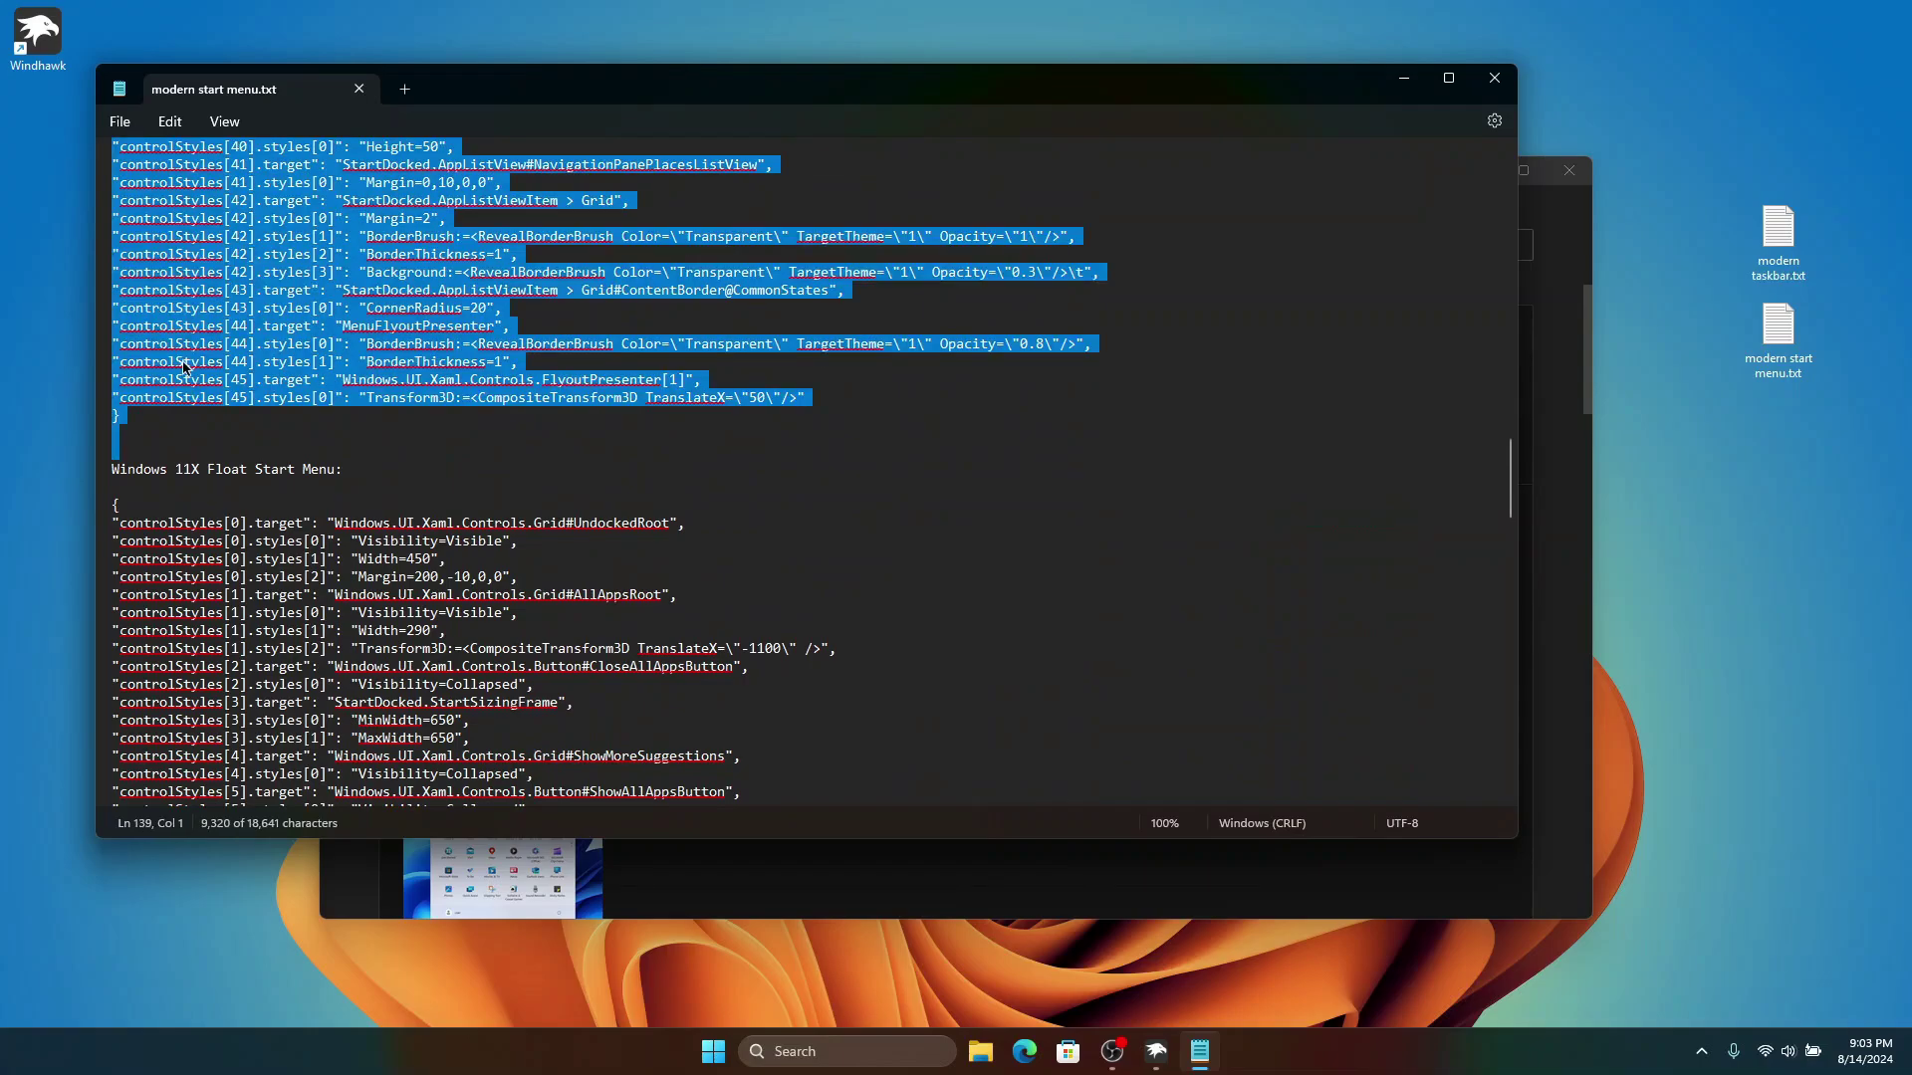
scroll(189, 403, "up", 8)
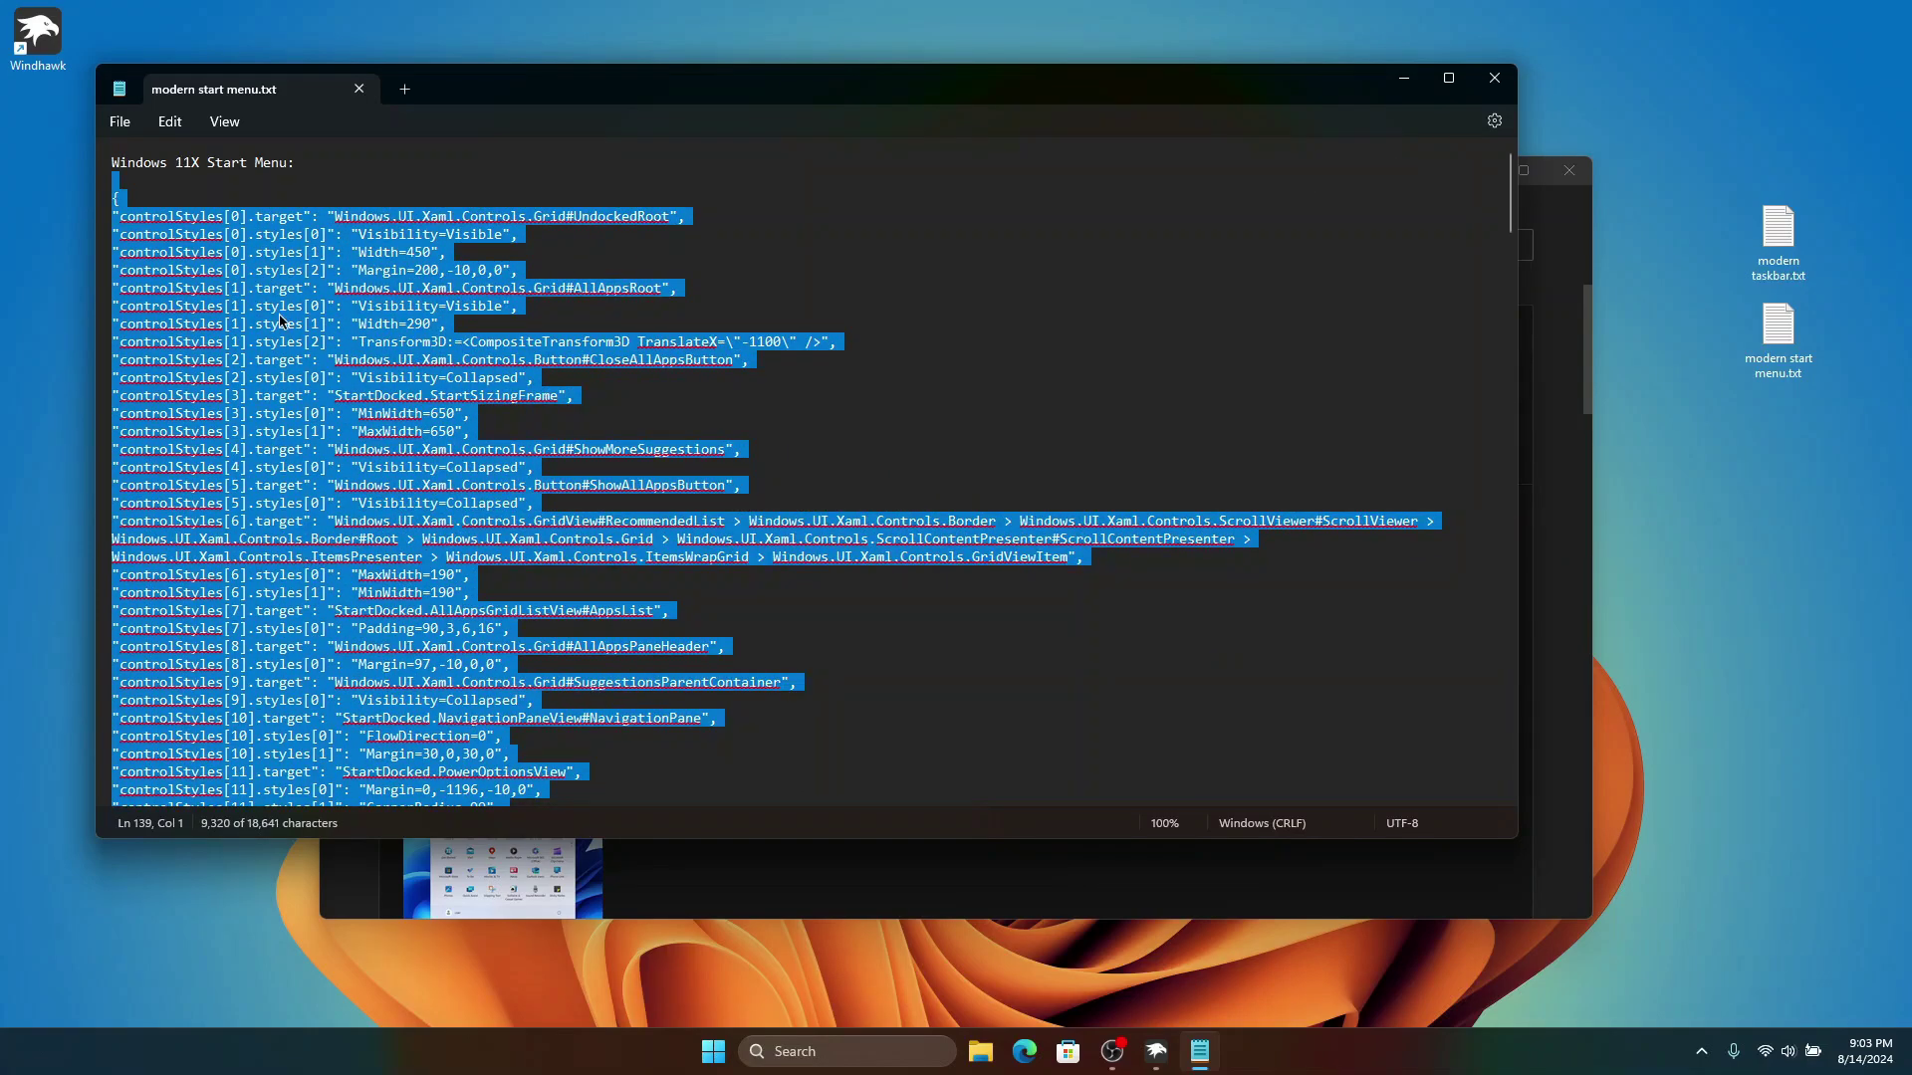
right_click(280, 320)
left_click(358, 424)
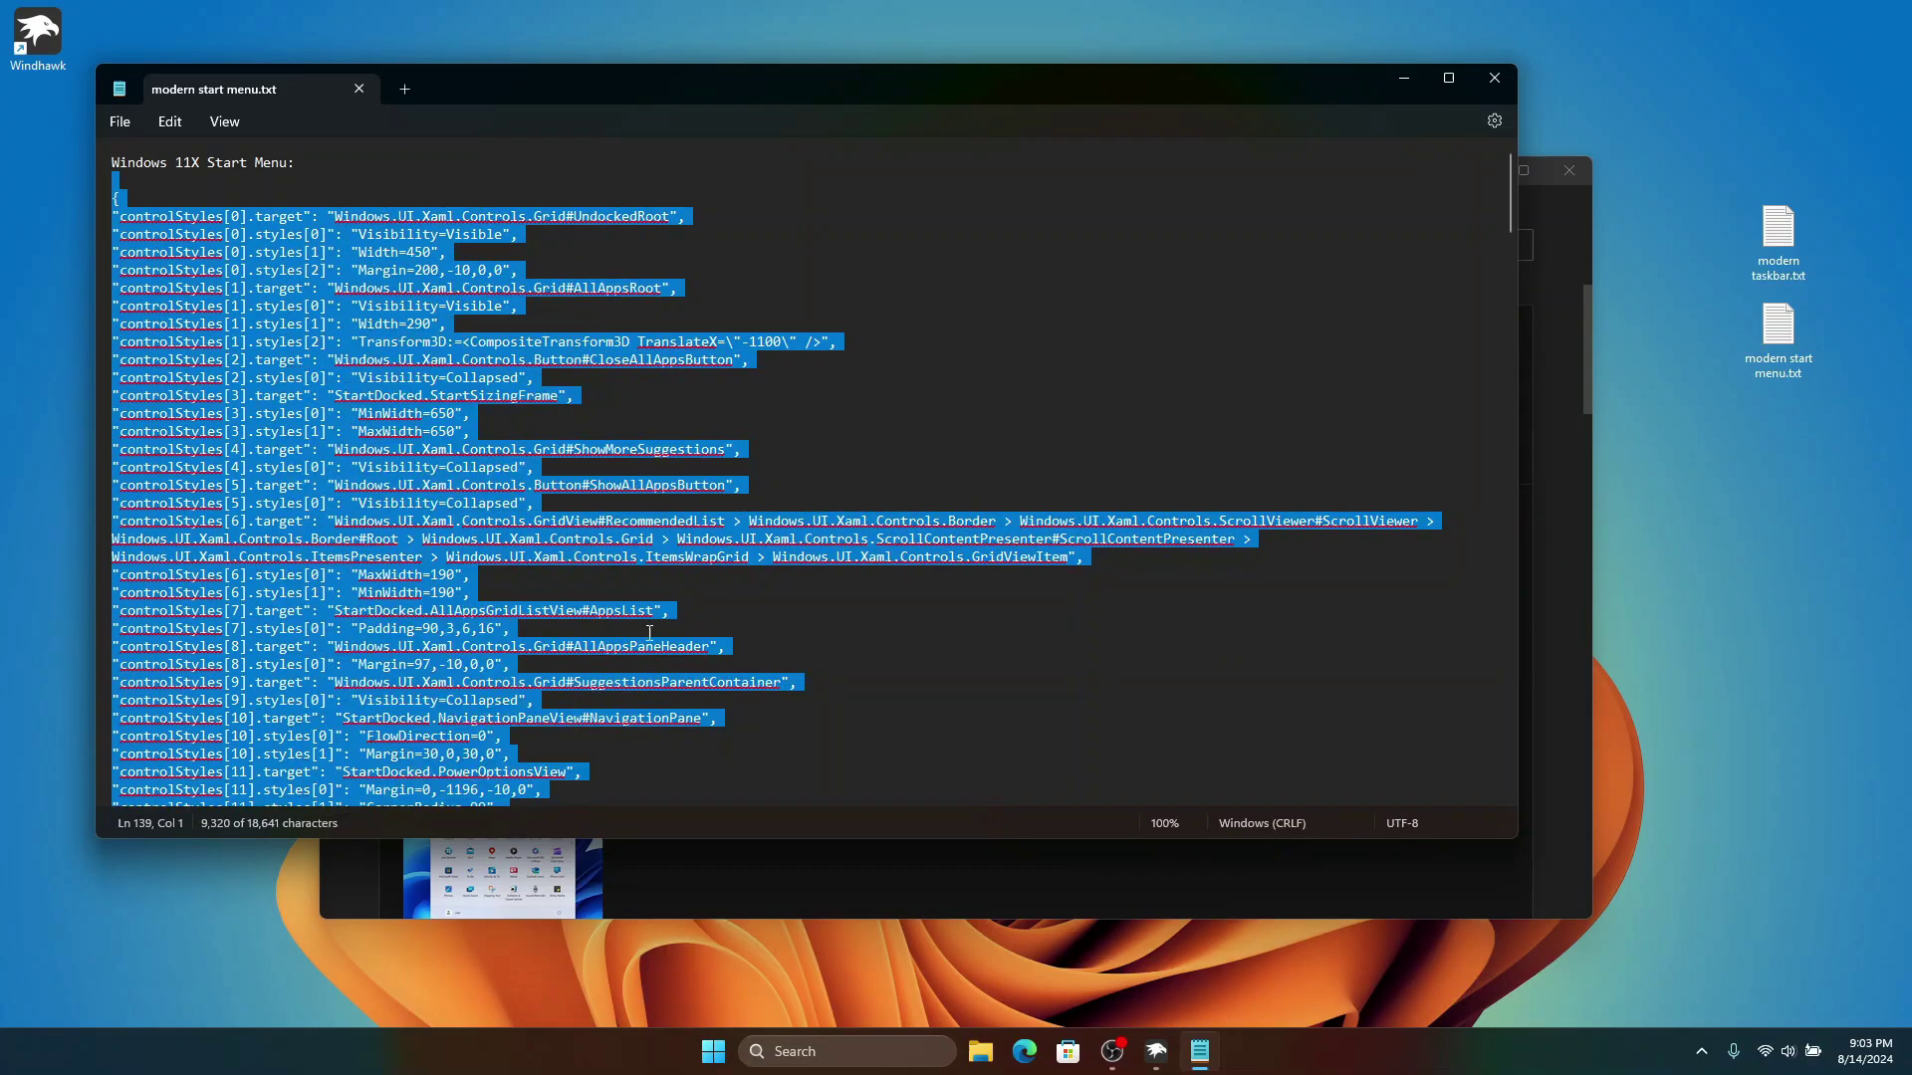
left_click(808, 883)
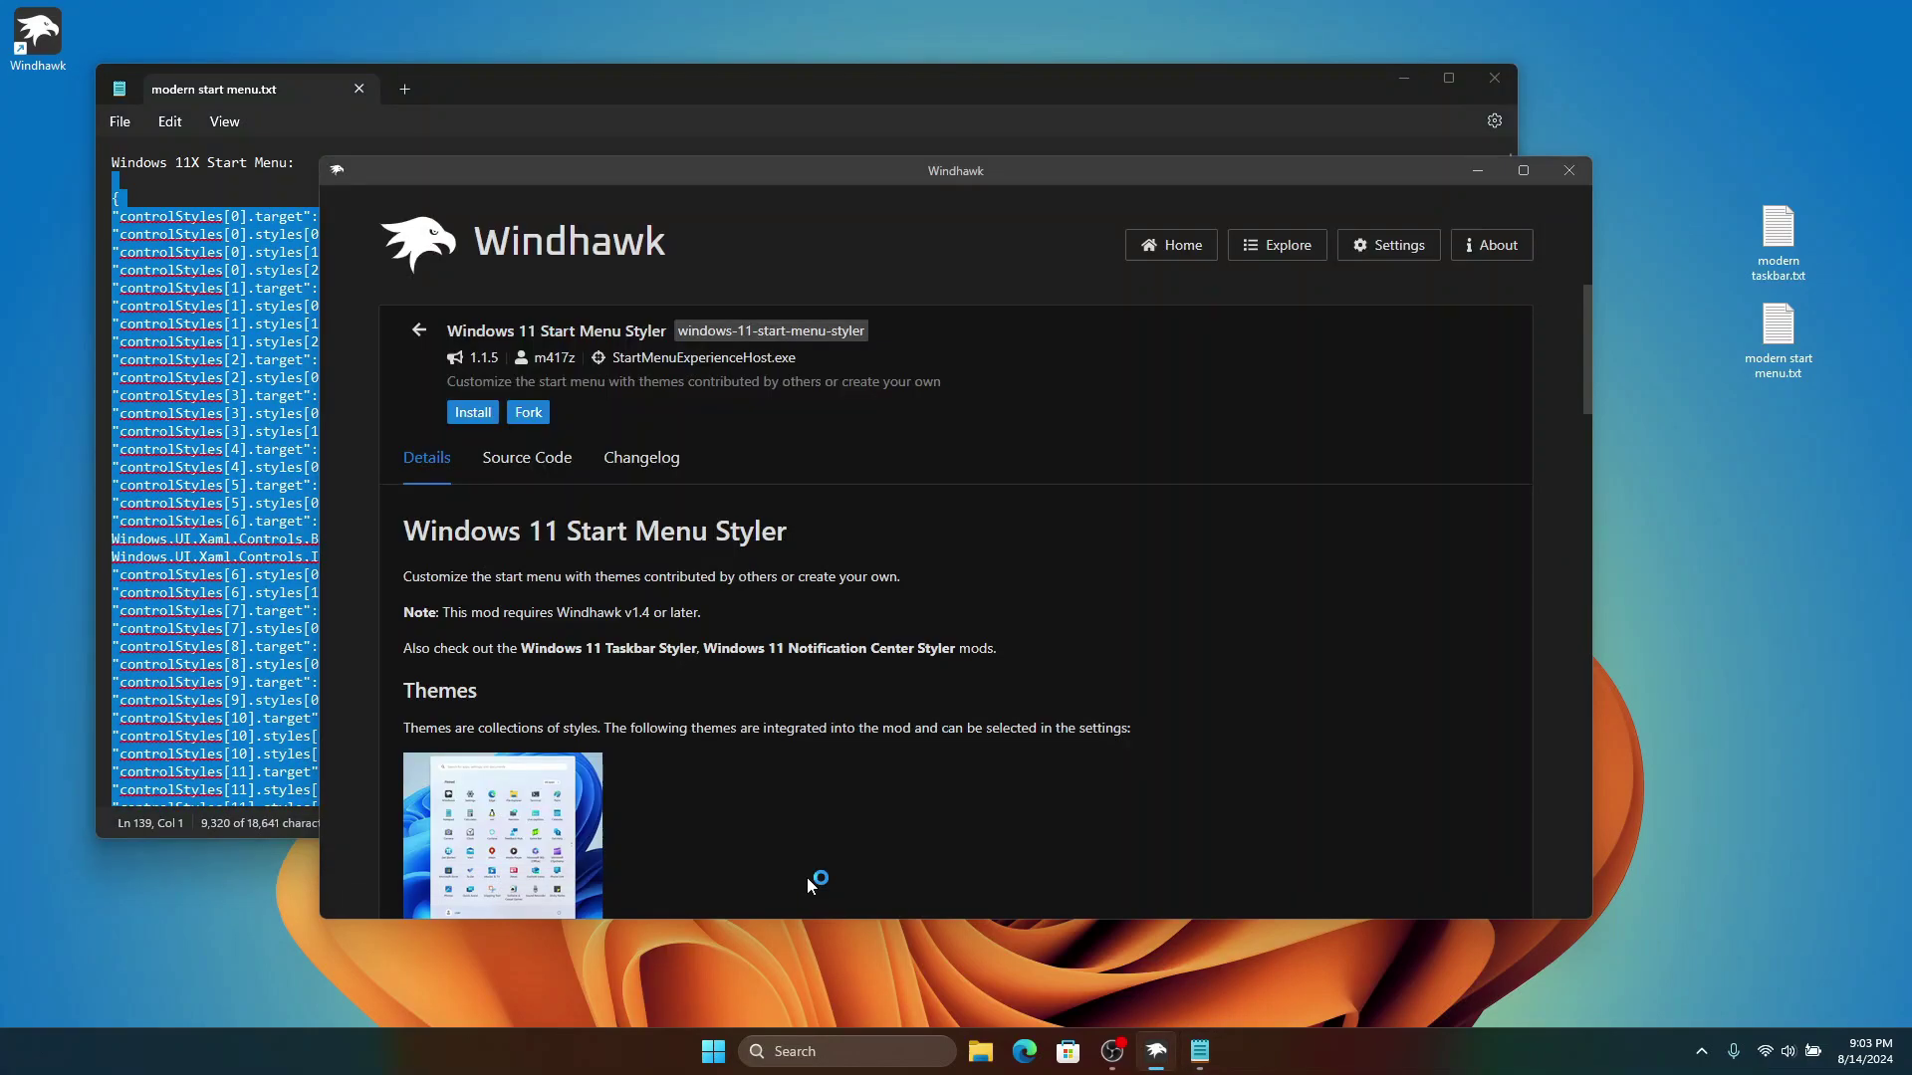
Step: Install the Start Menu Styler mod version 1.1.5, accepting the risk warning
left_click(471, 412)
left_click(1145, 725)
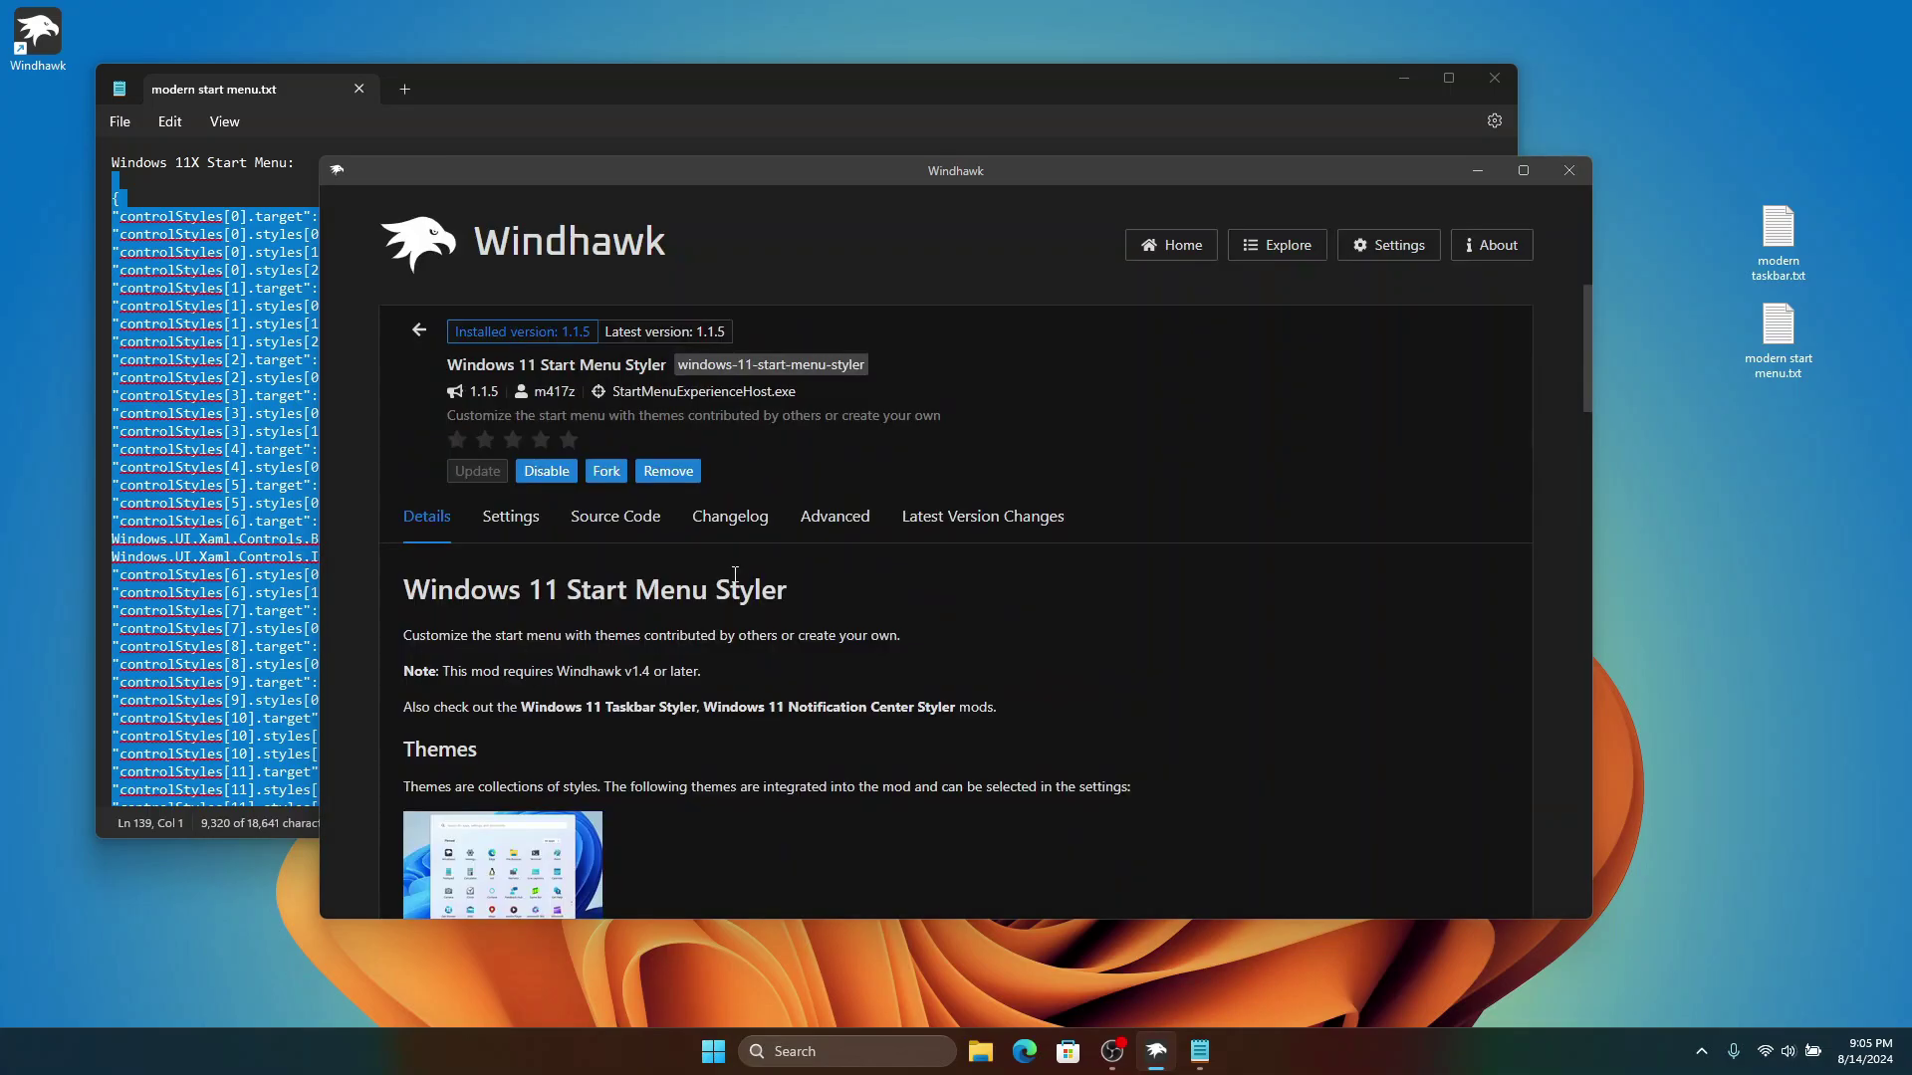
Step: In the Advanced tab, replace the Mod settings text with the copied Windows 11X theme and save
left_click(842, 514)
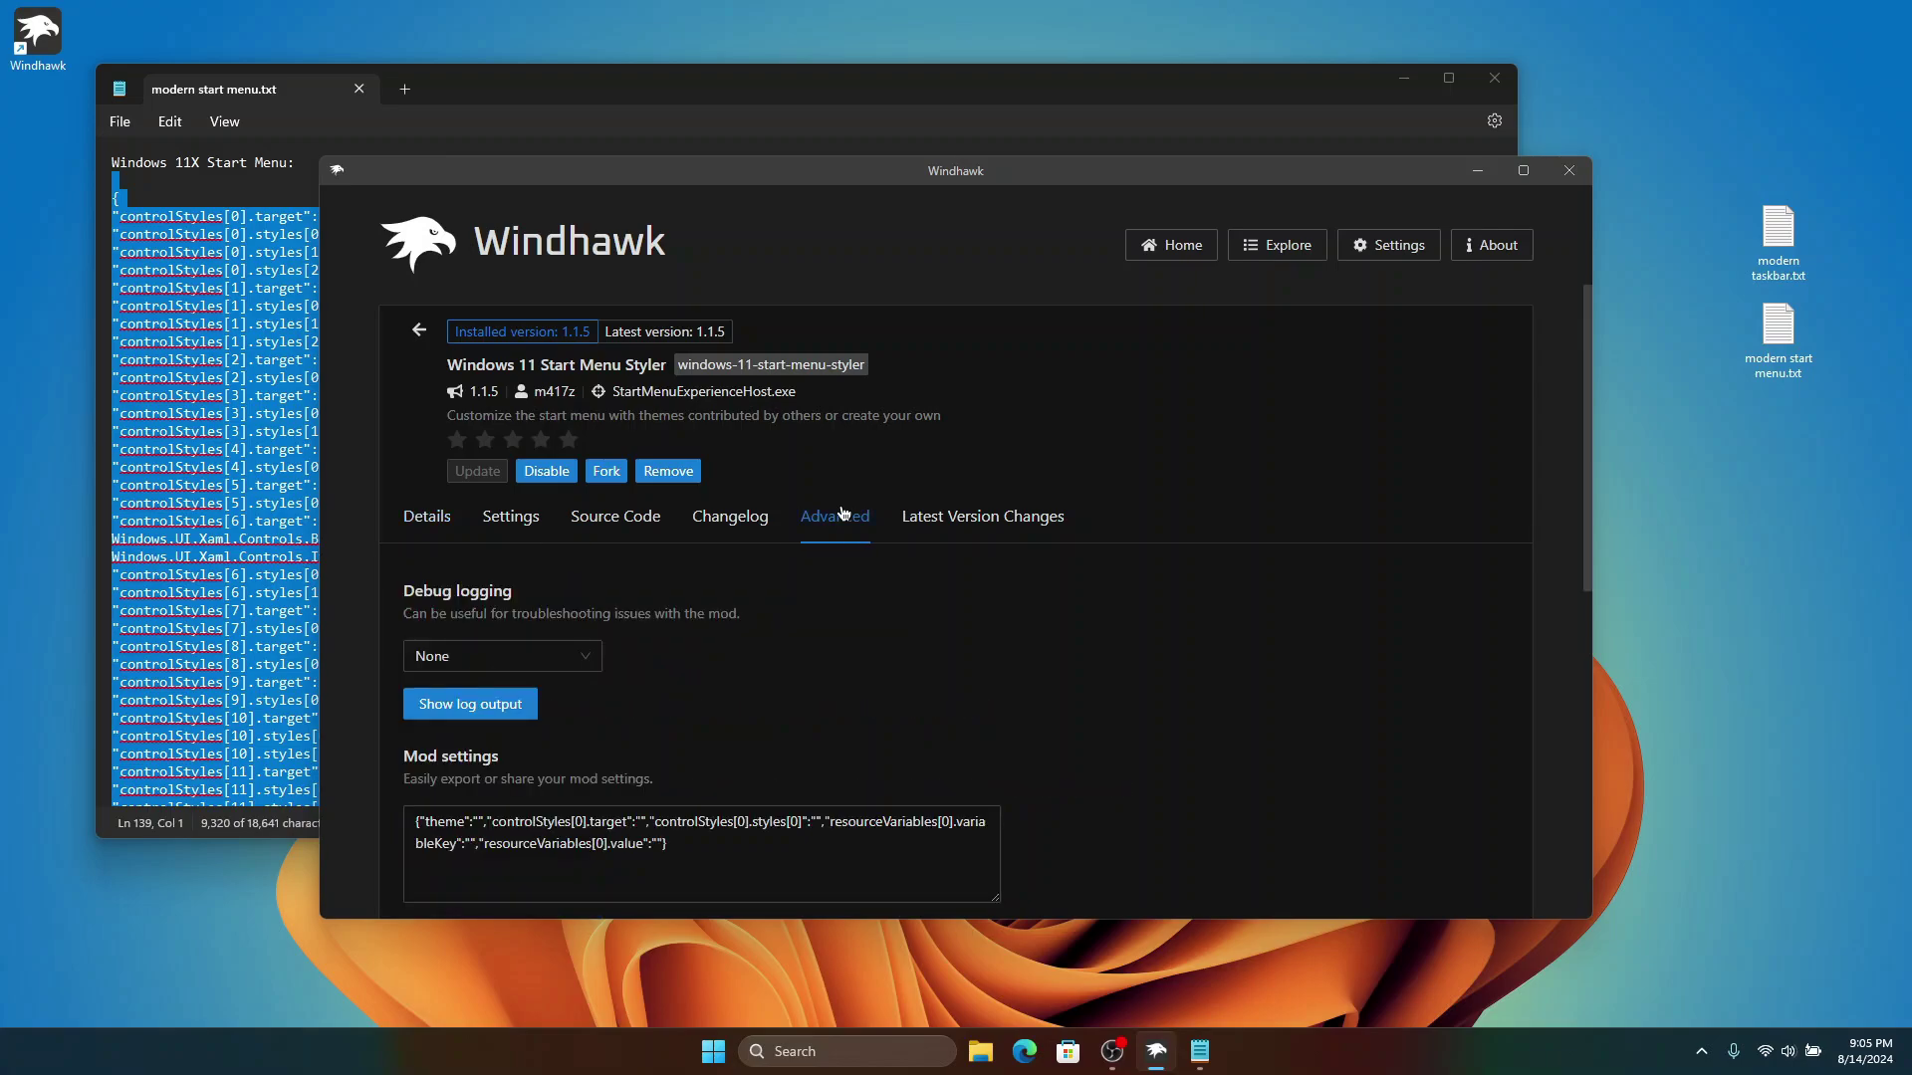
scroll(623, 713, "down", 3)
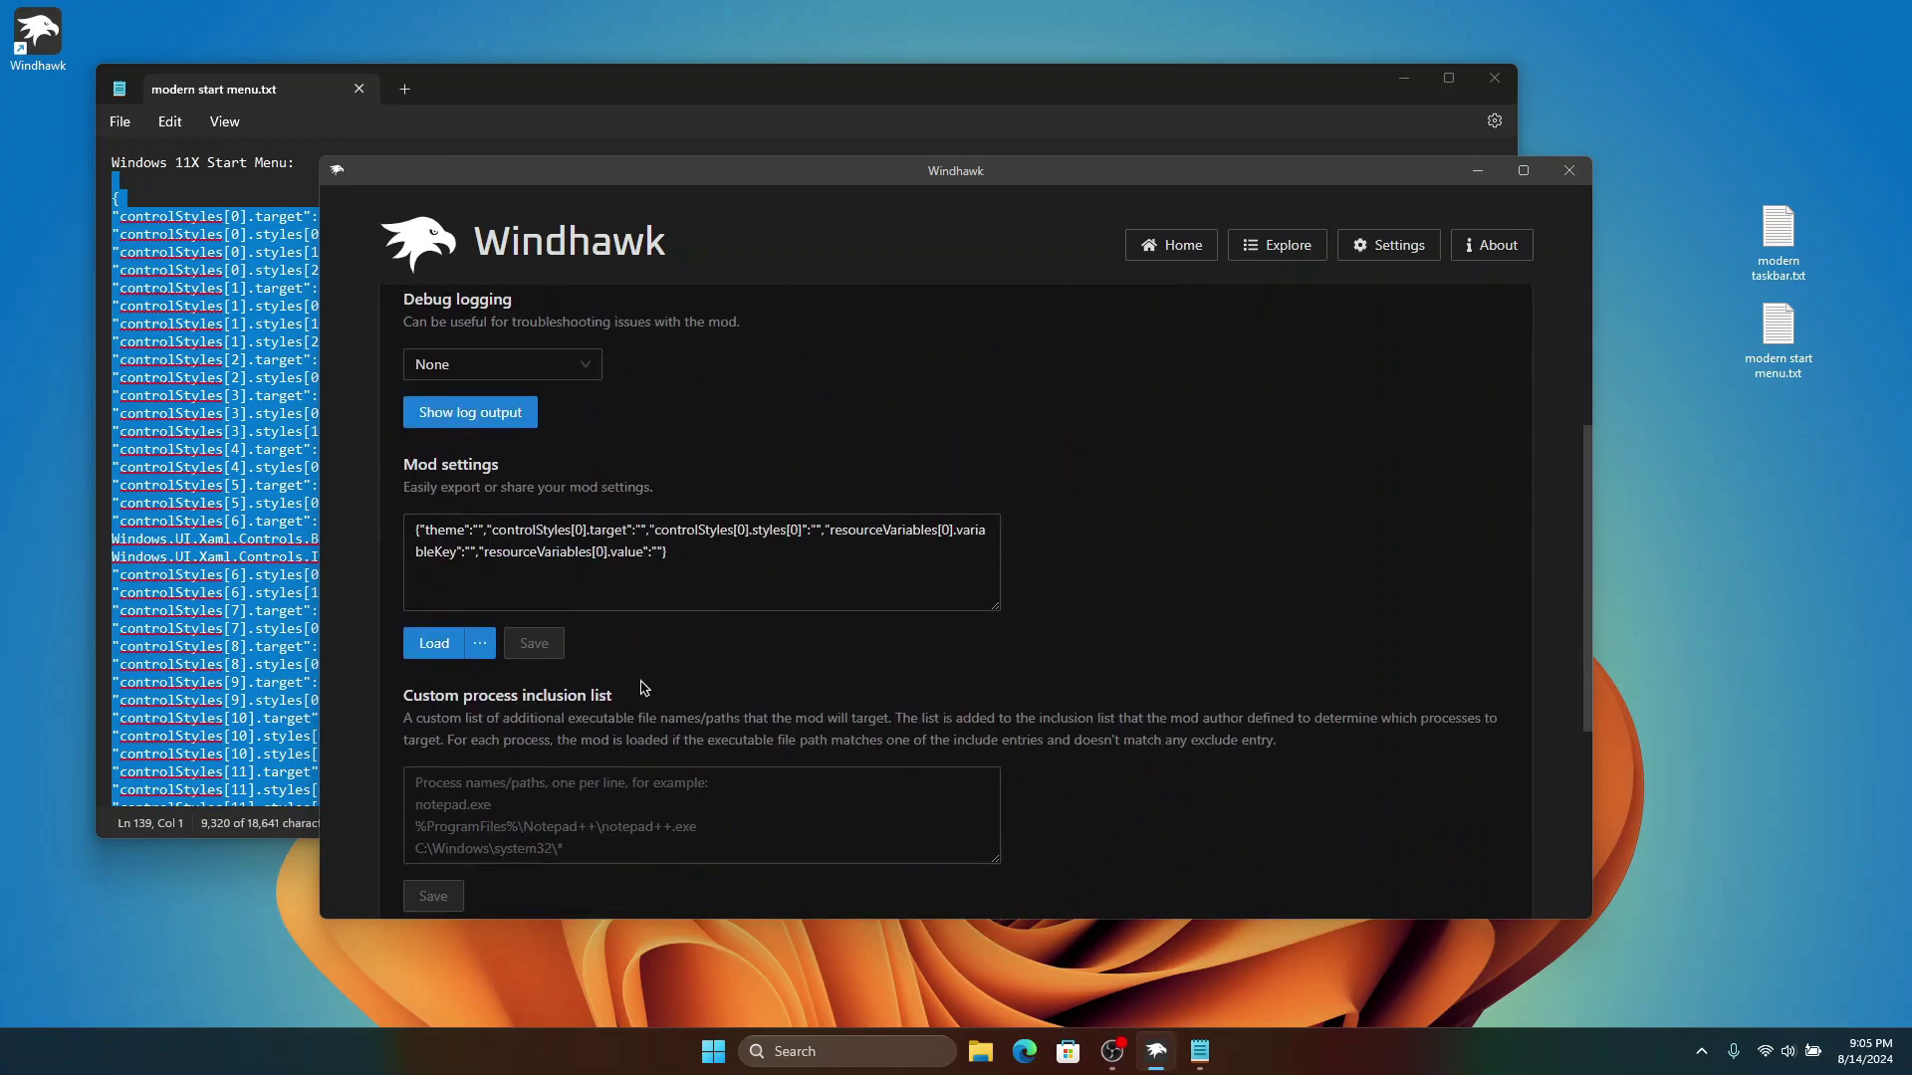
left_click(685, 556)
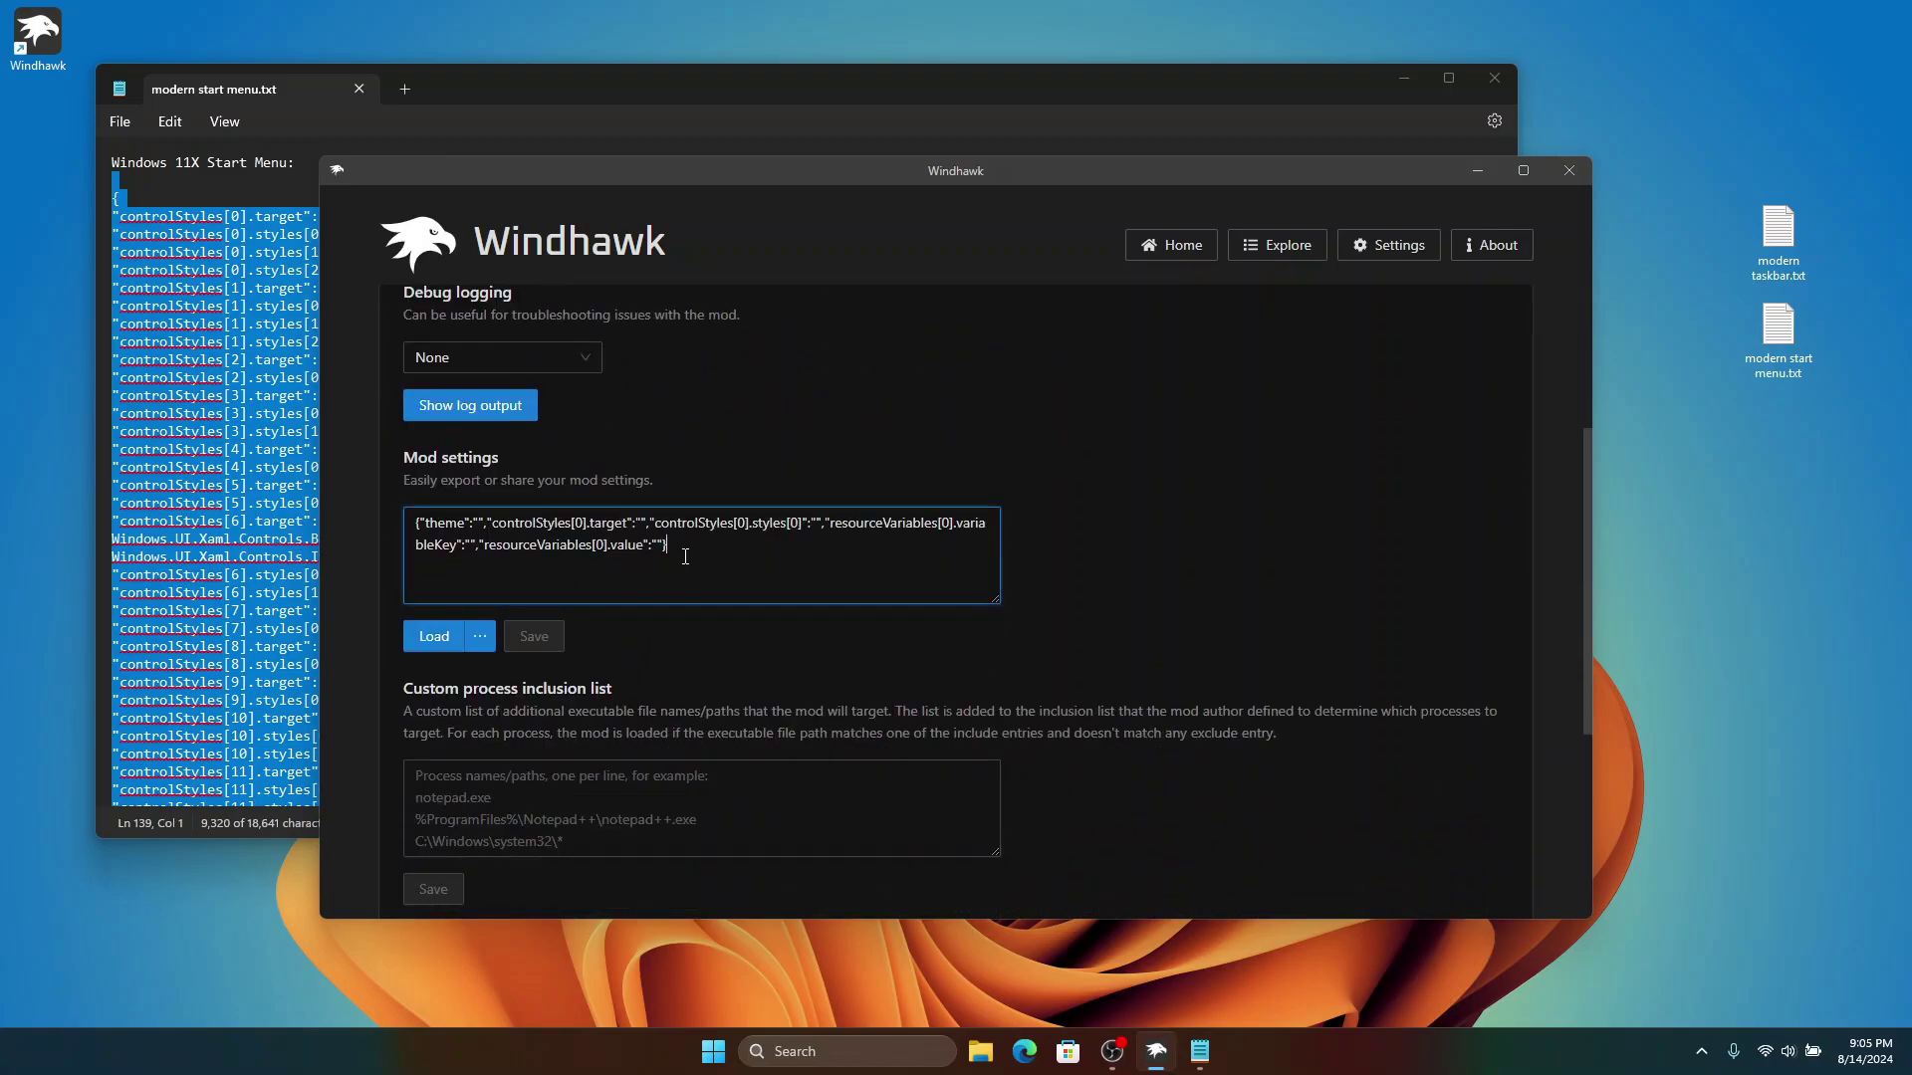
key("ctrl+a")
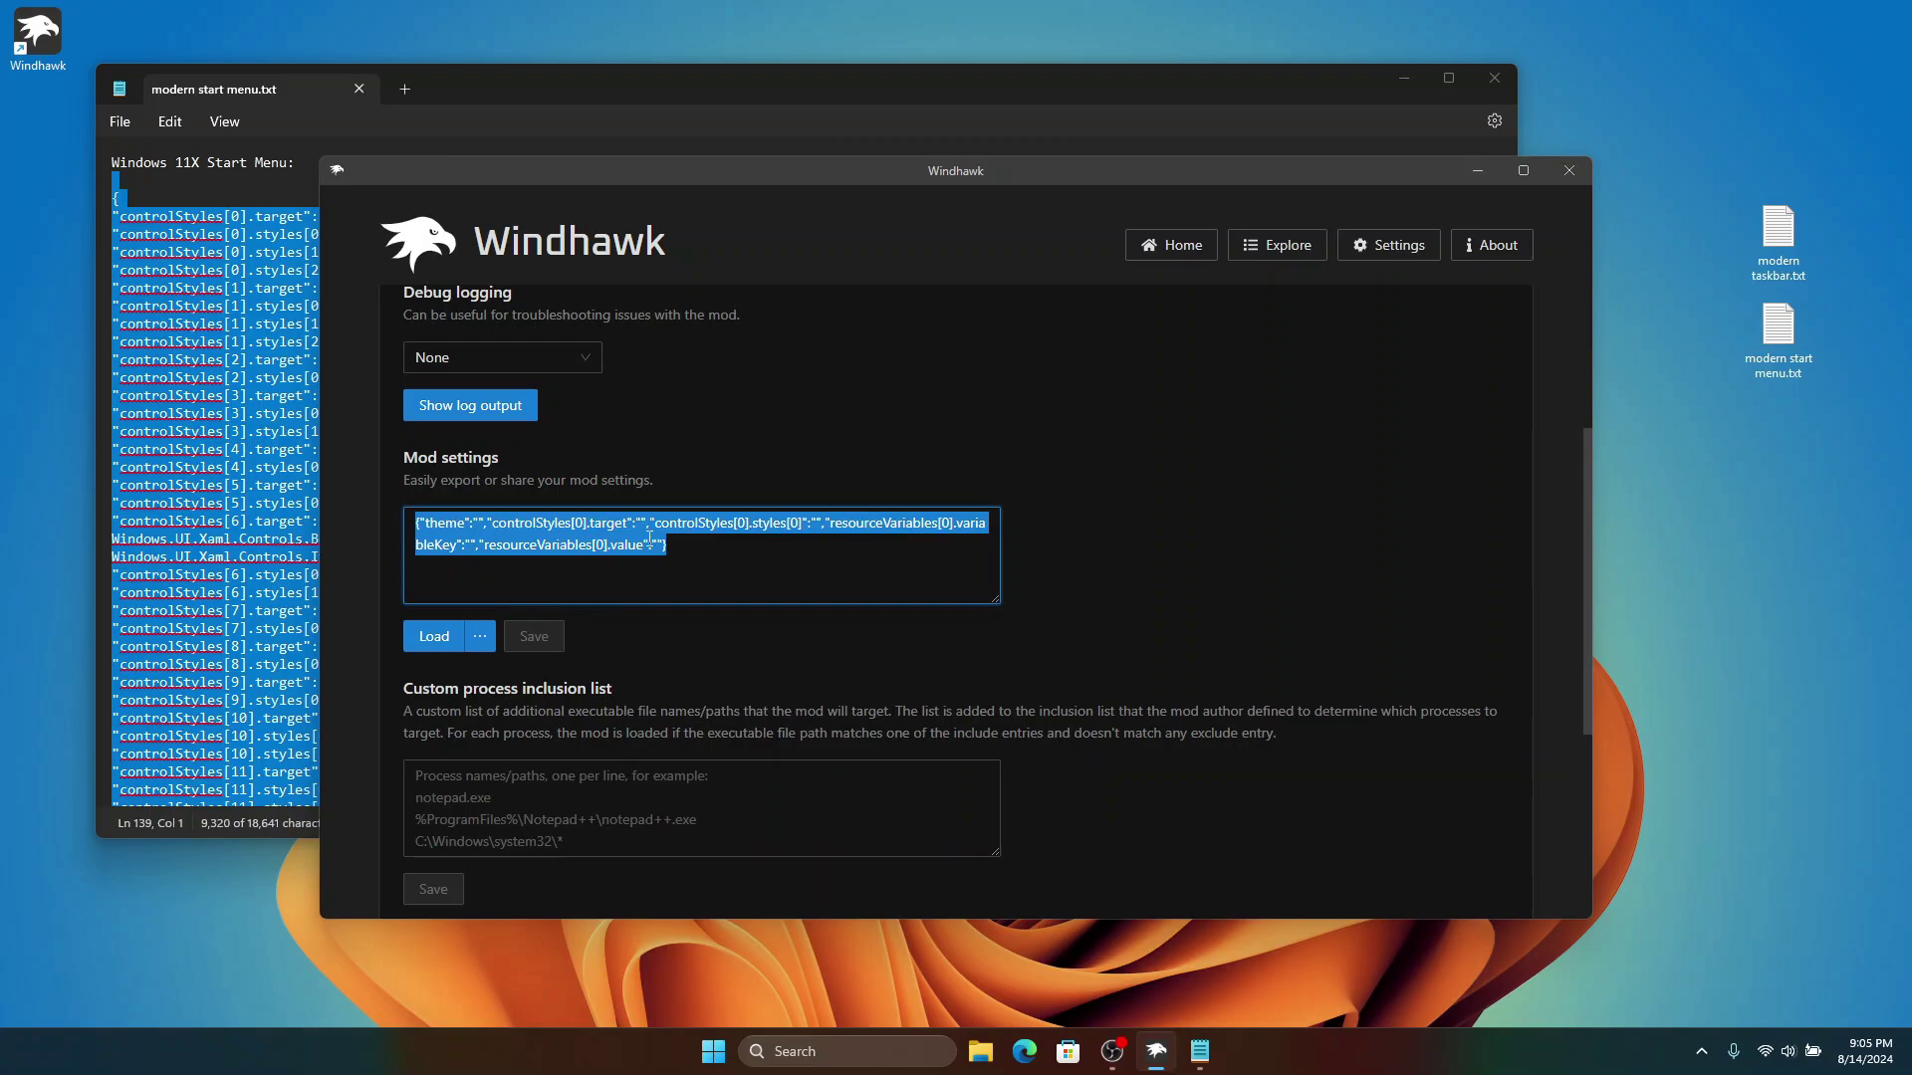
key("BackSpace")
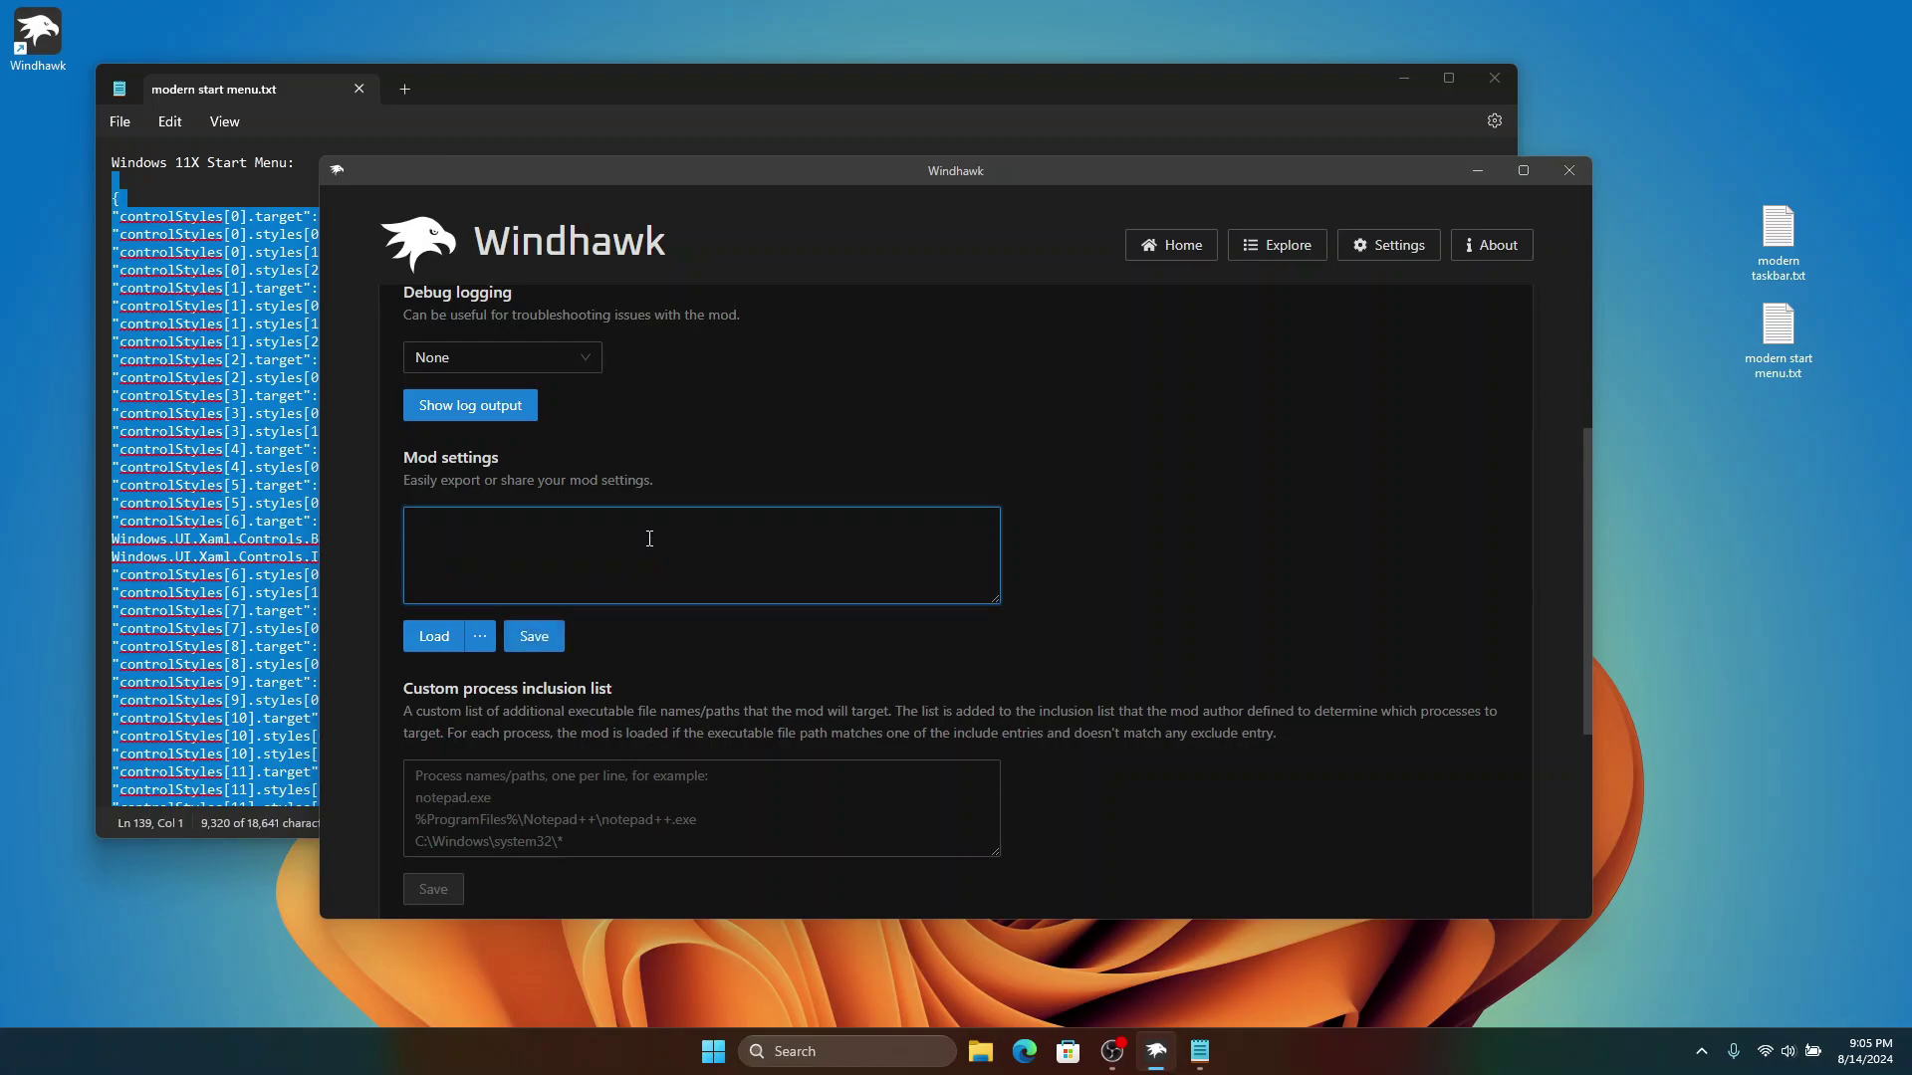
key("ctrl+v")
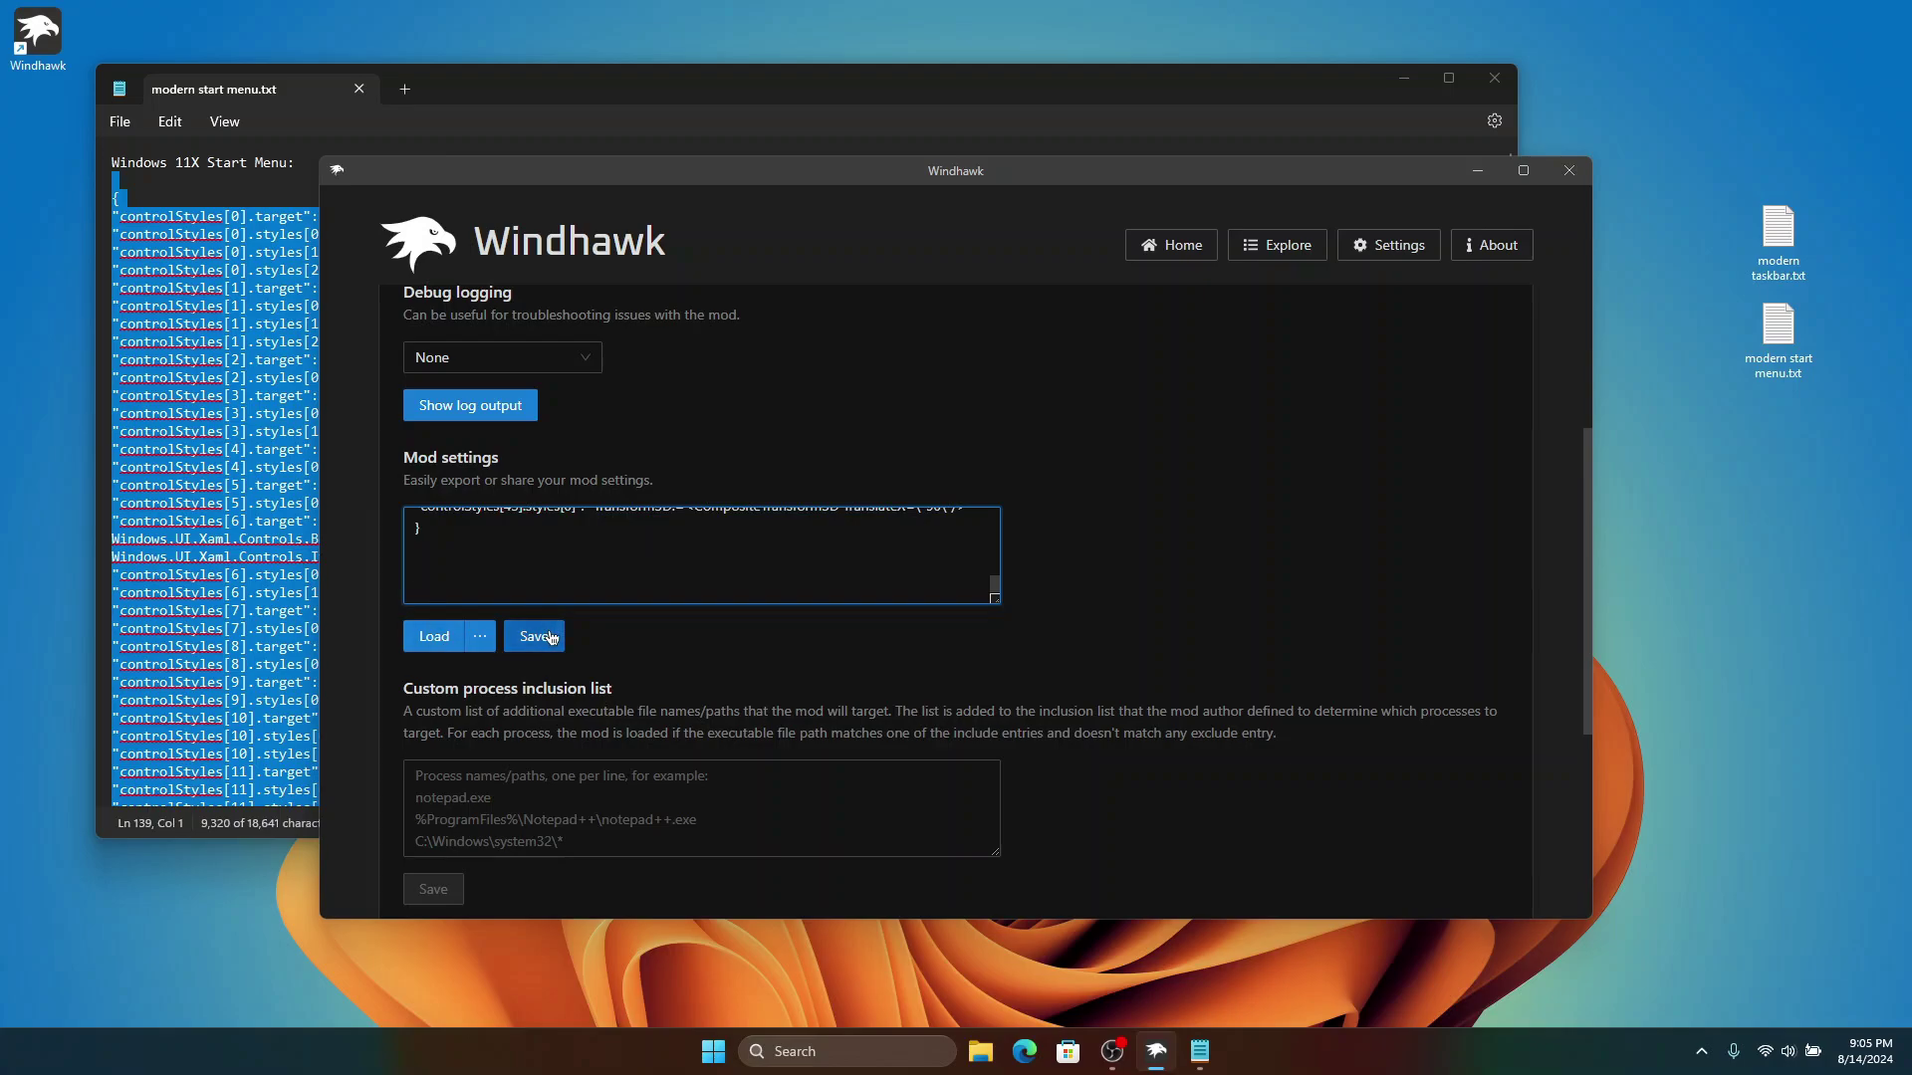
scroll(539, 581, "up", 8)
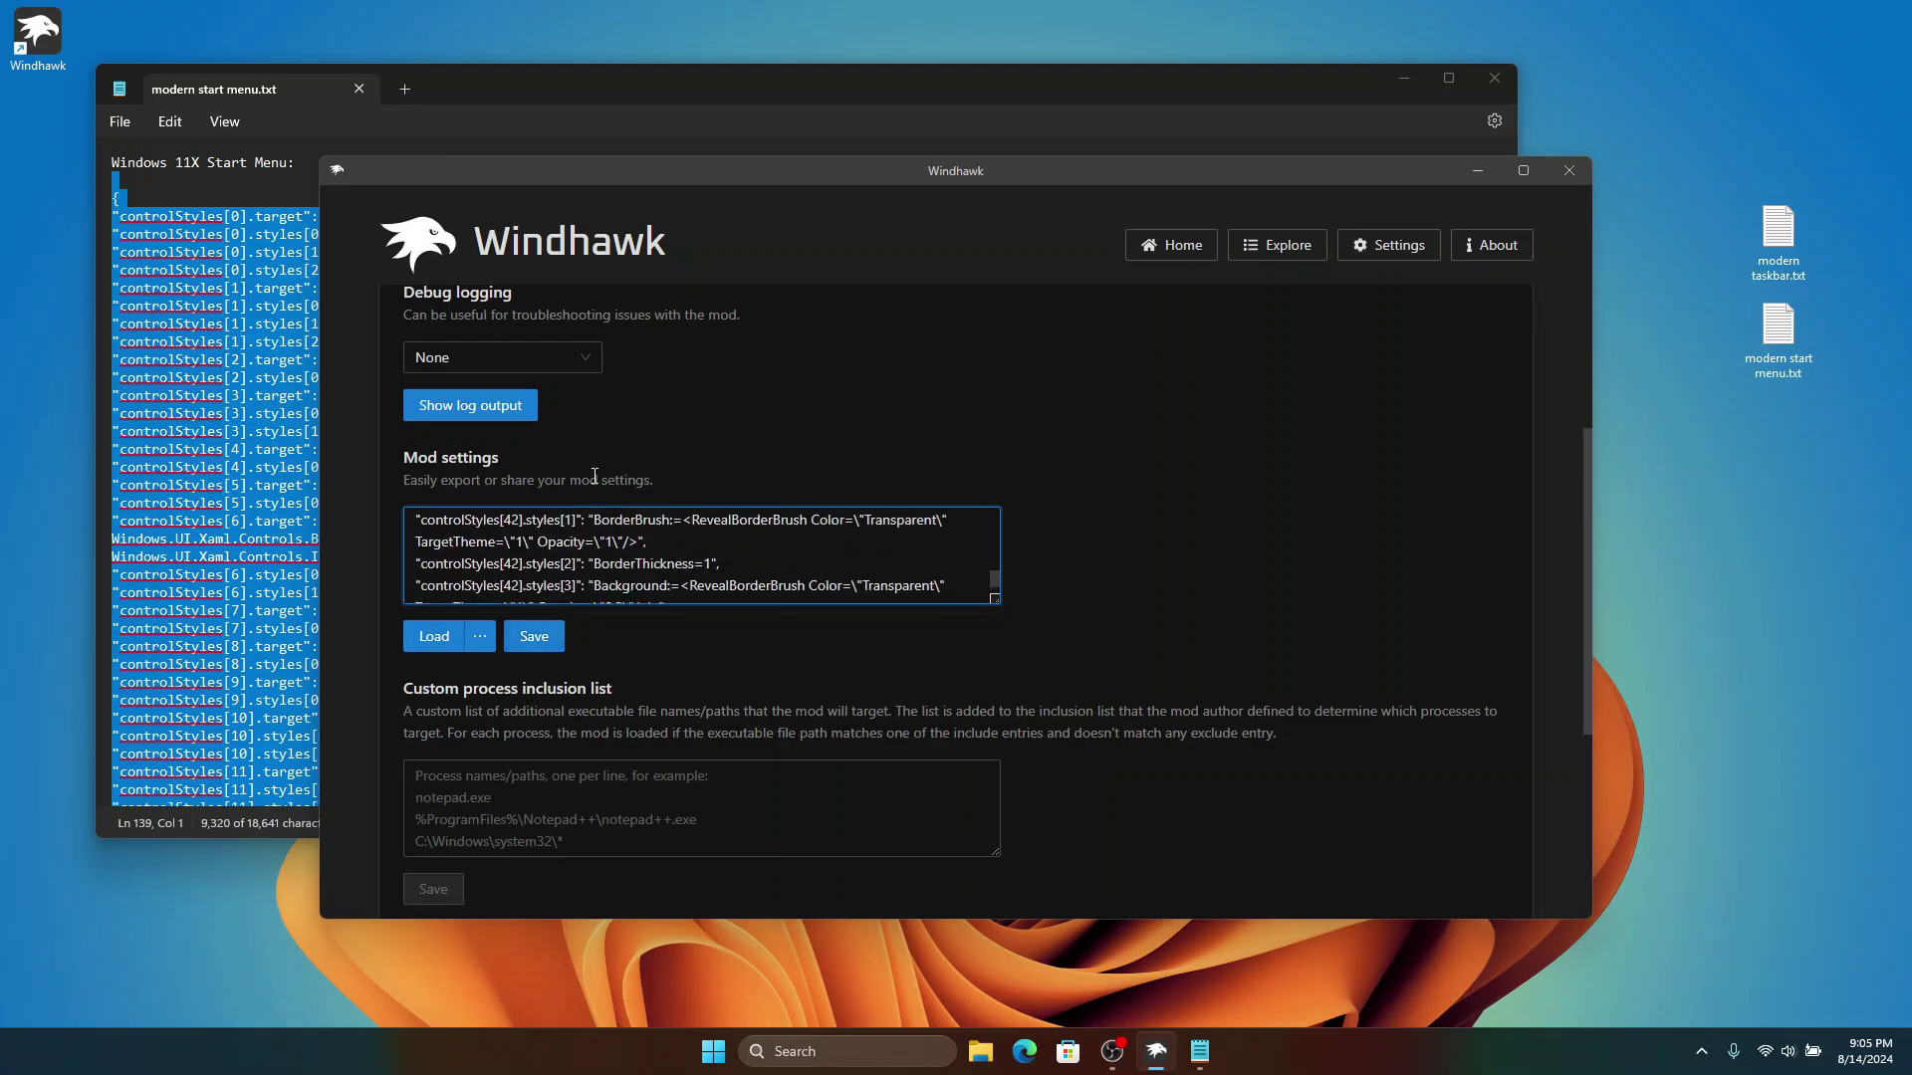
scroll(552, 565, "up", 4)
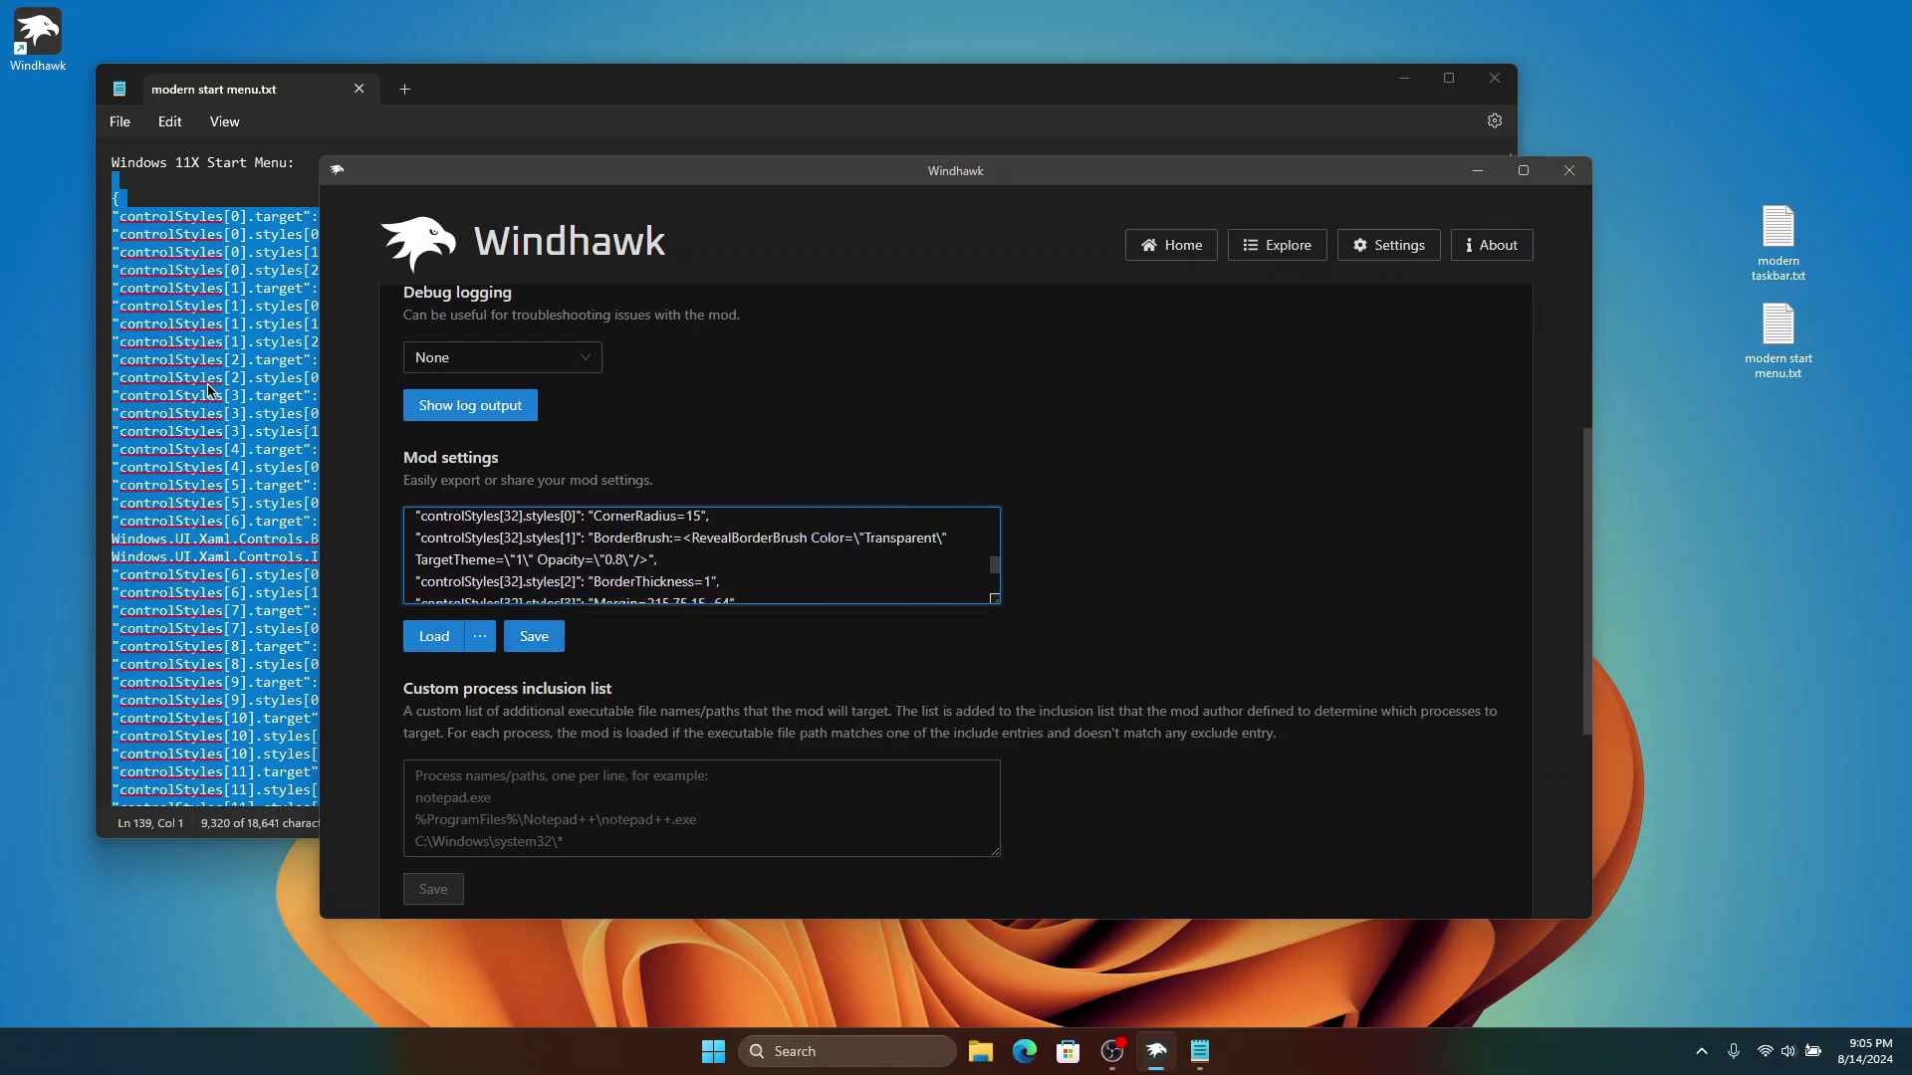
left_click(532, 649)
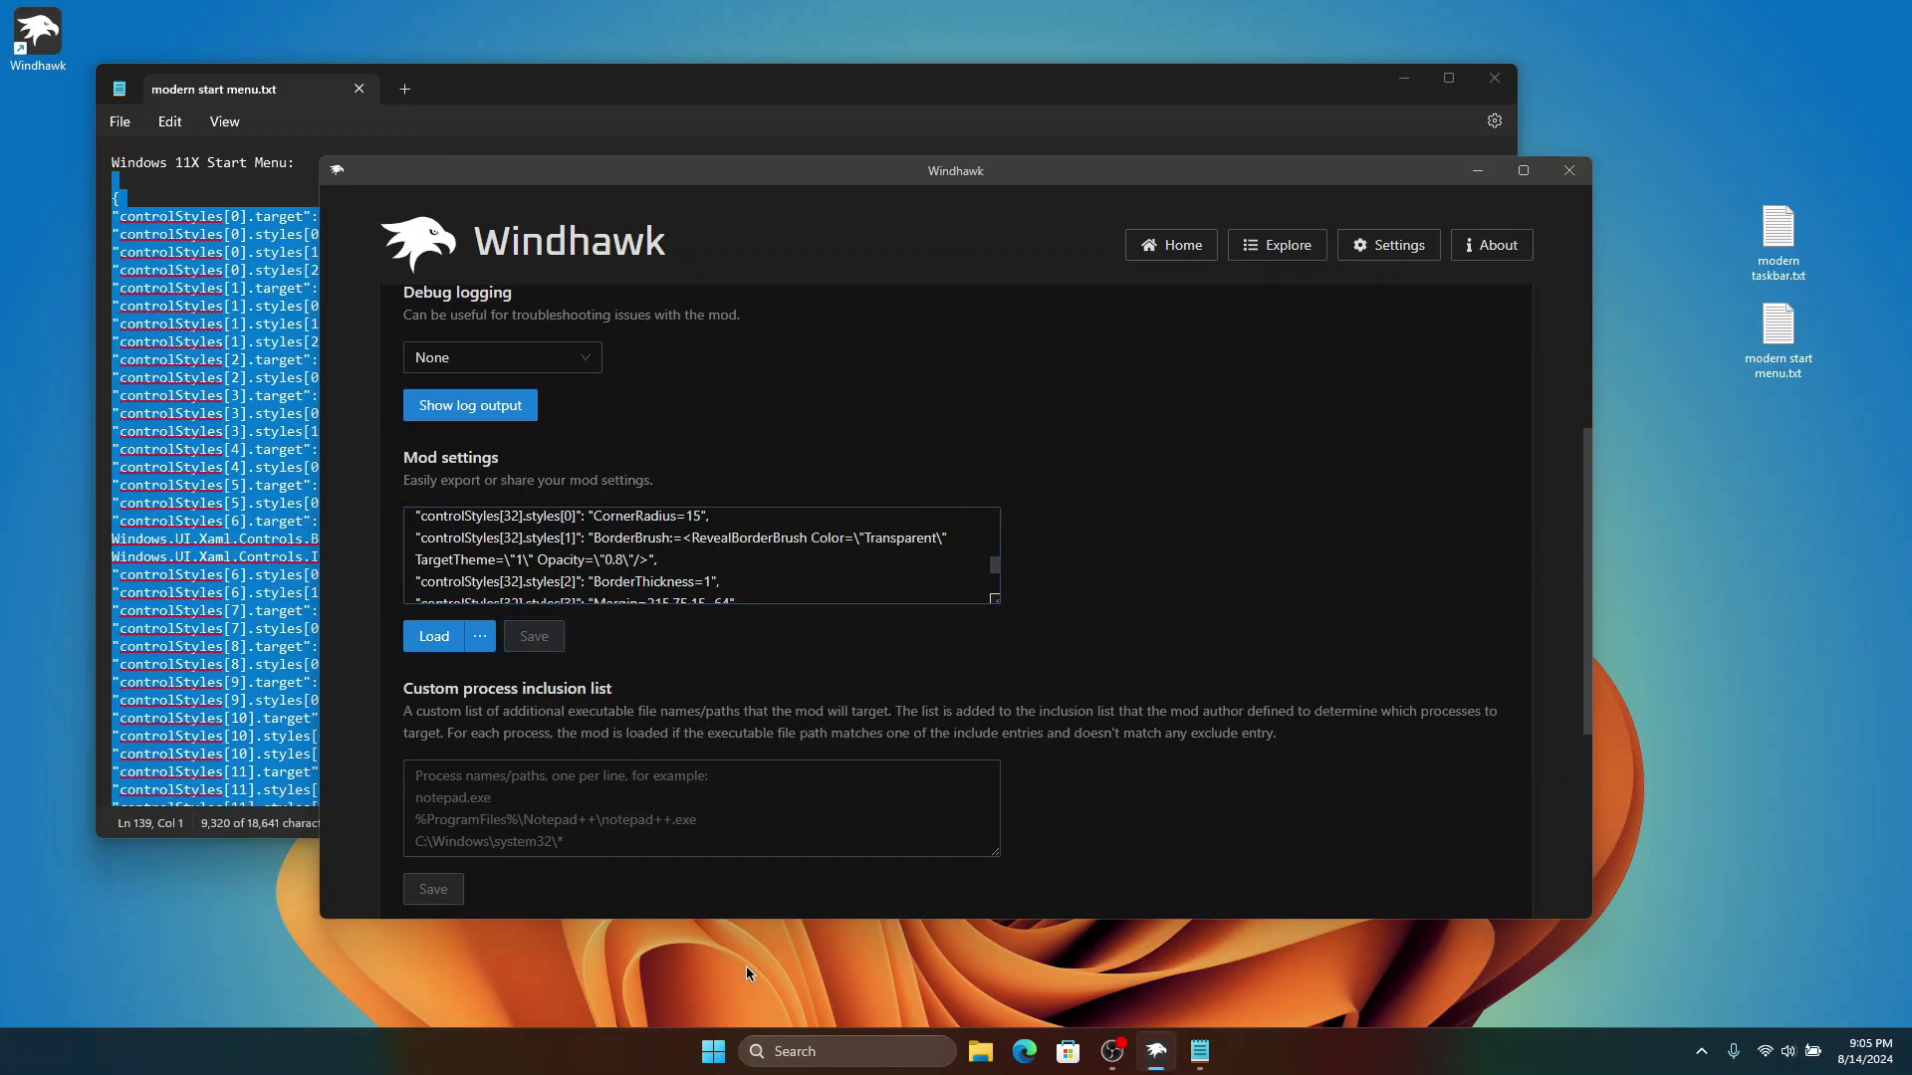
Step: View the Windows 11X-styled Start menu and scroll its All apps list, then bring Notepad forward
left_click(713, 1052)
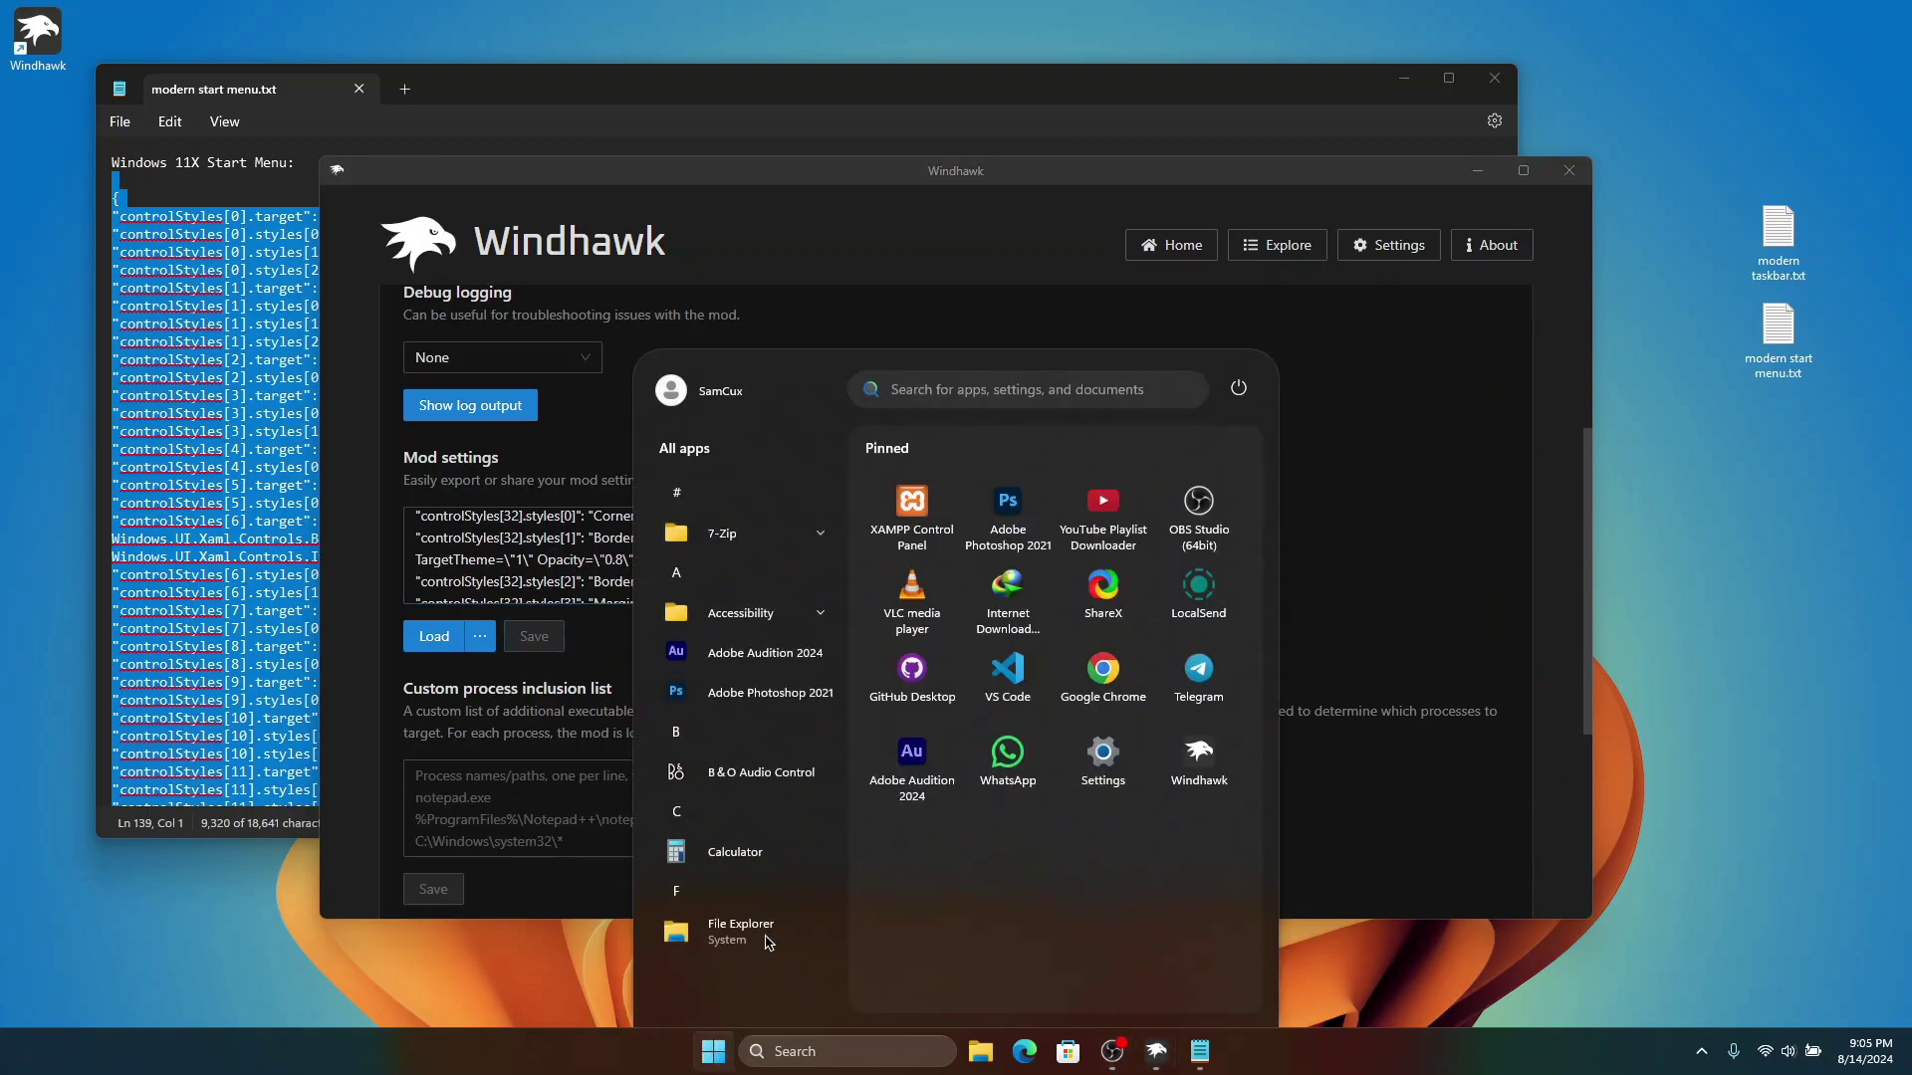
scroll(794, 553, "down", 4)
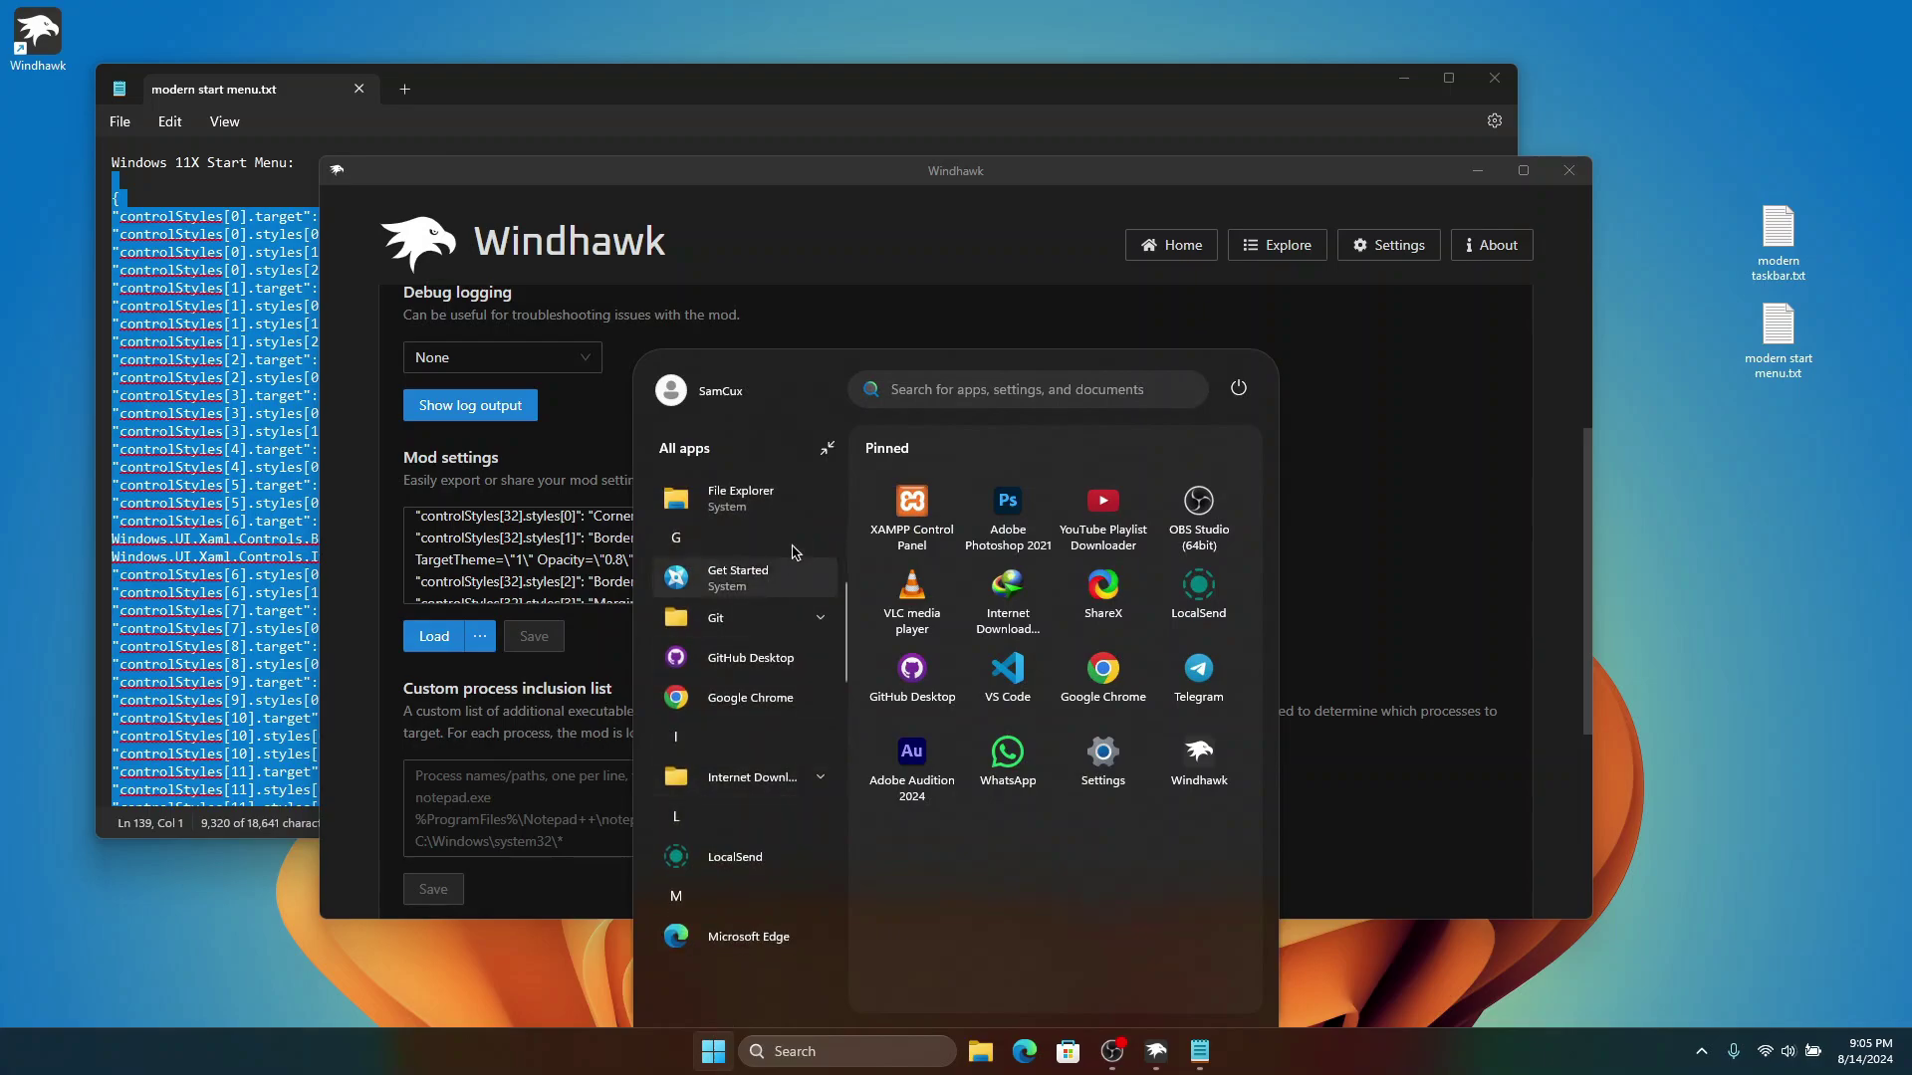
scroll(795, 553, "down", 3)
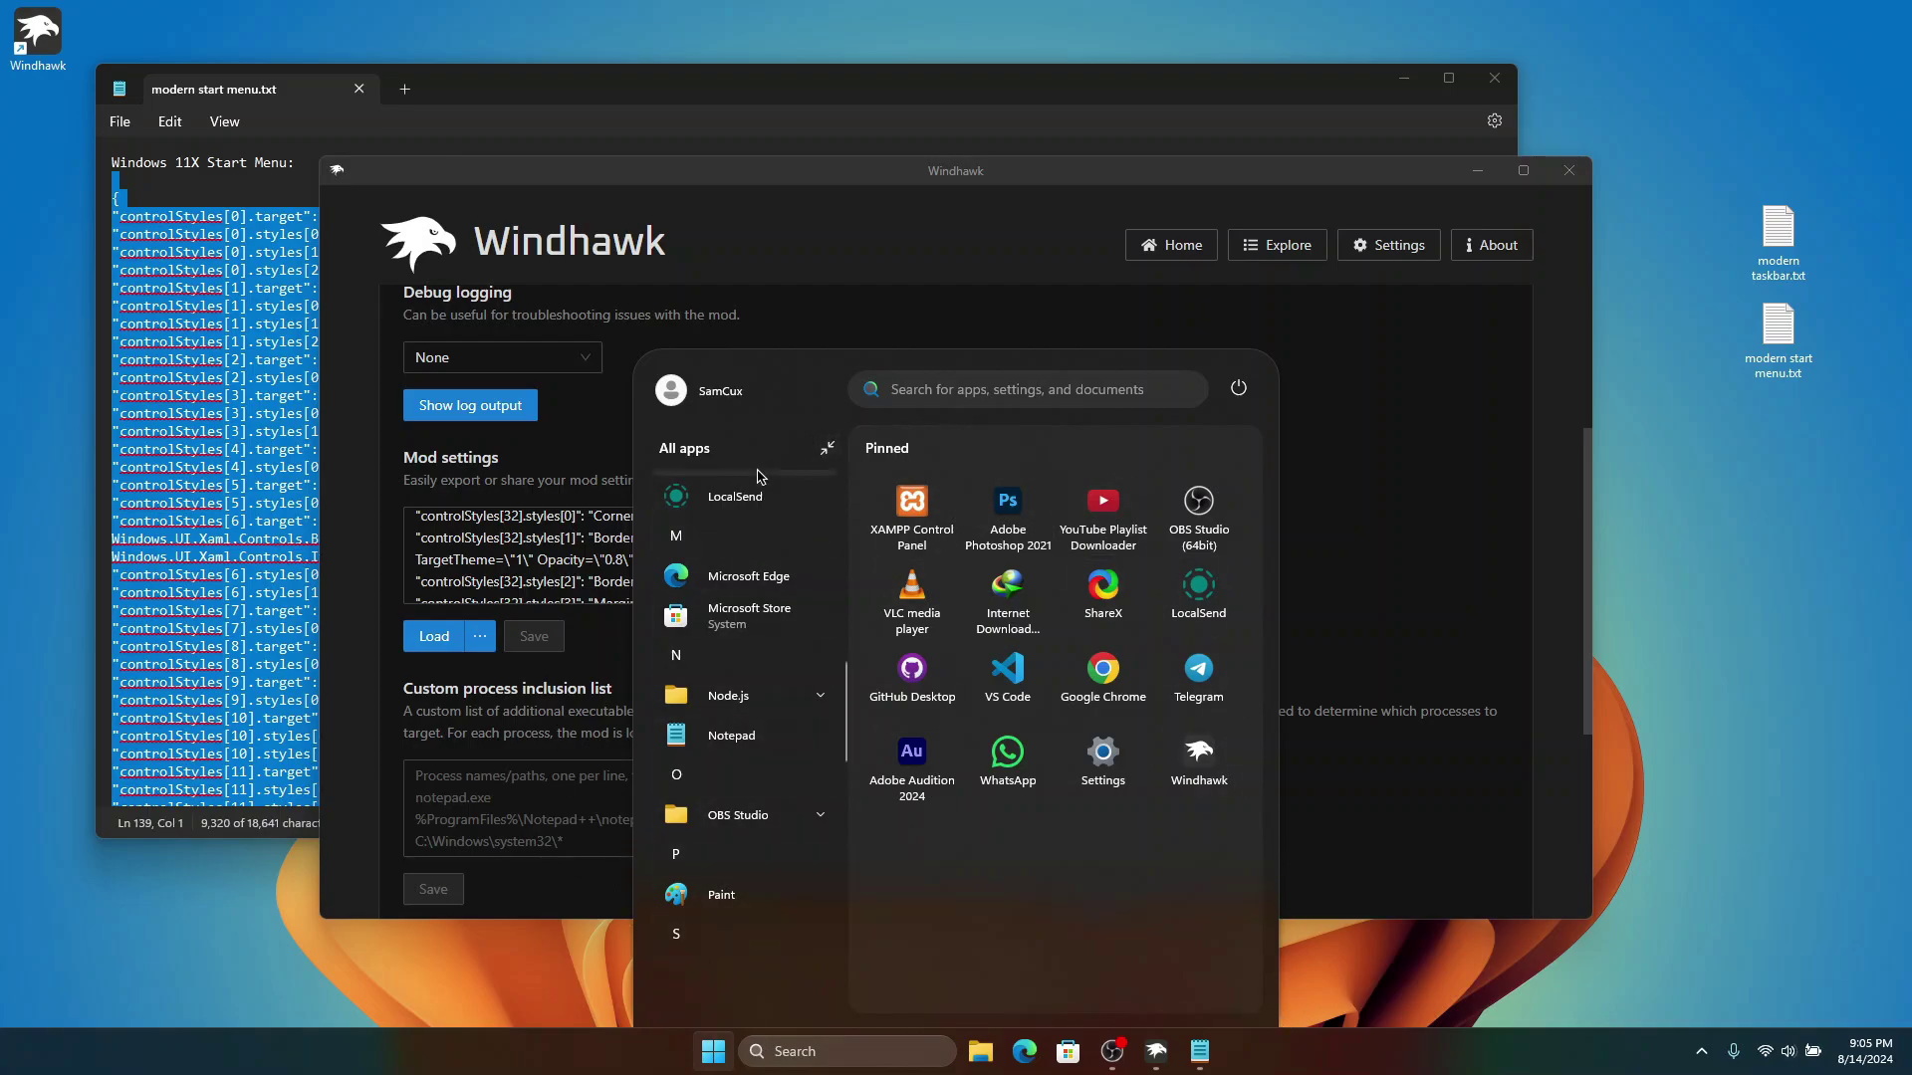
scroll(767, 498, "up", 5)
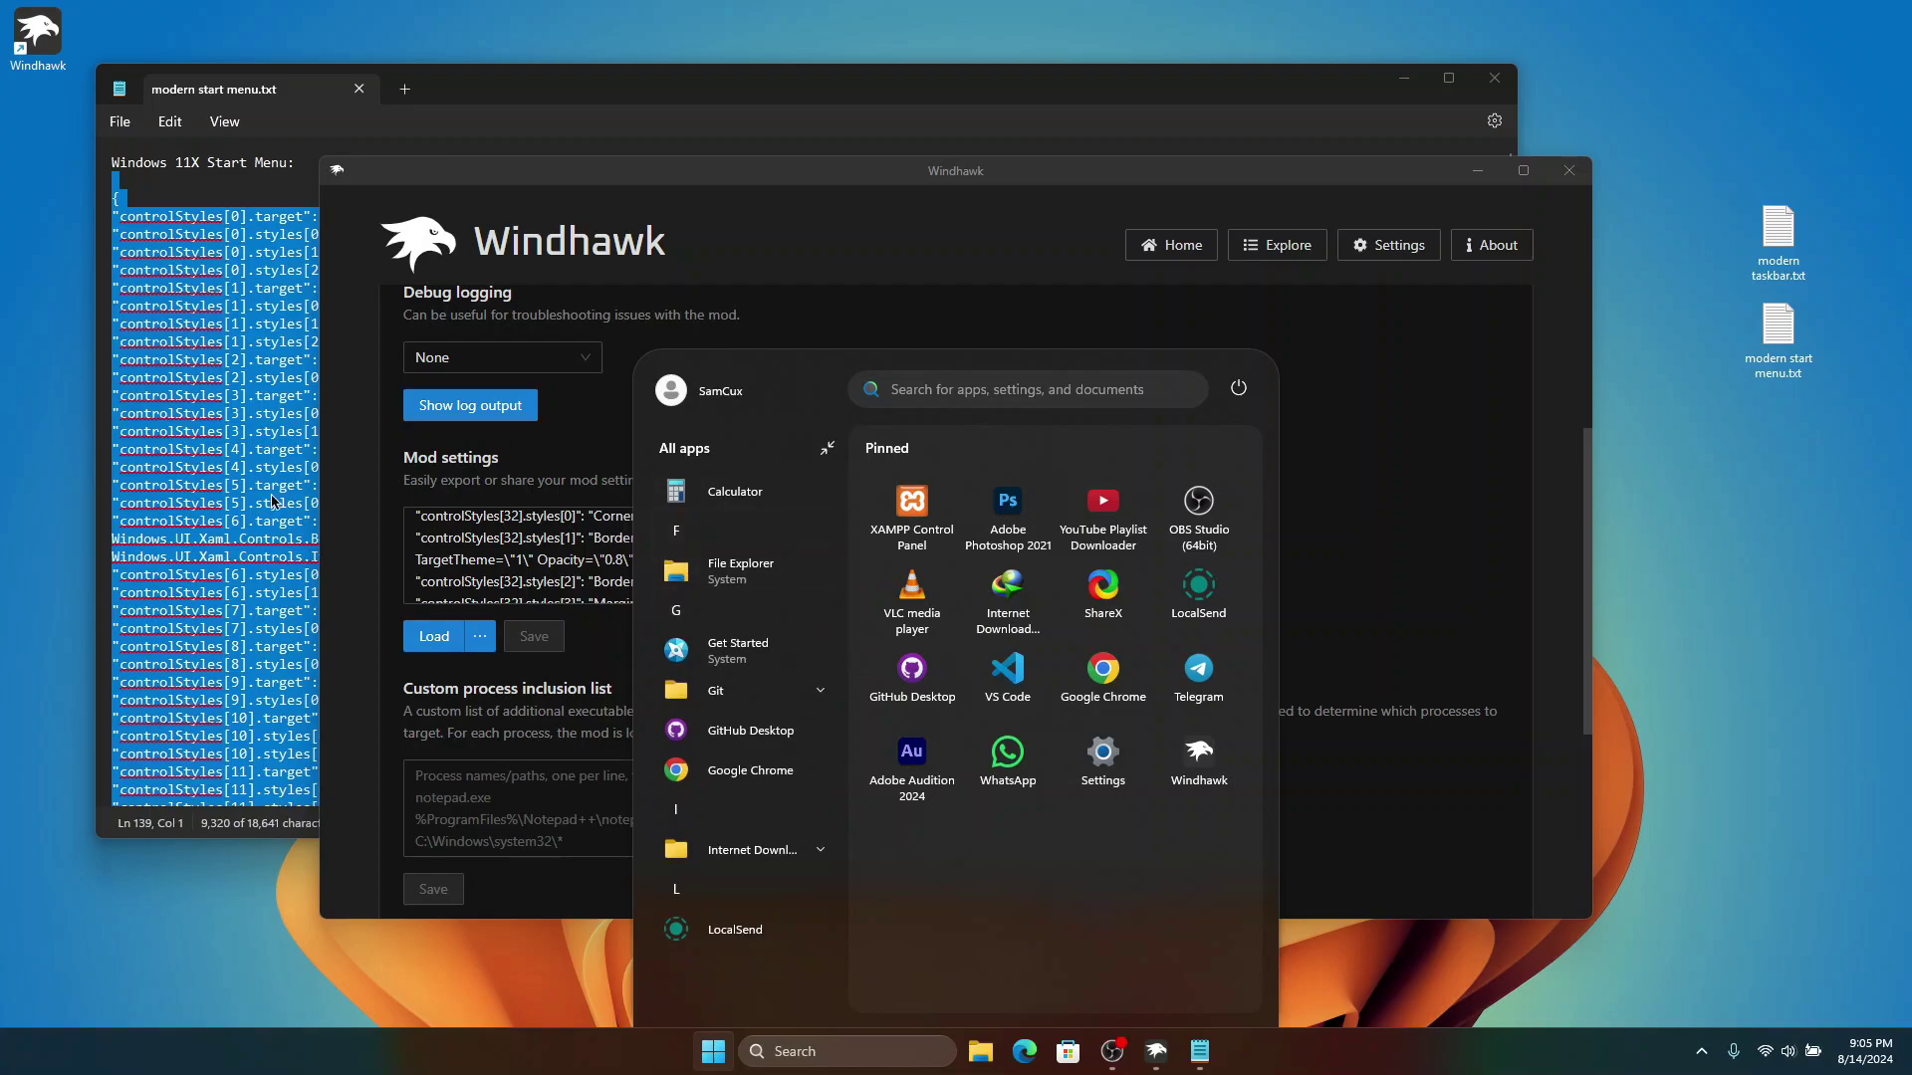
right_click(239, 539)
Step: Copy the Windows 11X Float Start Menu block from modern start menu.txt
scroll(484, 428, "down", 20)
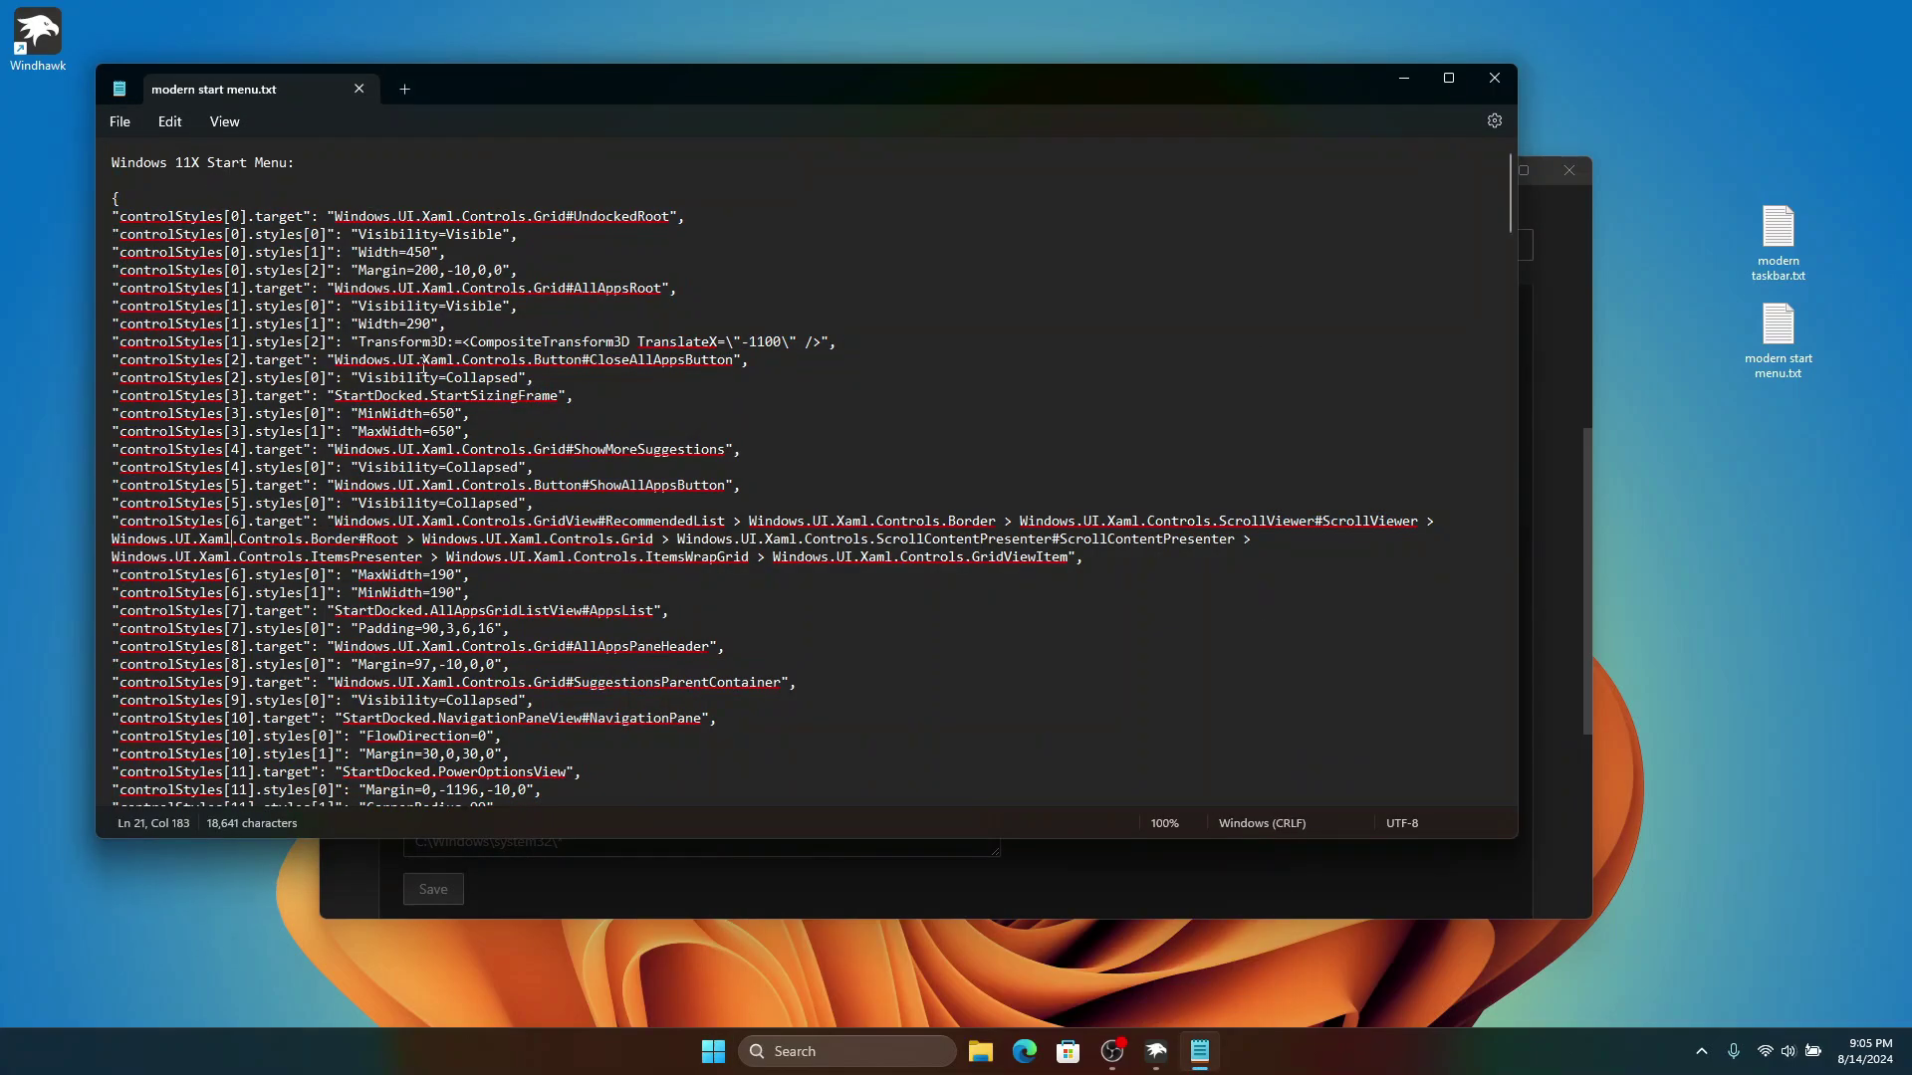
scroll(484, 428, "down", 20)
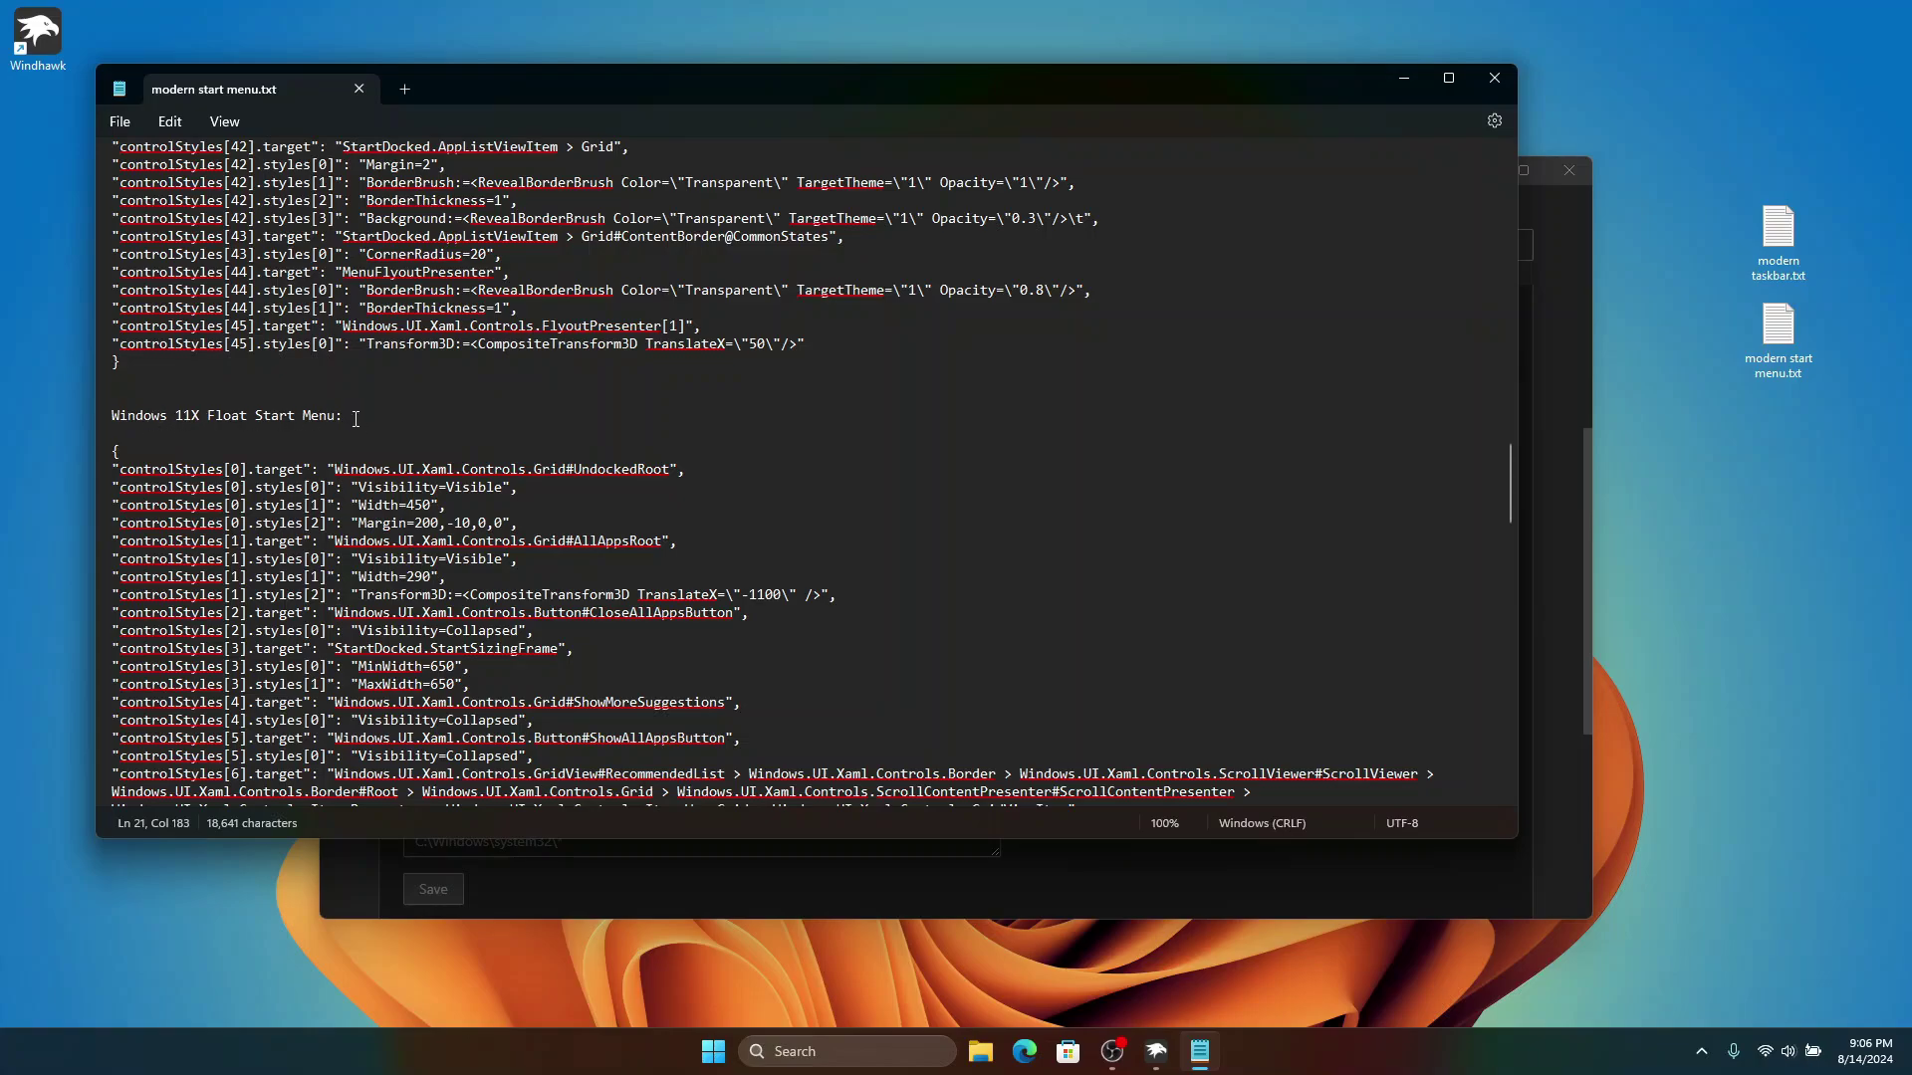
left_click(164, 432)
left_click_drag(159, 436, 239, 796)
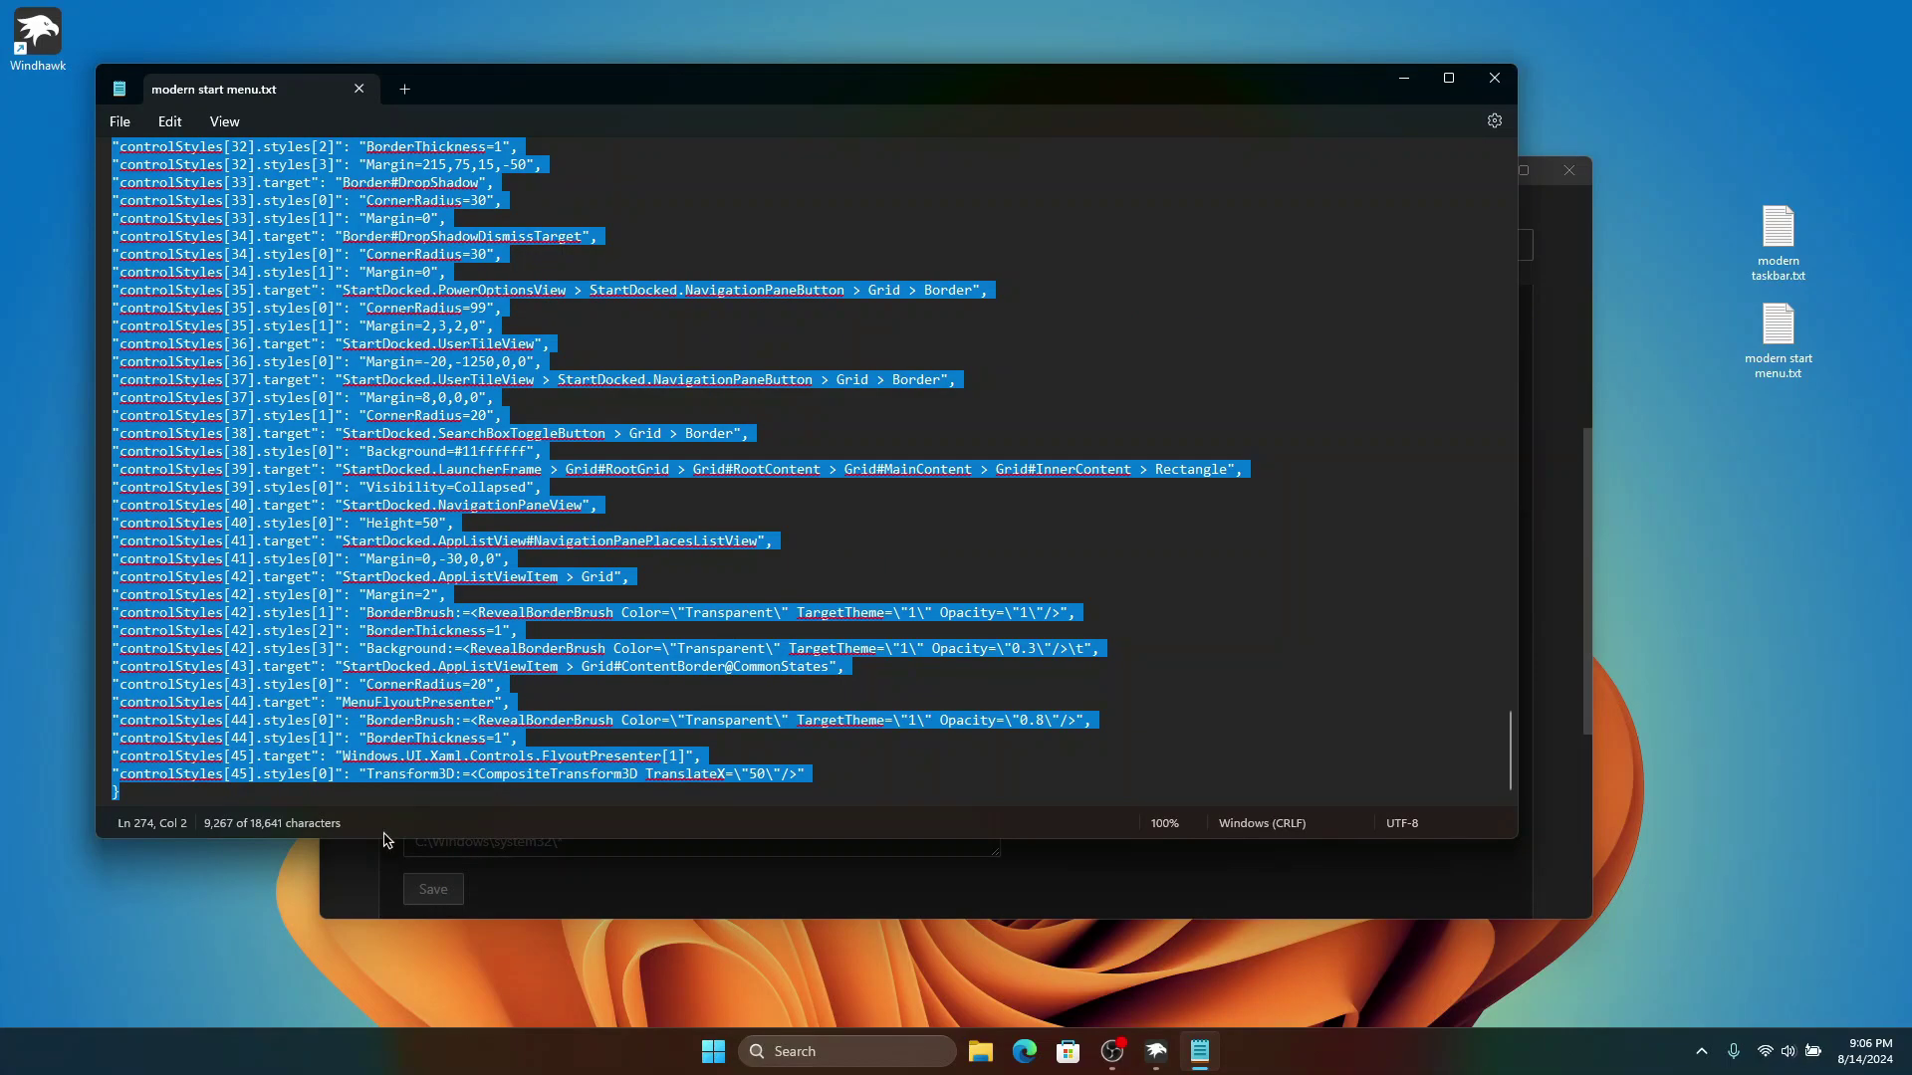
right_click(330, 558)
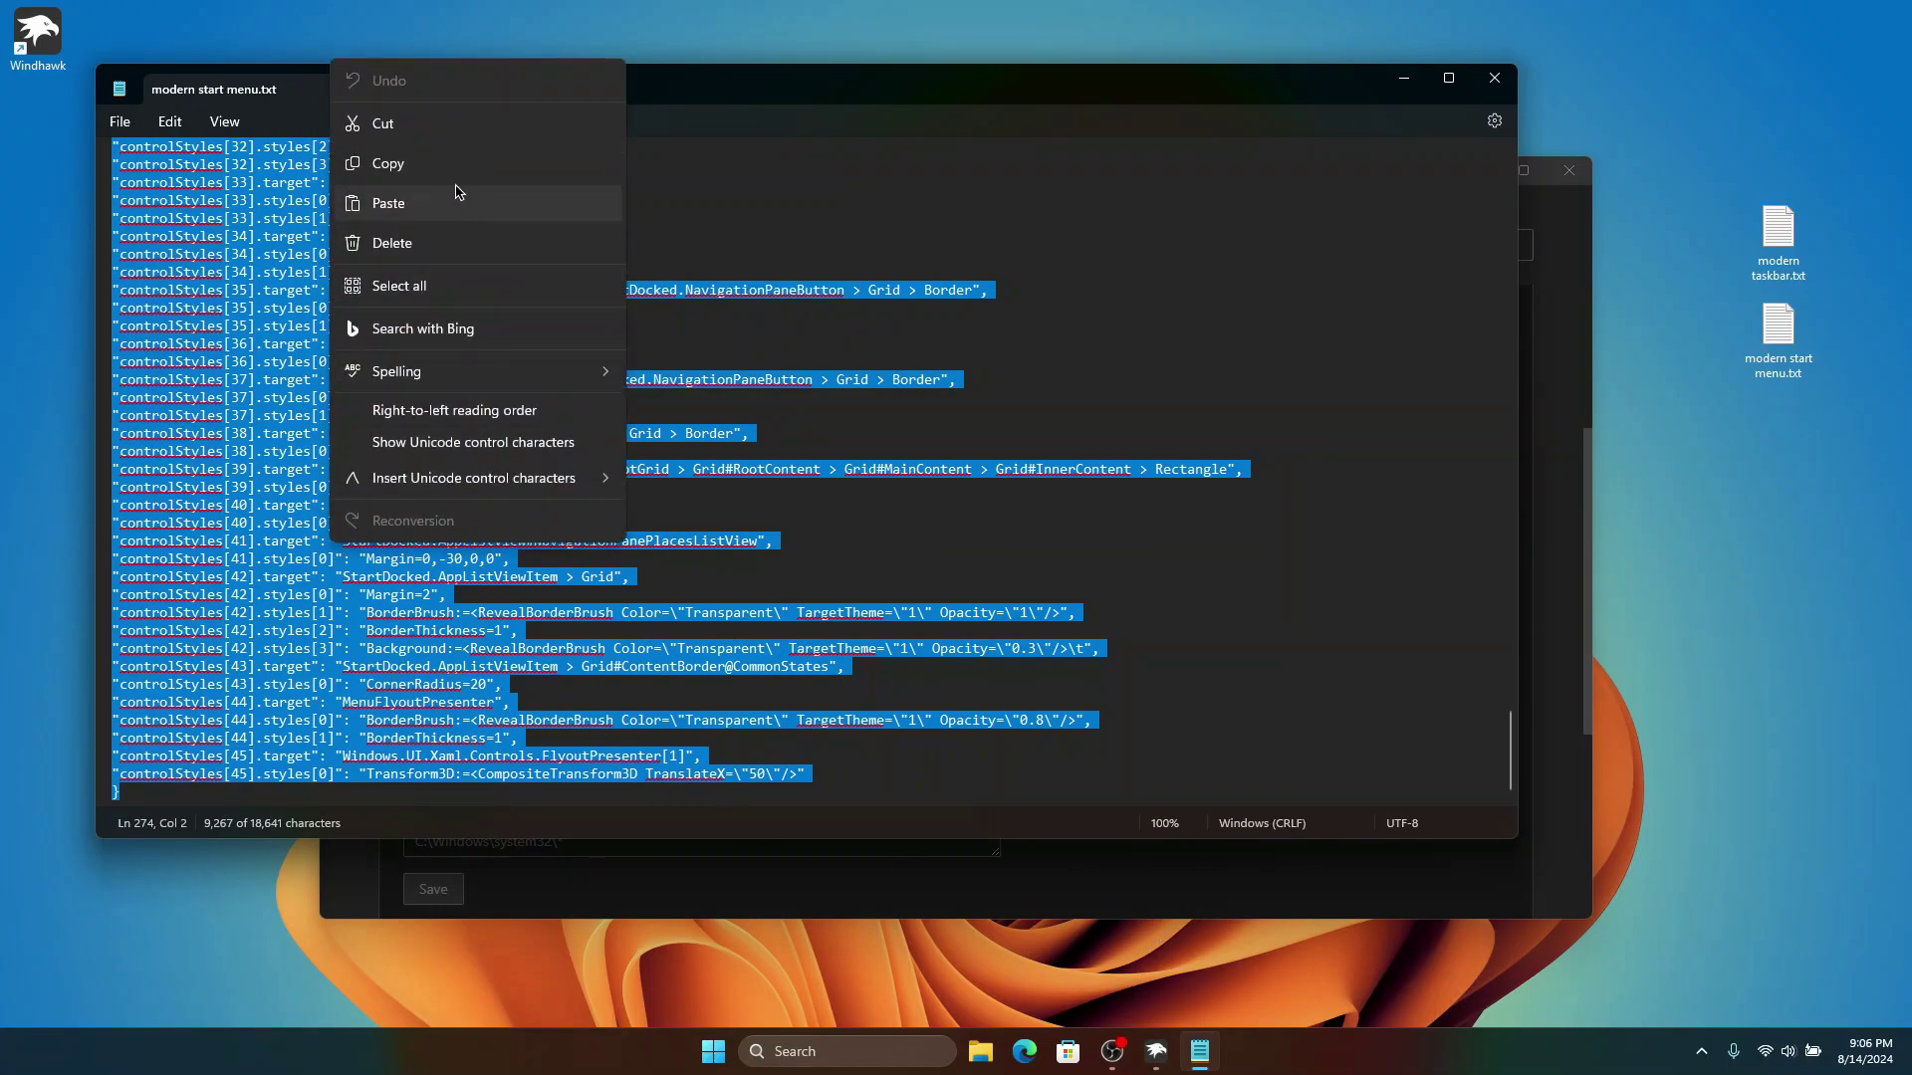
left_click(457, 162)
Step: Replace Windhawk's Mod settings text with the pasted Float theme code
left_click(742, 884)
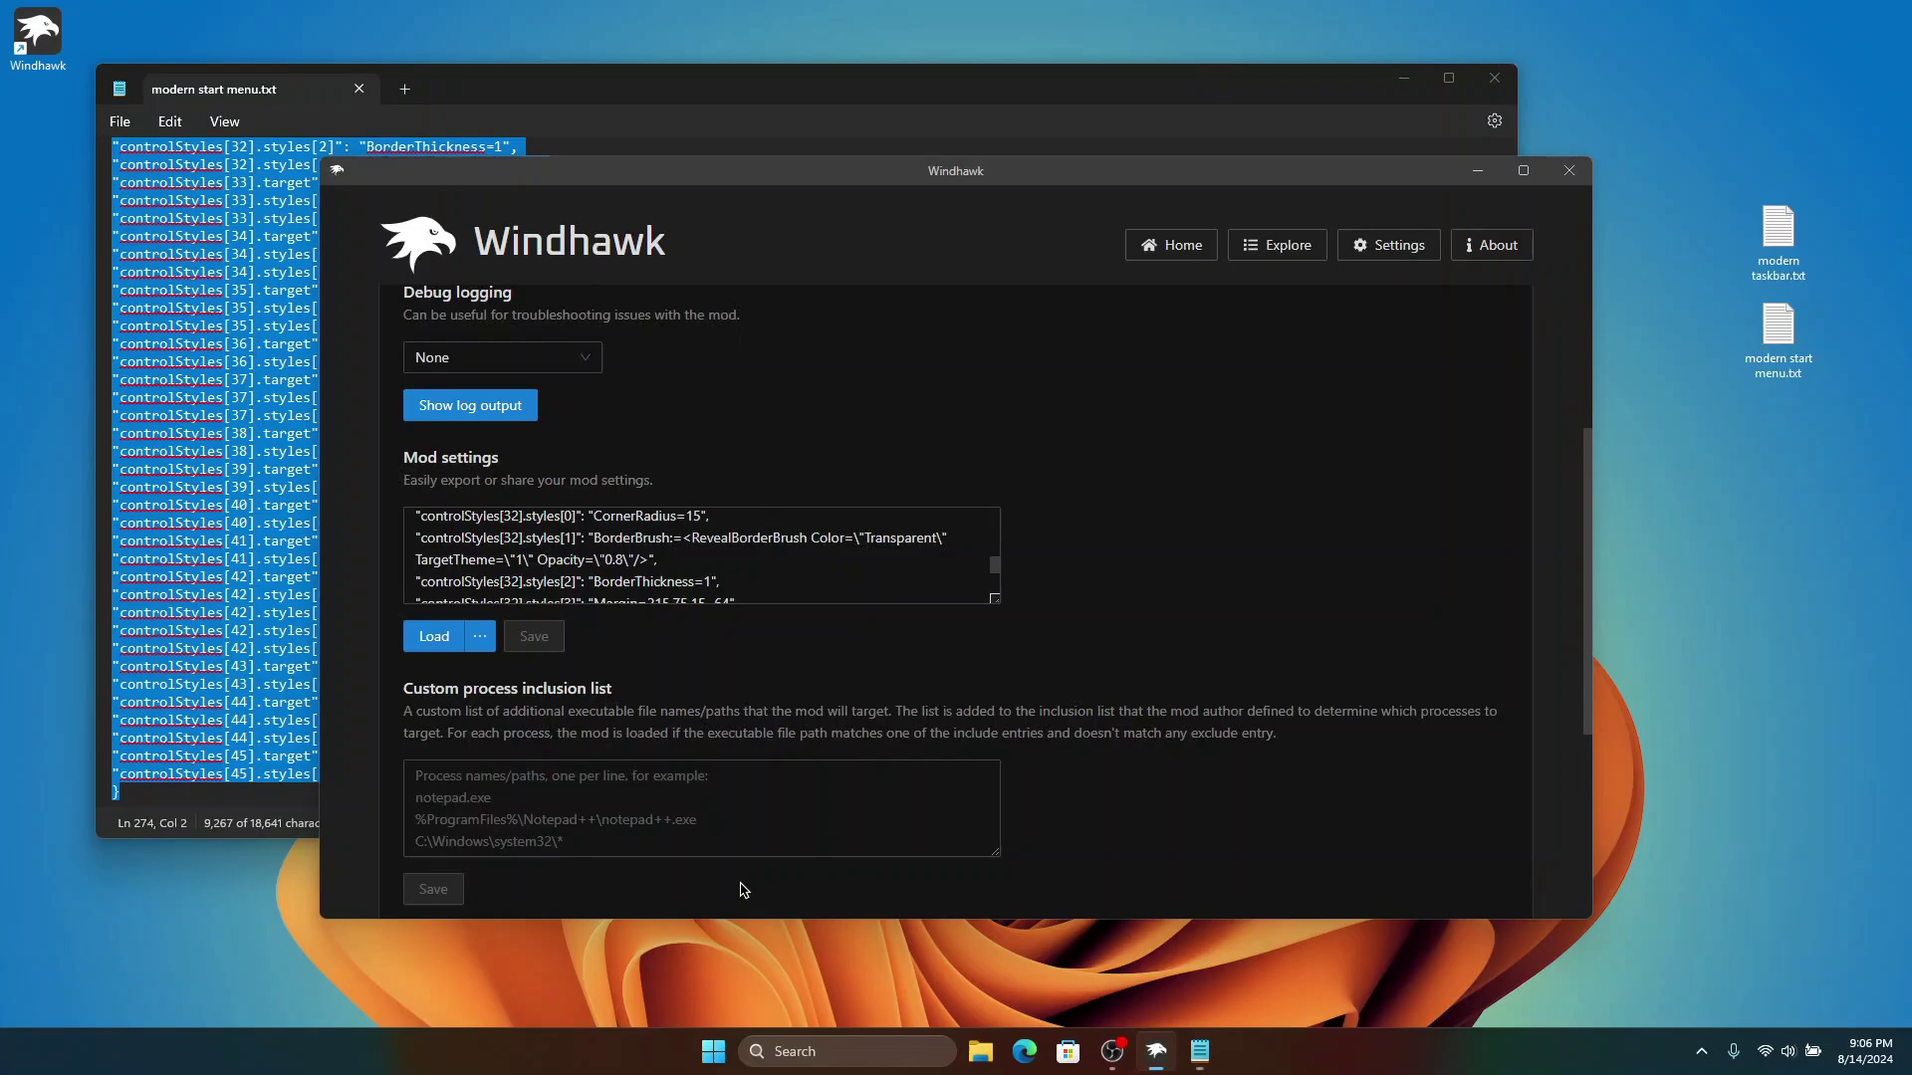
left_click(608, 549)
key("ctrl+a")
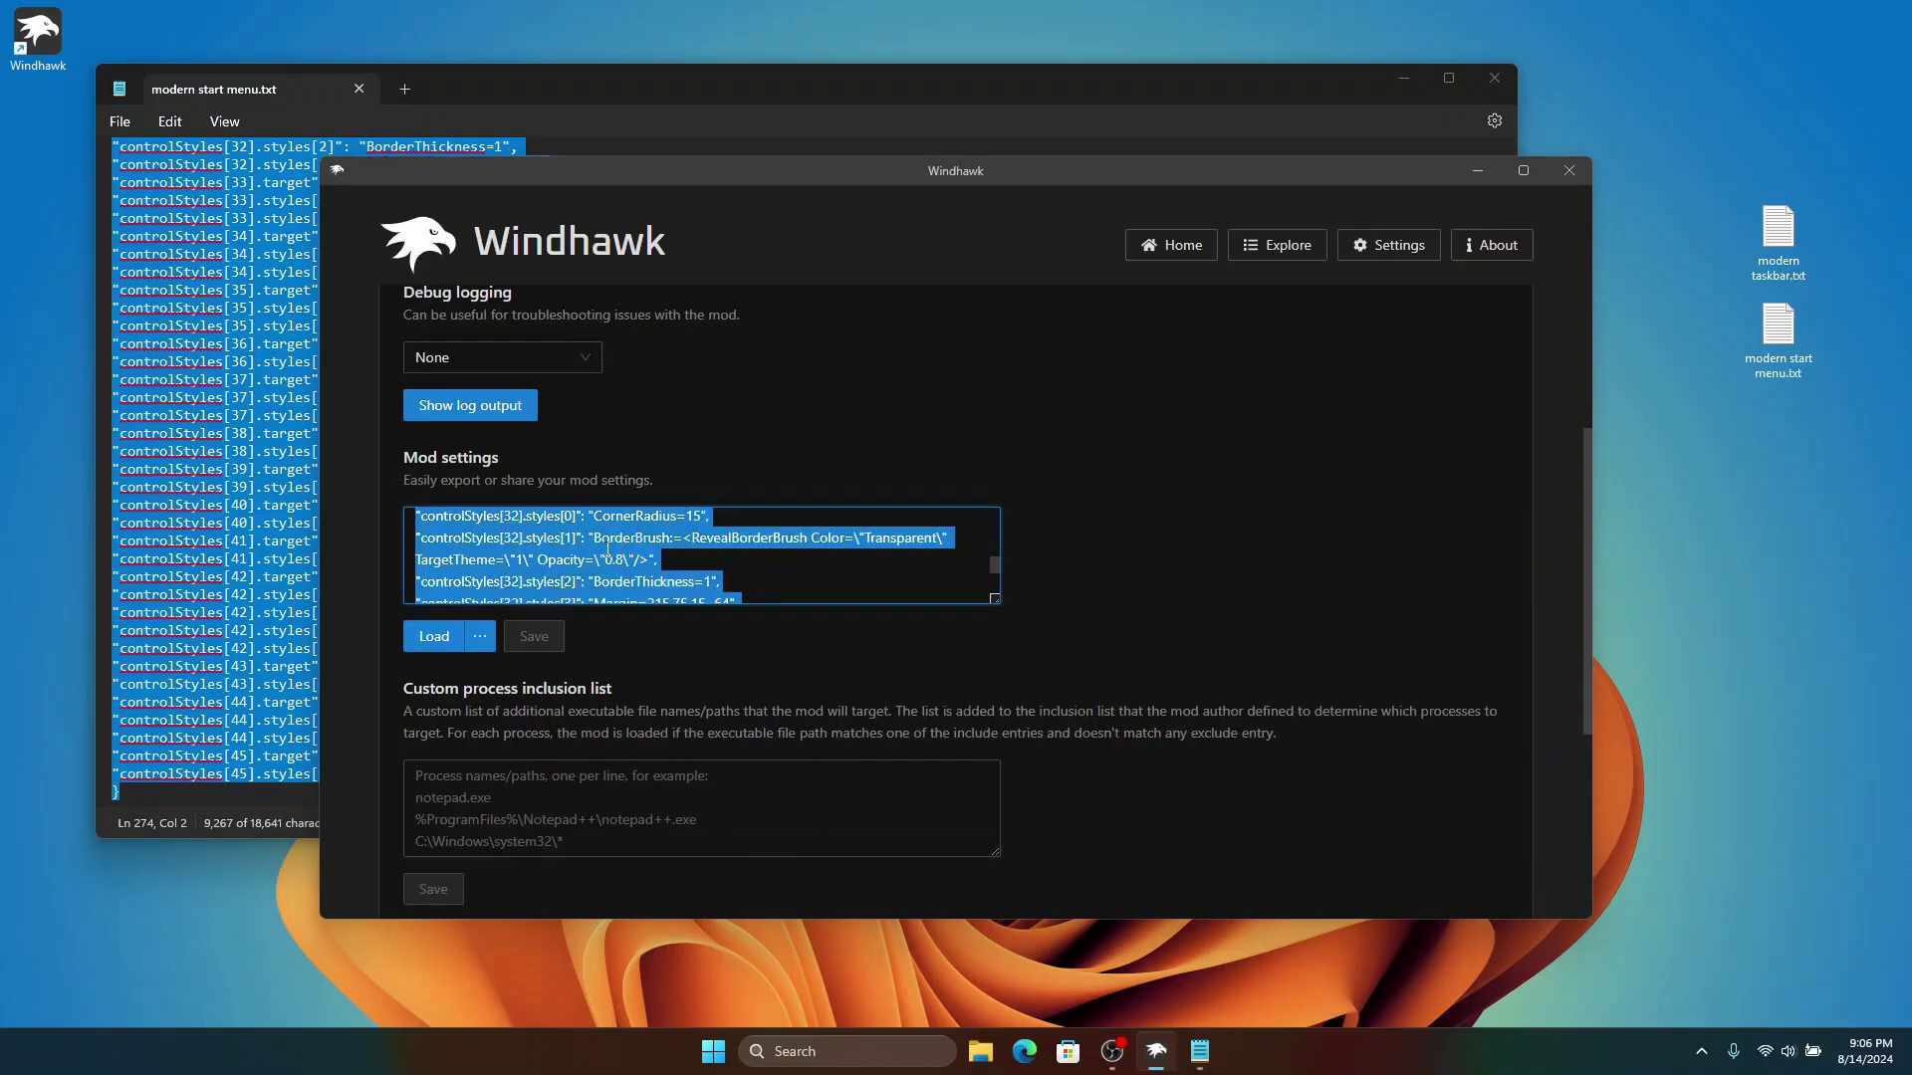
key("Delete")
key("ctrl+v")
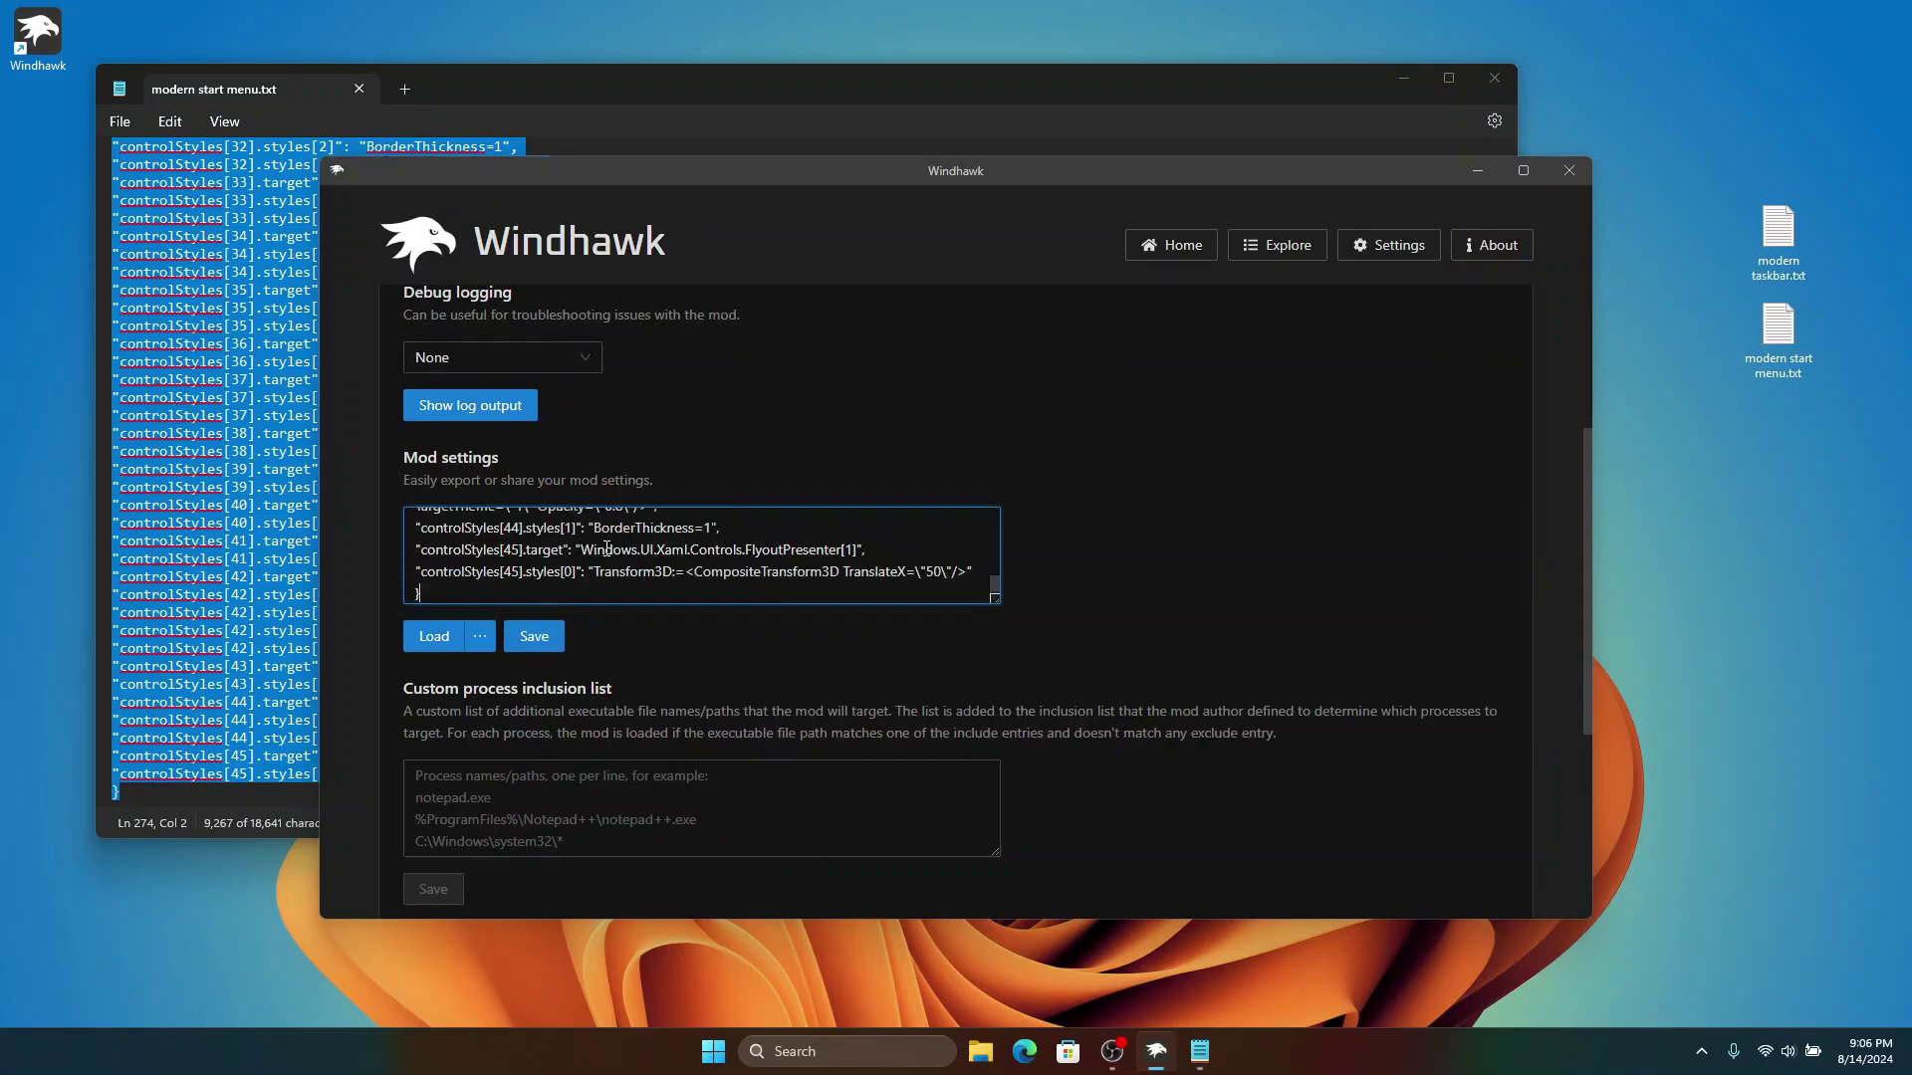
Step: Save the pasted Start Menu Styler theme and scroll through the restyled All apps list
left_click(534, 640)
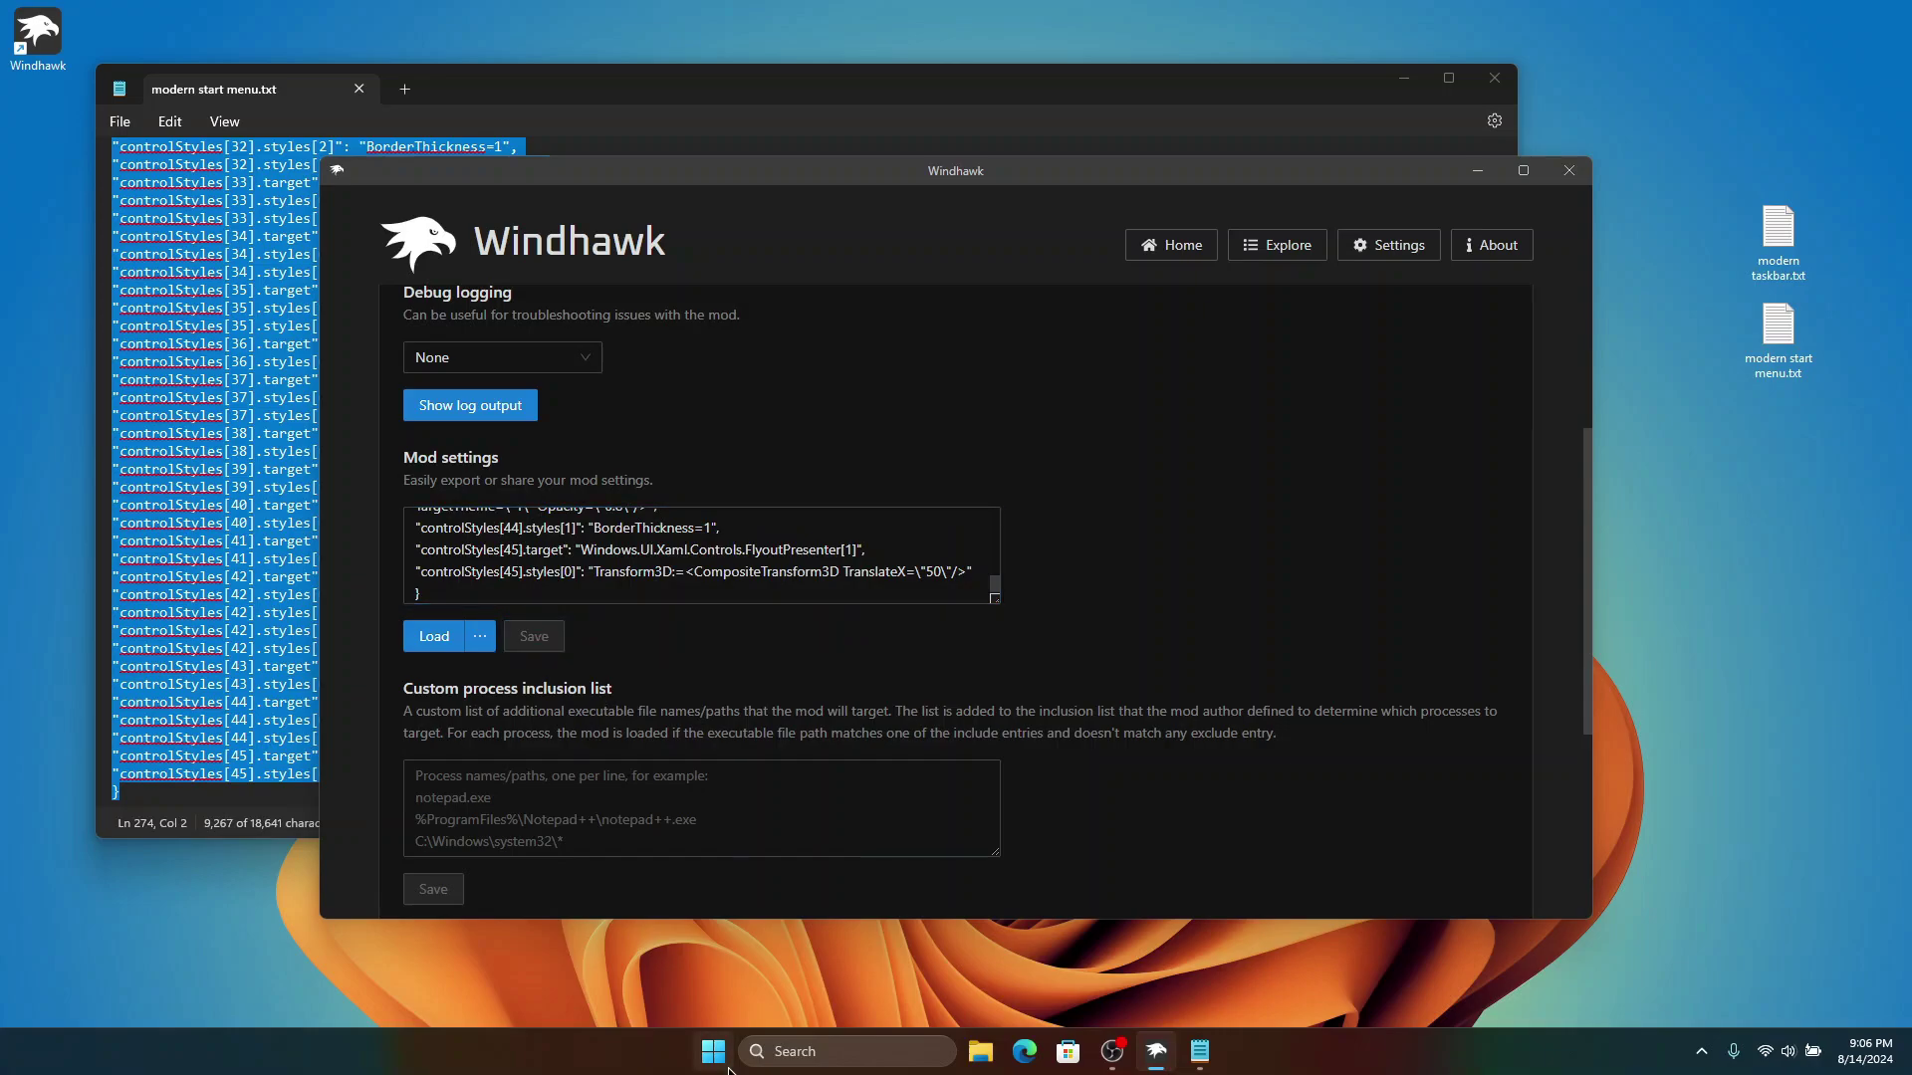
left_click(713, 1051)
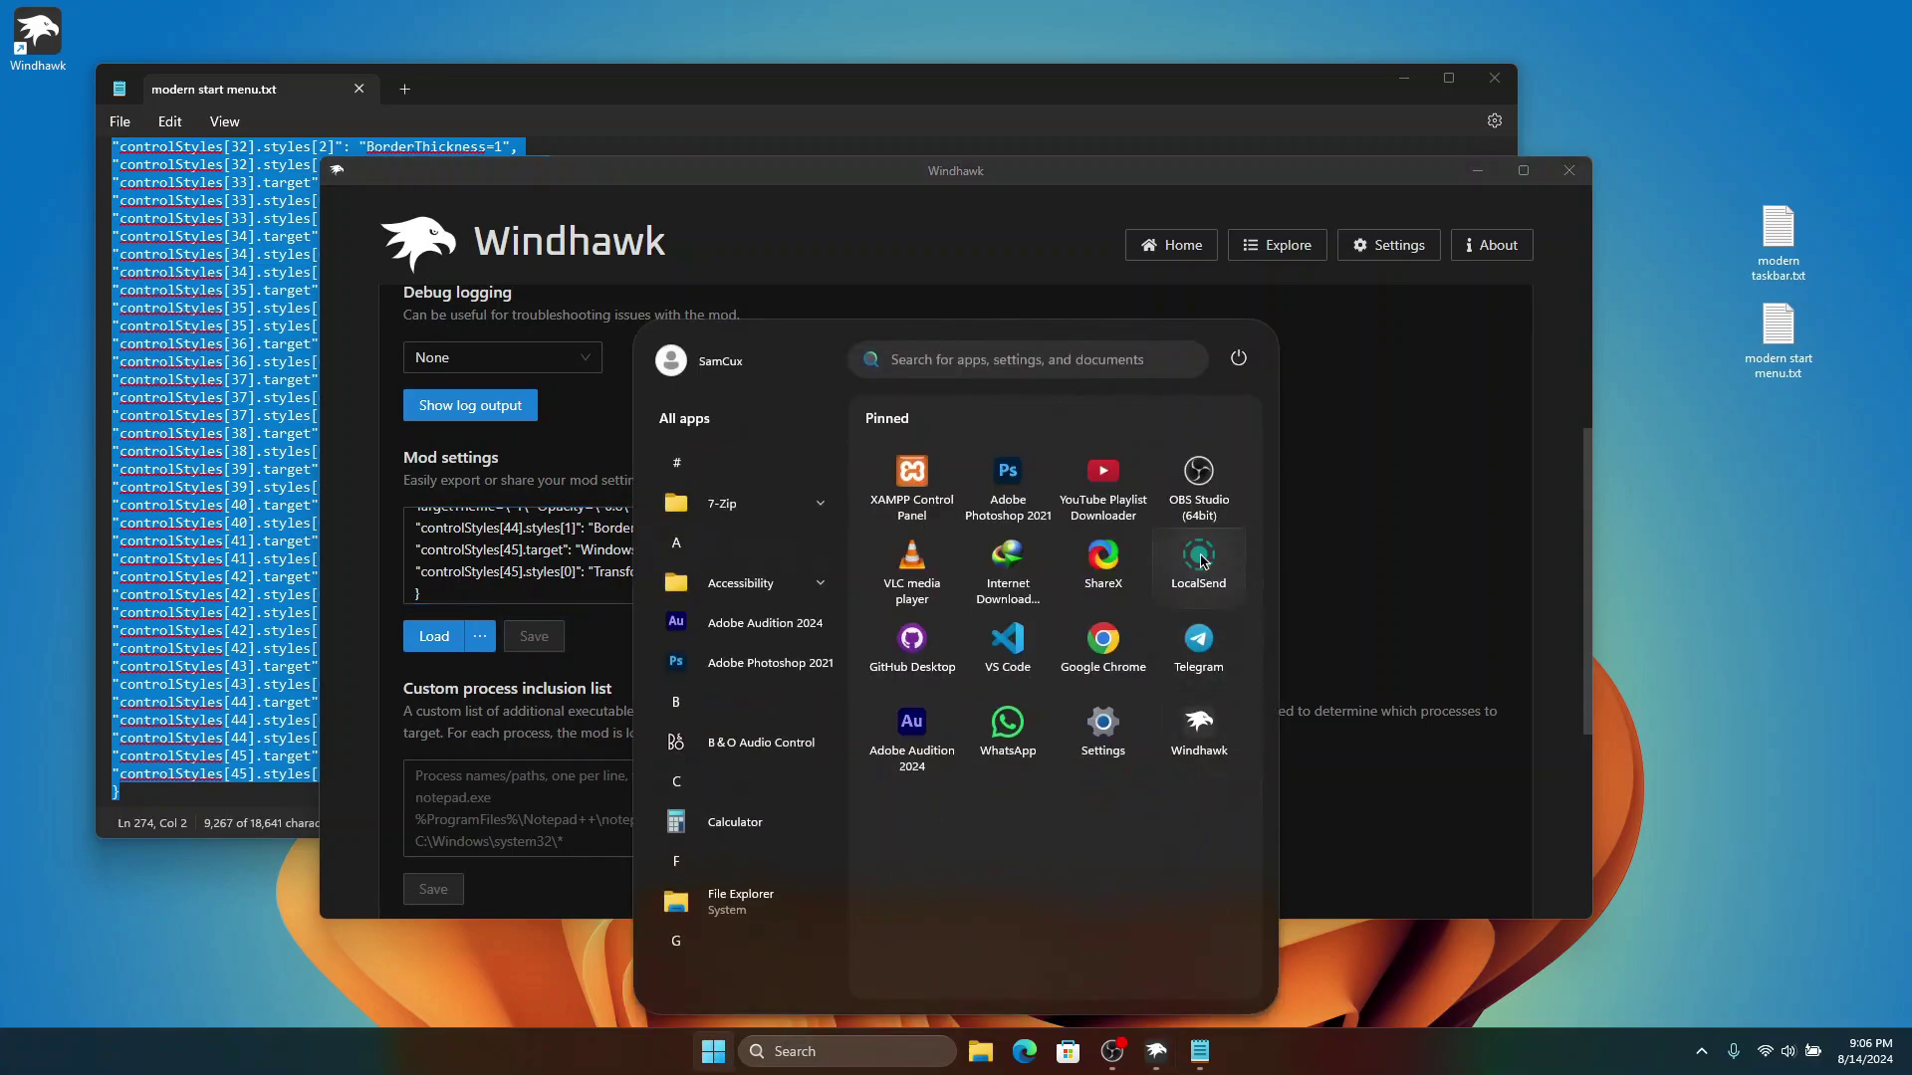
mouse_move(732, 439)
scroll(767, 637, "down", 10)
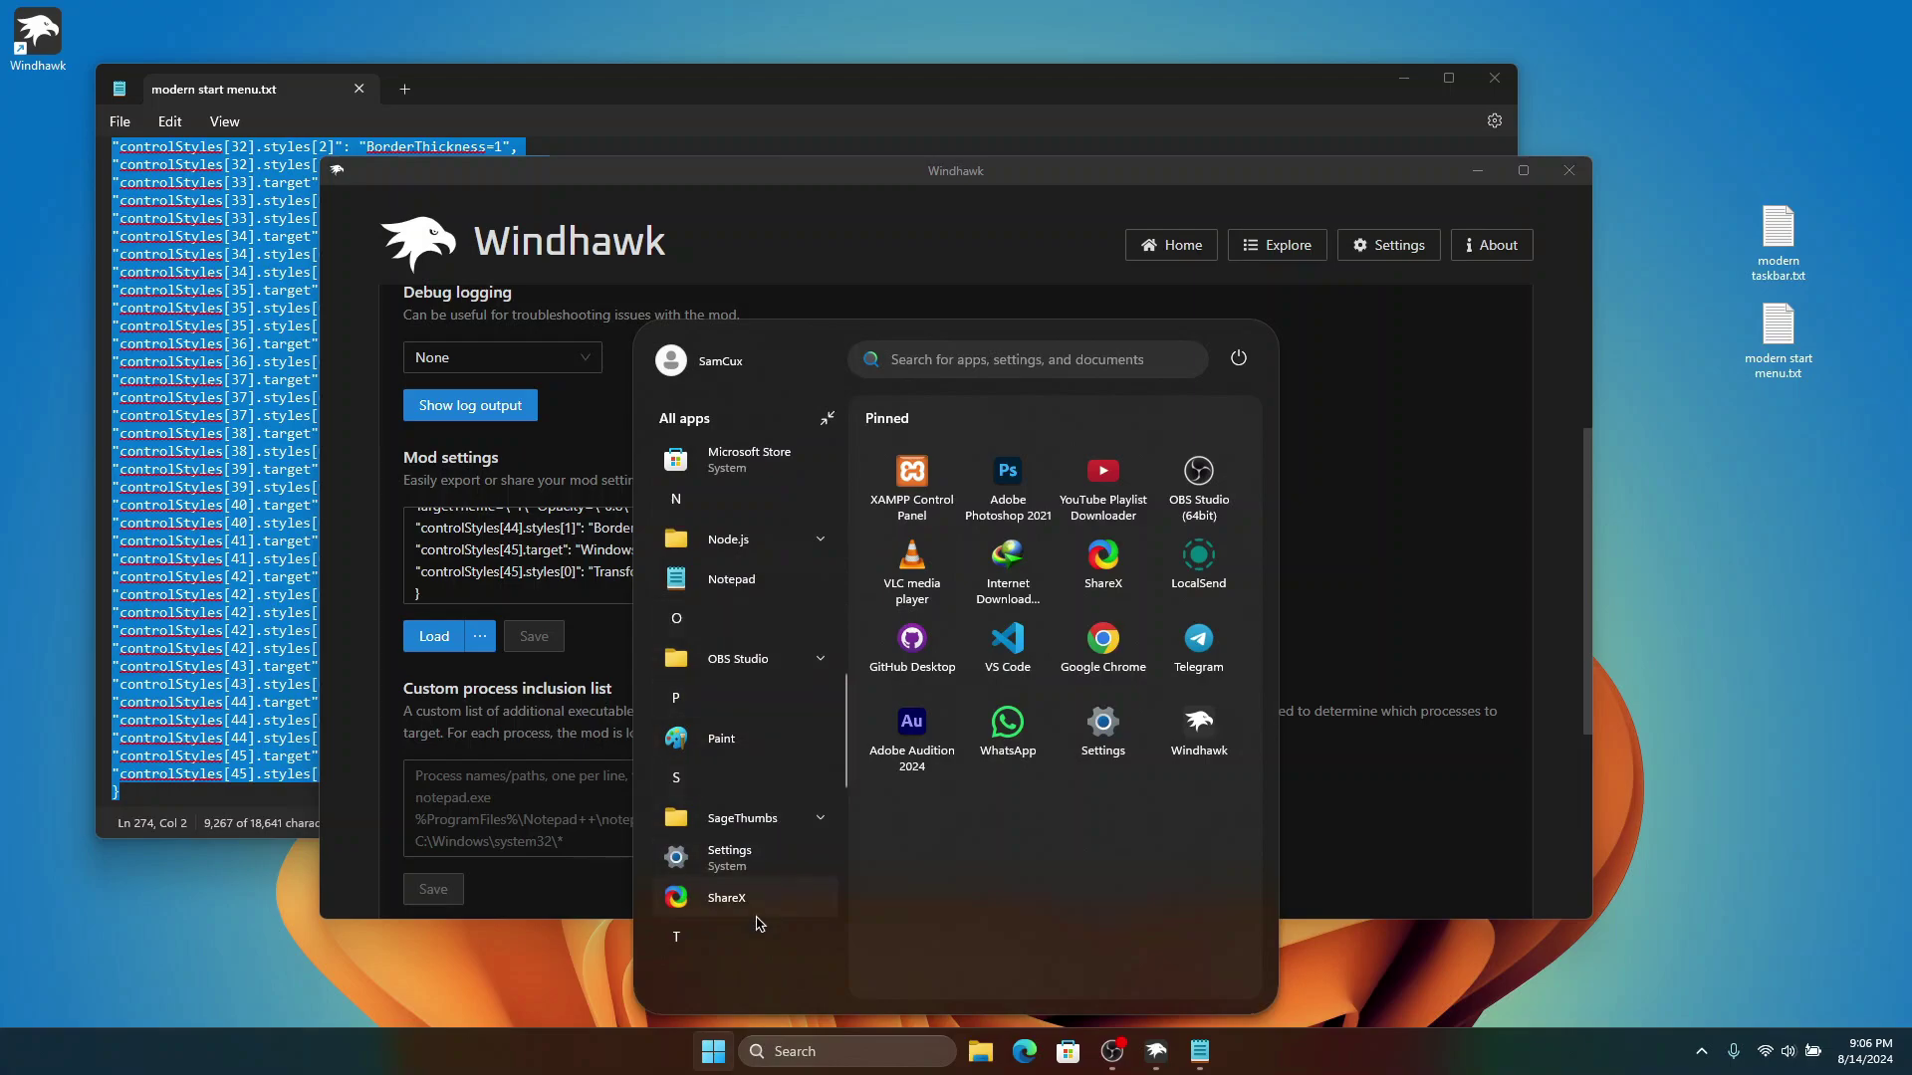
scroll(757, 896, "down", 10)
scroll(735, 888, "up", 15)
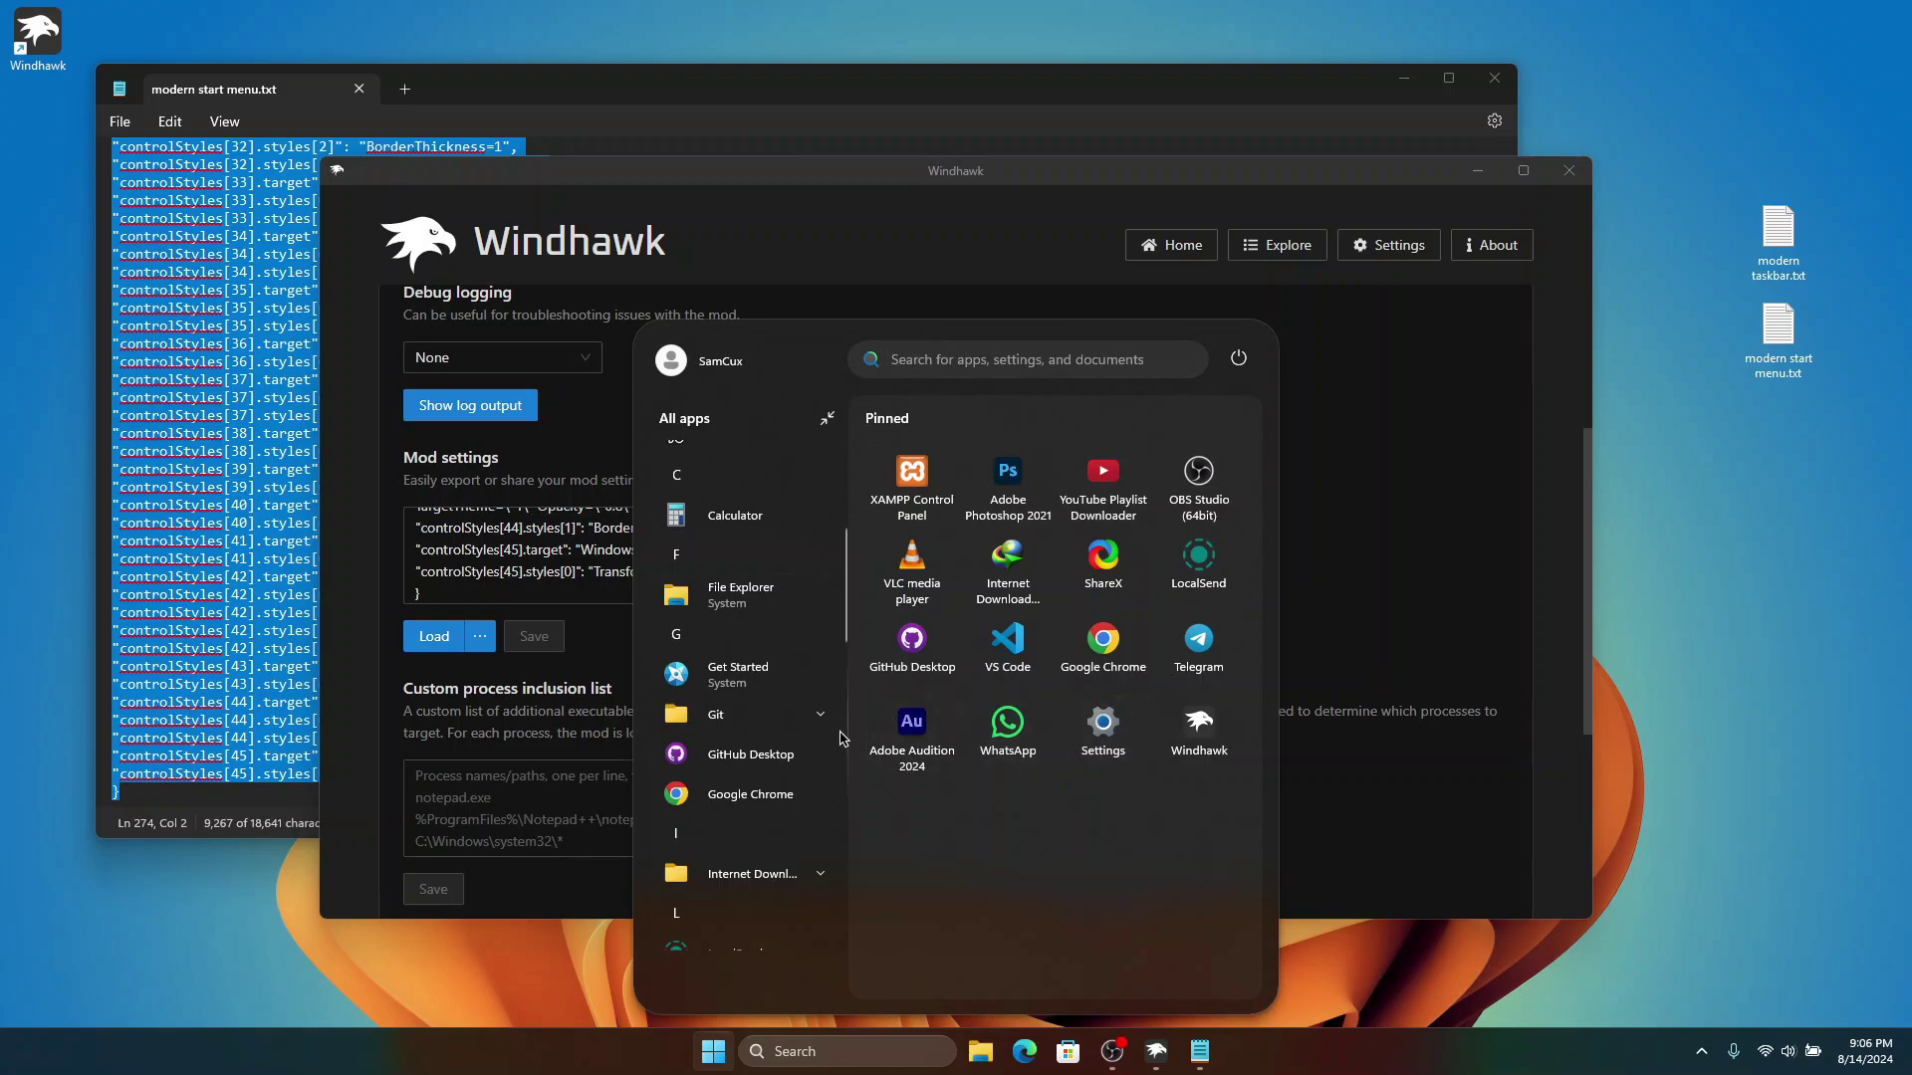
Step: Try the Start menu's alphabet index, account options and power menu, then dismiss them
left_click(770, 450)
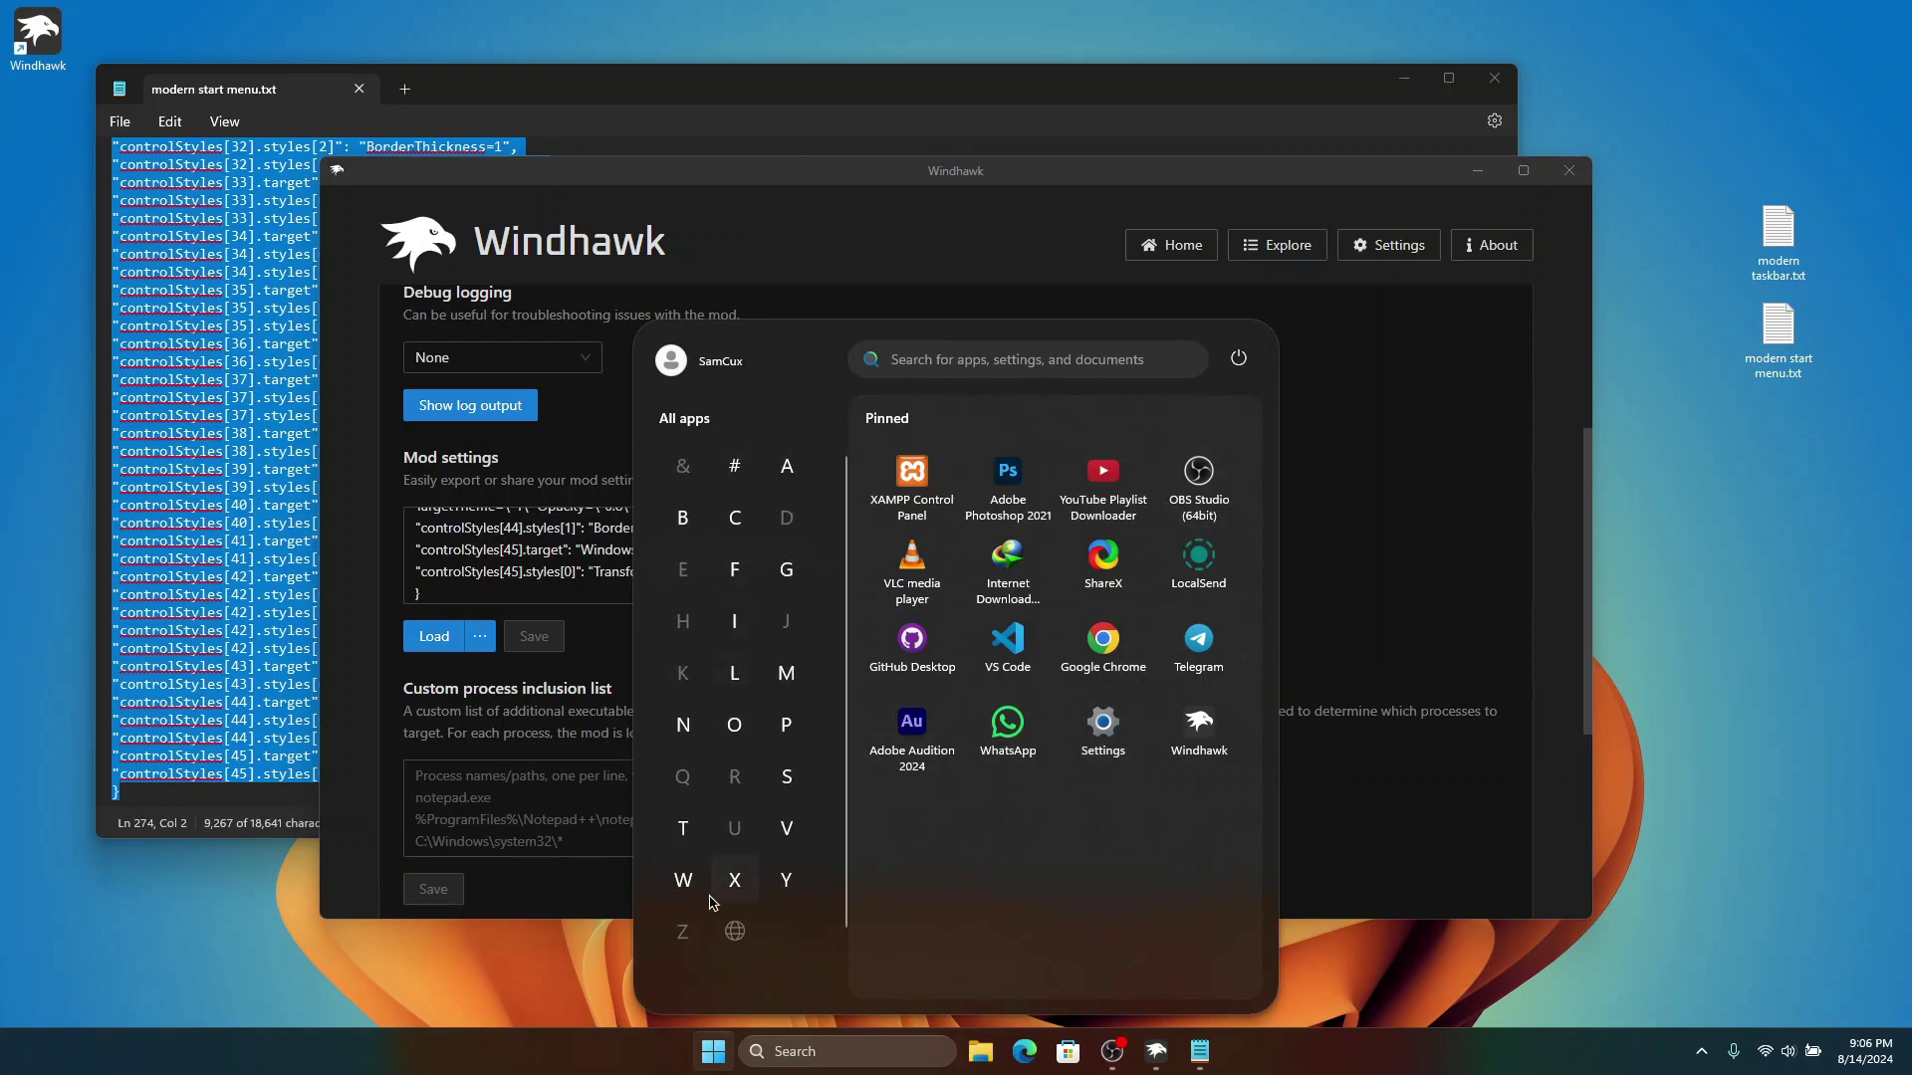
left_click(711, 366)
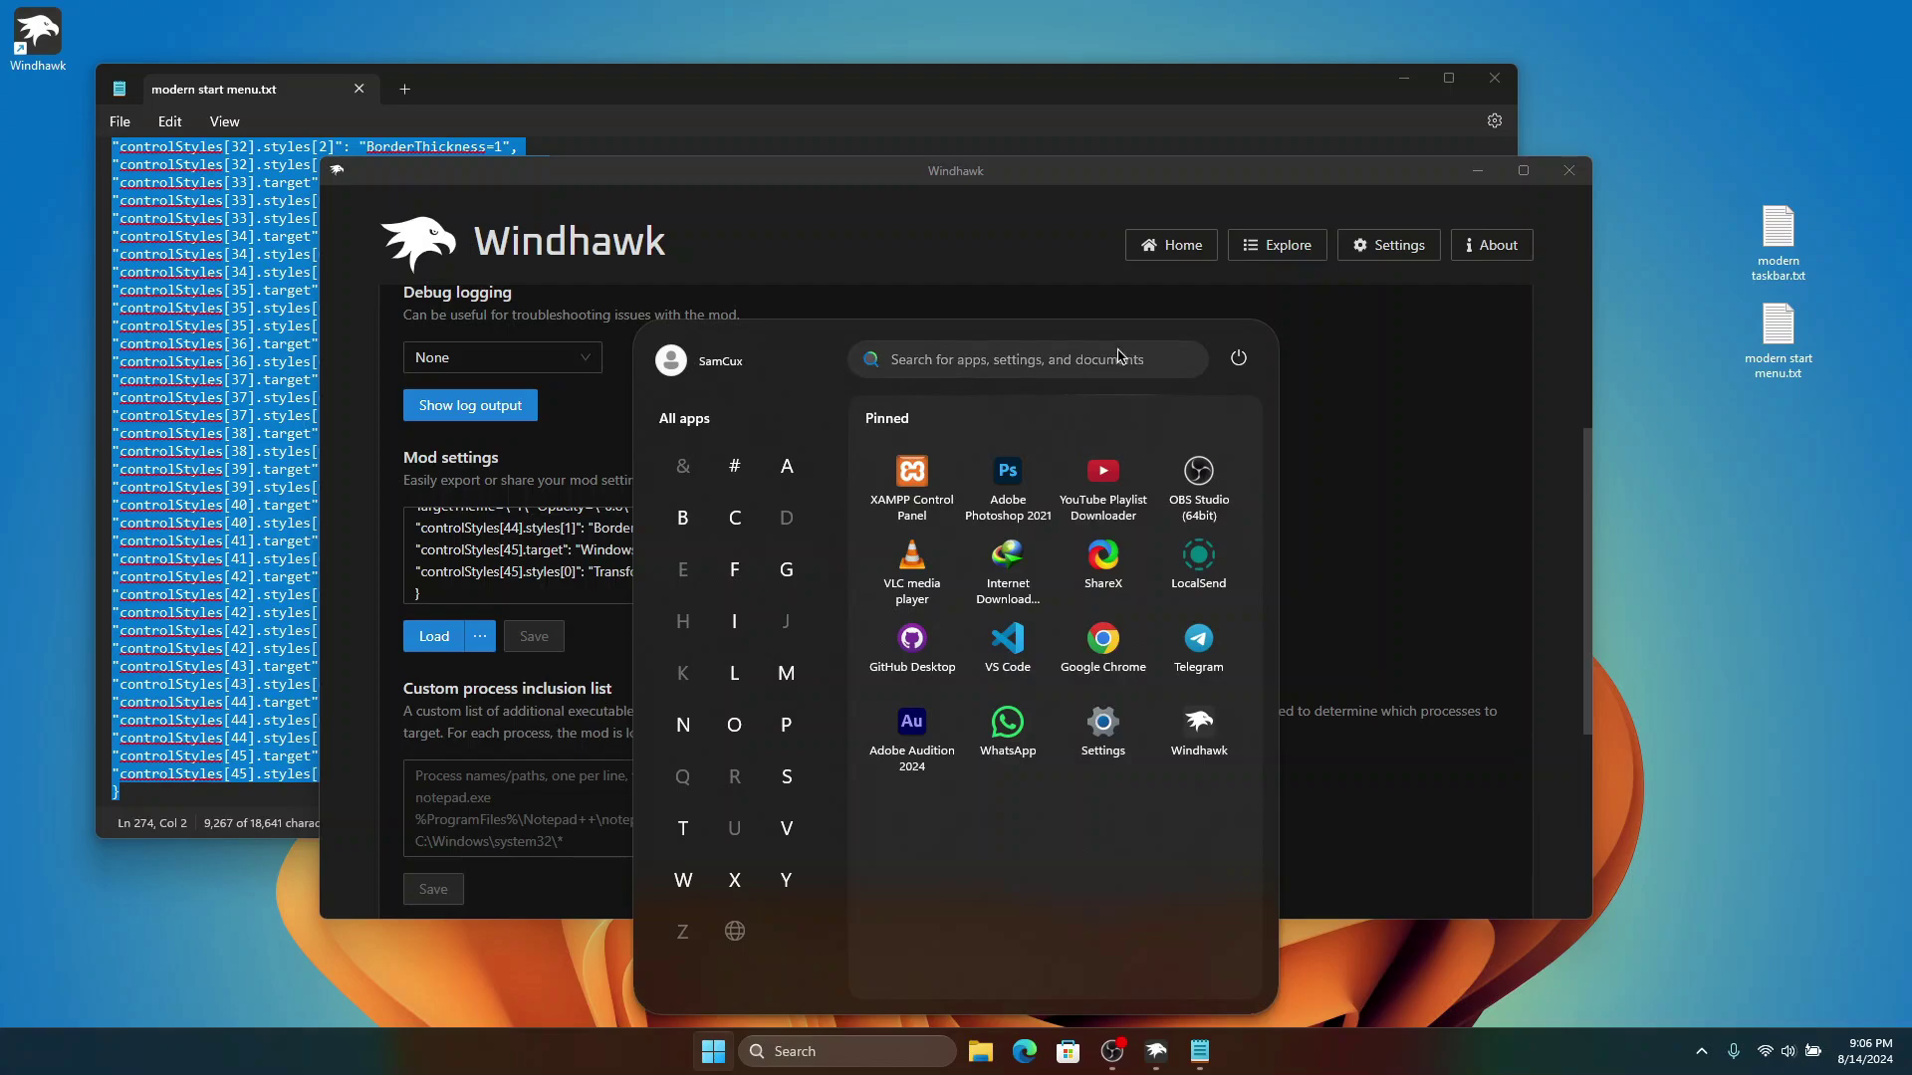
left_click(1239, 358)
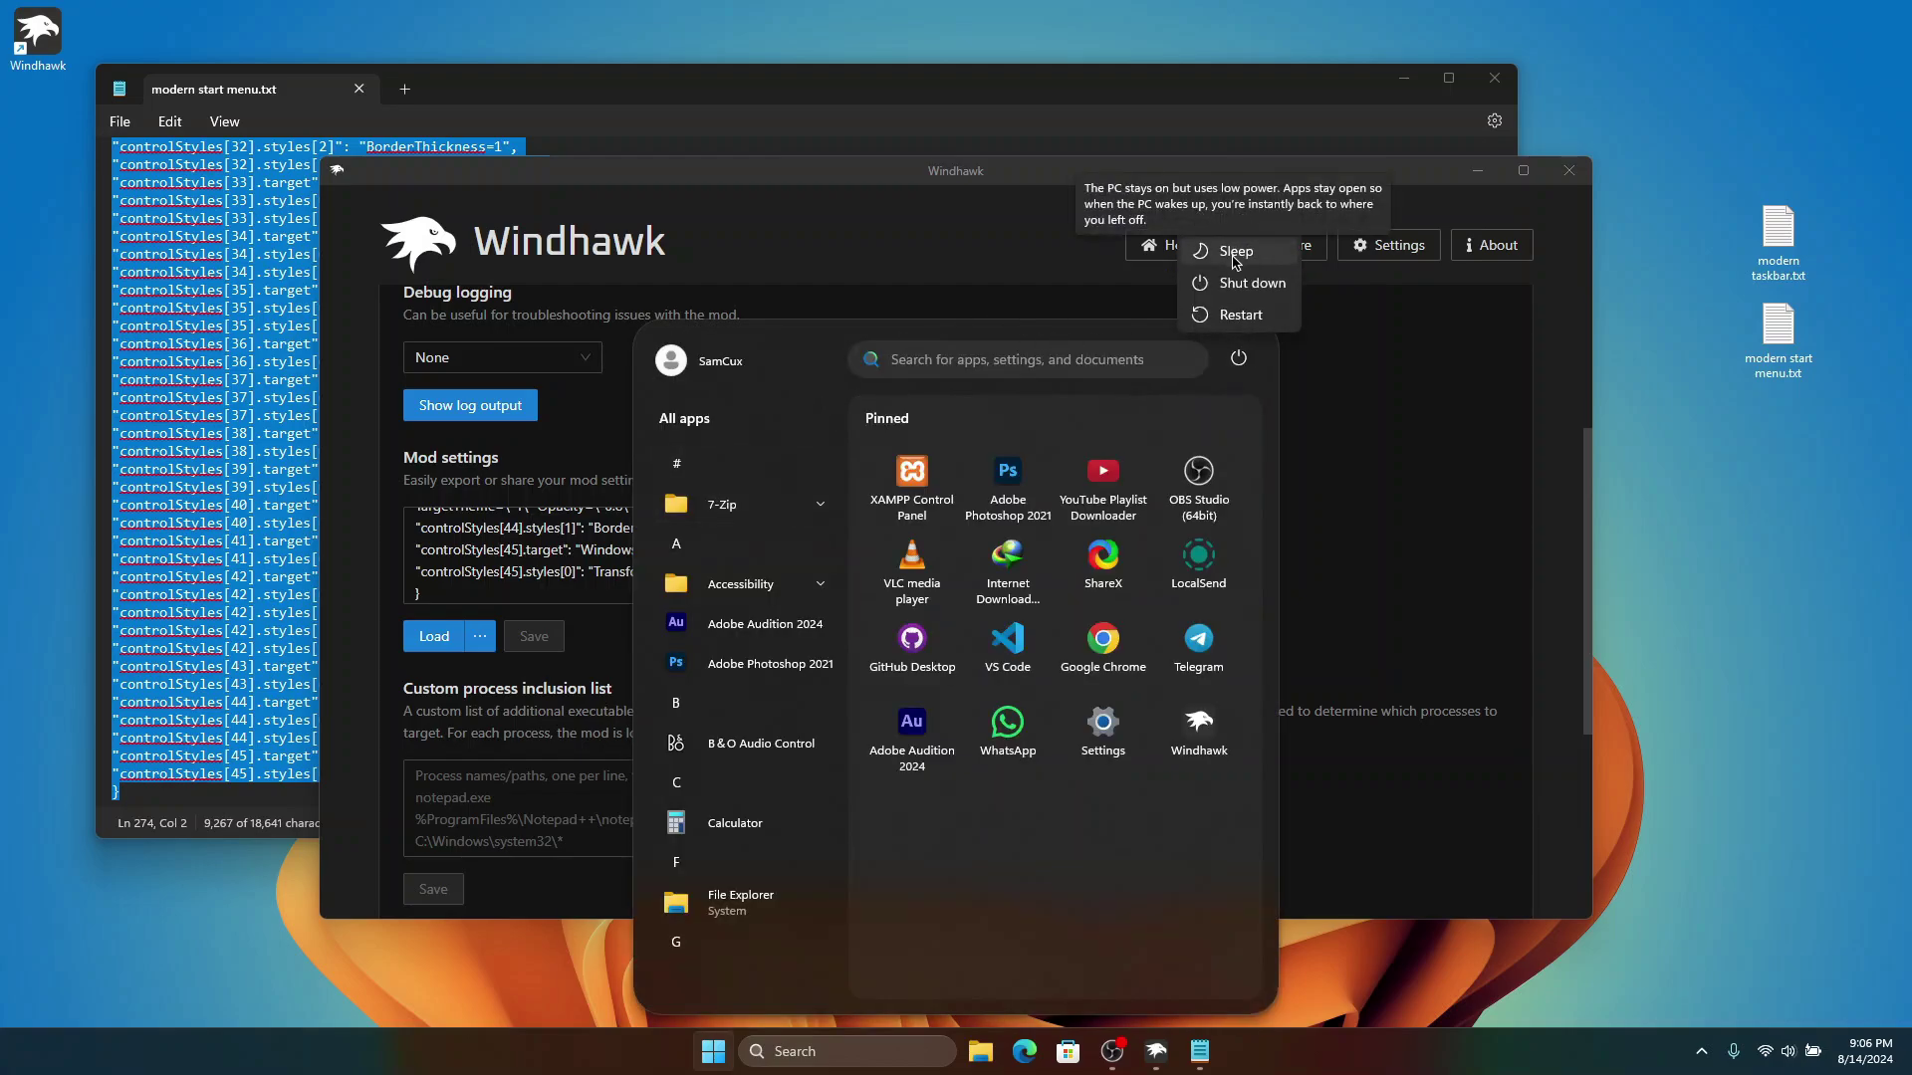
left_click(901, 391)
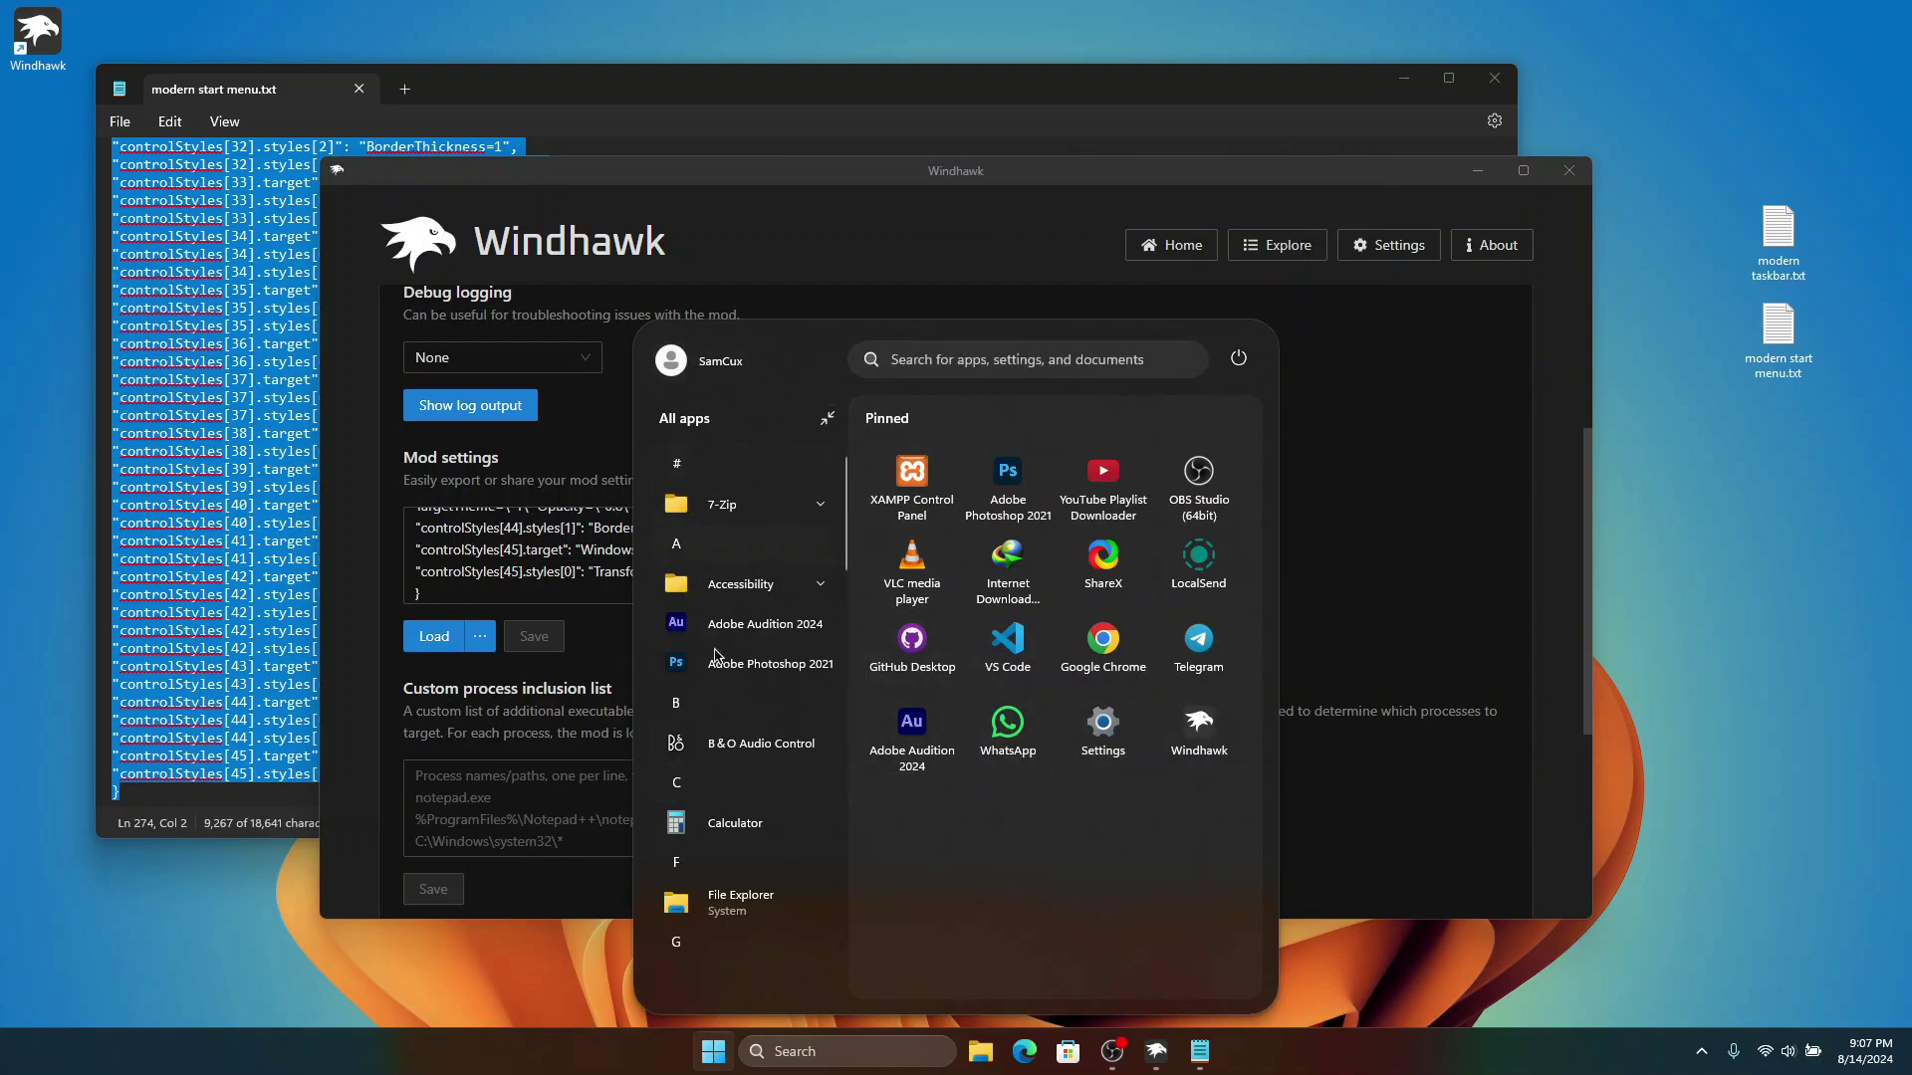
Step: Scroll the Start menu once more, then return to Windhawk and scroll to the top
scroll(710, 757, "down", 5)
scroll(711, 757, "down", 1)
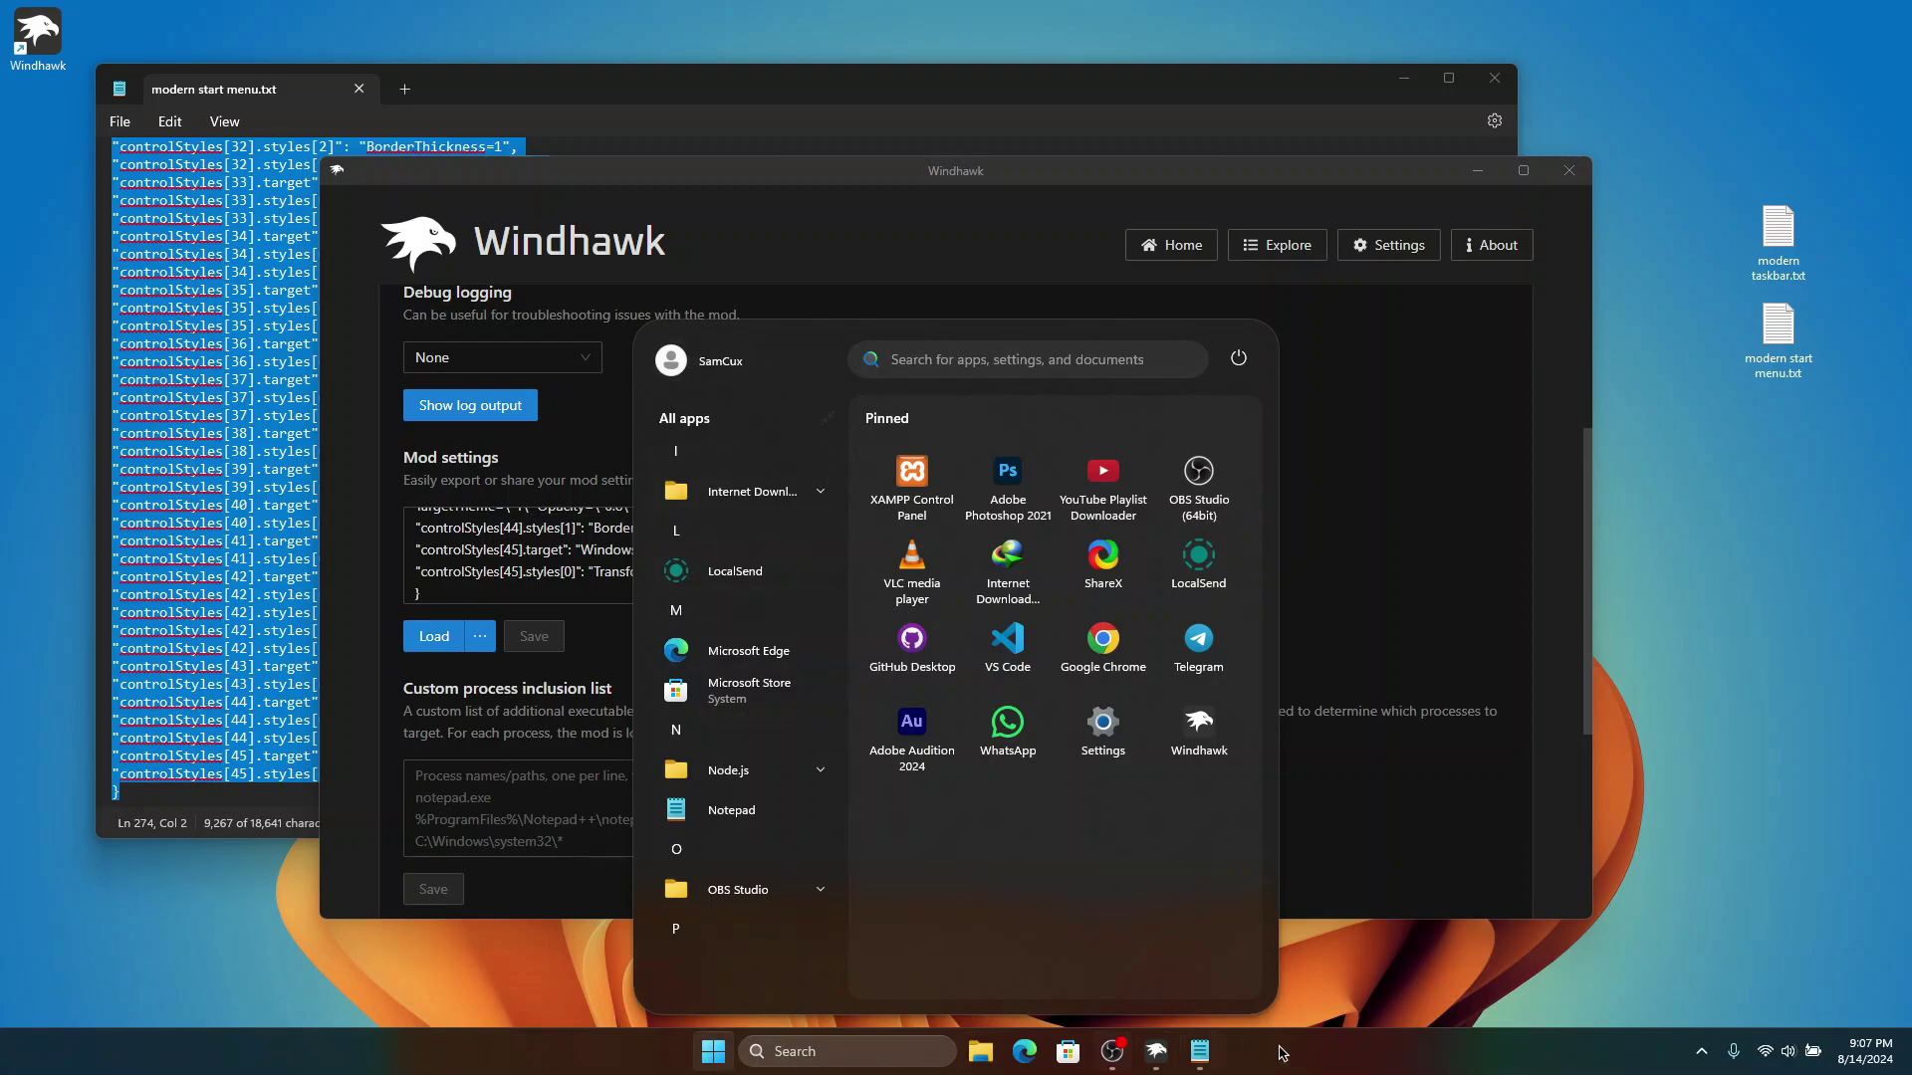
scroll(742, 647, "up", 10)
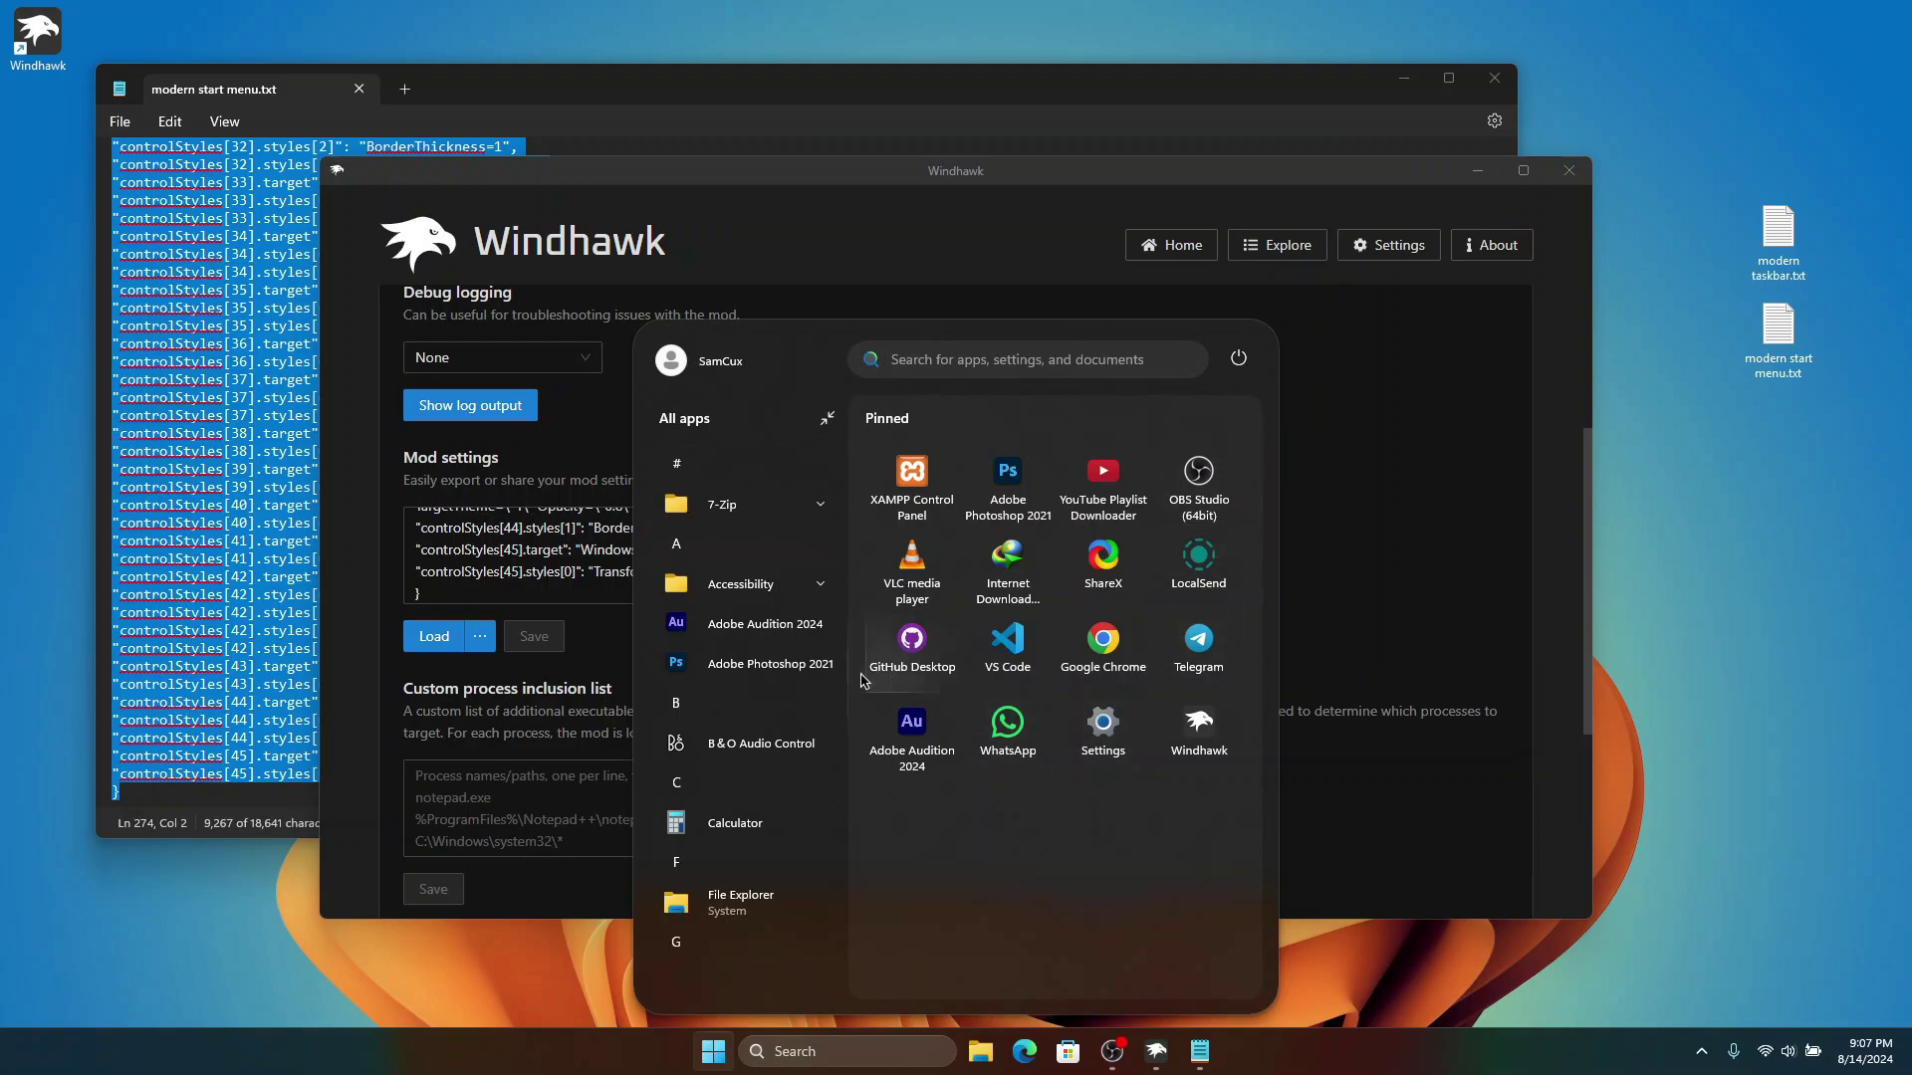
left_click(1398, 503)
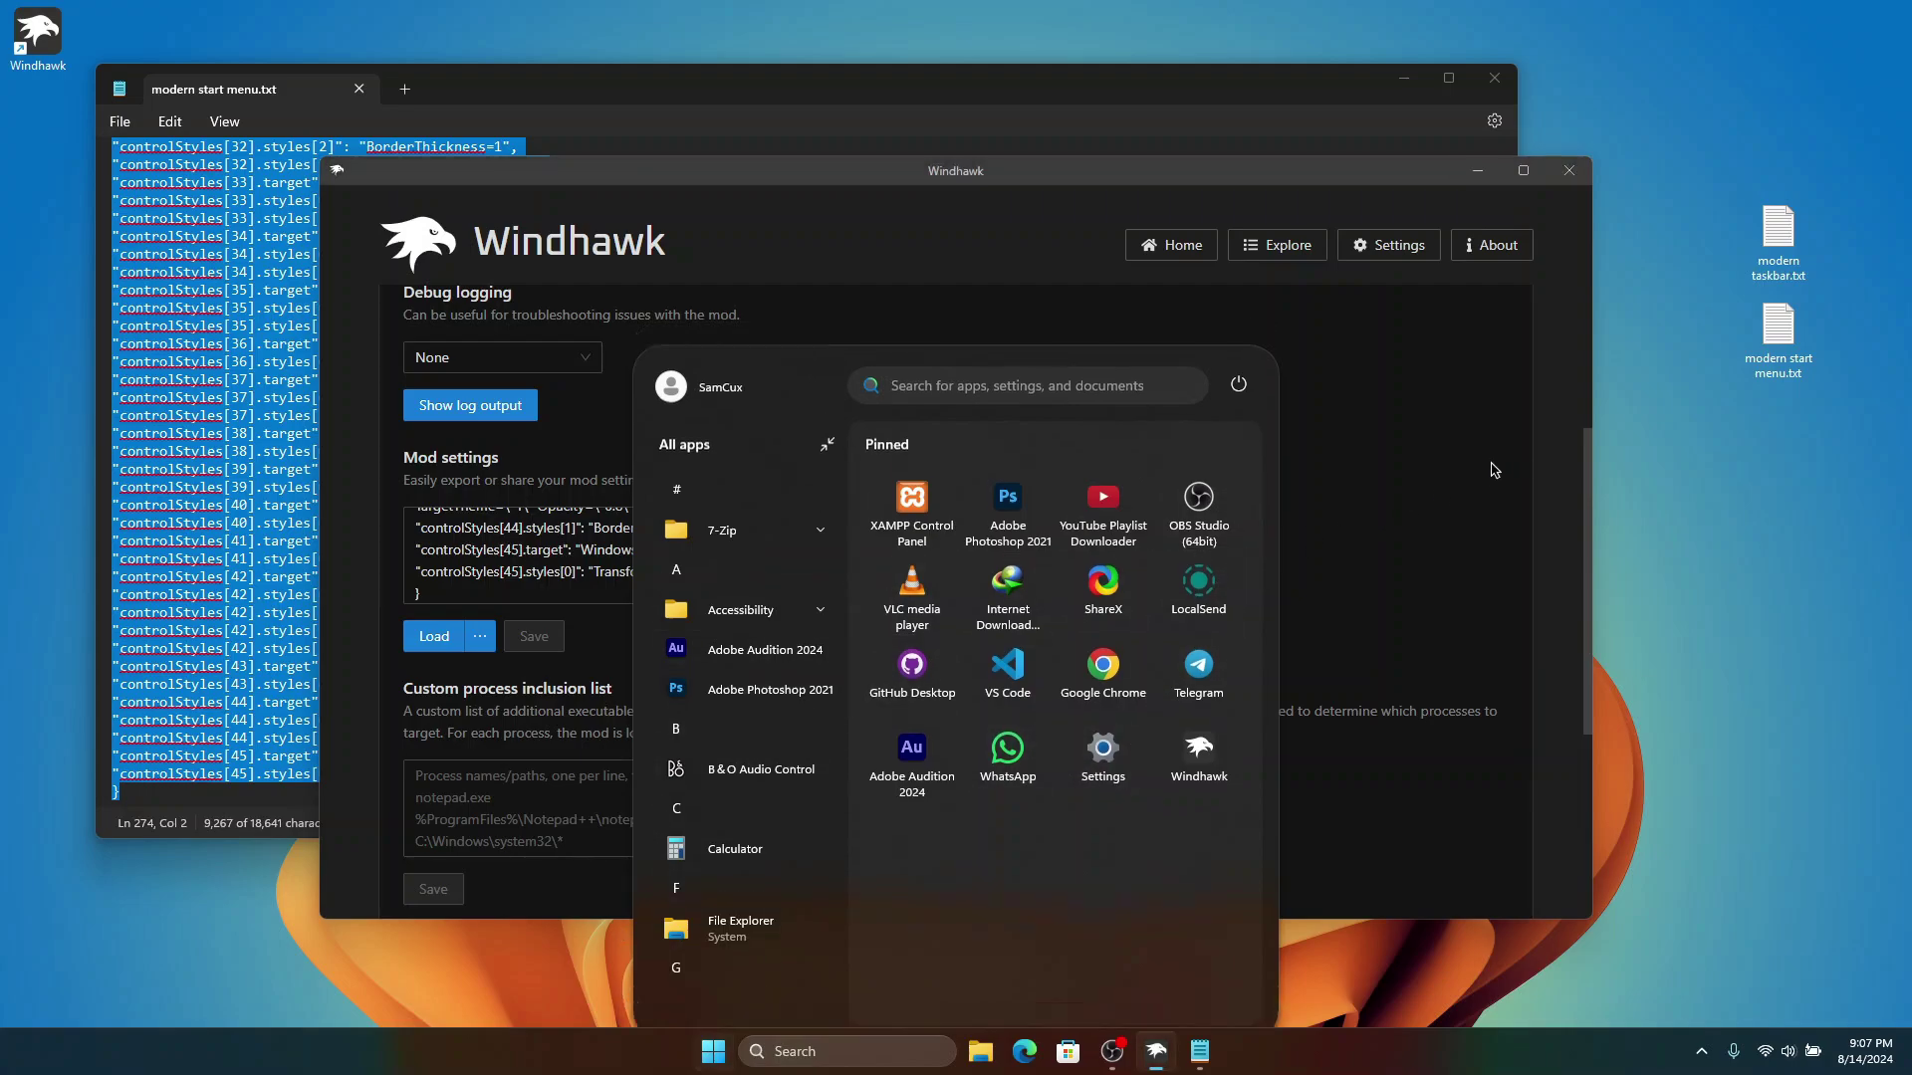
scroll(766, 498, "up", 2)
scroll(767, 498, "up", 2)
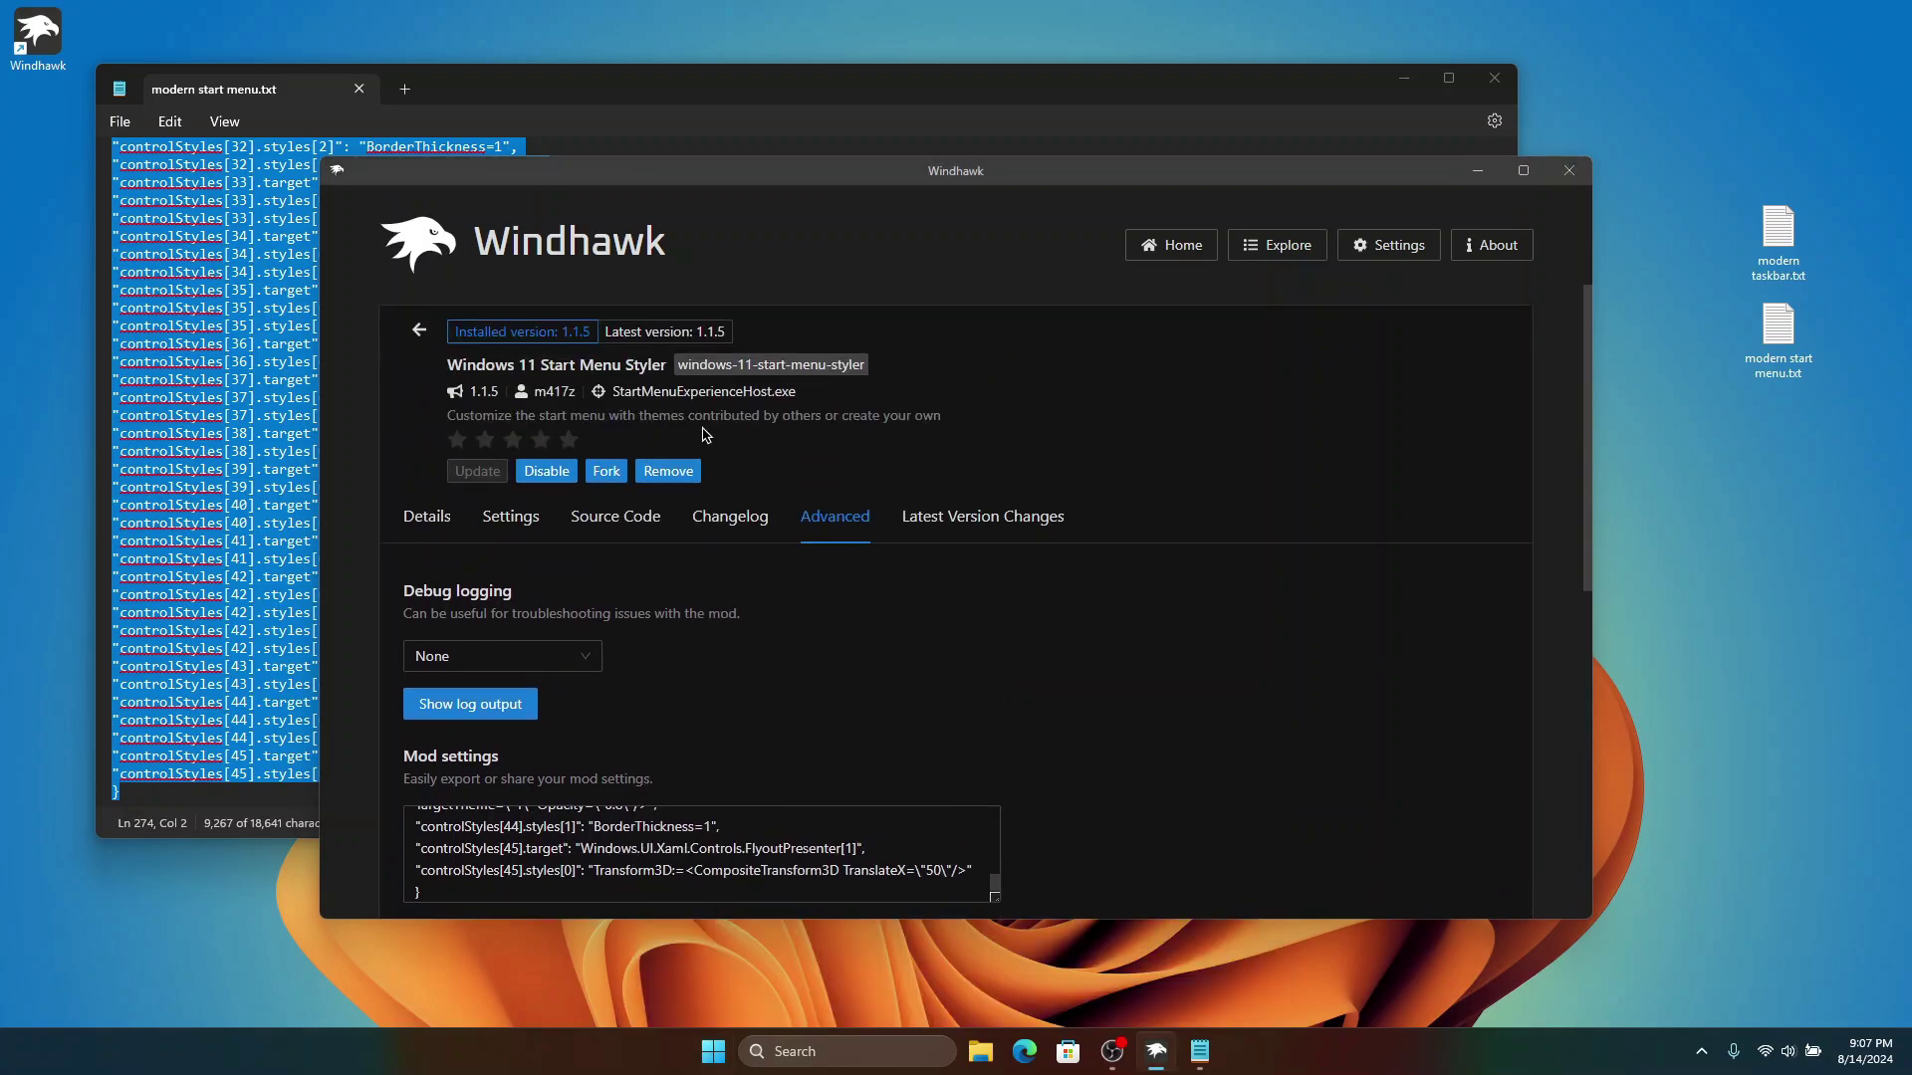
Step: Install Windows 11 Taskbar Styler from Explore Other Mods, accepting the risk, and close Notepad
left_click(418, 331)
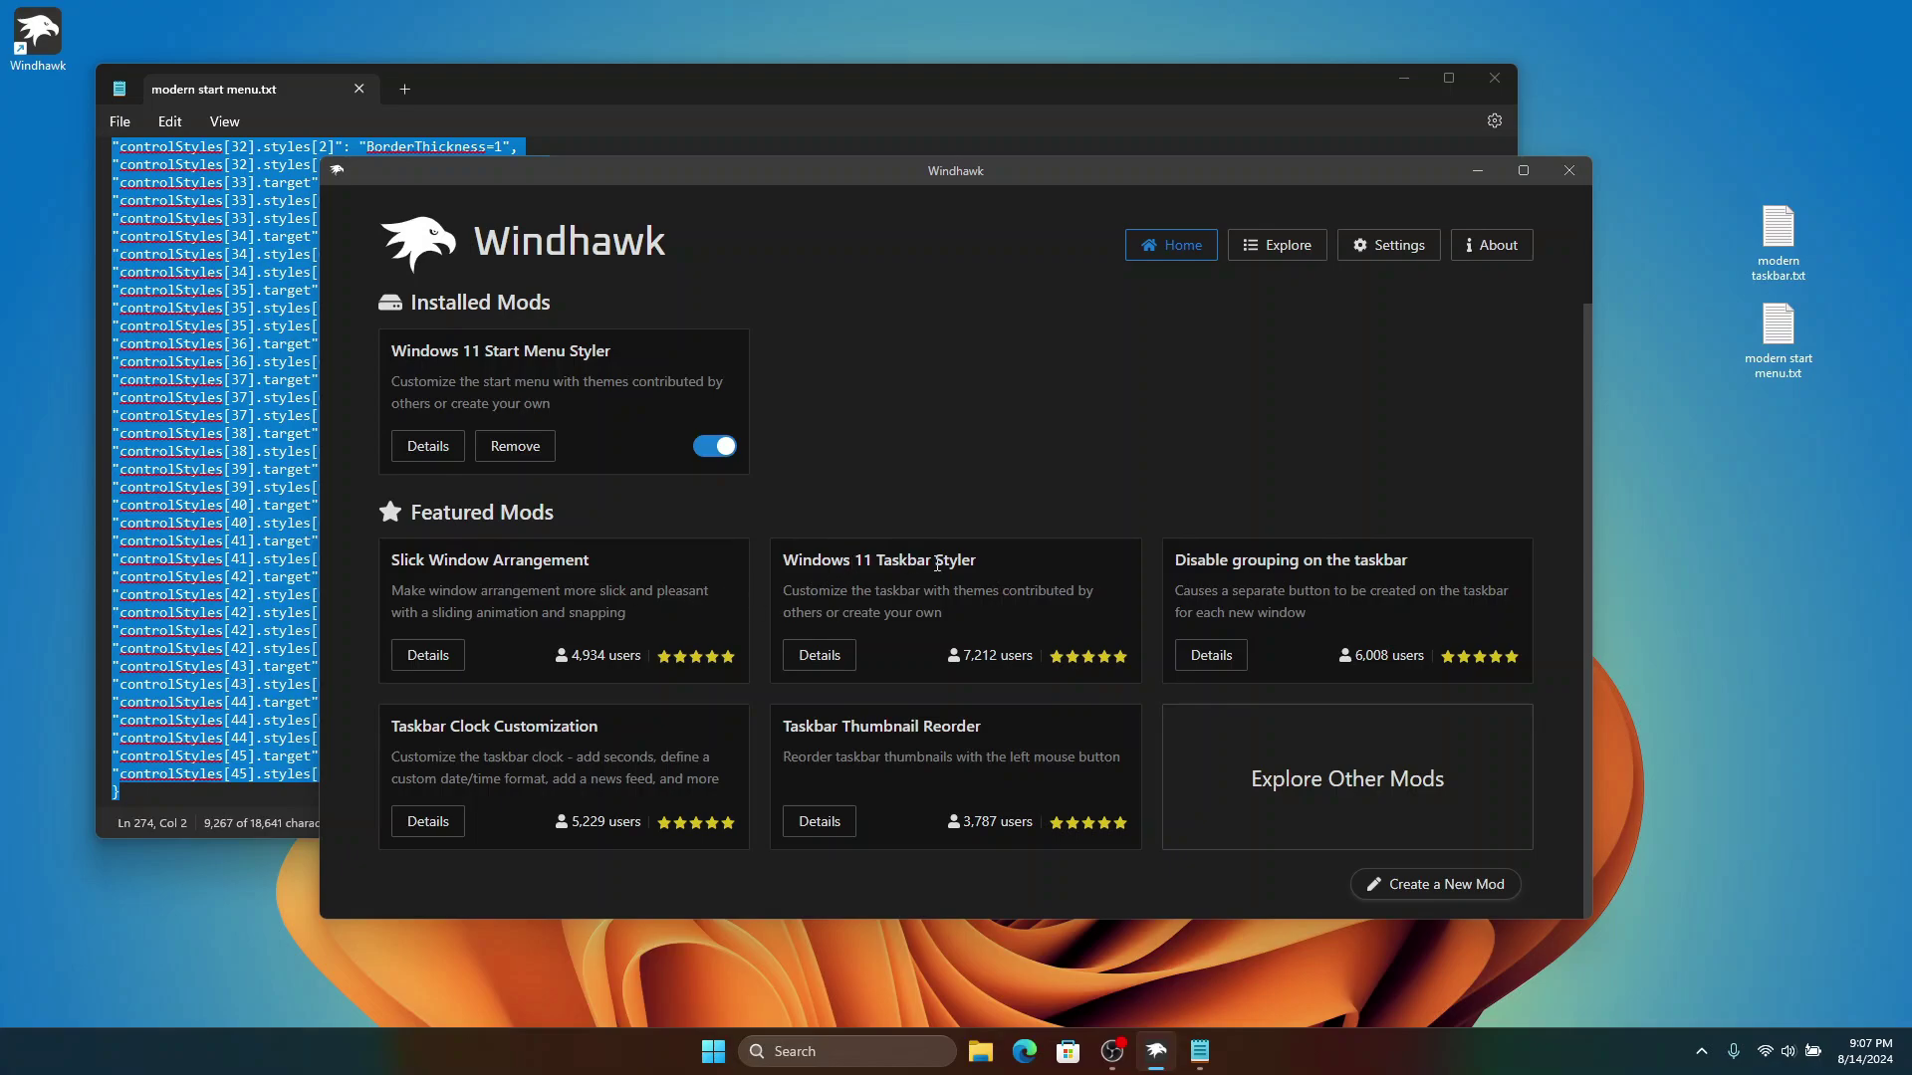
left_click(1262, 775)
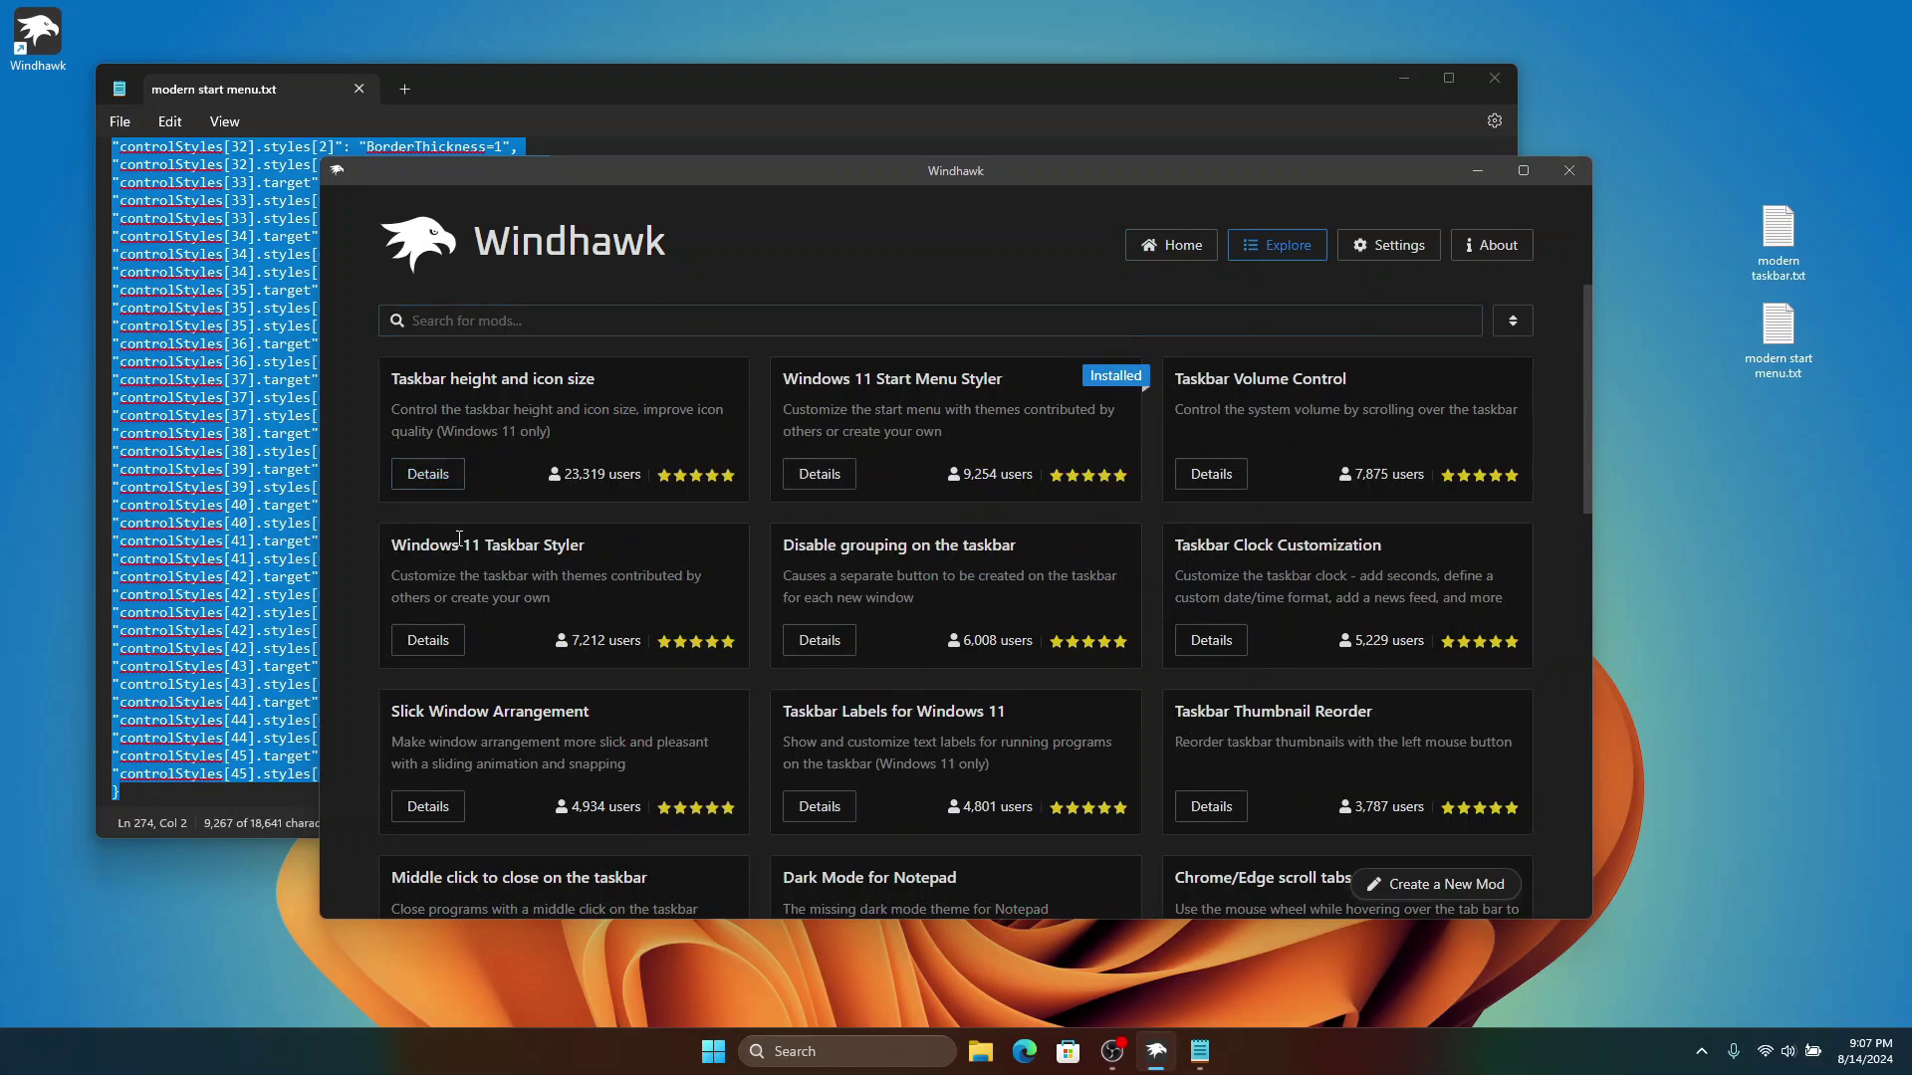
left_click_drag(411, 550, 575, 551)
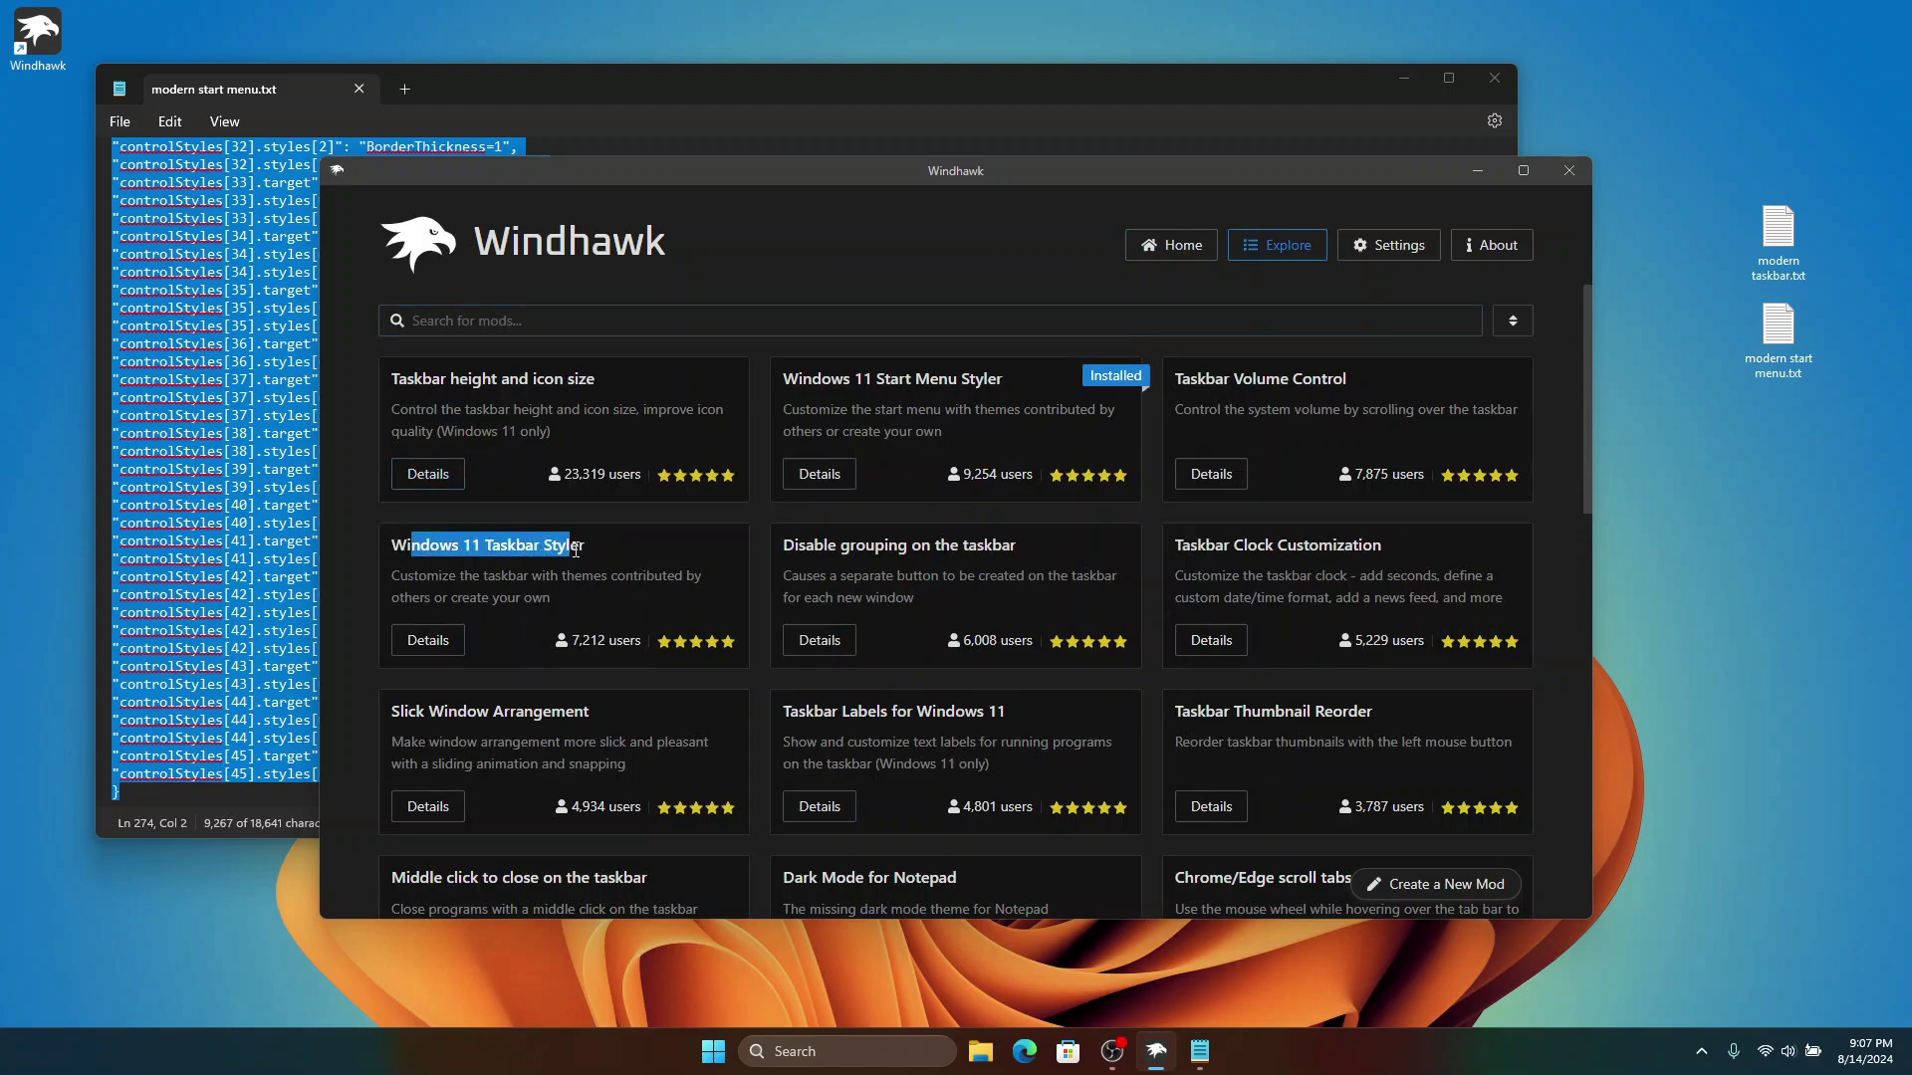
left_click(428, 645)
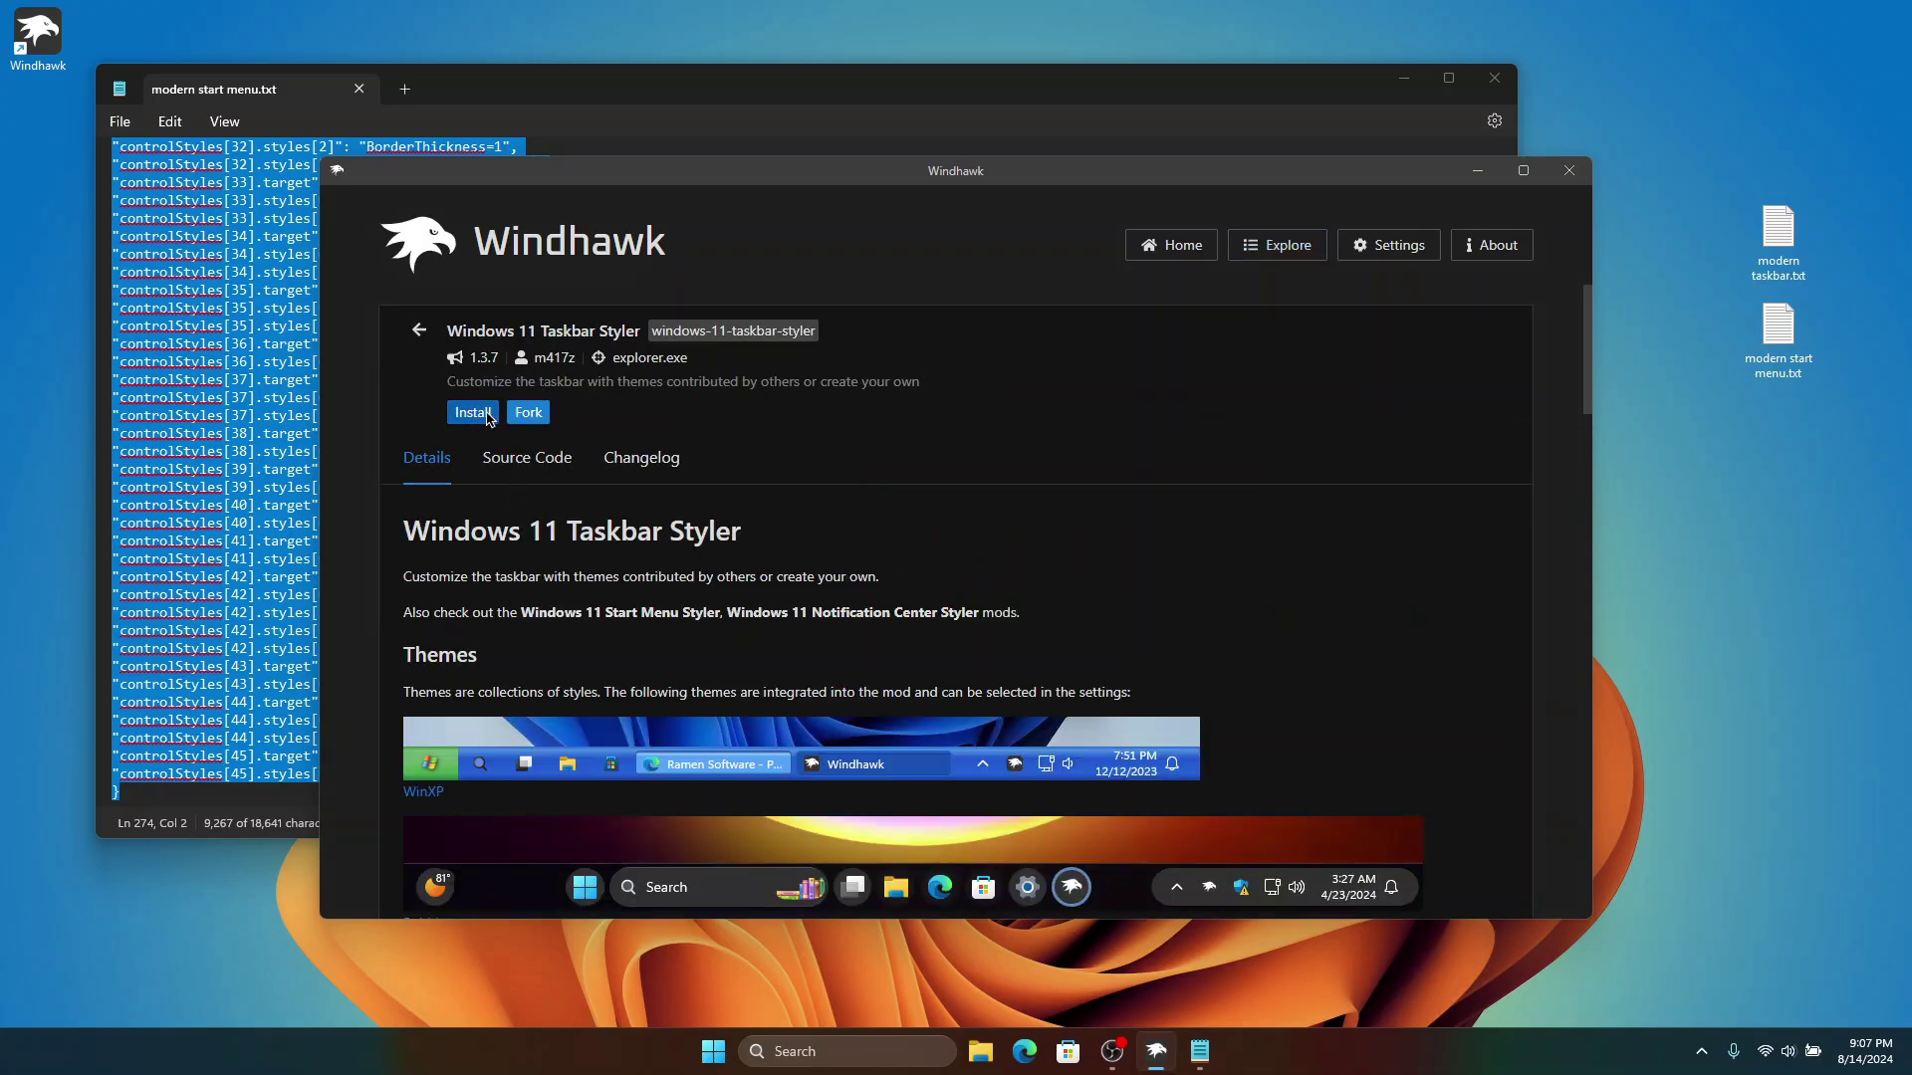
left_click(488, 416)
left_click(1101, 721)
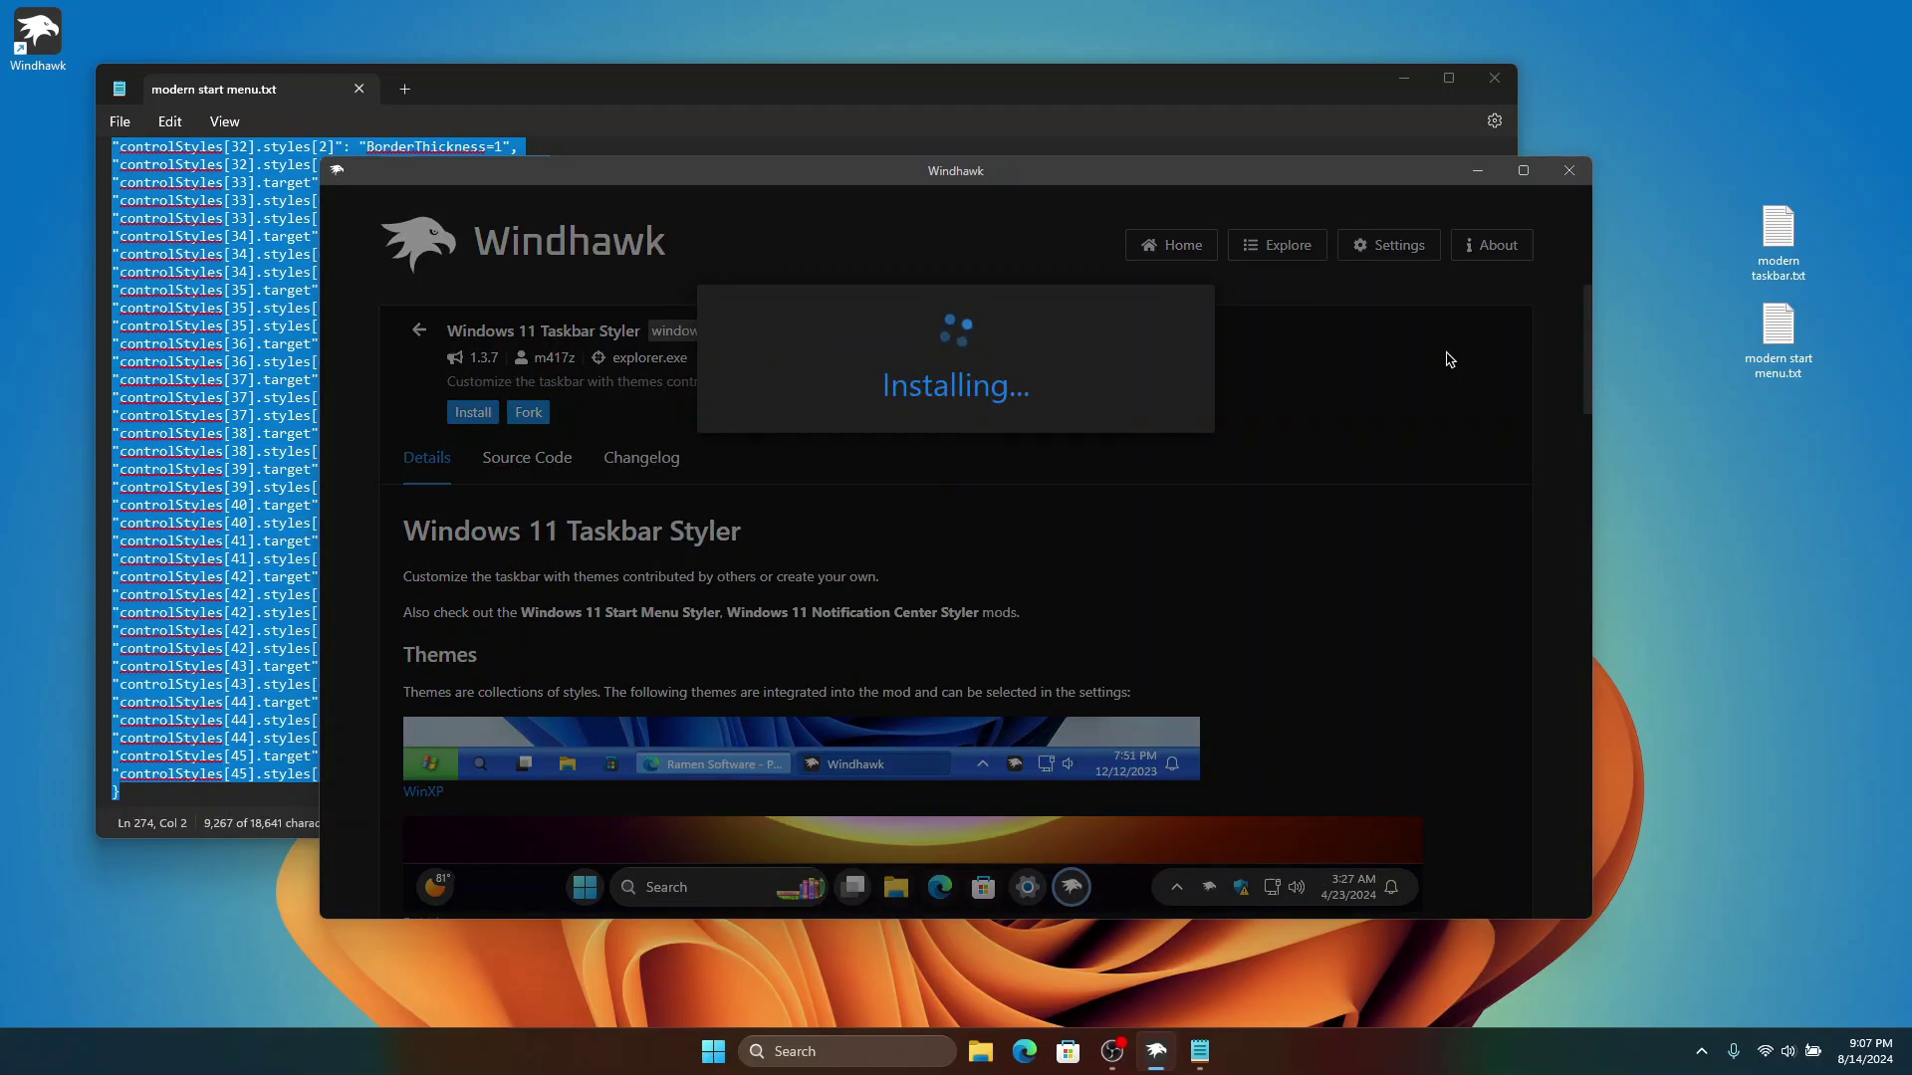
left_click(1495, 79)
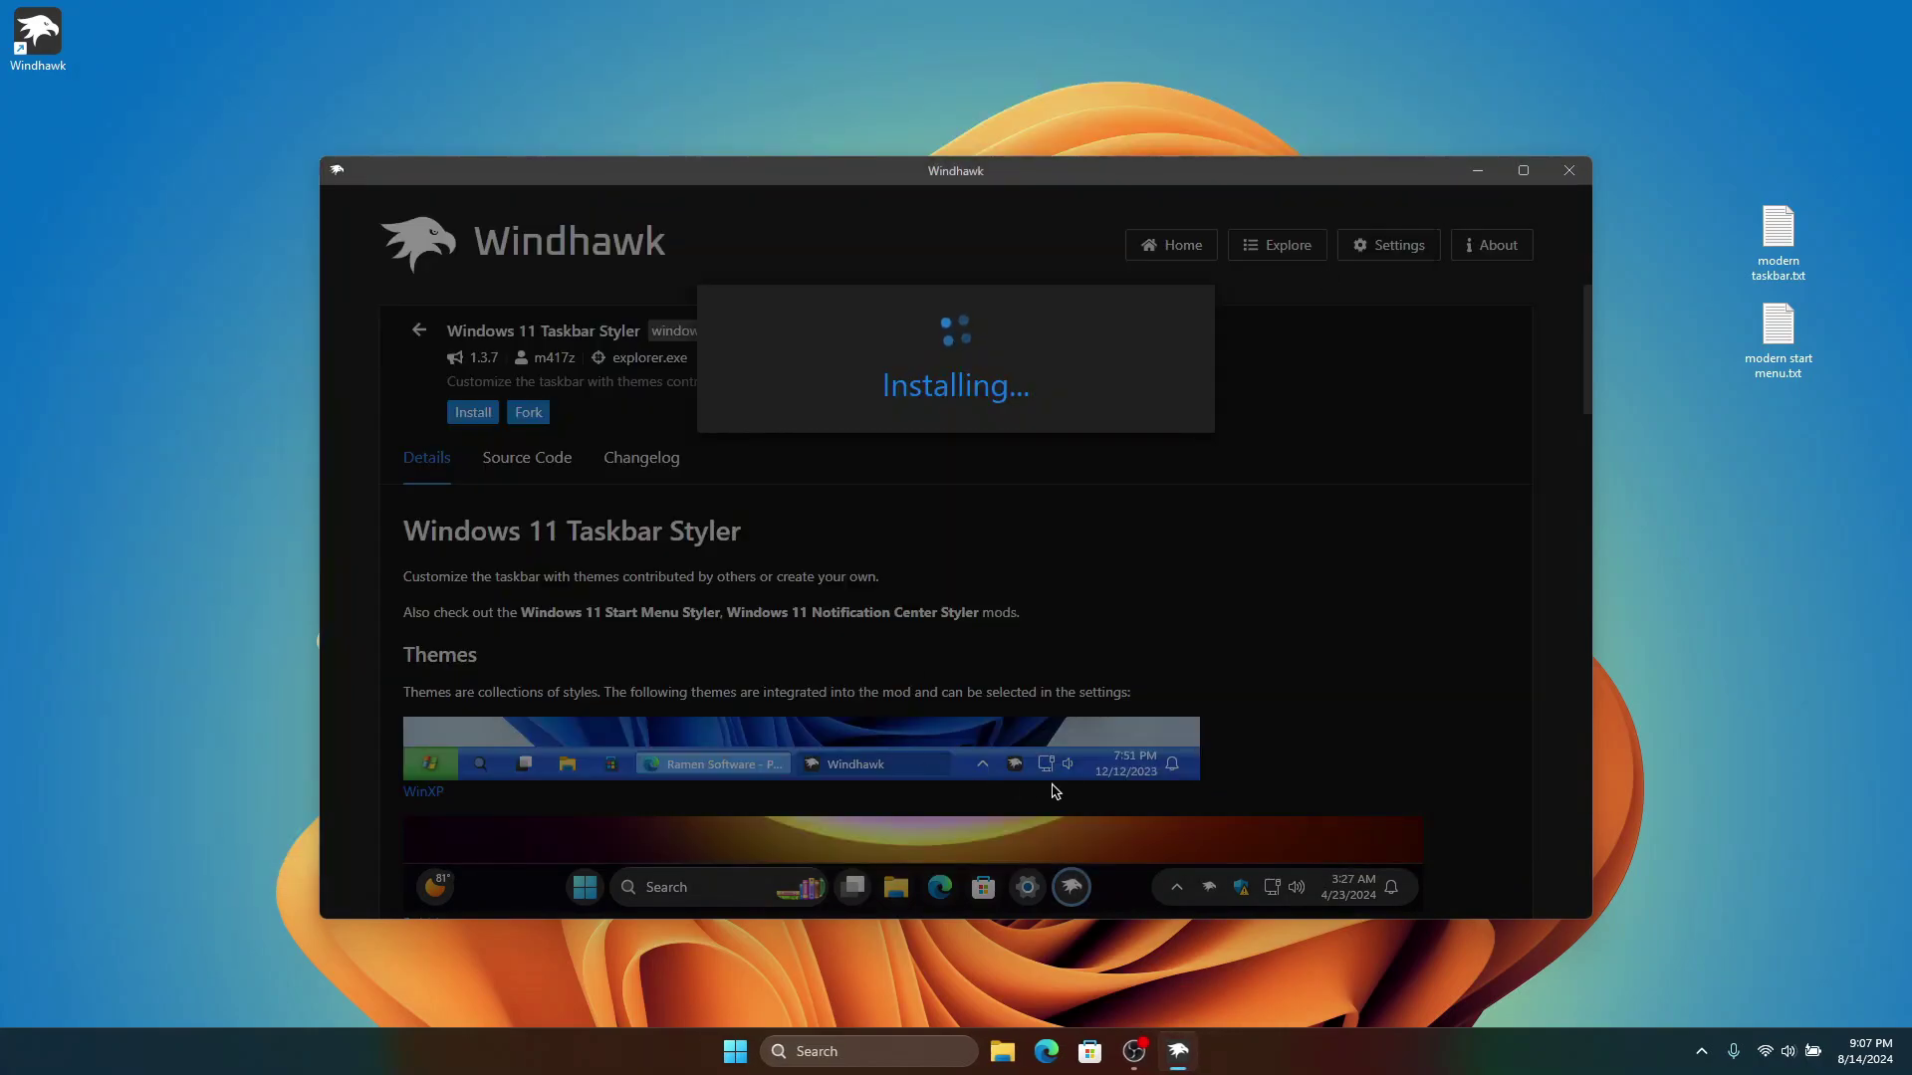
Step: Open modern taskbar.txt from the desktop and select the Windows 11X Semicircle Taskbar theme block
left_click(1782, 252)
double_click(1779, 239)
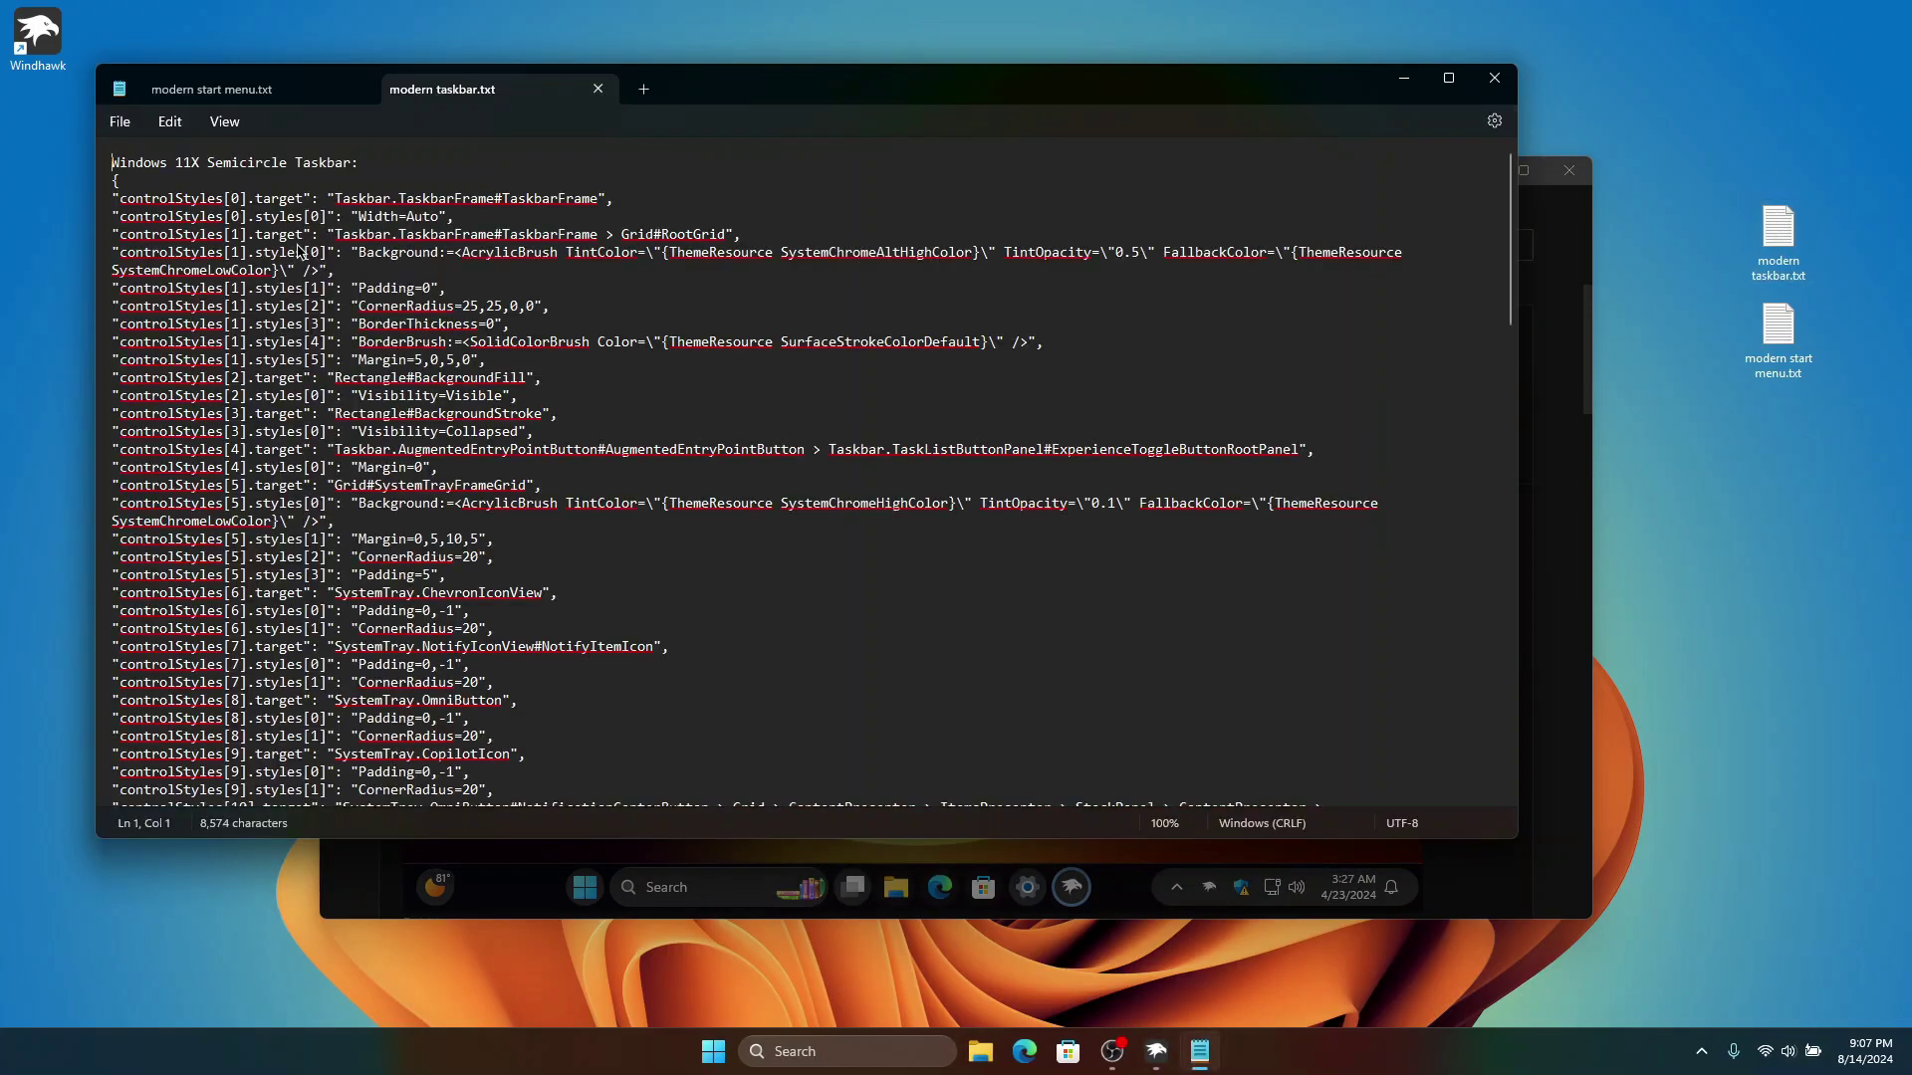
scroll(298, 252, "down", 10)
scroll(324, 254, "up", 10)
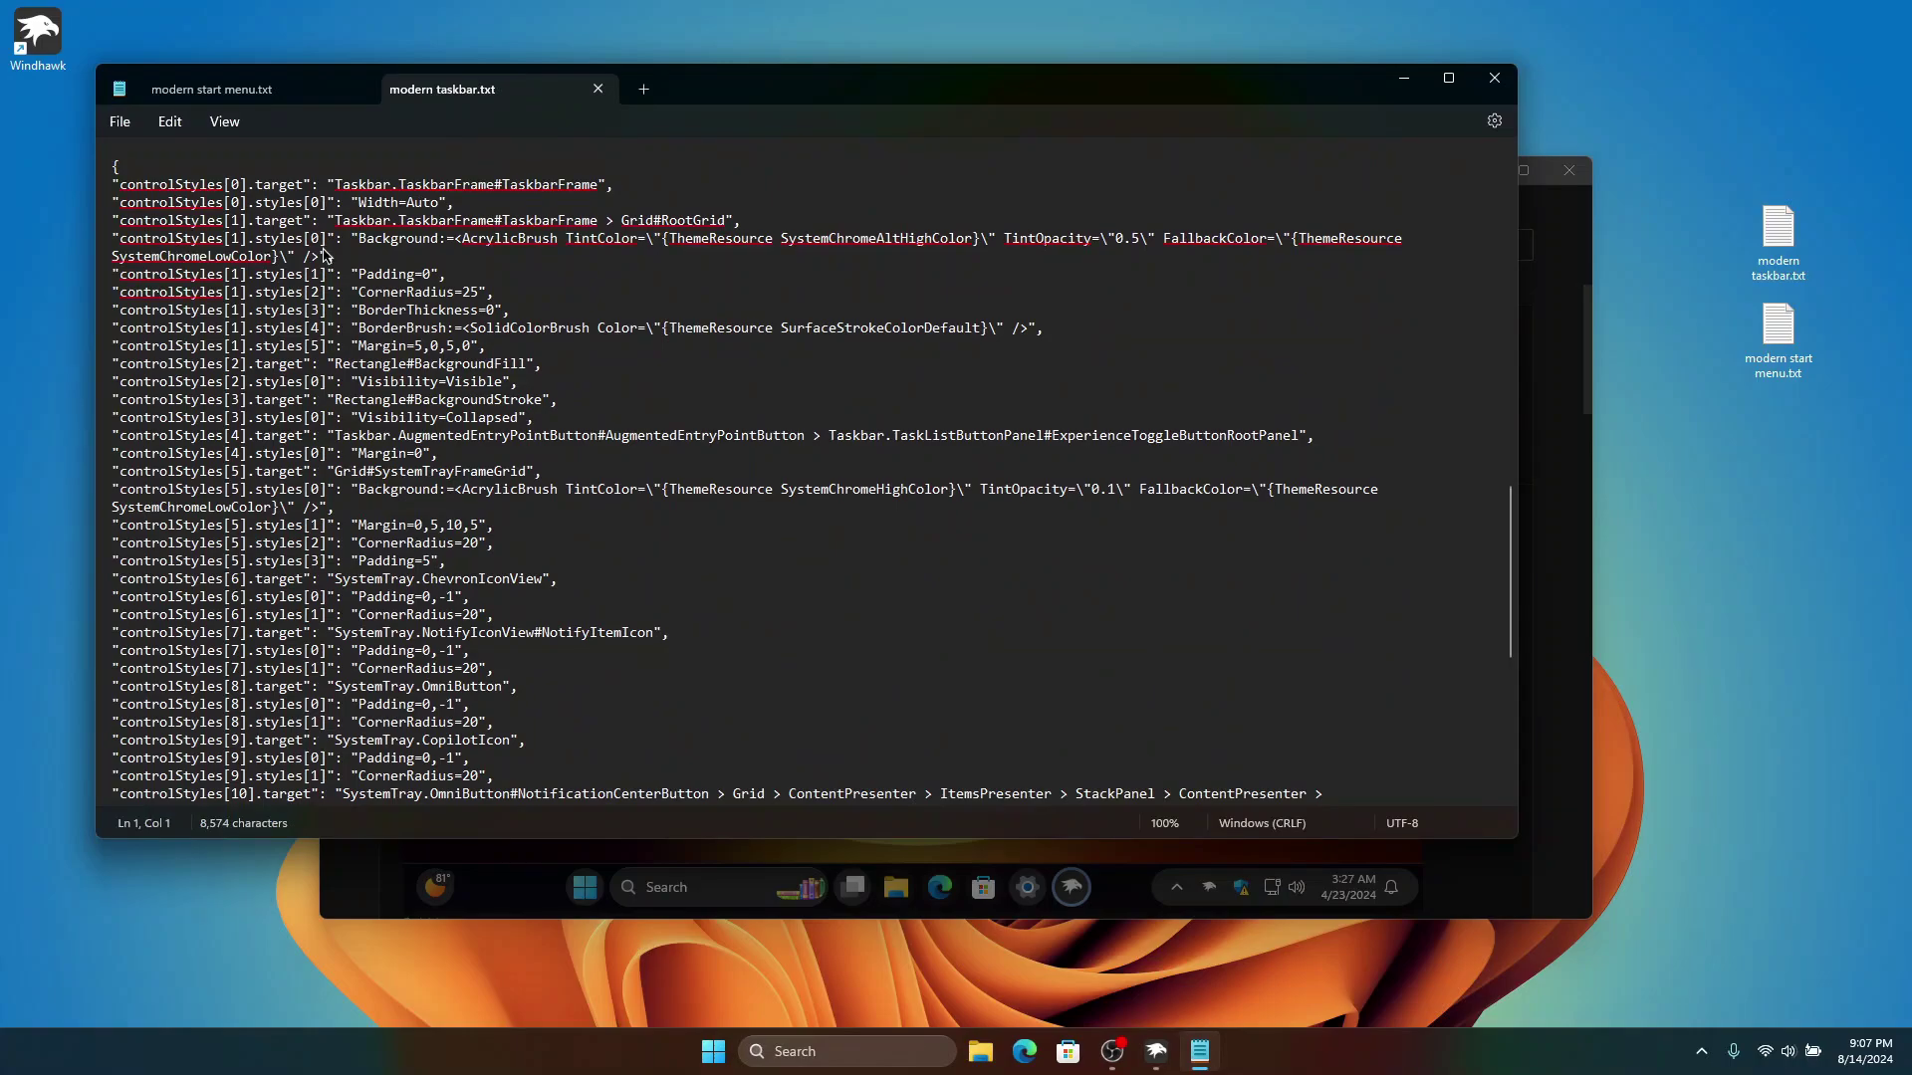
scroll(324, 254, "down", 6)
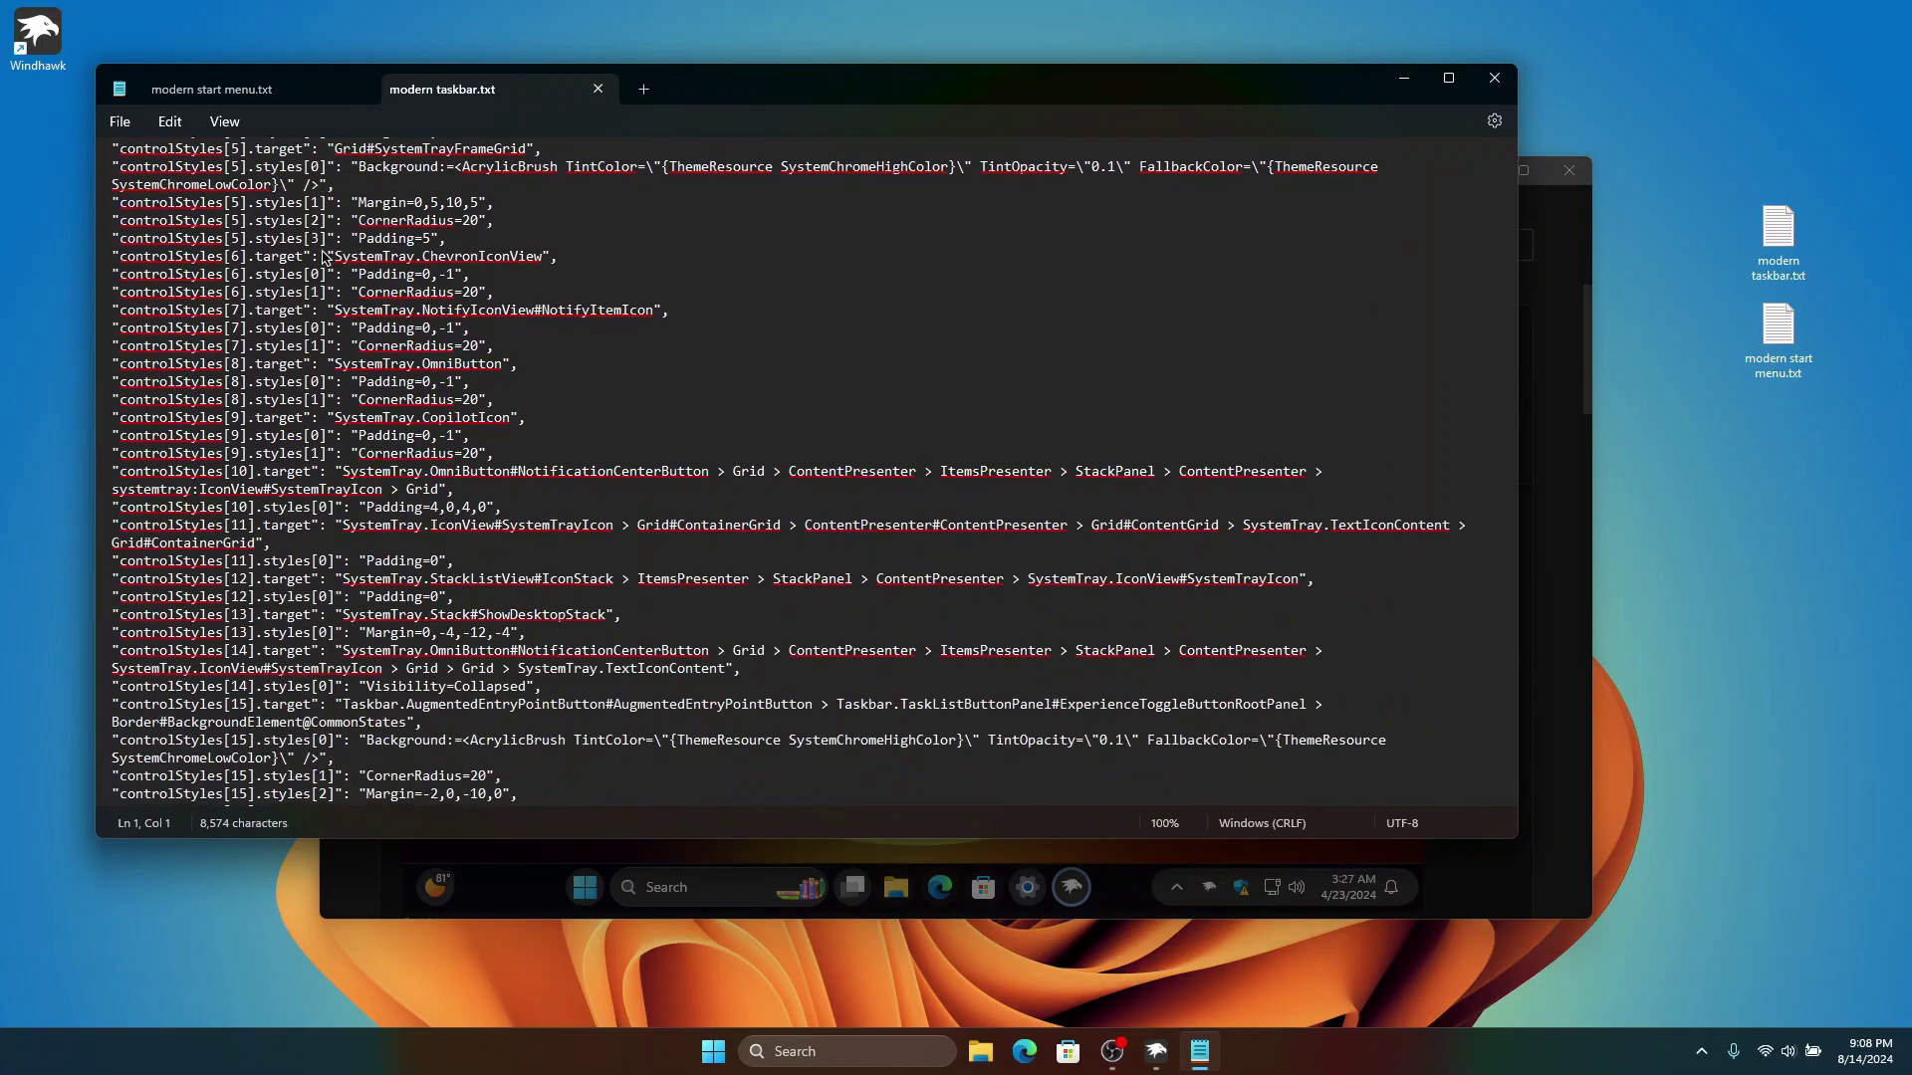
scroll(323, 256, "up", 3)
scroll(318, 249, "down", 9)
scroll(304, 224, "up", 13)
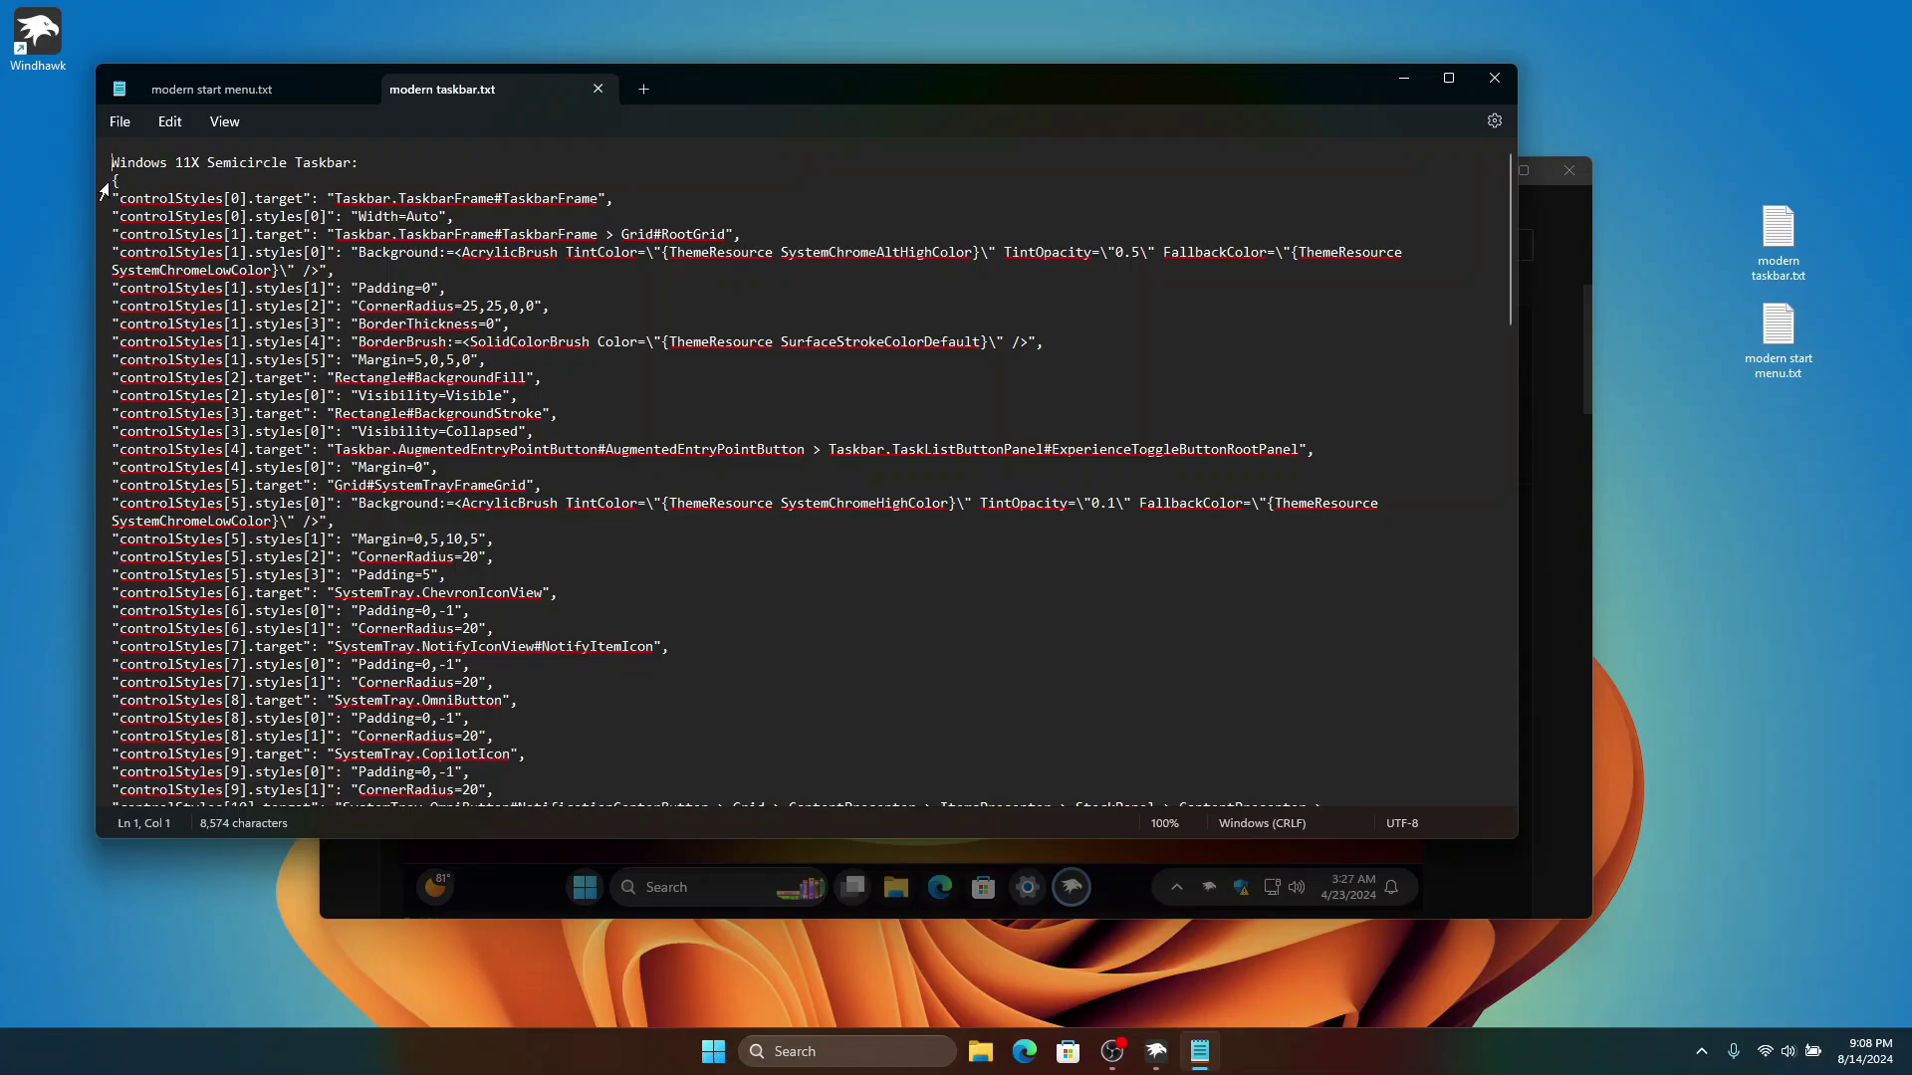
left_click_drag(115, 181, 1277, 450)
left_click(1570, 548)
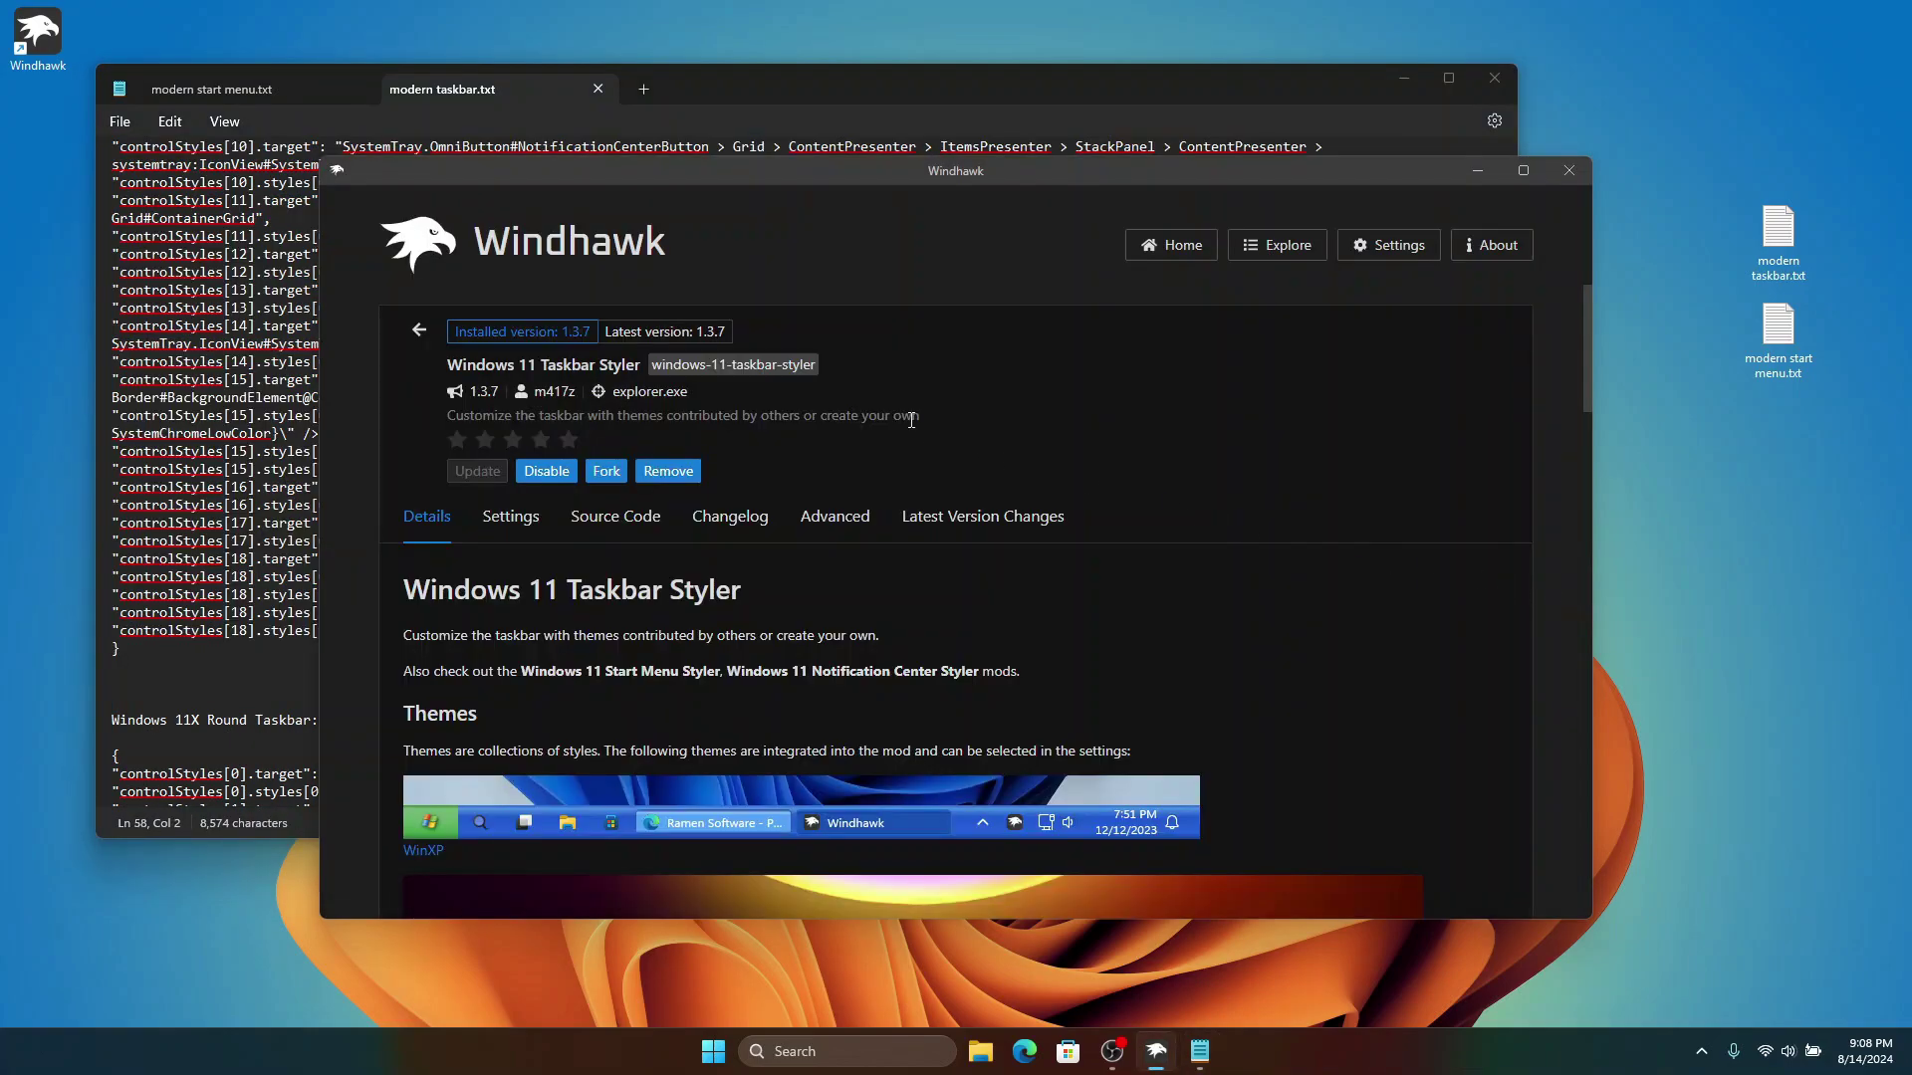
Step: Replace the Taskbar Styler's advanced mod settings with the Semicircle Taskbar code and save
left_click(834, 518)
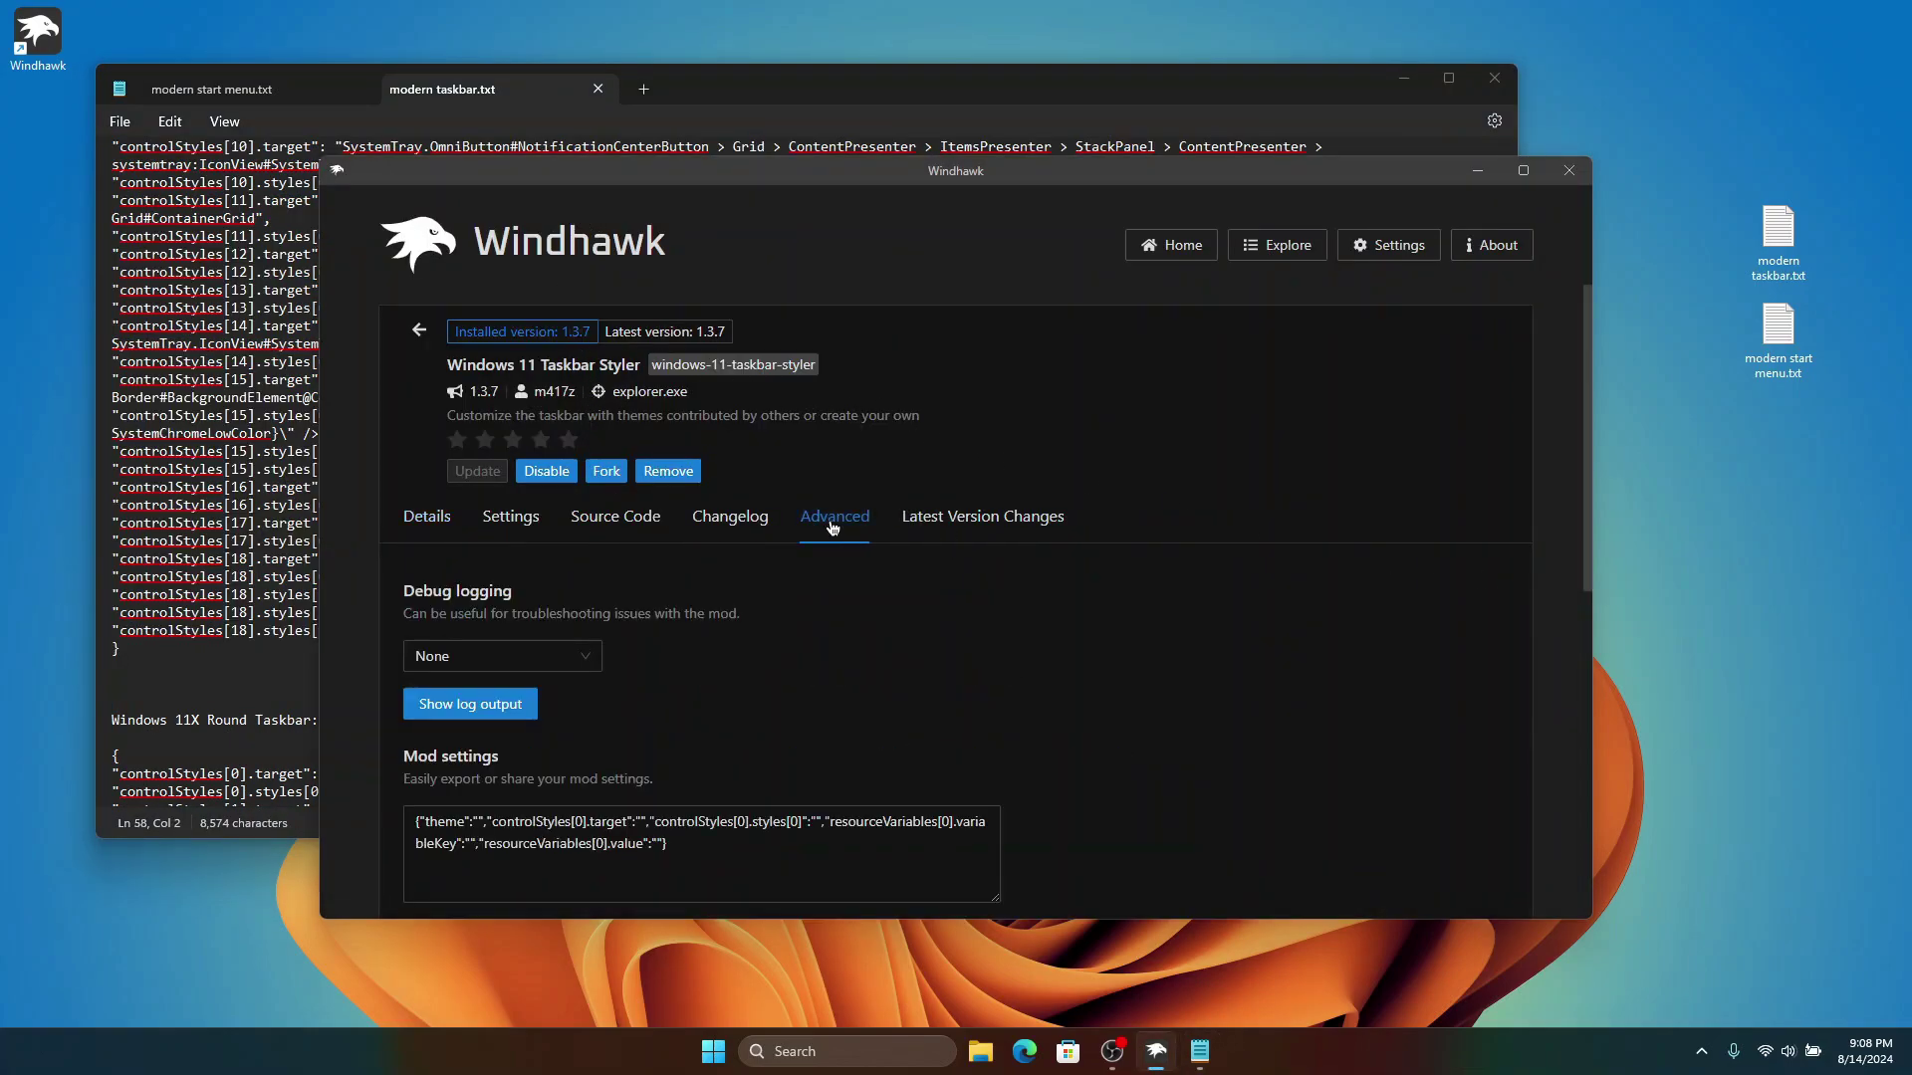
double_click(625, 836)
key("ctrl+a")
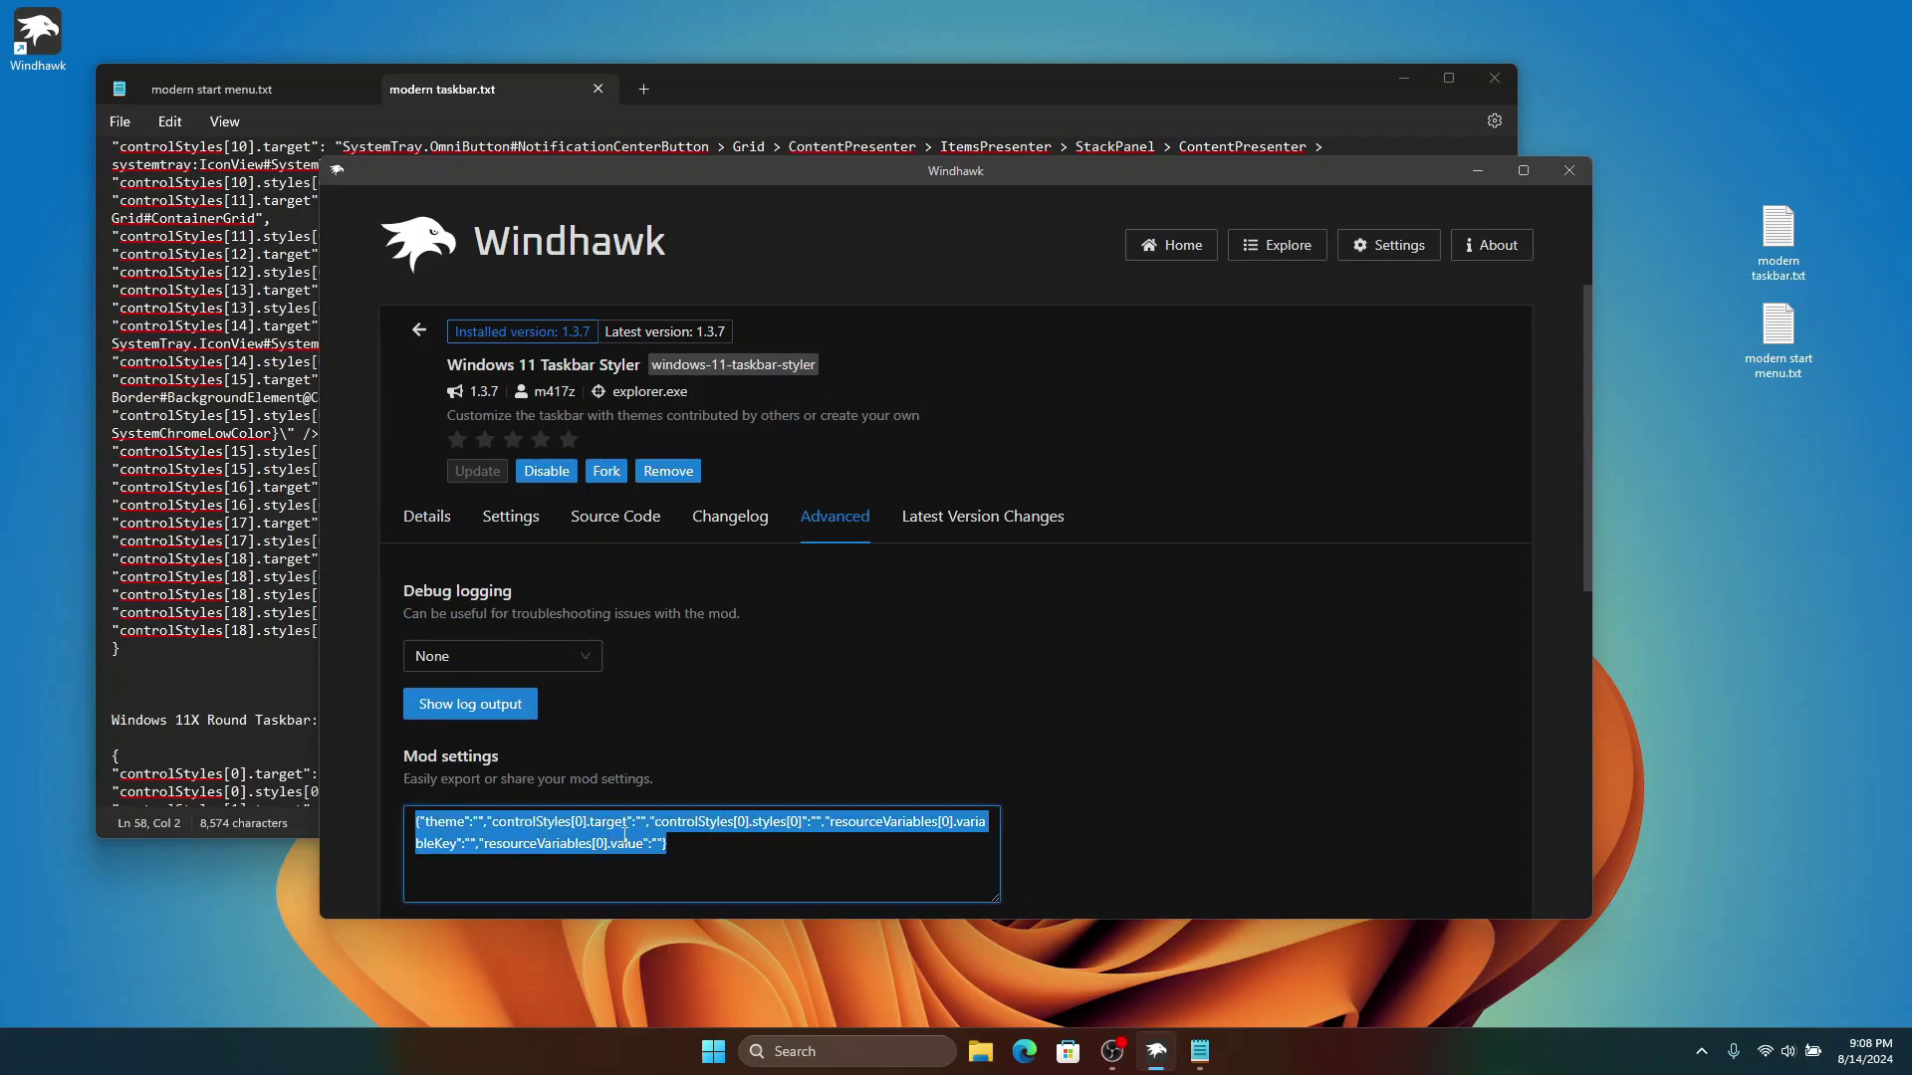
key("BackSpace")
key("ctrl+v")
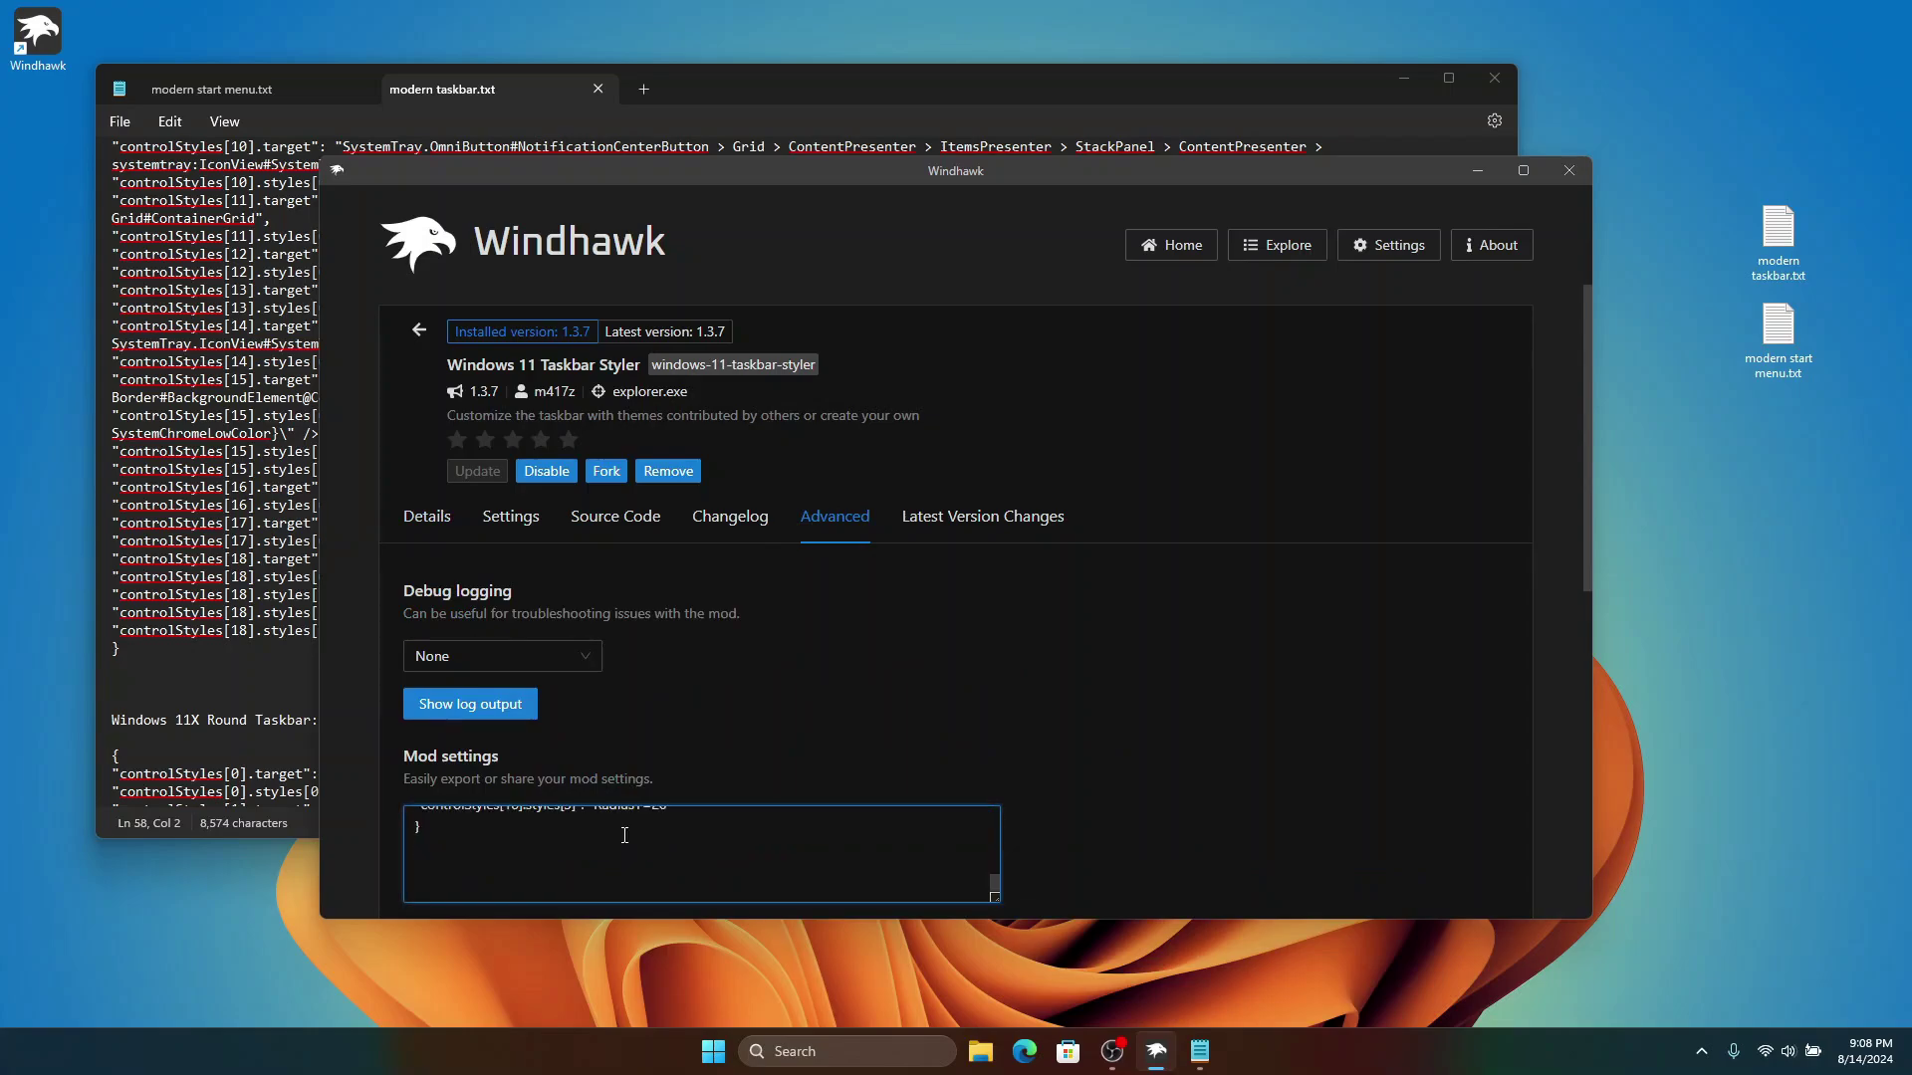
scroll(642, 823, "down", 2)
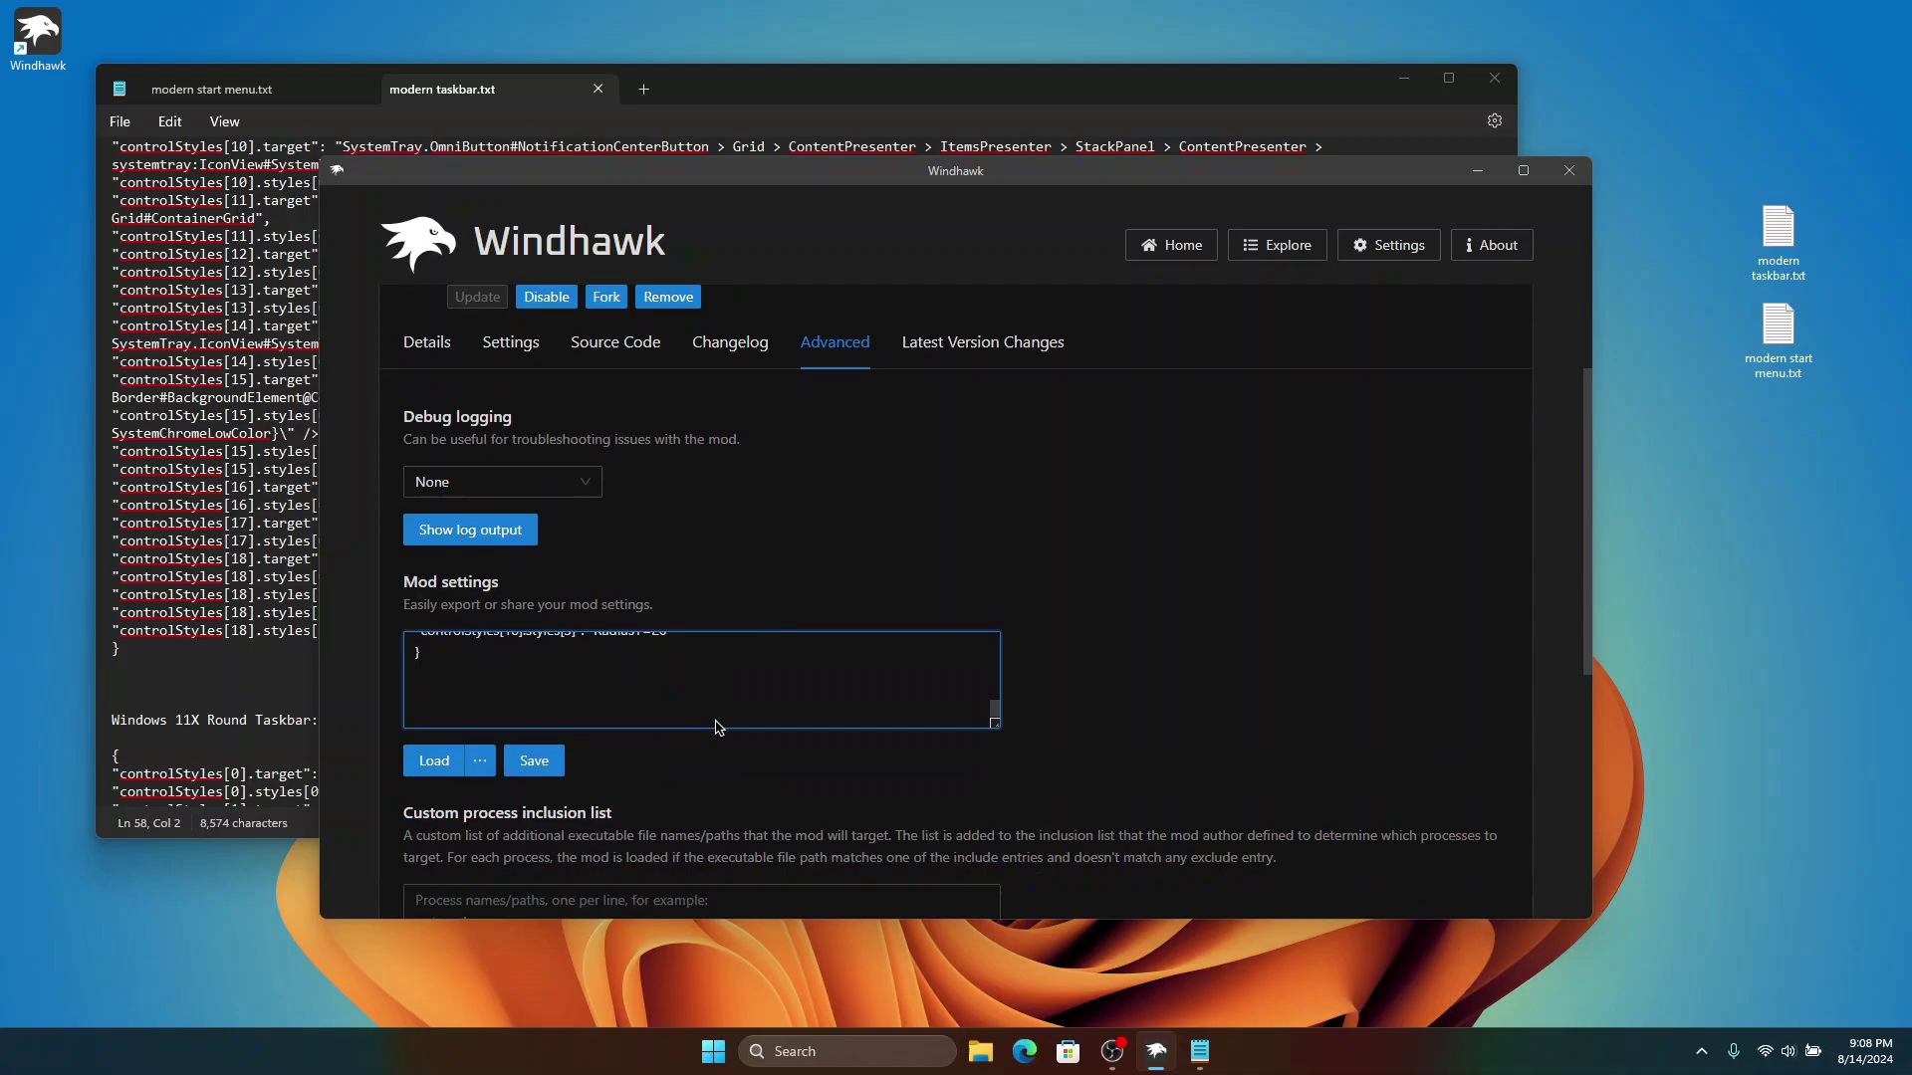
left_click(535, 737)
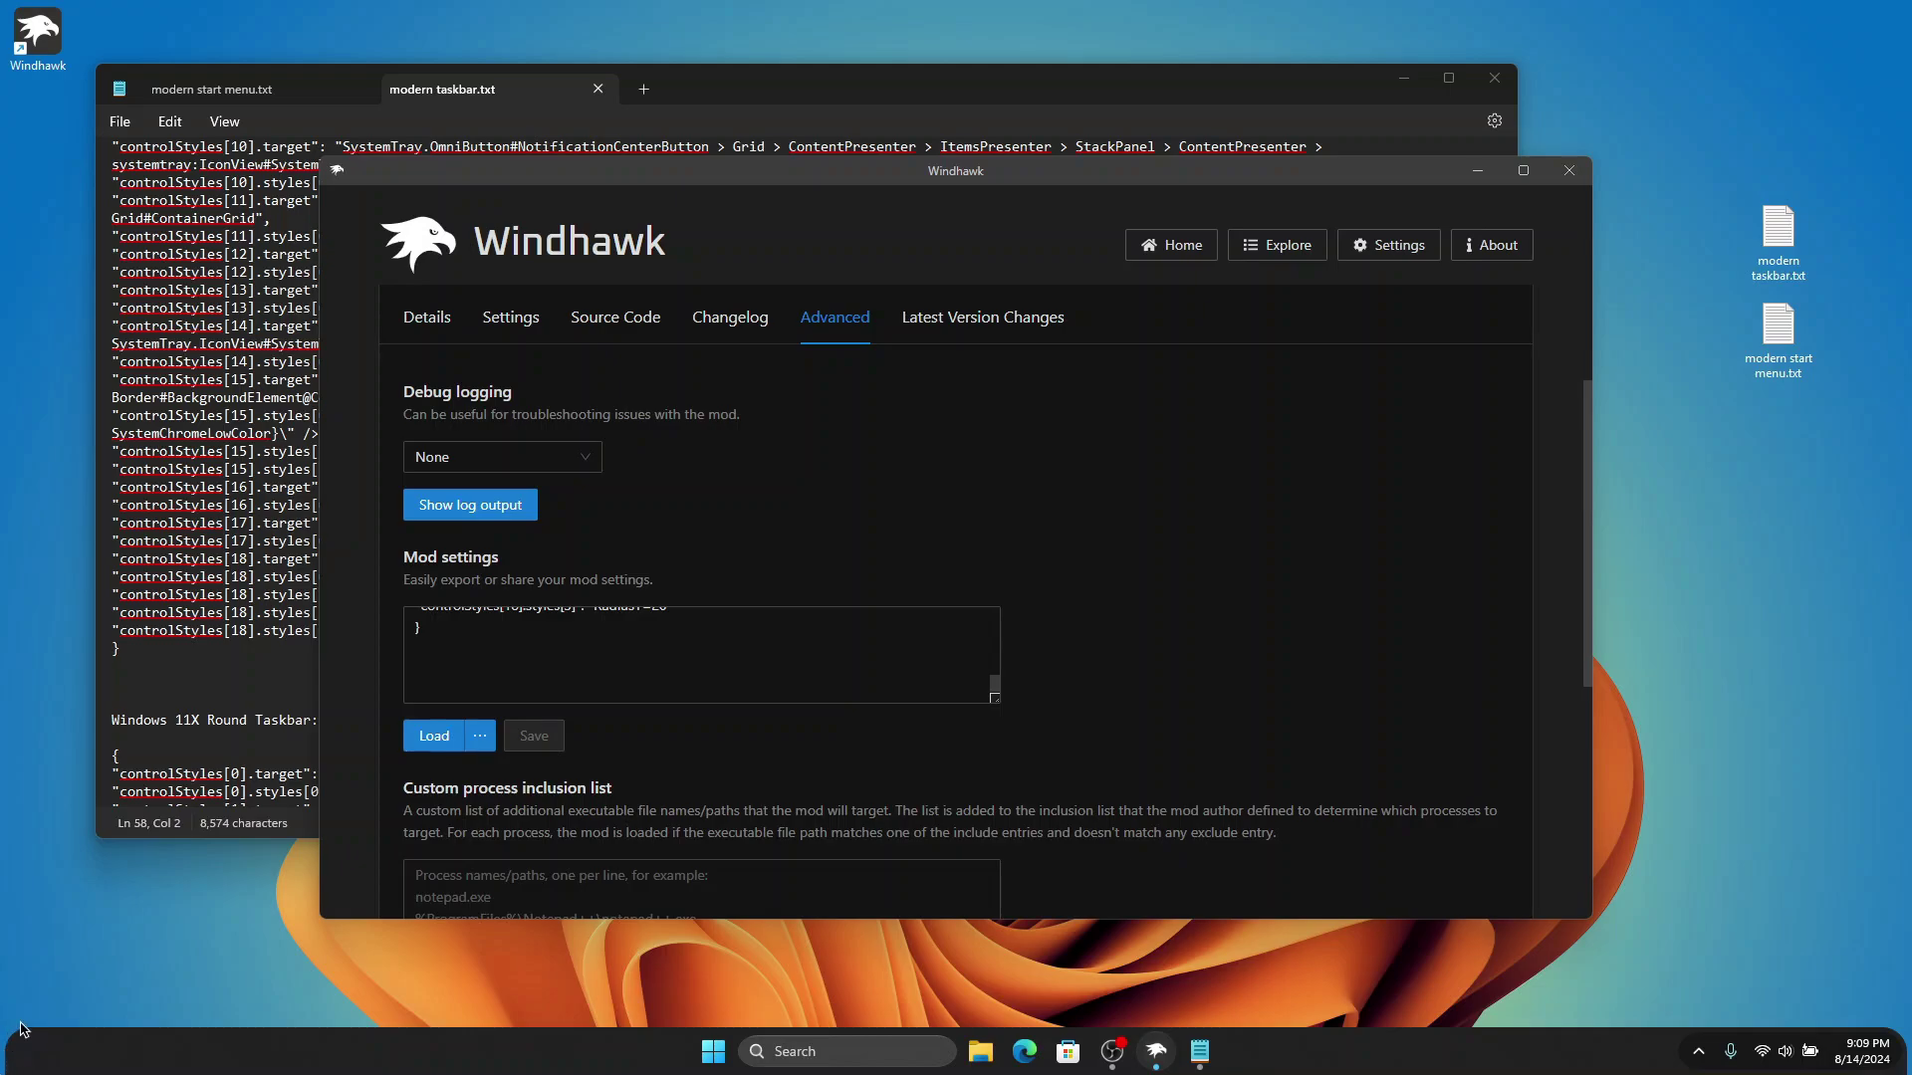
Step: Preview the Start menu, then bring Notepad forward at the Windows 11X Round Taskbar section
left_click(715, 1050)
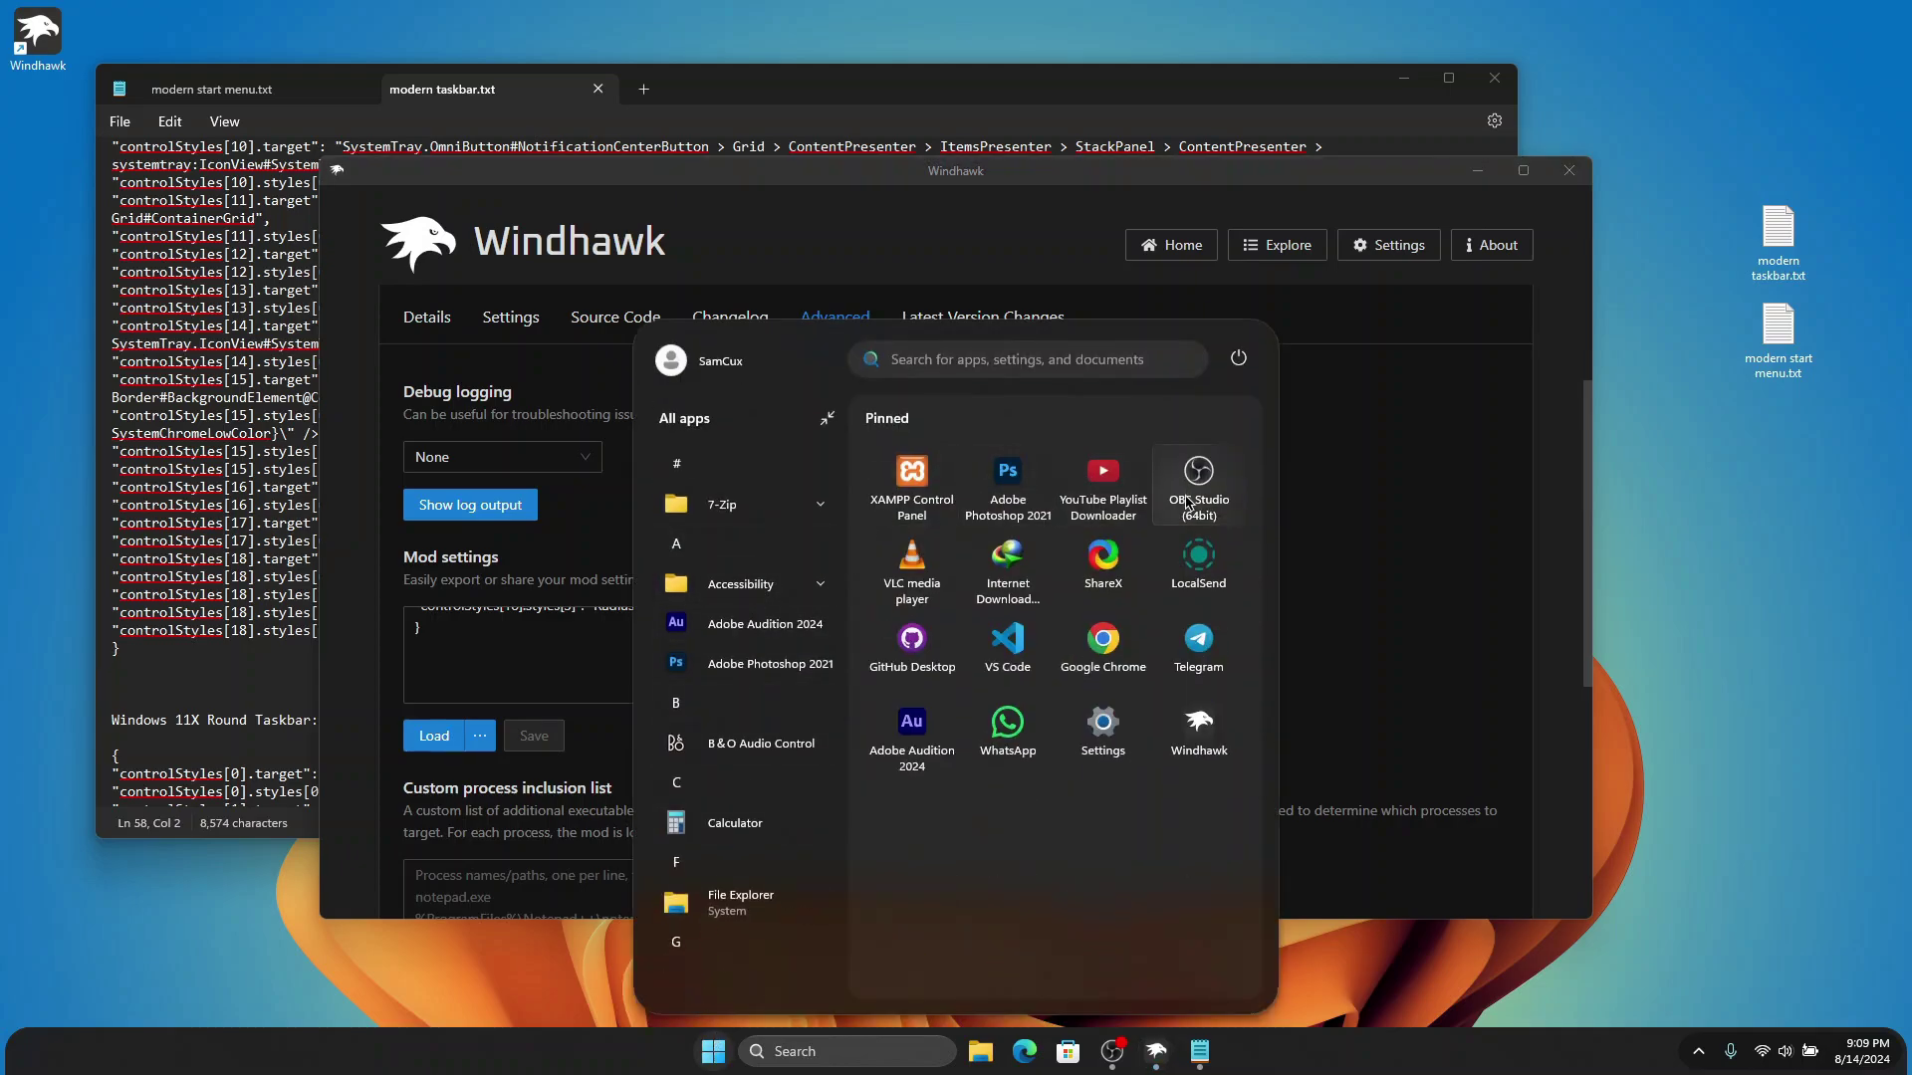
left_click(711, 1054)
left_click(710, 1054)
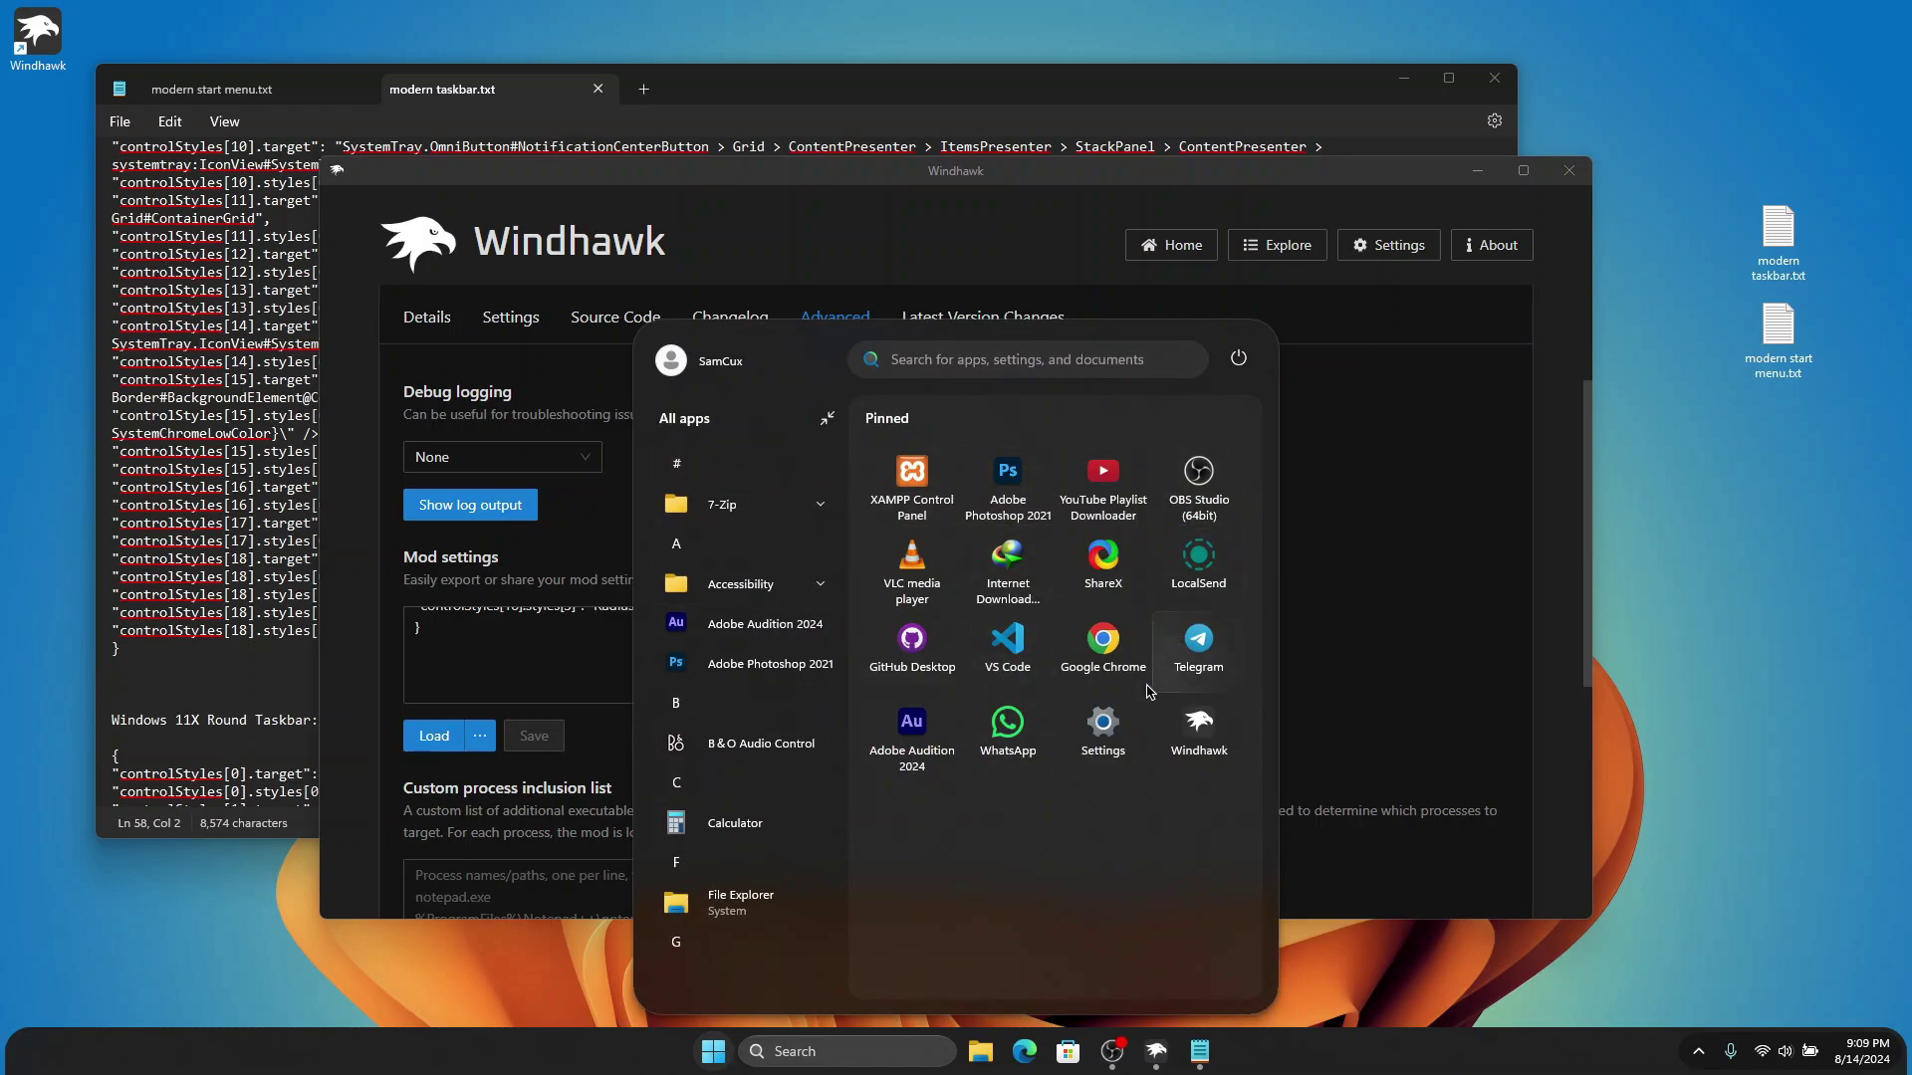
left_click(713, 1057)
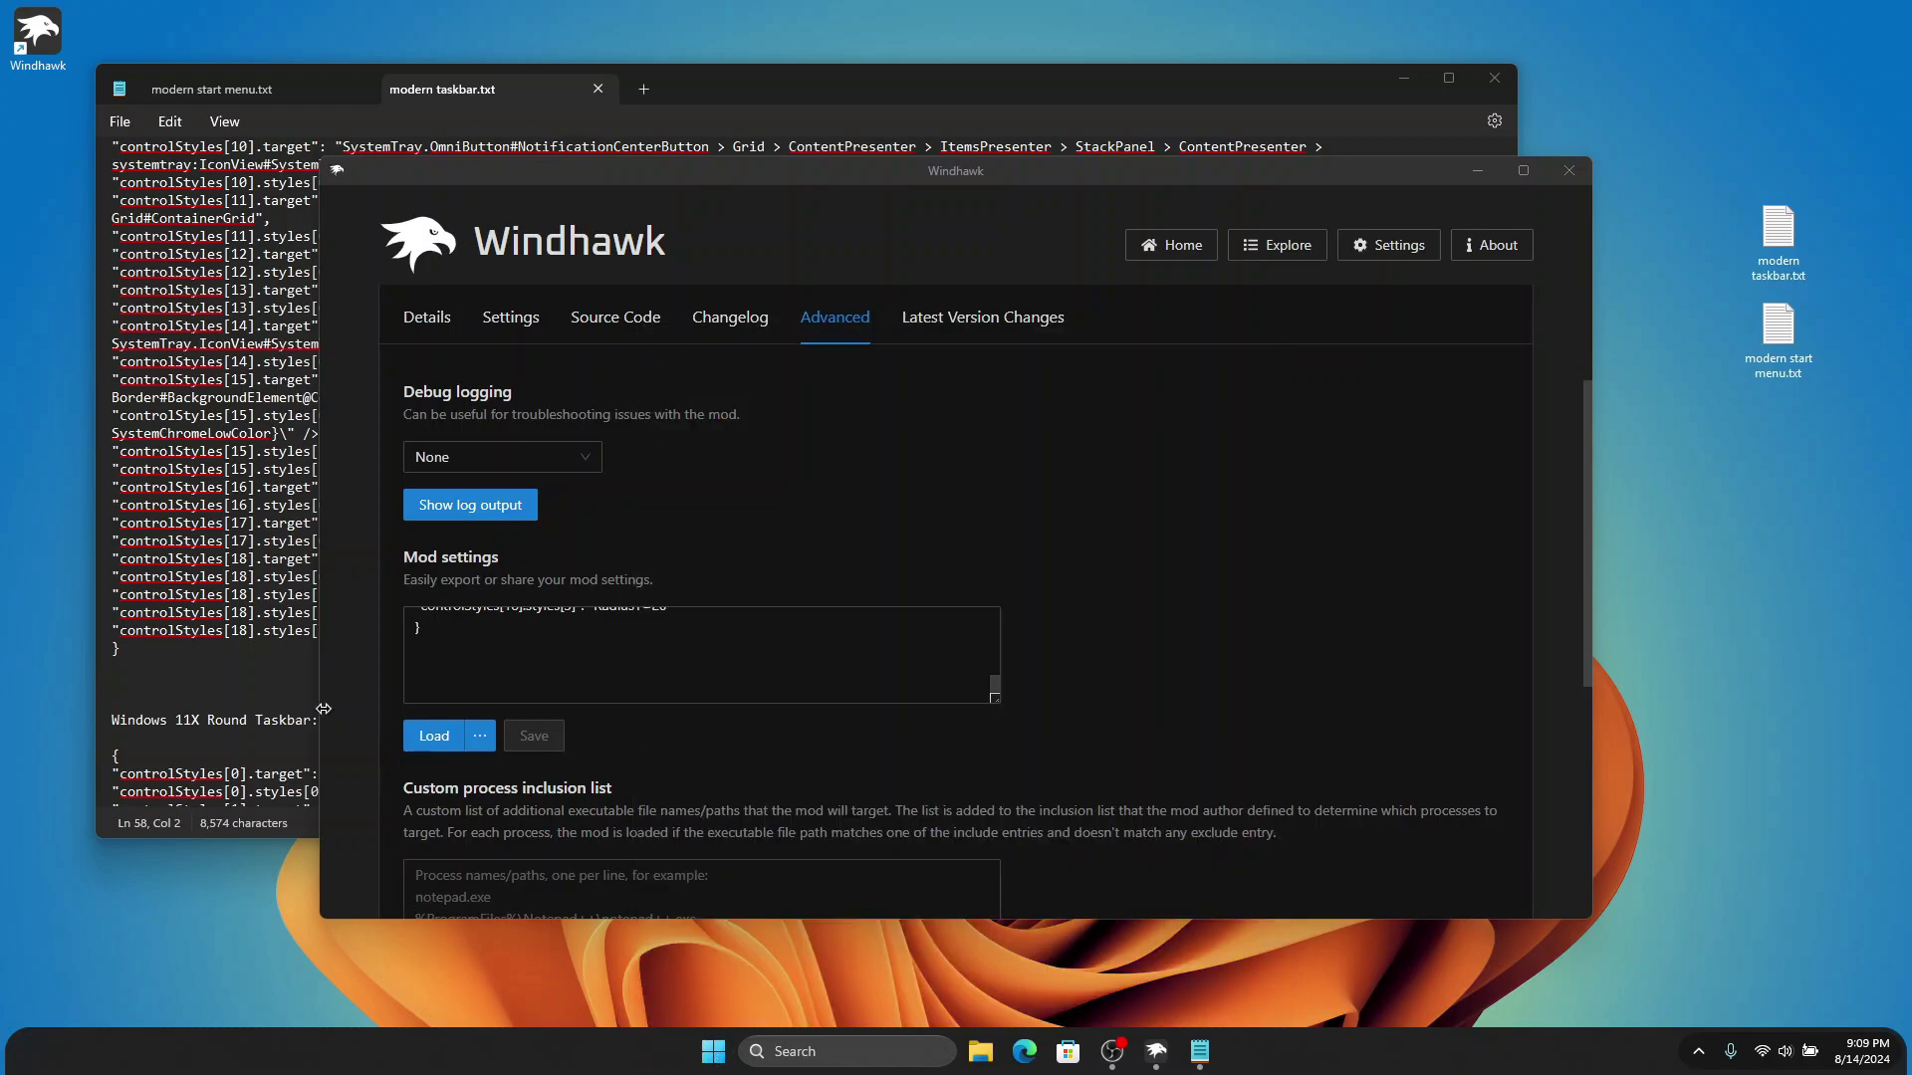
left_click(195, 720)
scroll(91, 611, "down", 2)
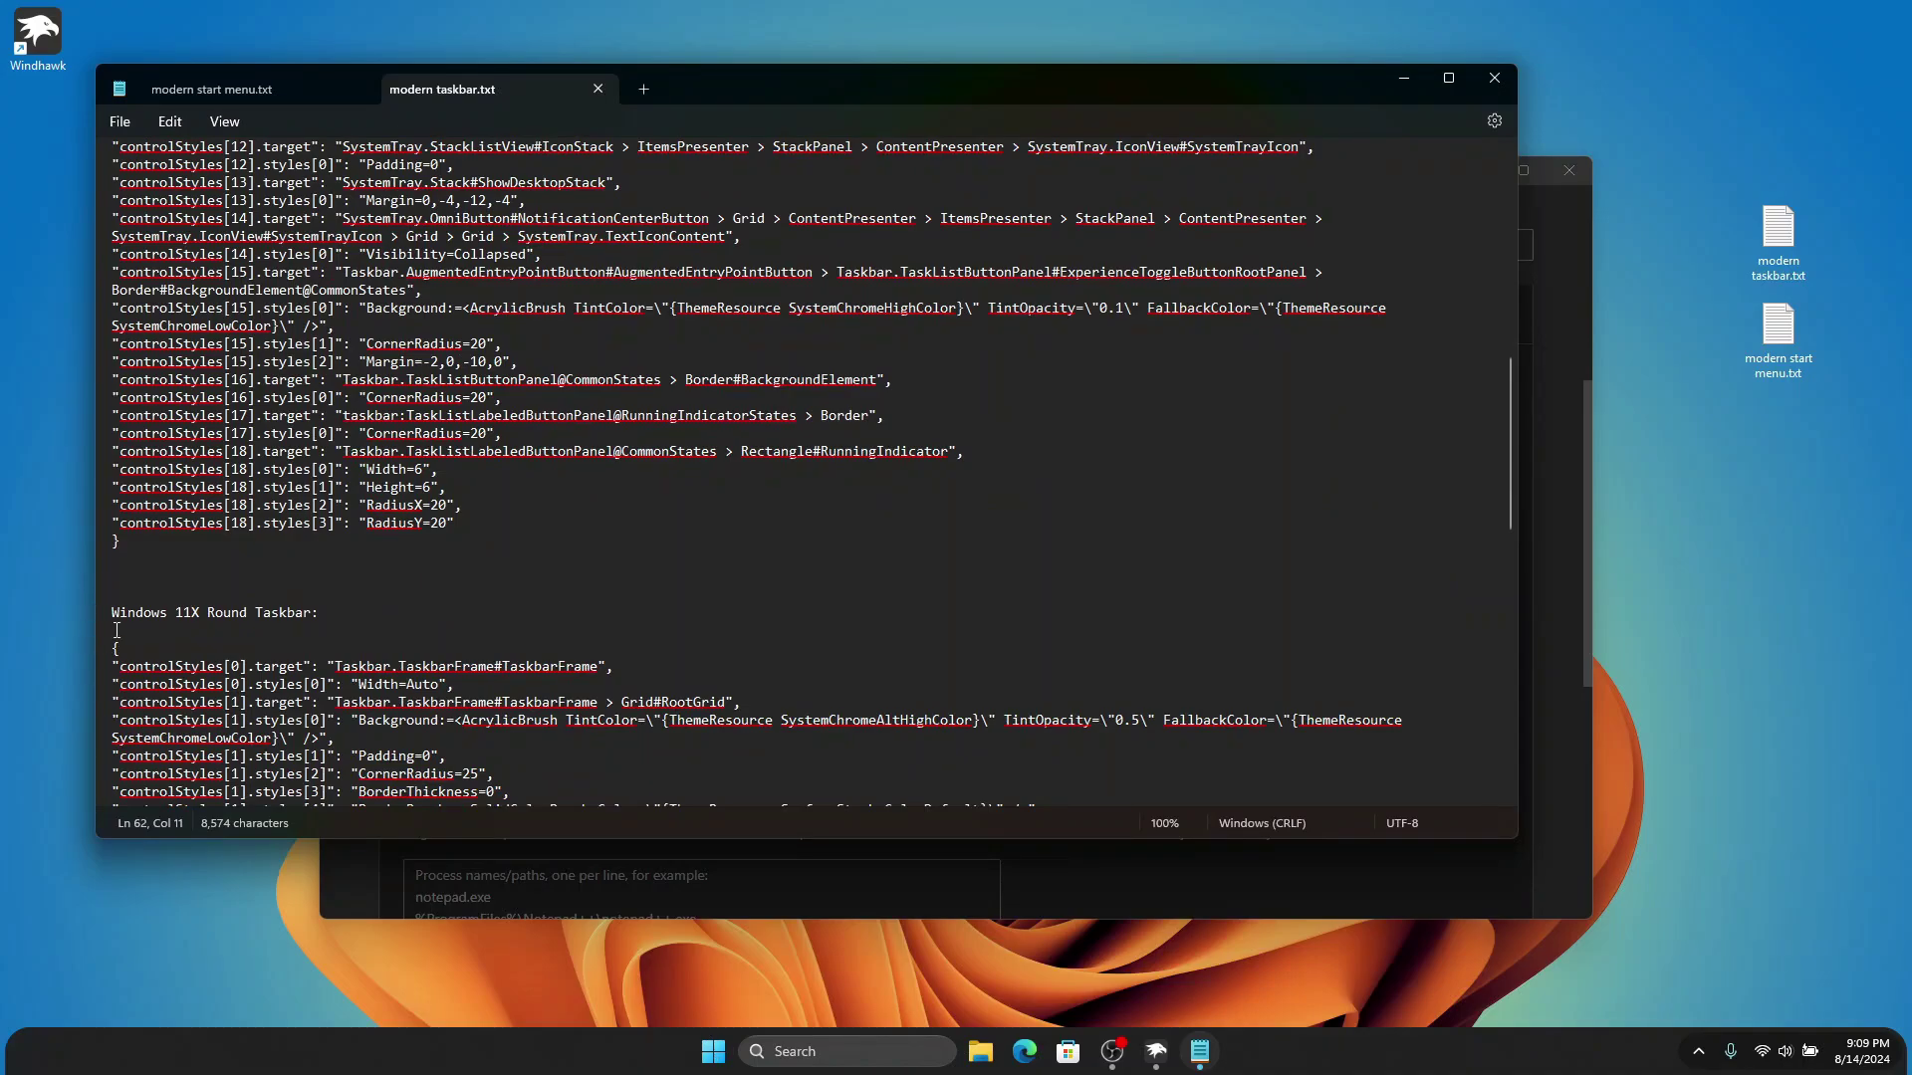
Step: Select the whole Windows 11X Round Taskbar block down to its closing brace and copy it
left_click_drag(116, 630, 214, 666)
left_click_drag(134, 774, 136, 884)
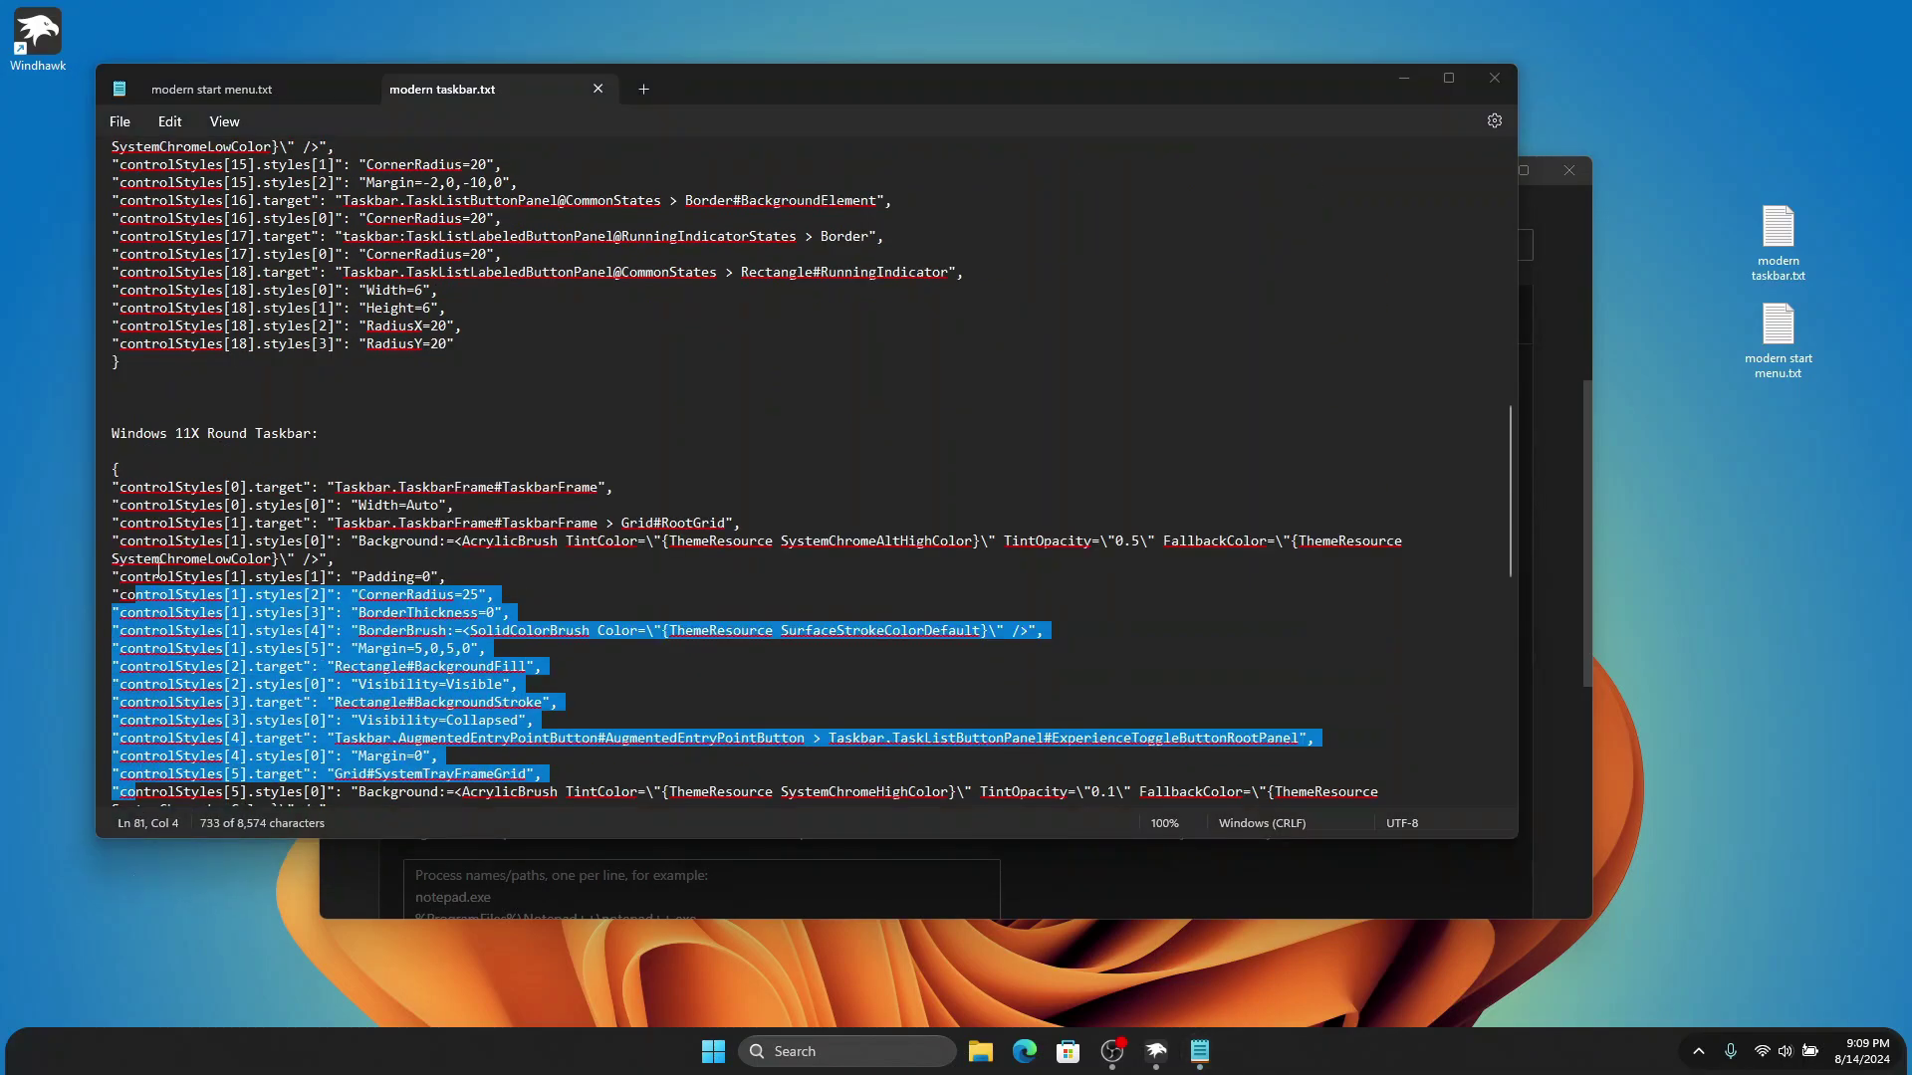
left_click(128, 445)
scroll(192, 571, "down", 15)
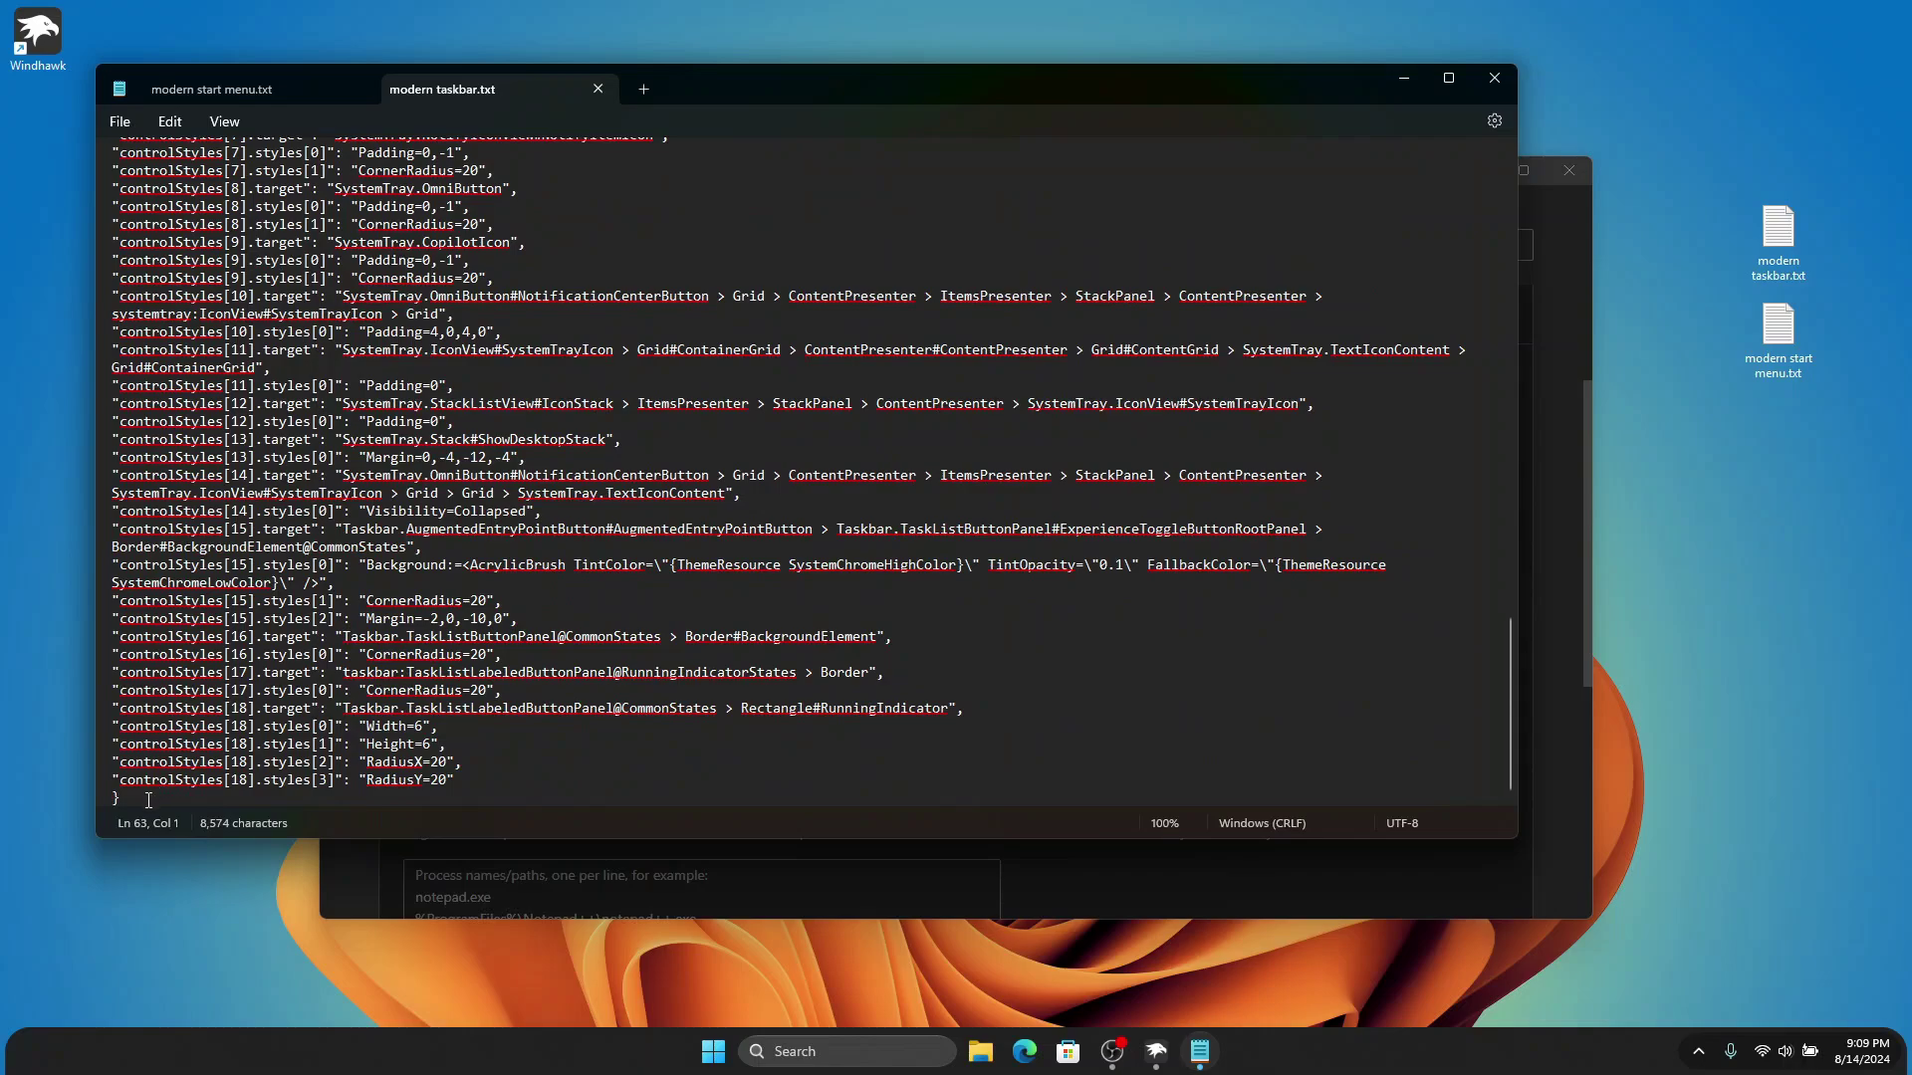
left_click(148, 800, "shift")
right_click(252, 535)
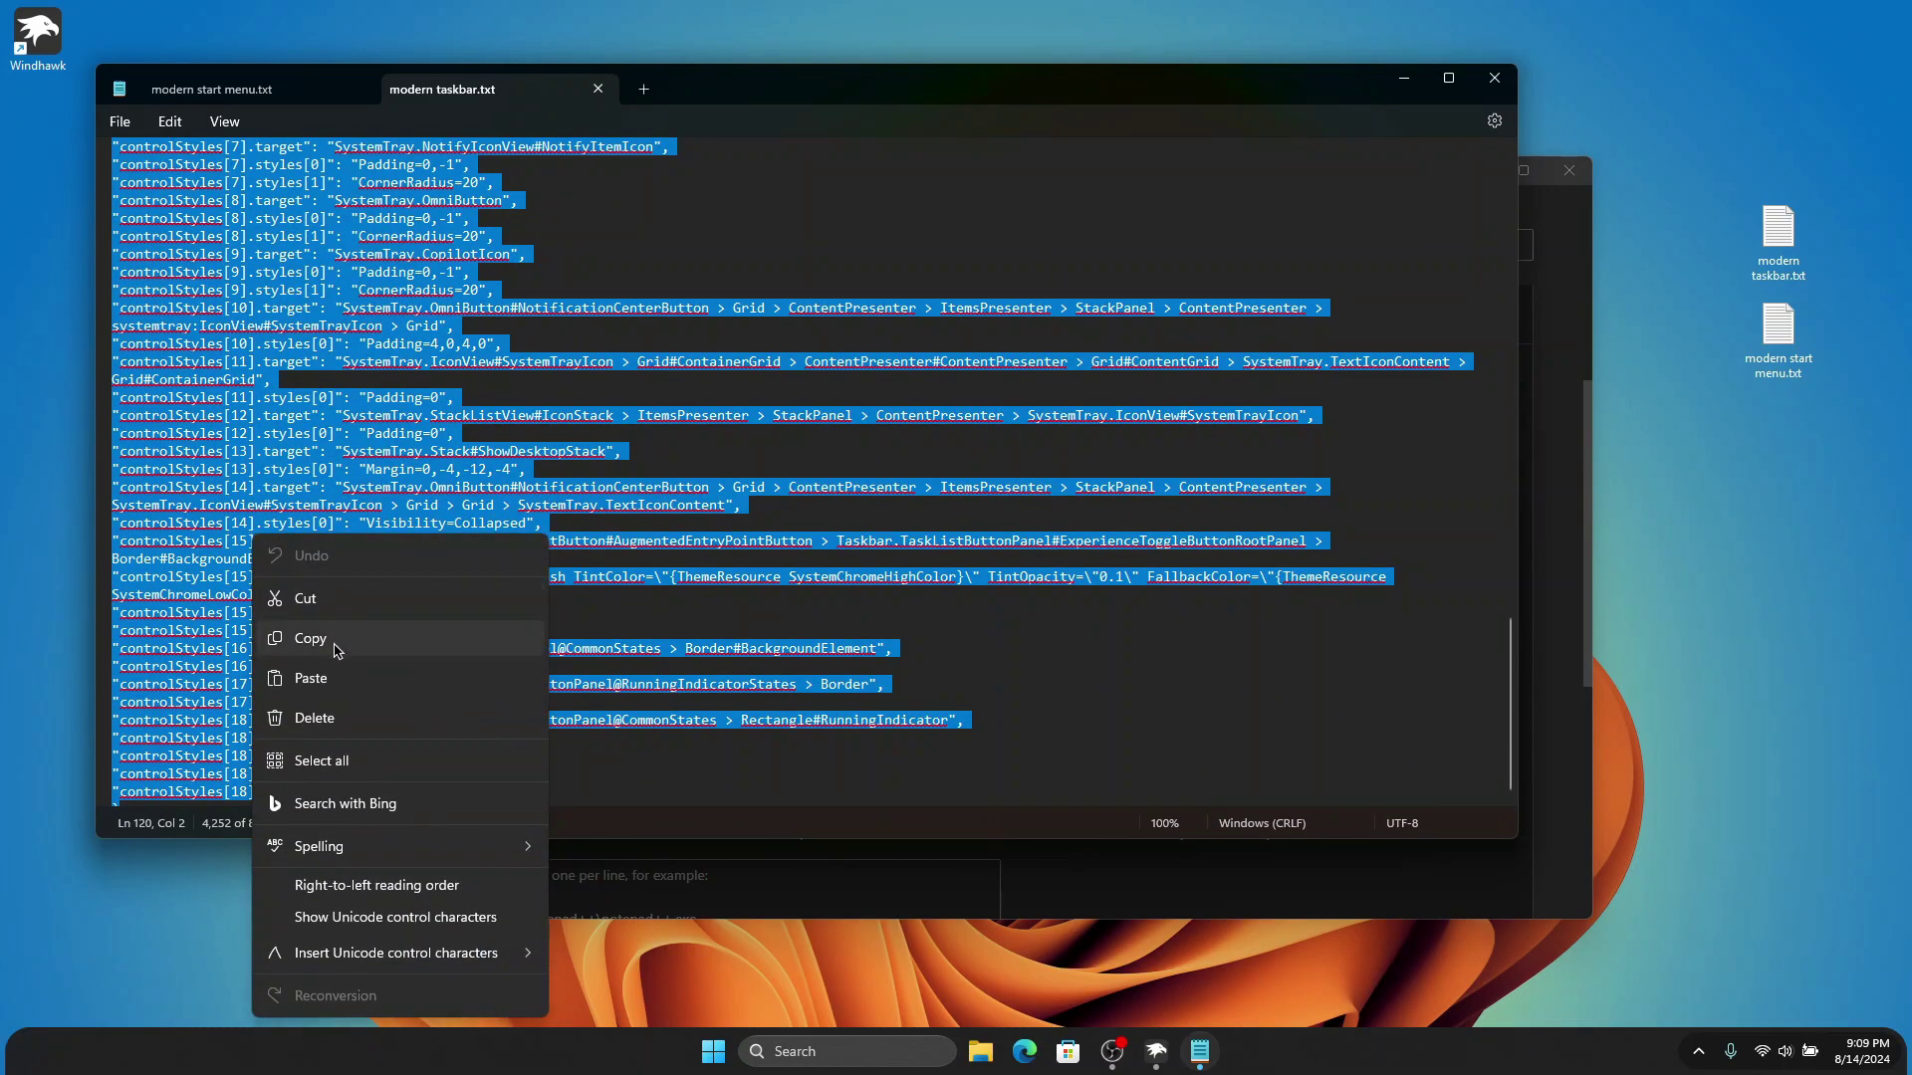
left_click(356, 652)
Step: Overwrite the Taskbar Styler mod settings with the Windows 11X Round Taskbar code and save
left_click(1155, 893)
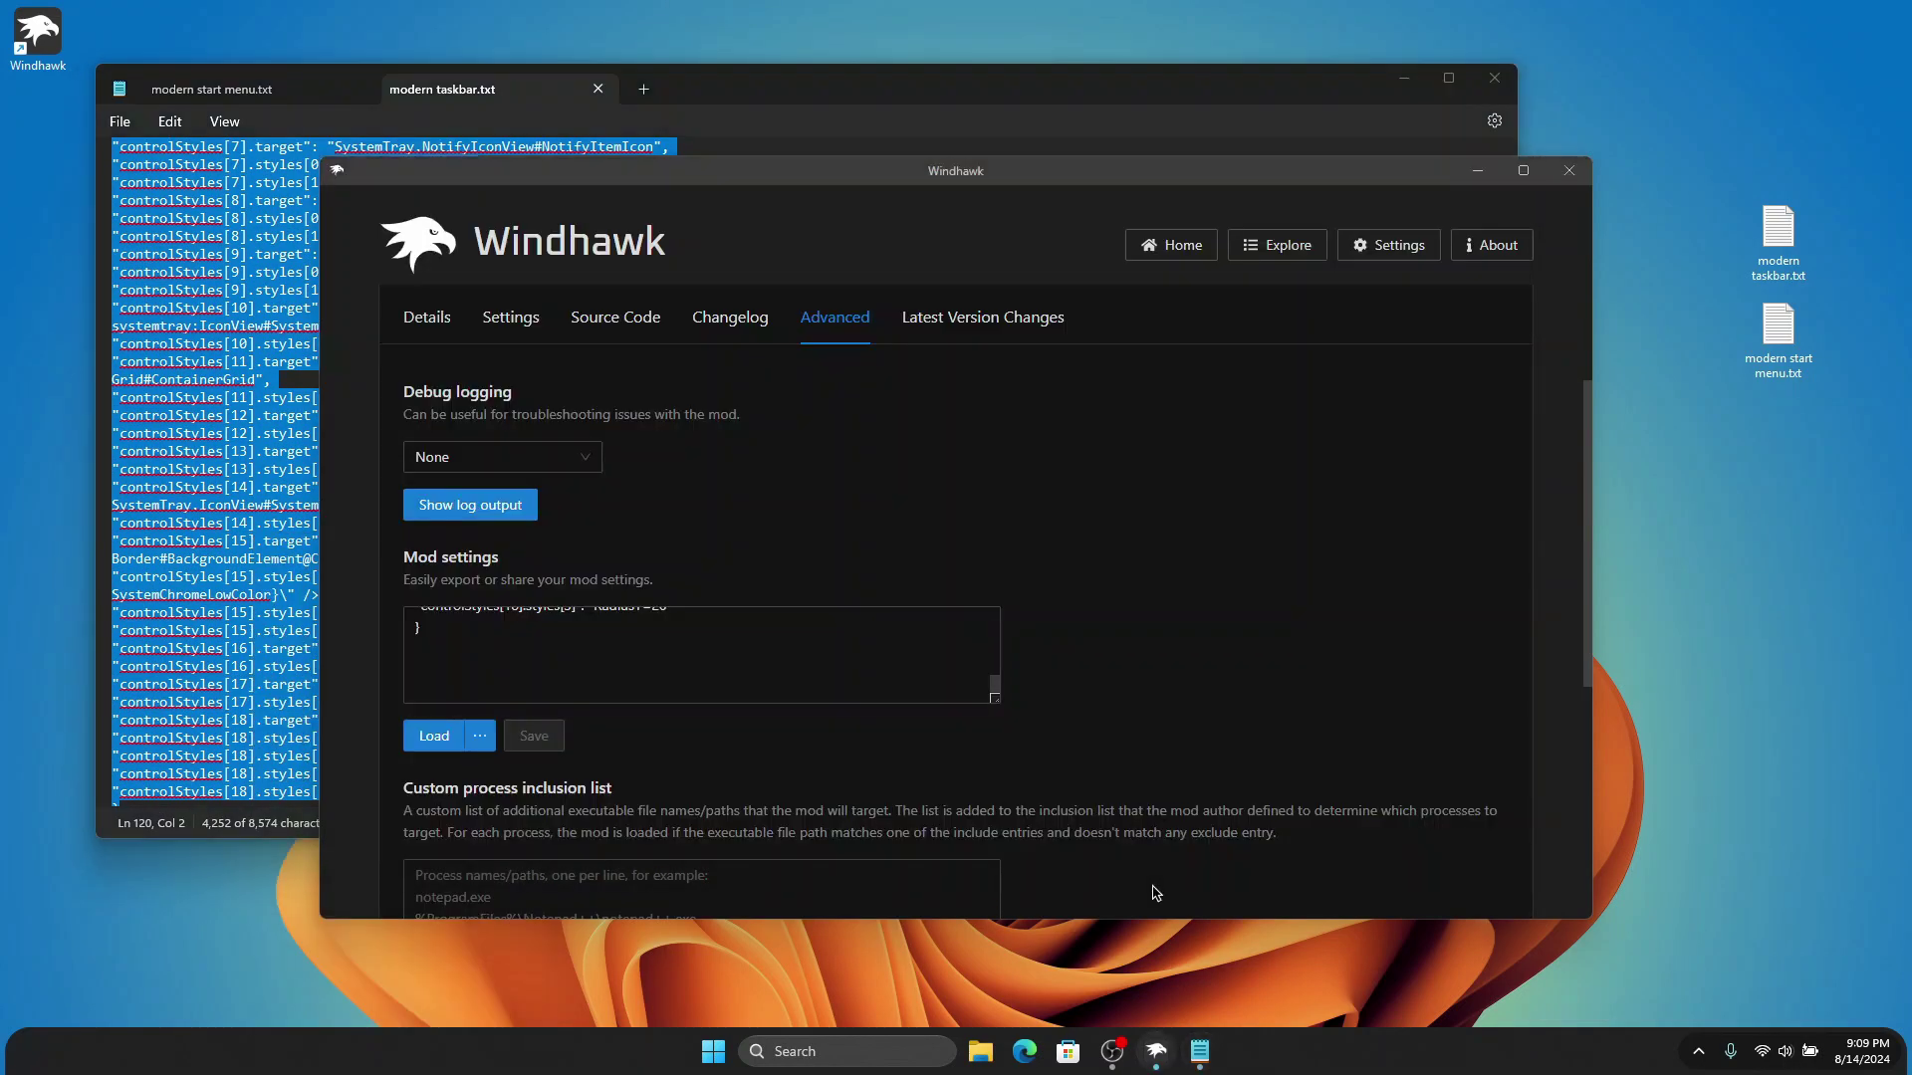
left_click(676, 661)
key("ctrl+a")
key("ctrl+v")
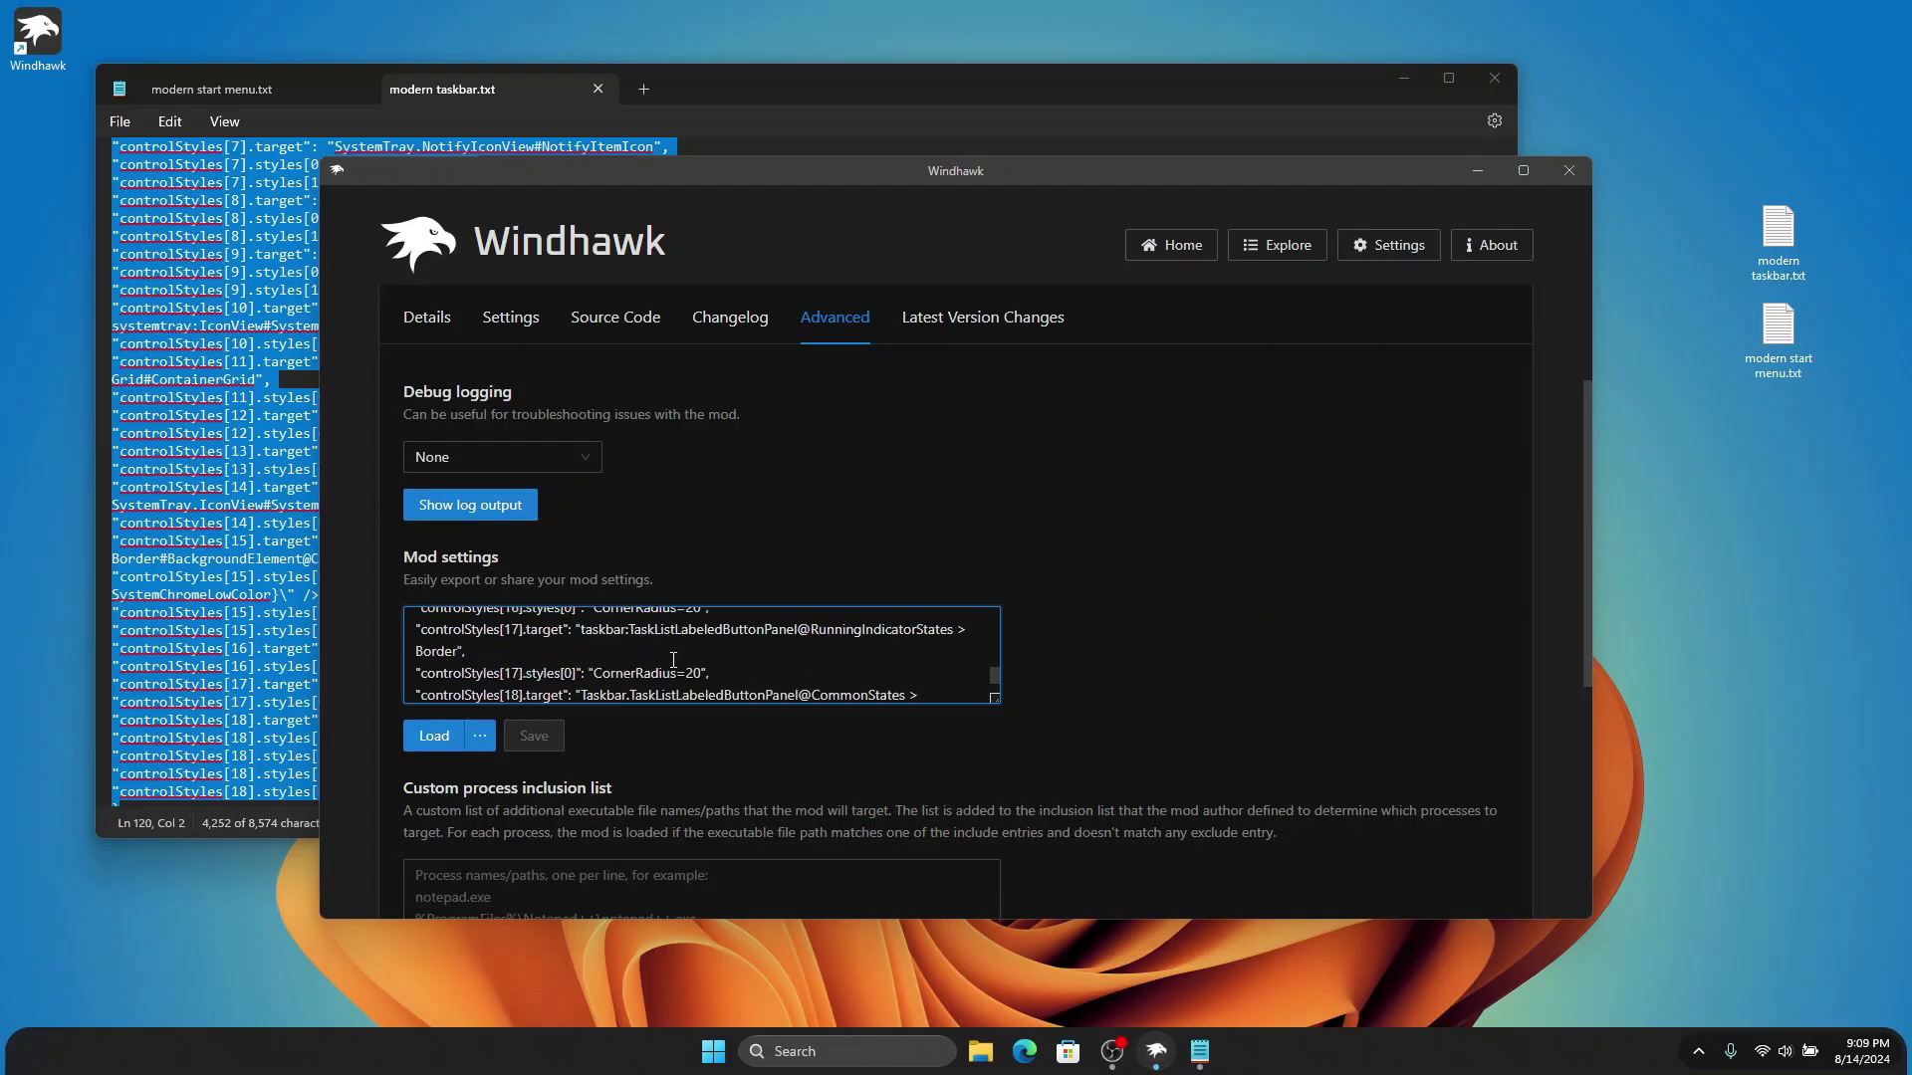
key("ctrl+a")
key("BackSpace")
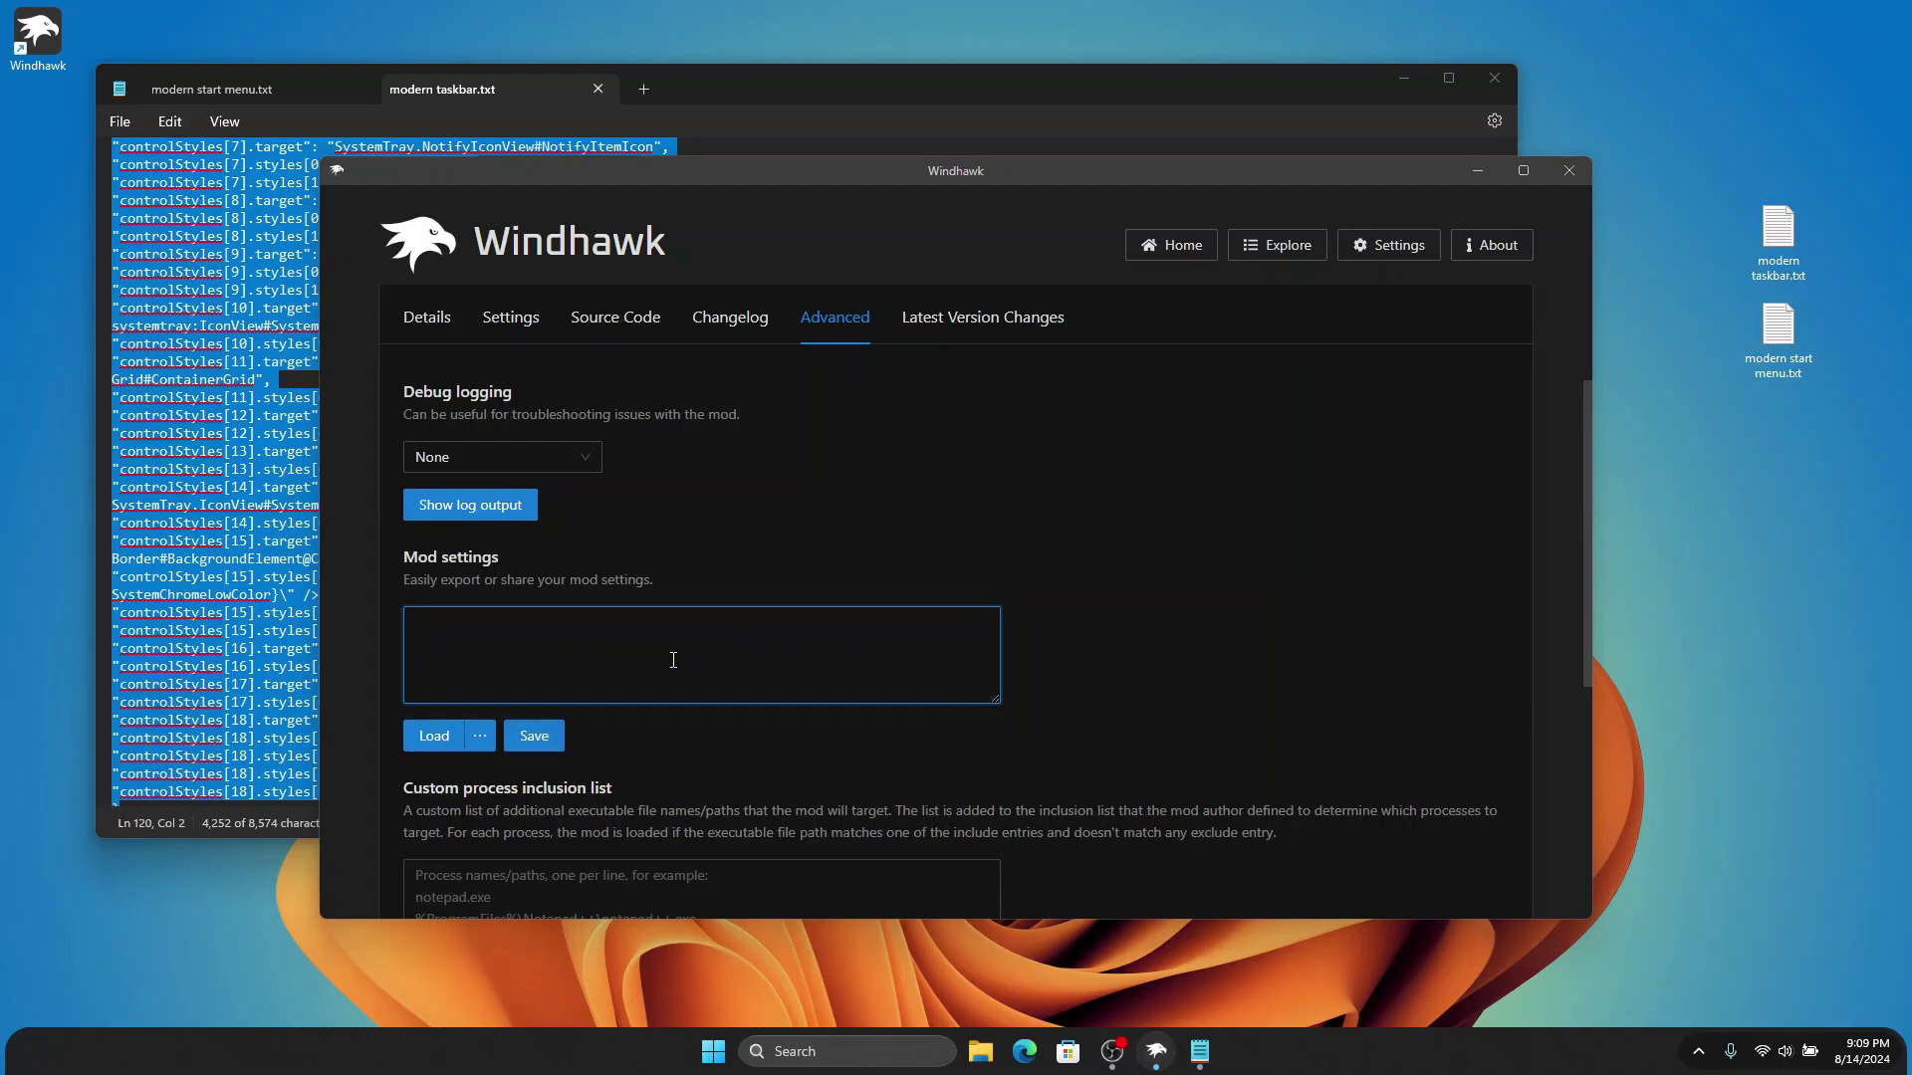
key("ctrl+v")
left_click(536, 737)
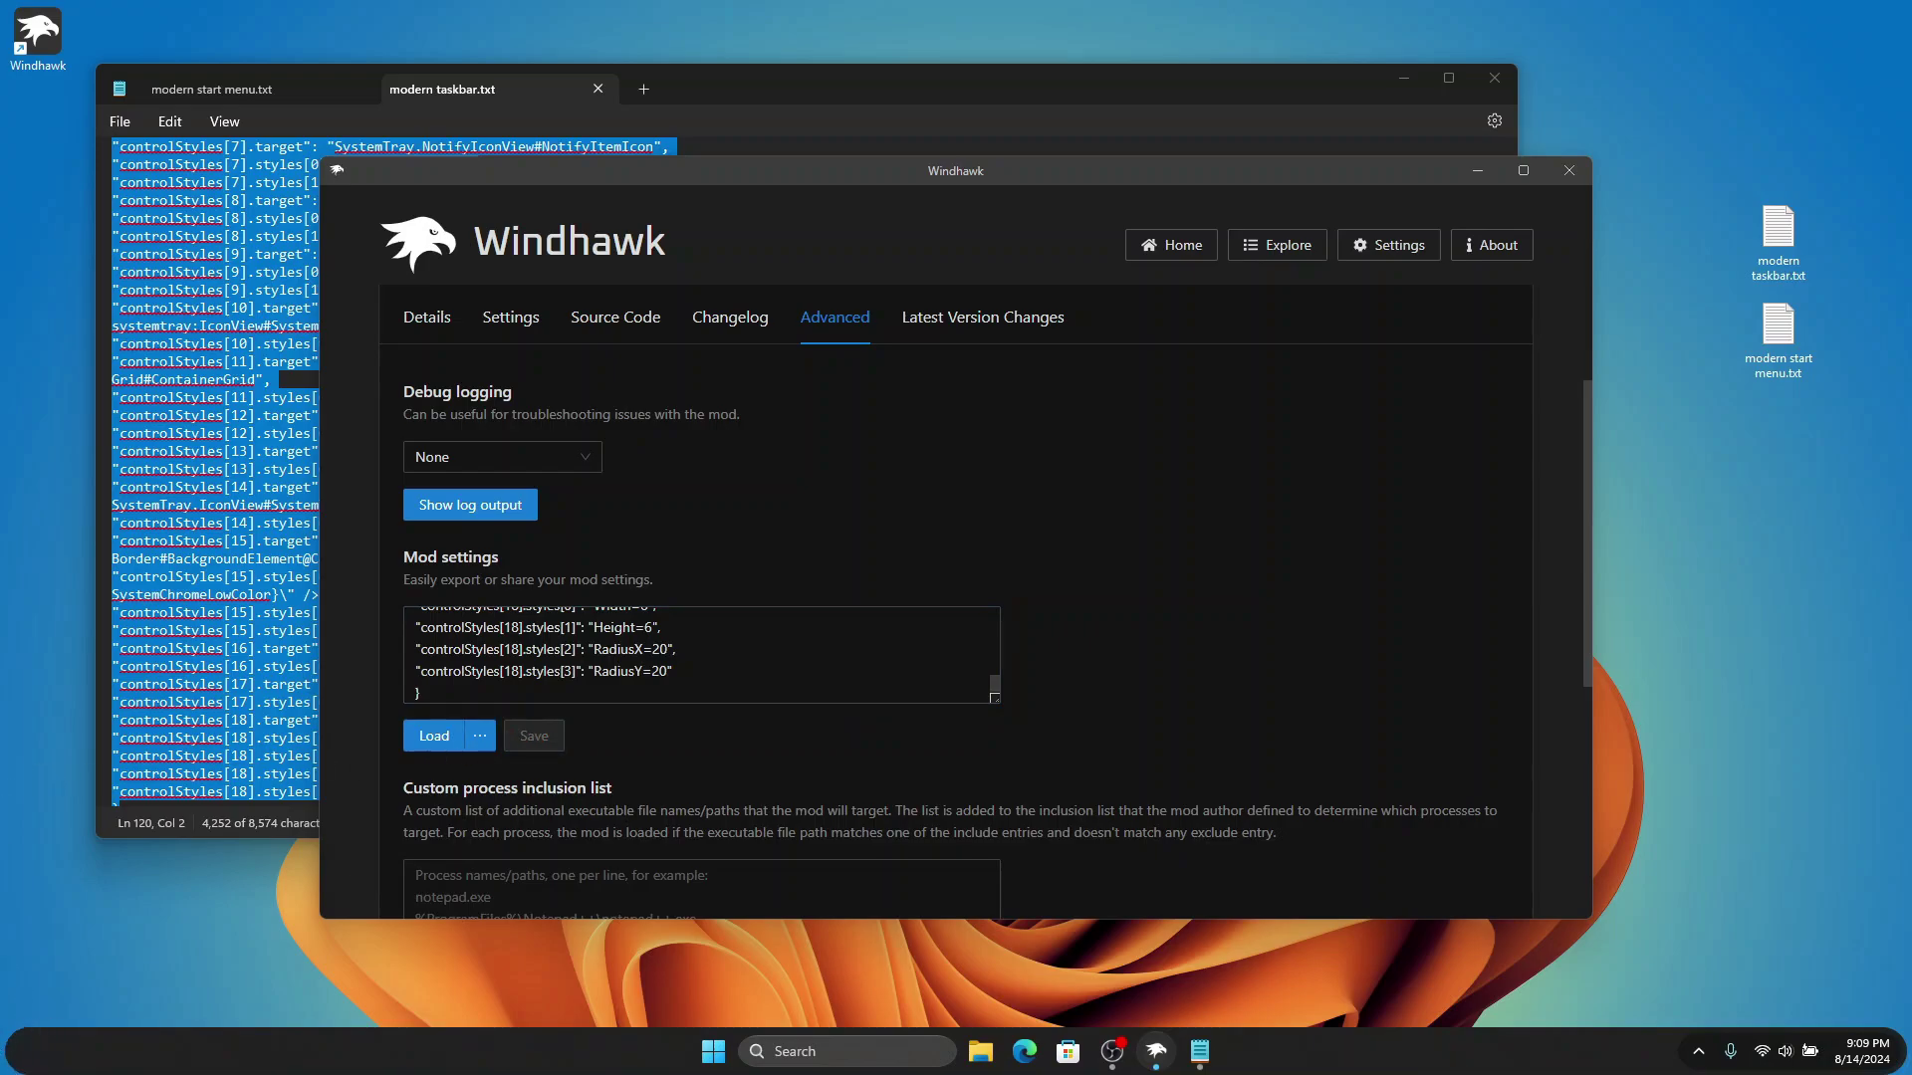
Step: Check the newly styled Start menu and search panel
left_click(711, 1051)
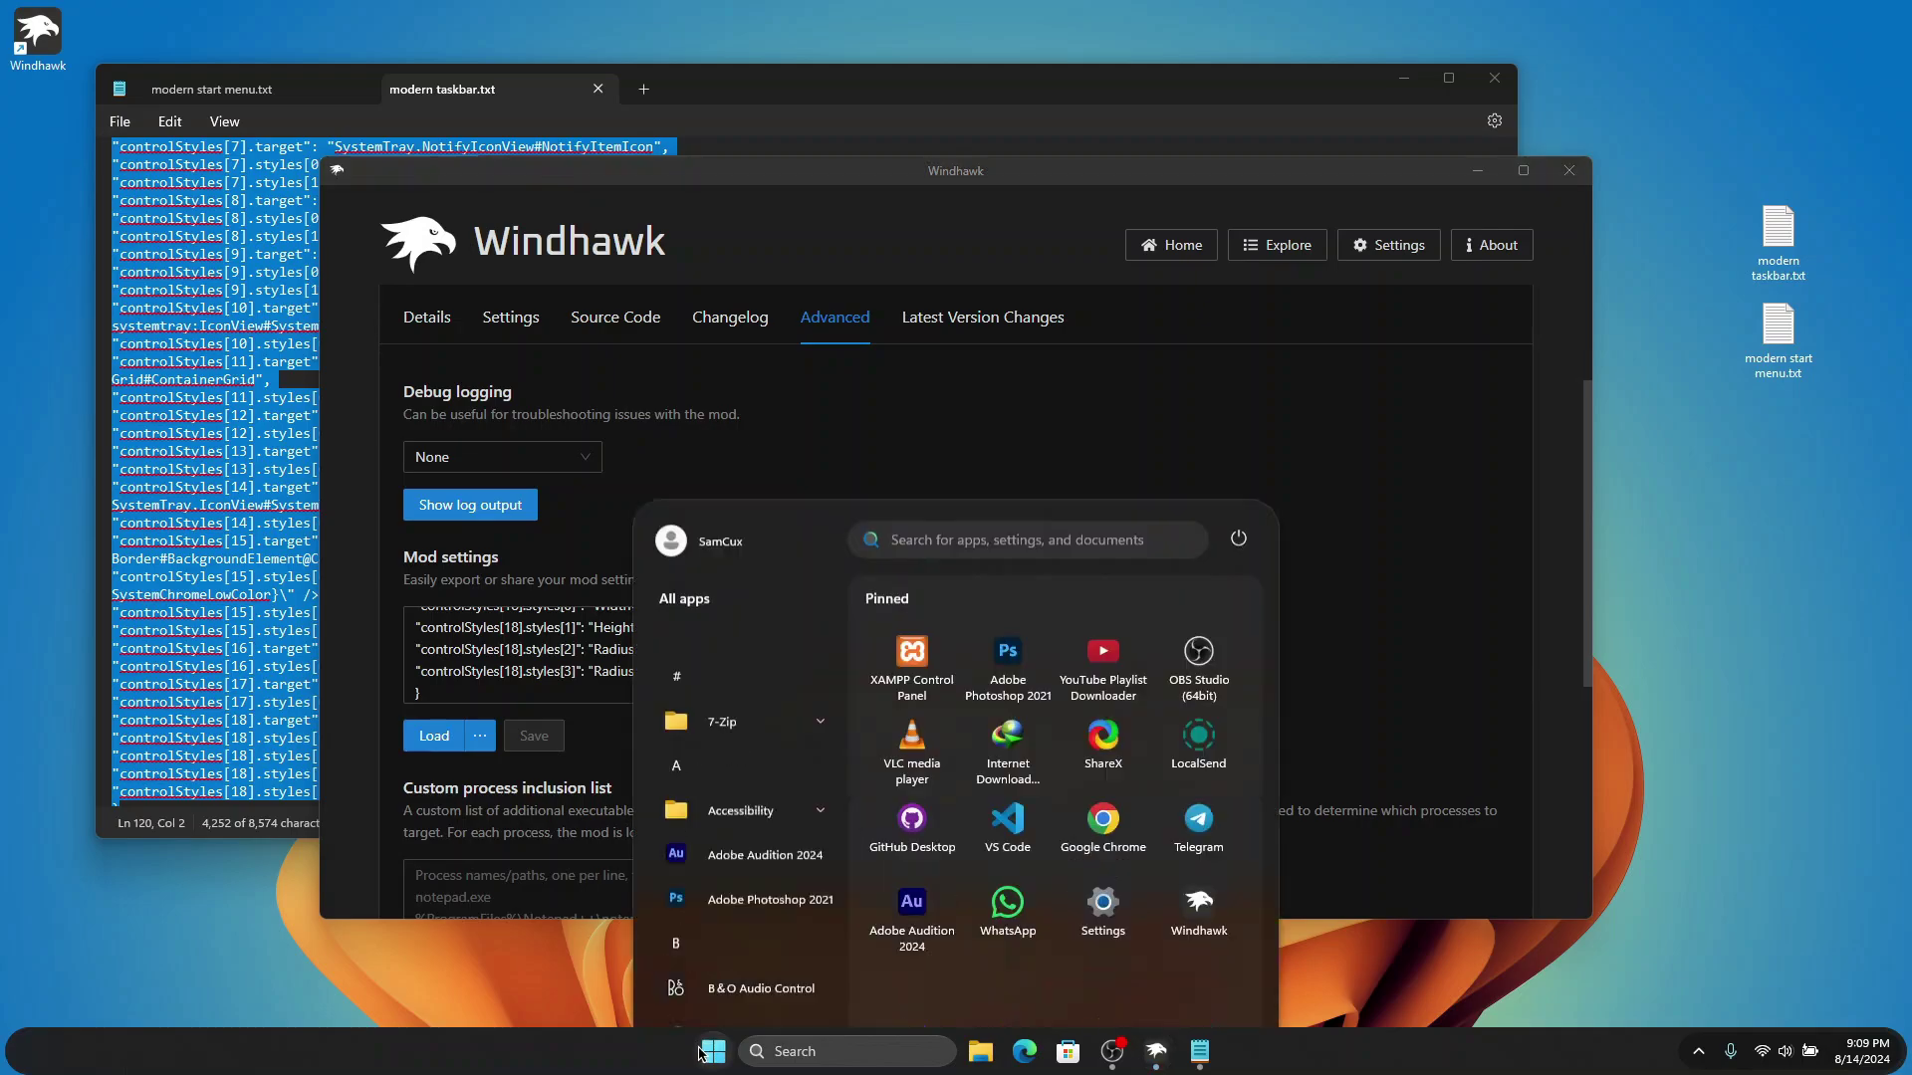
scroll(722, 667, "down", 15)
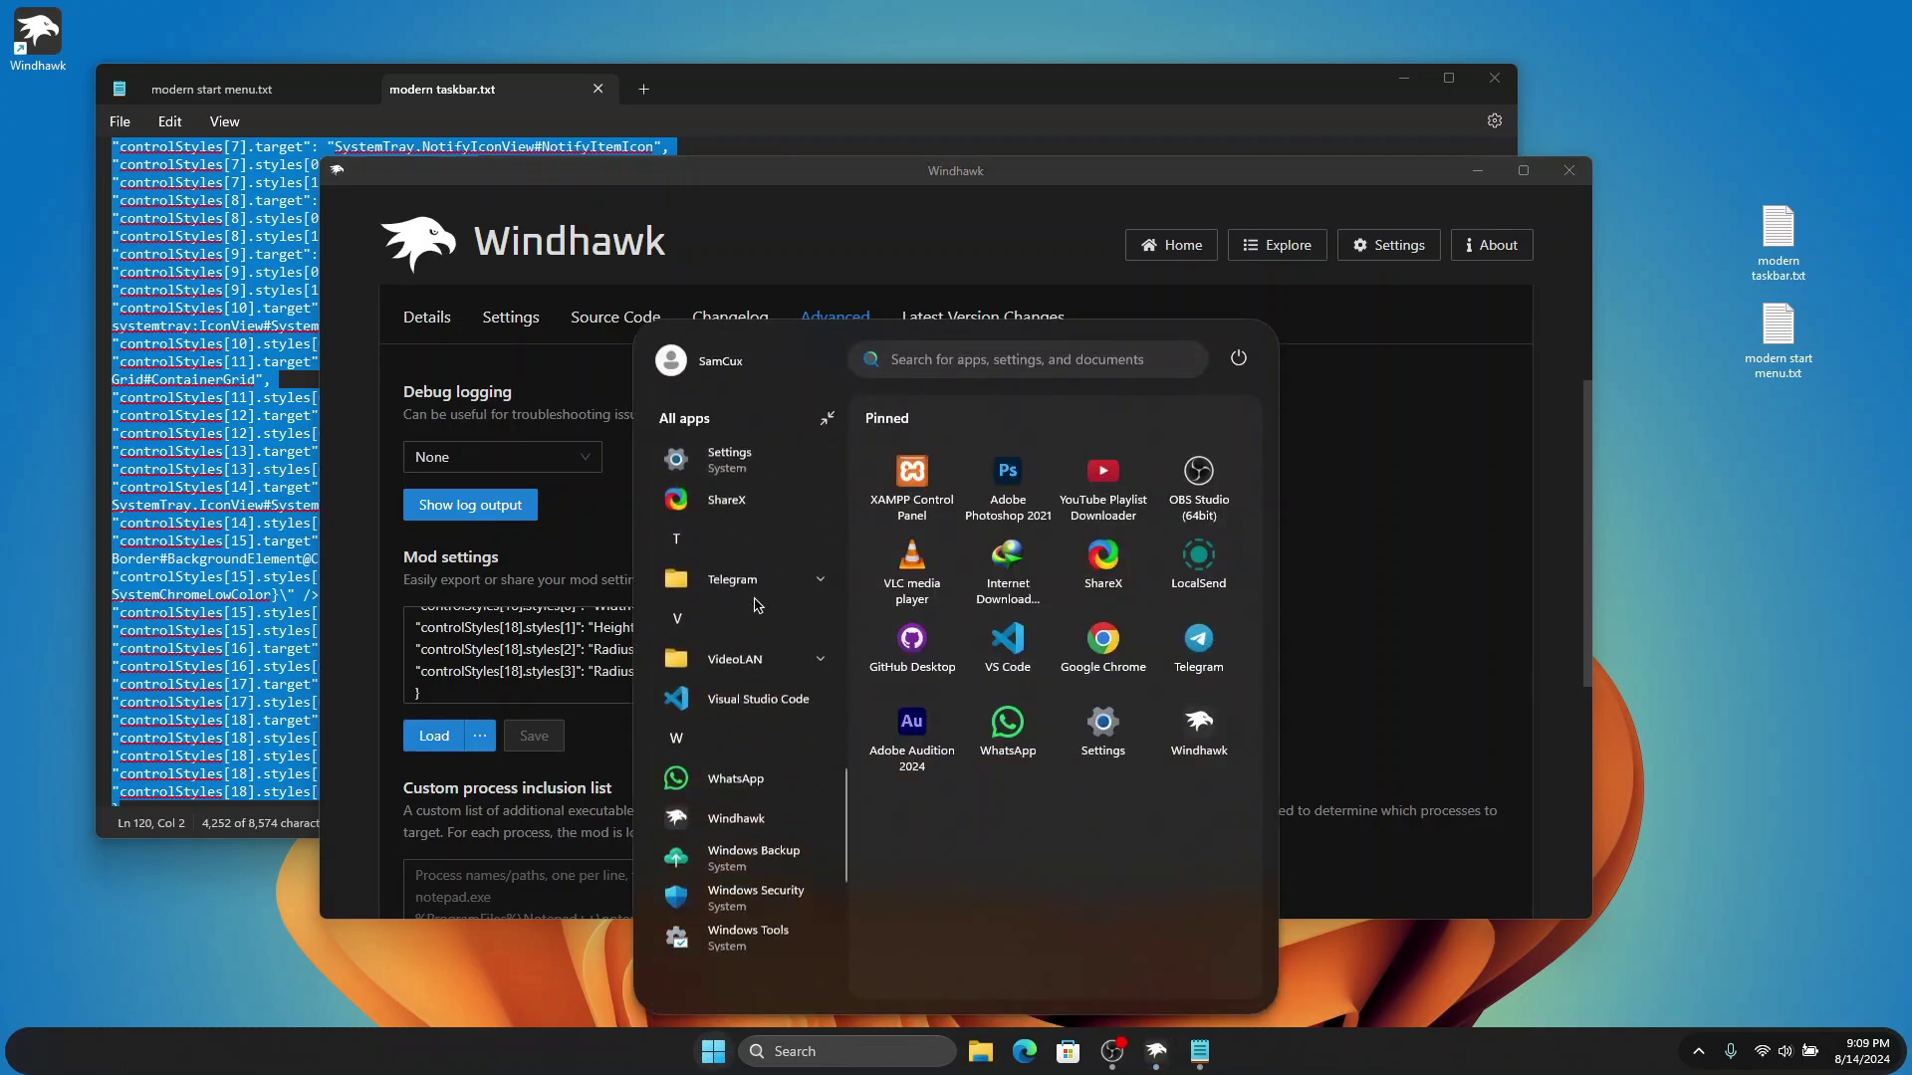
left_click(711, 1048)
left_click(795, 1050)
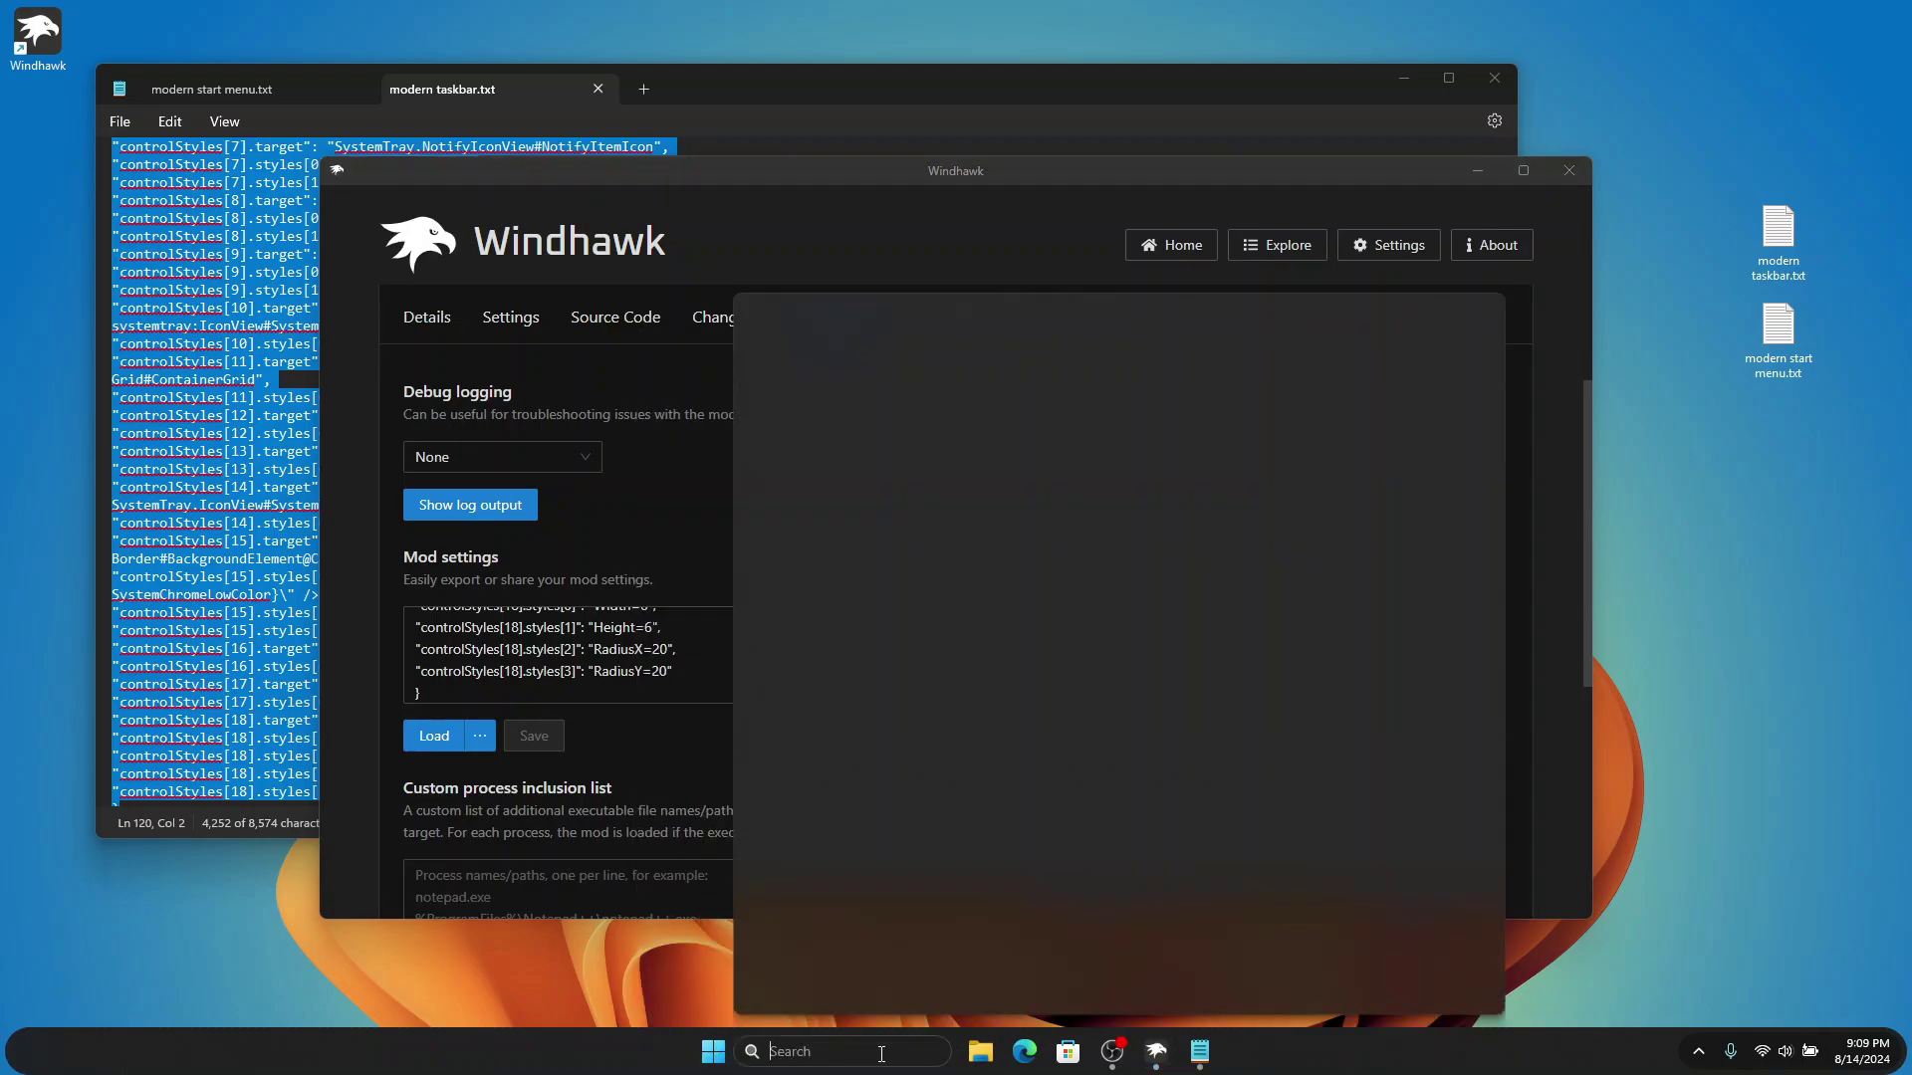
left_click(732, 1051)
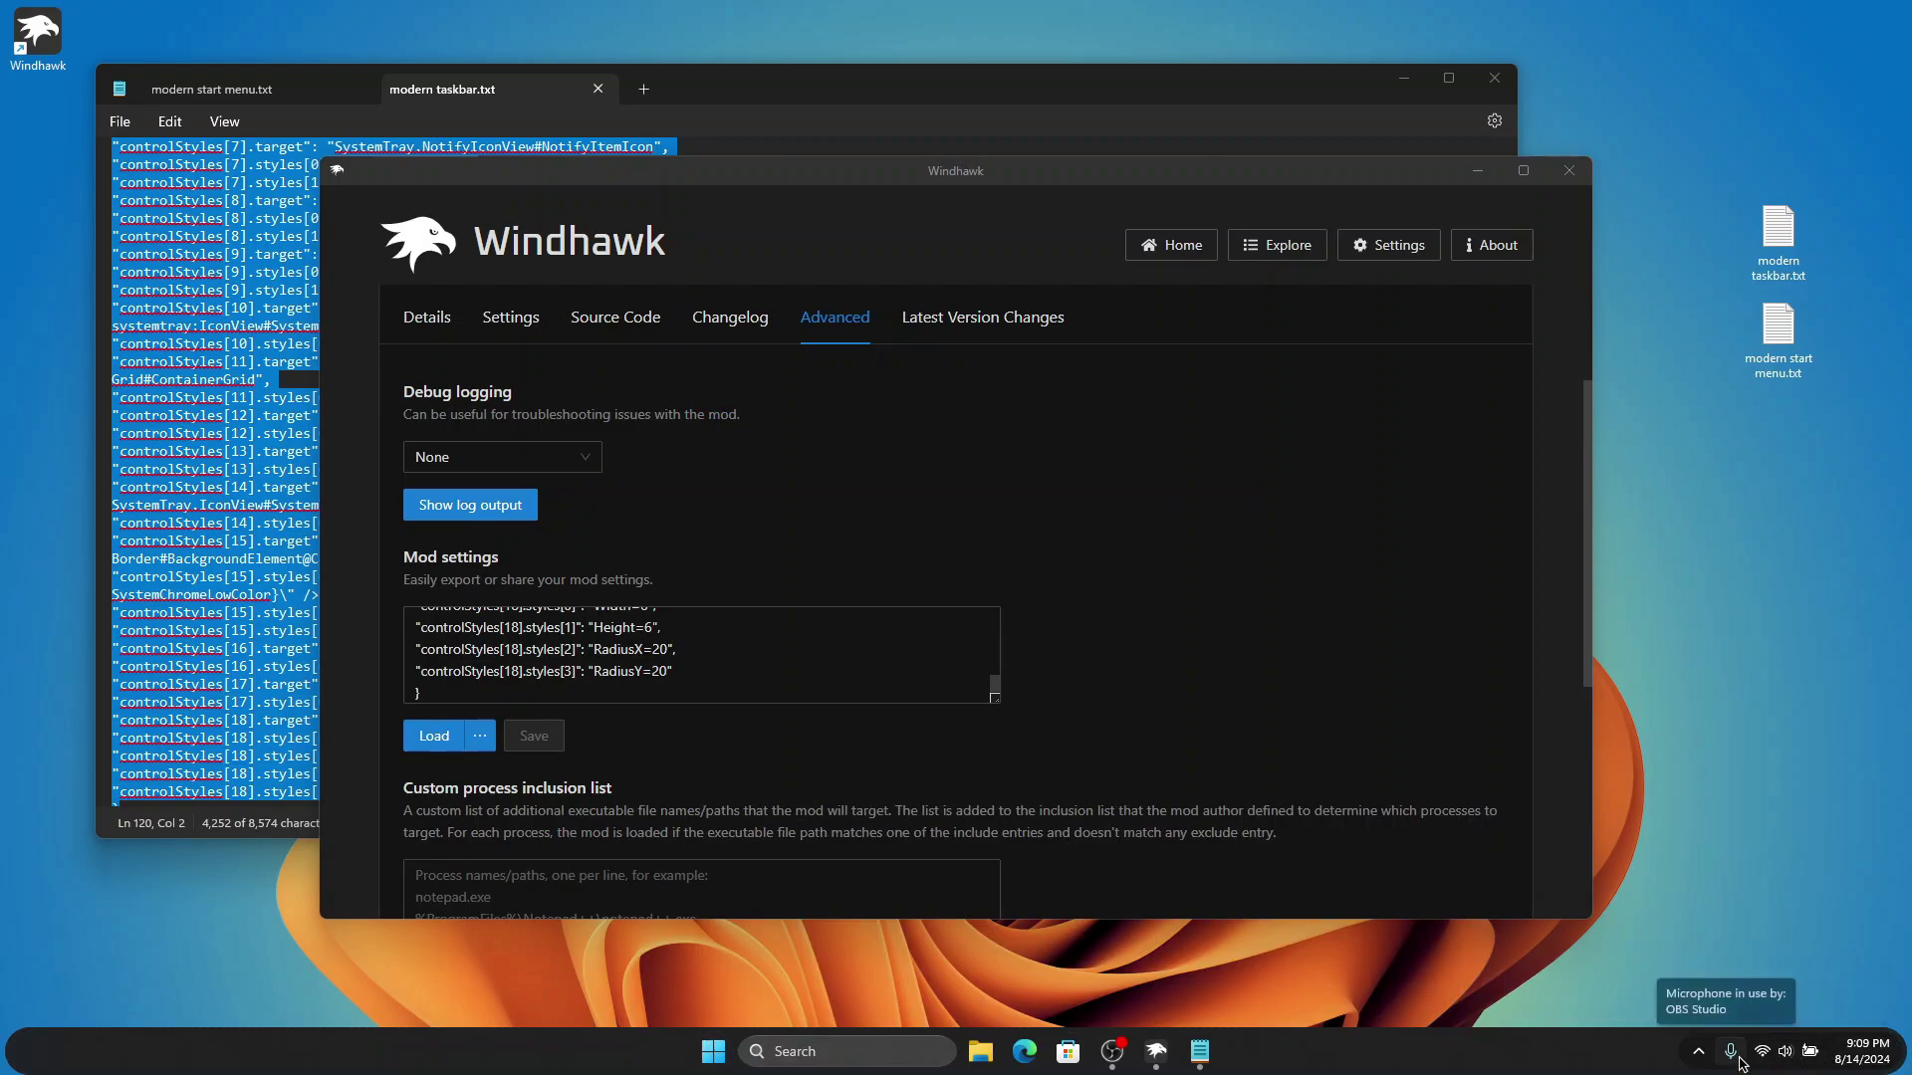
Step: Check the hidden tray icons and the Quick Settings Wi-Fi list
left_click(1697, 1051)
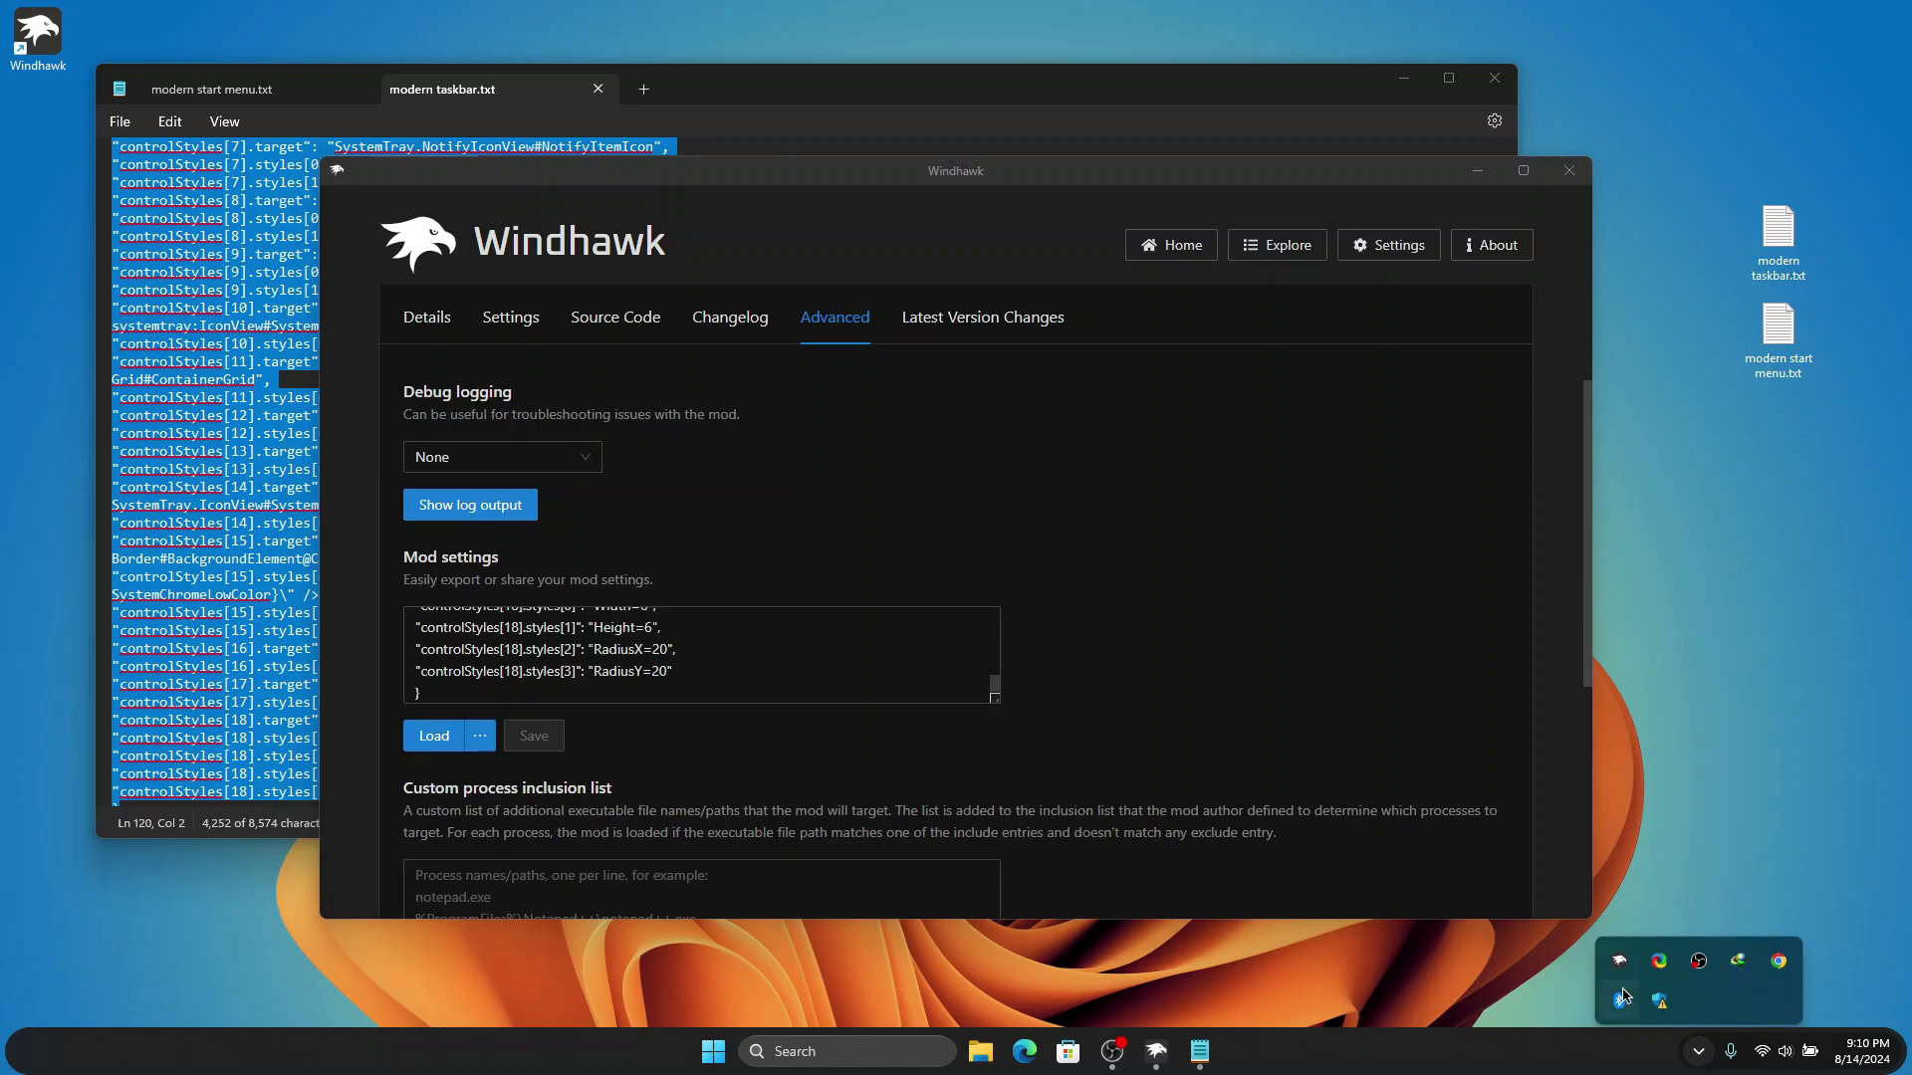
left_click(1765, 1054)
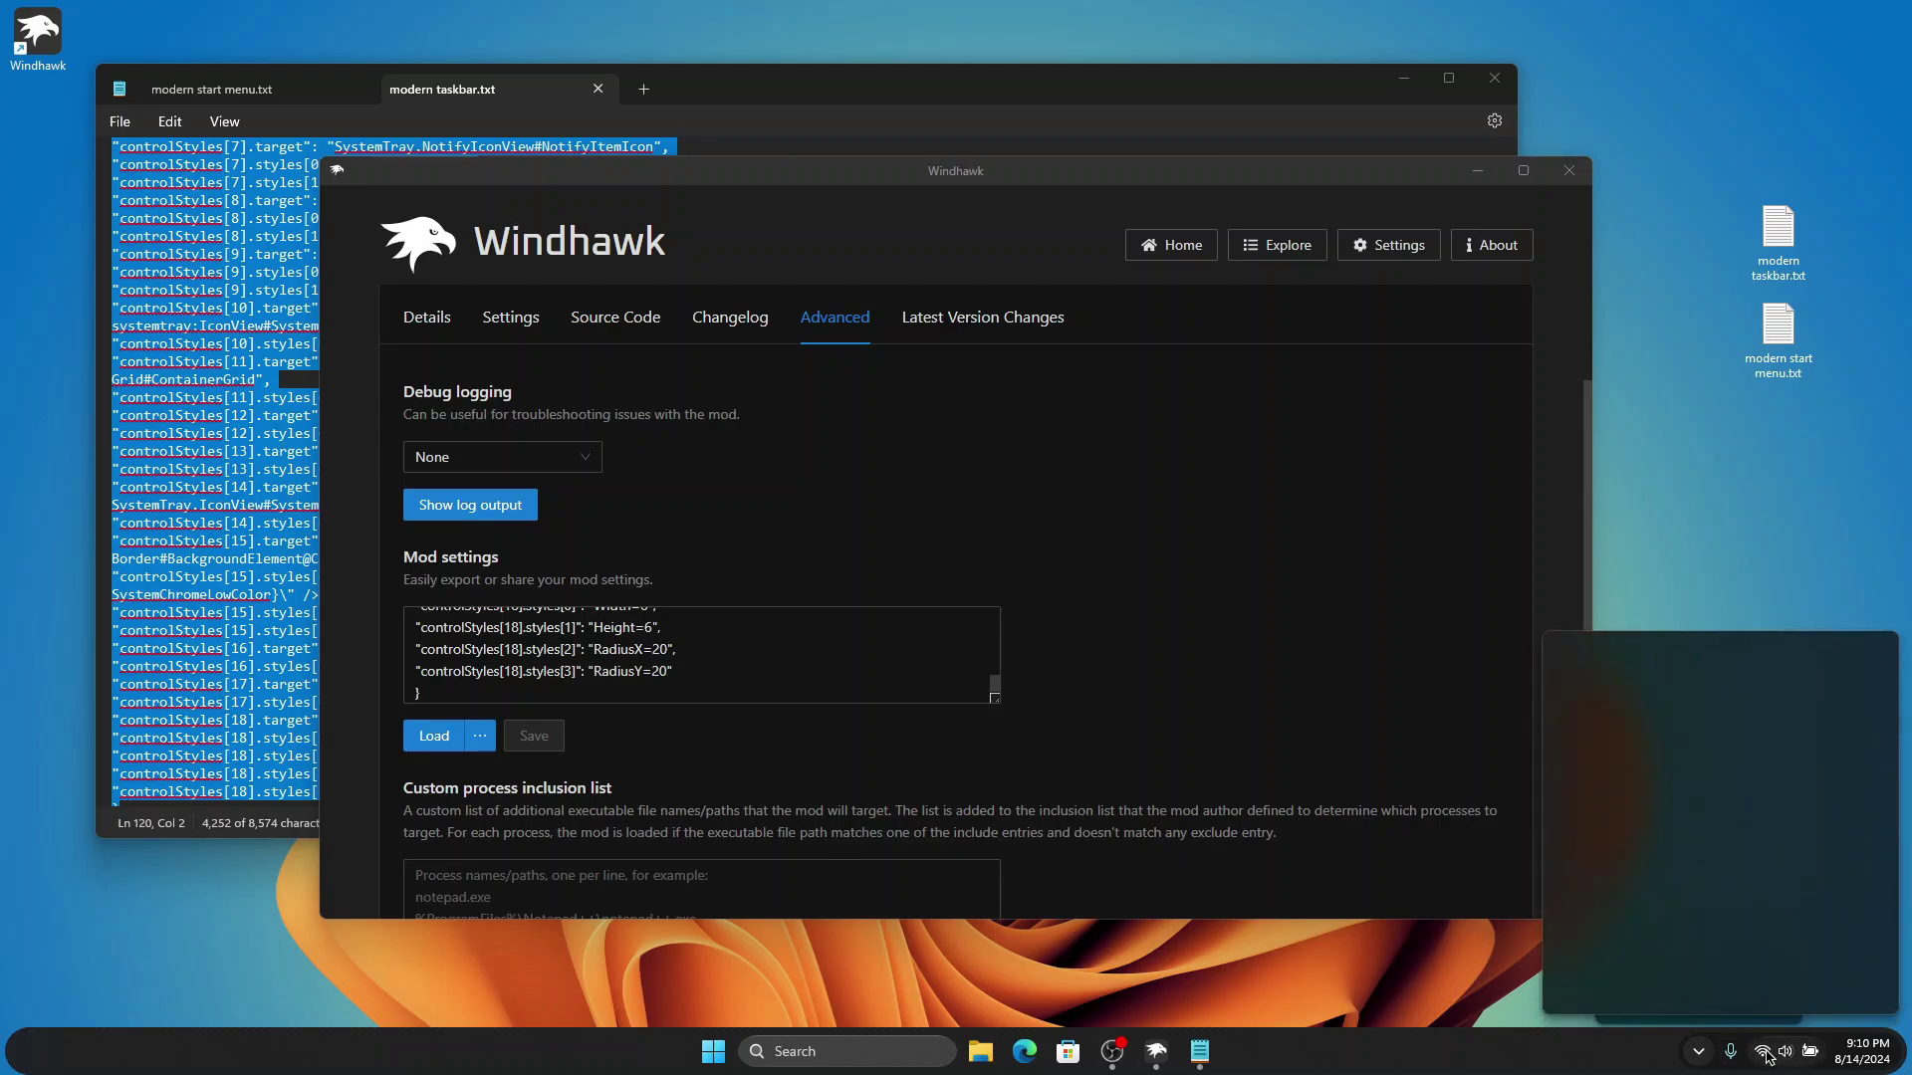
left_click(1640, 680)
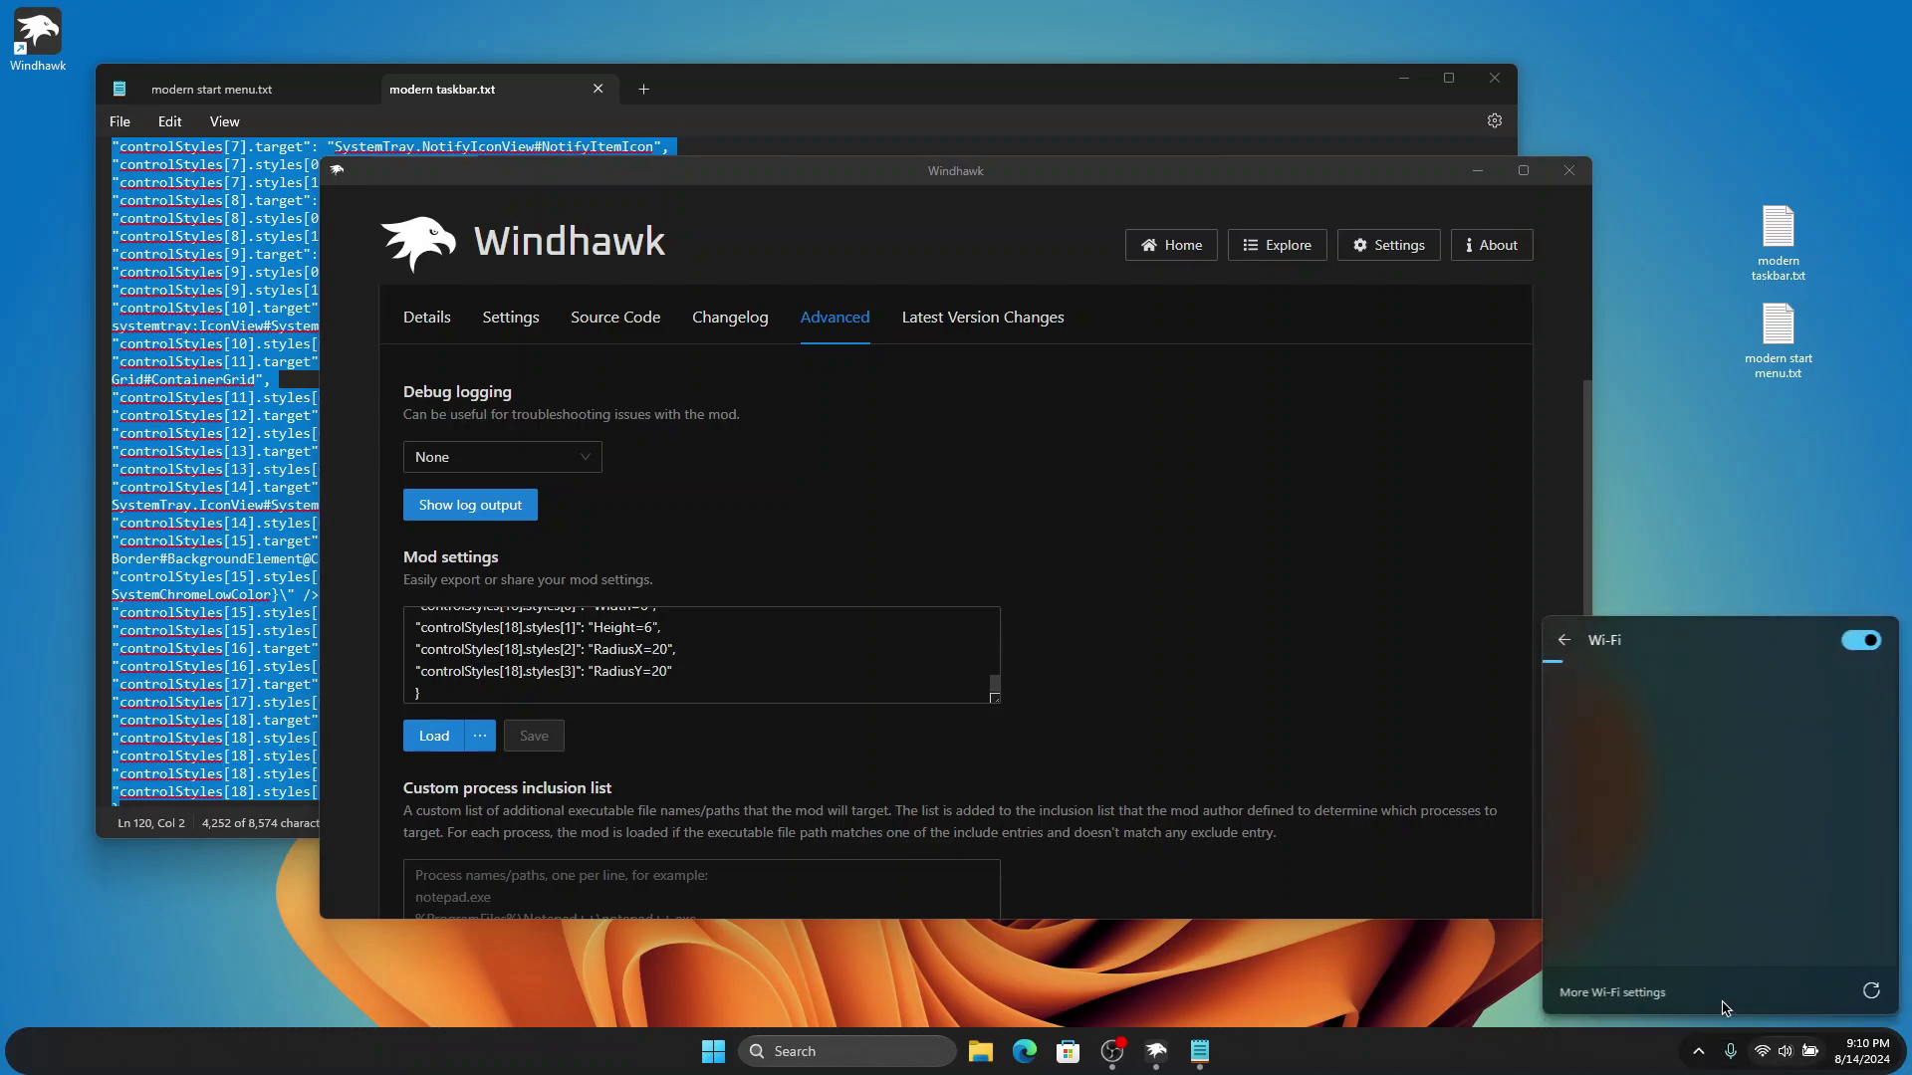
left_click(1768, 1053)
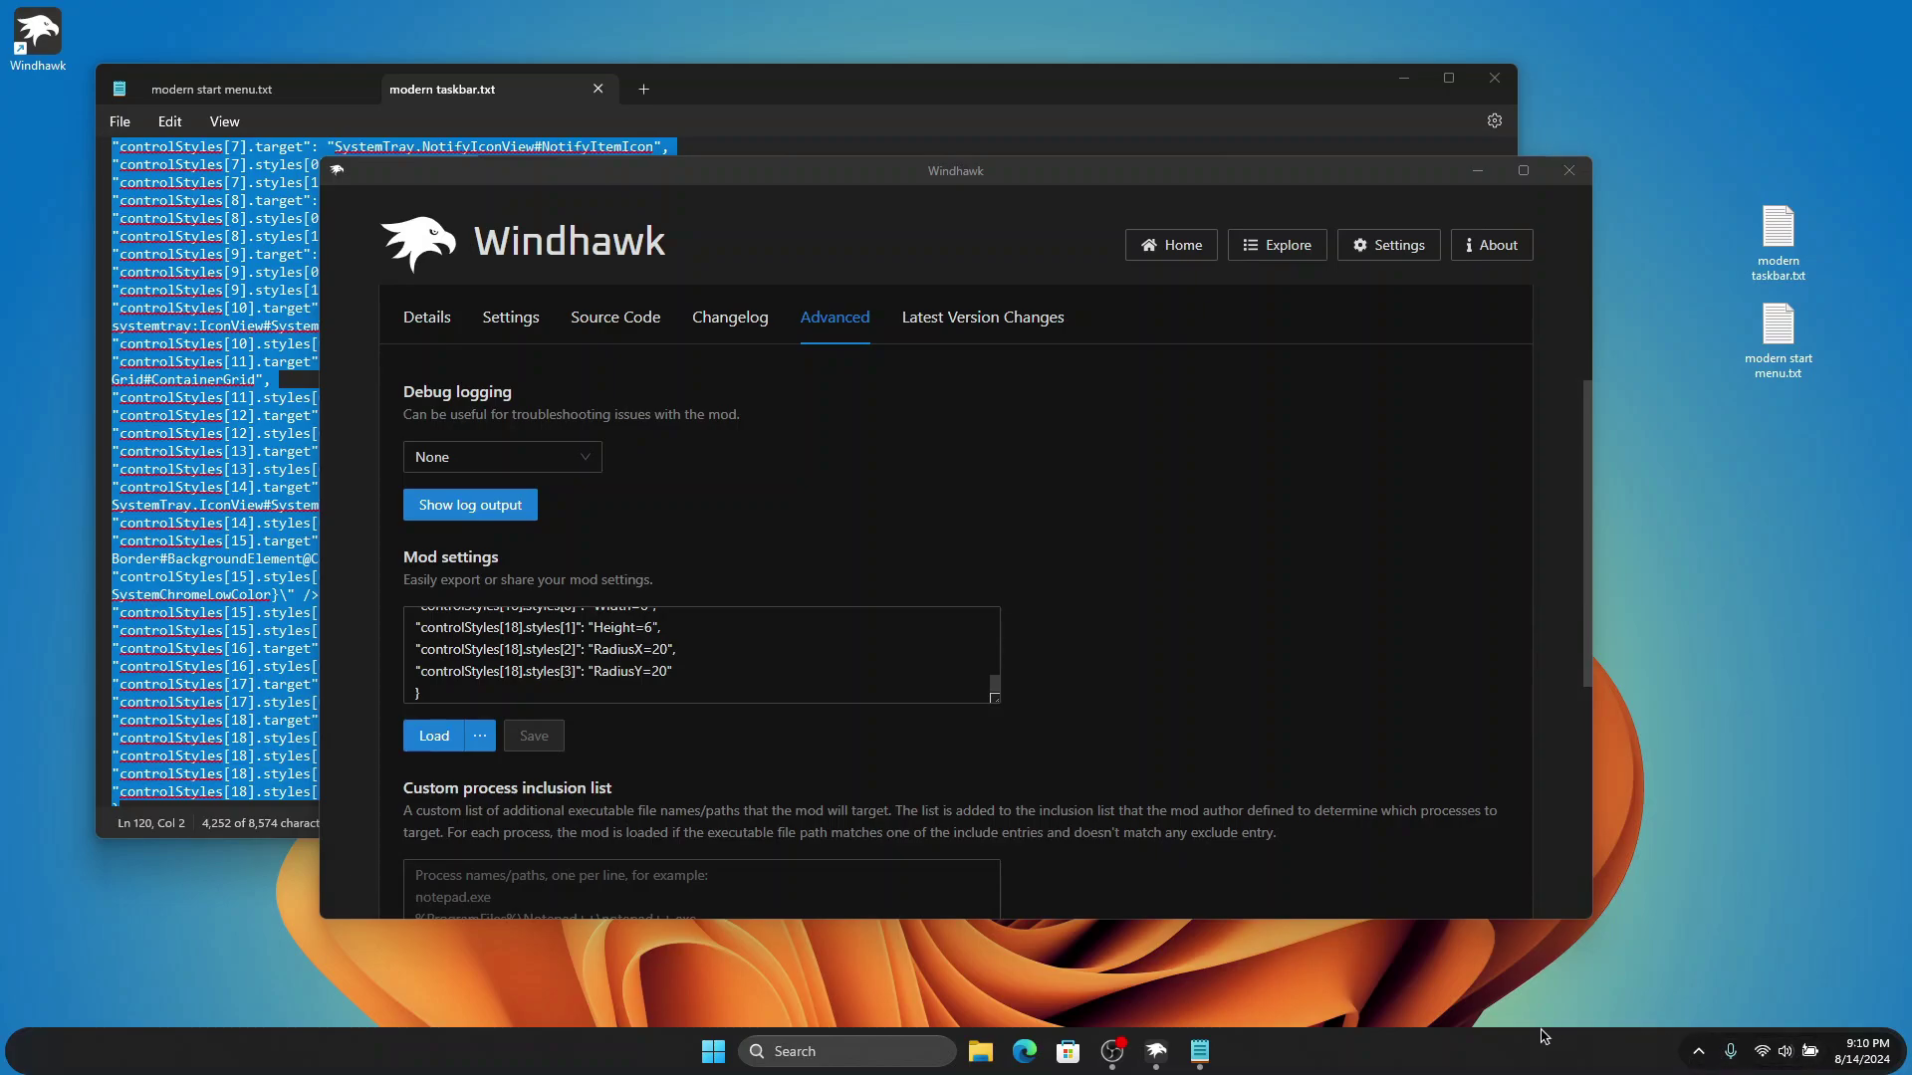
Step: Open Start settings from the Start menu's right-click options
left_click(705, 1056)
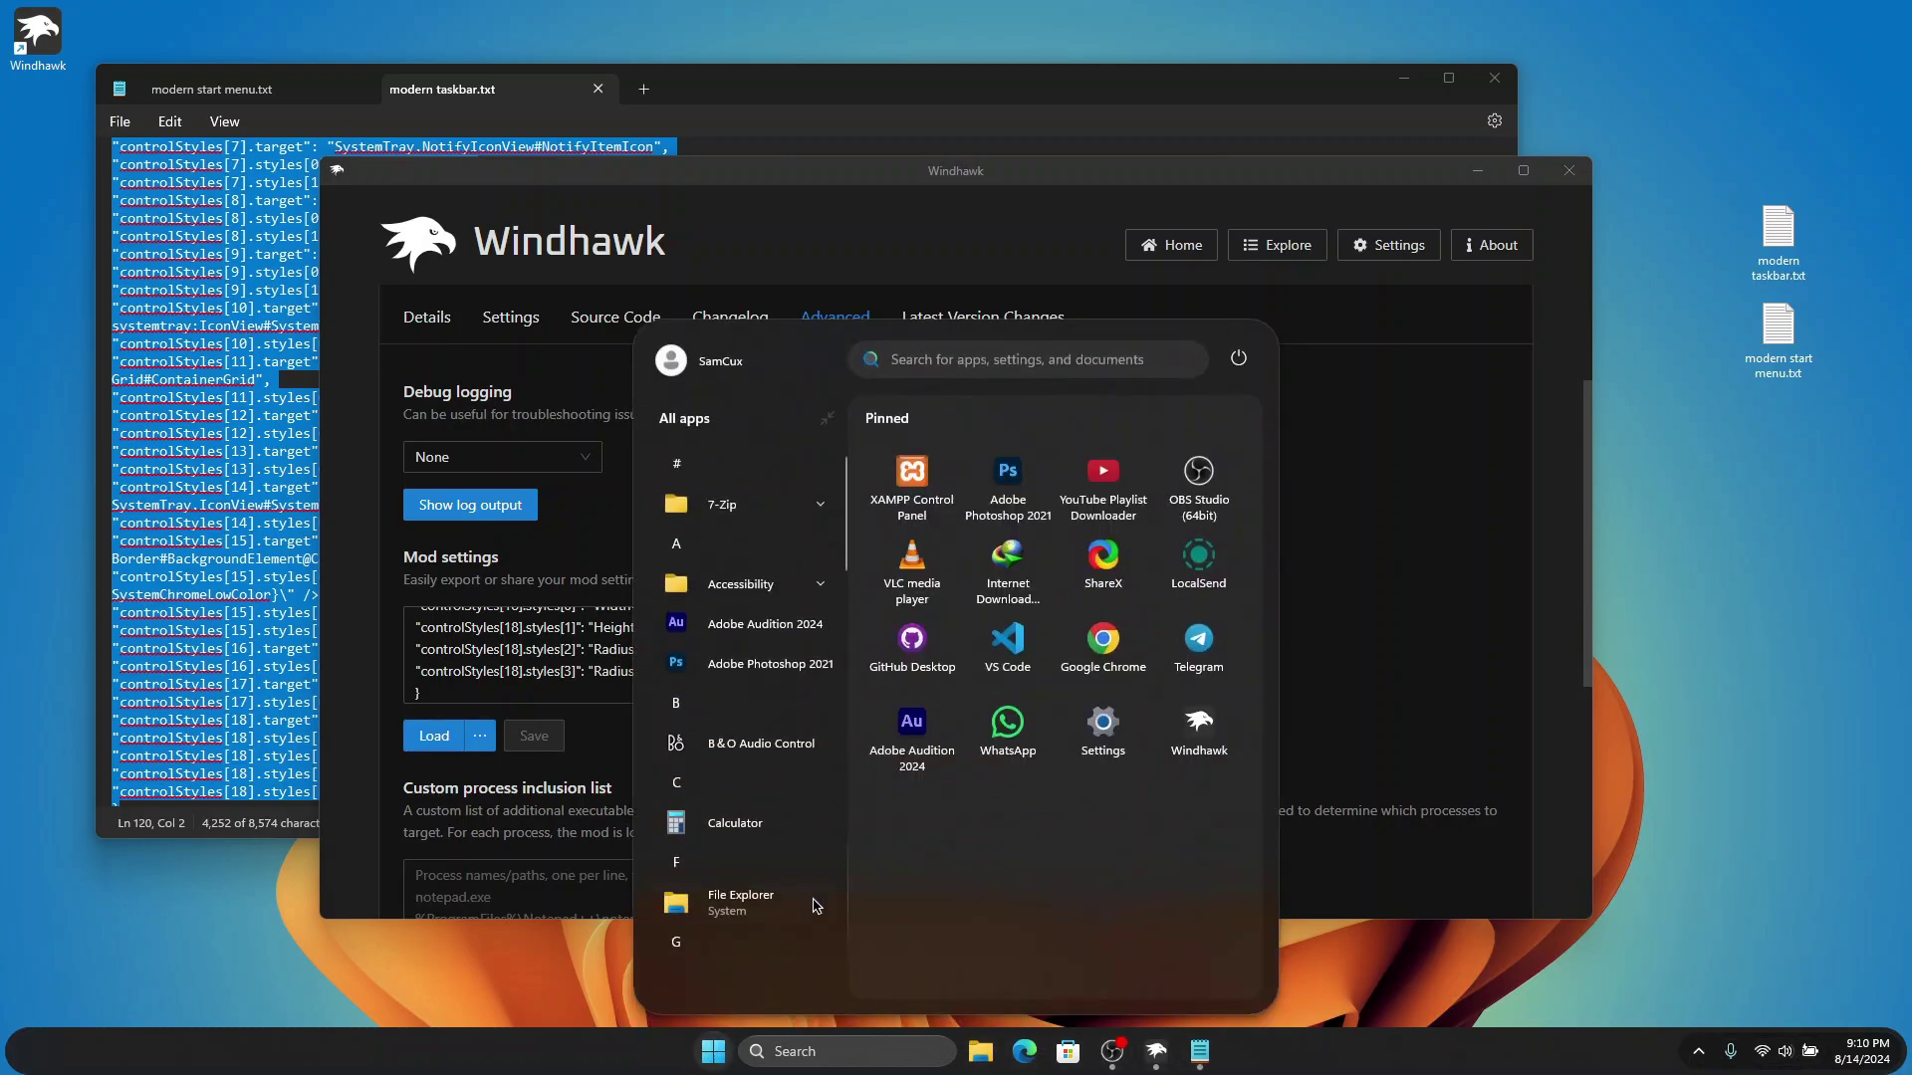
right_click(978, 902)
left_click(1058, 915)
Step: Keep recommended files off and turn off tips and app recommendations in Start settings
scroll(1213, 523, "down", 3)
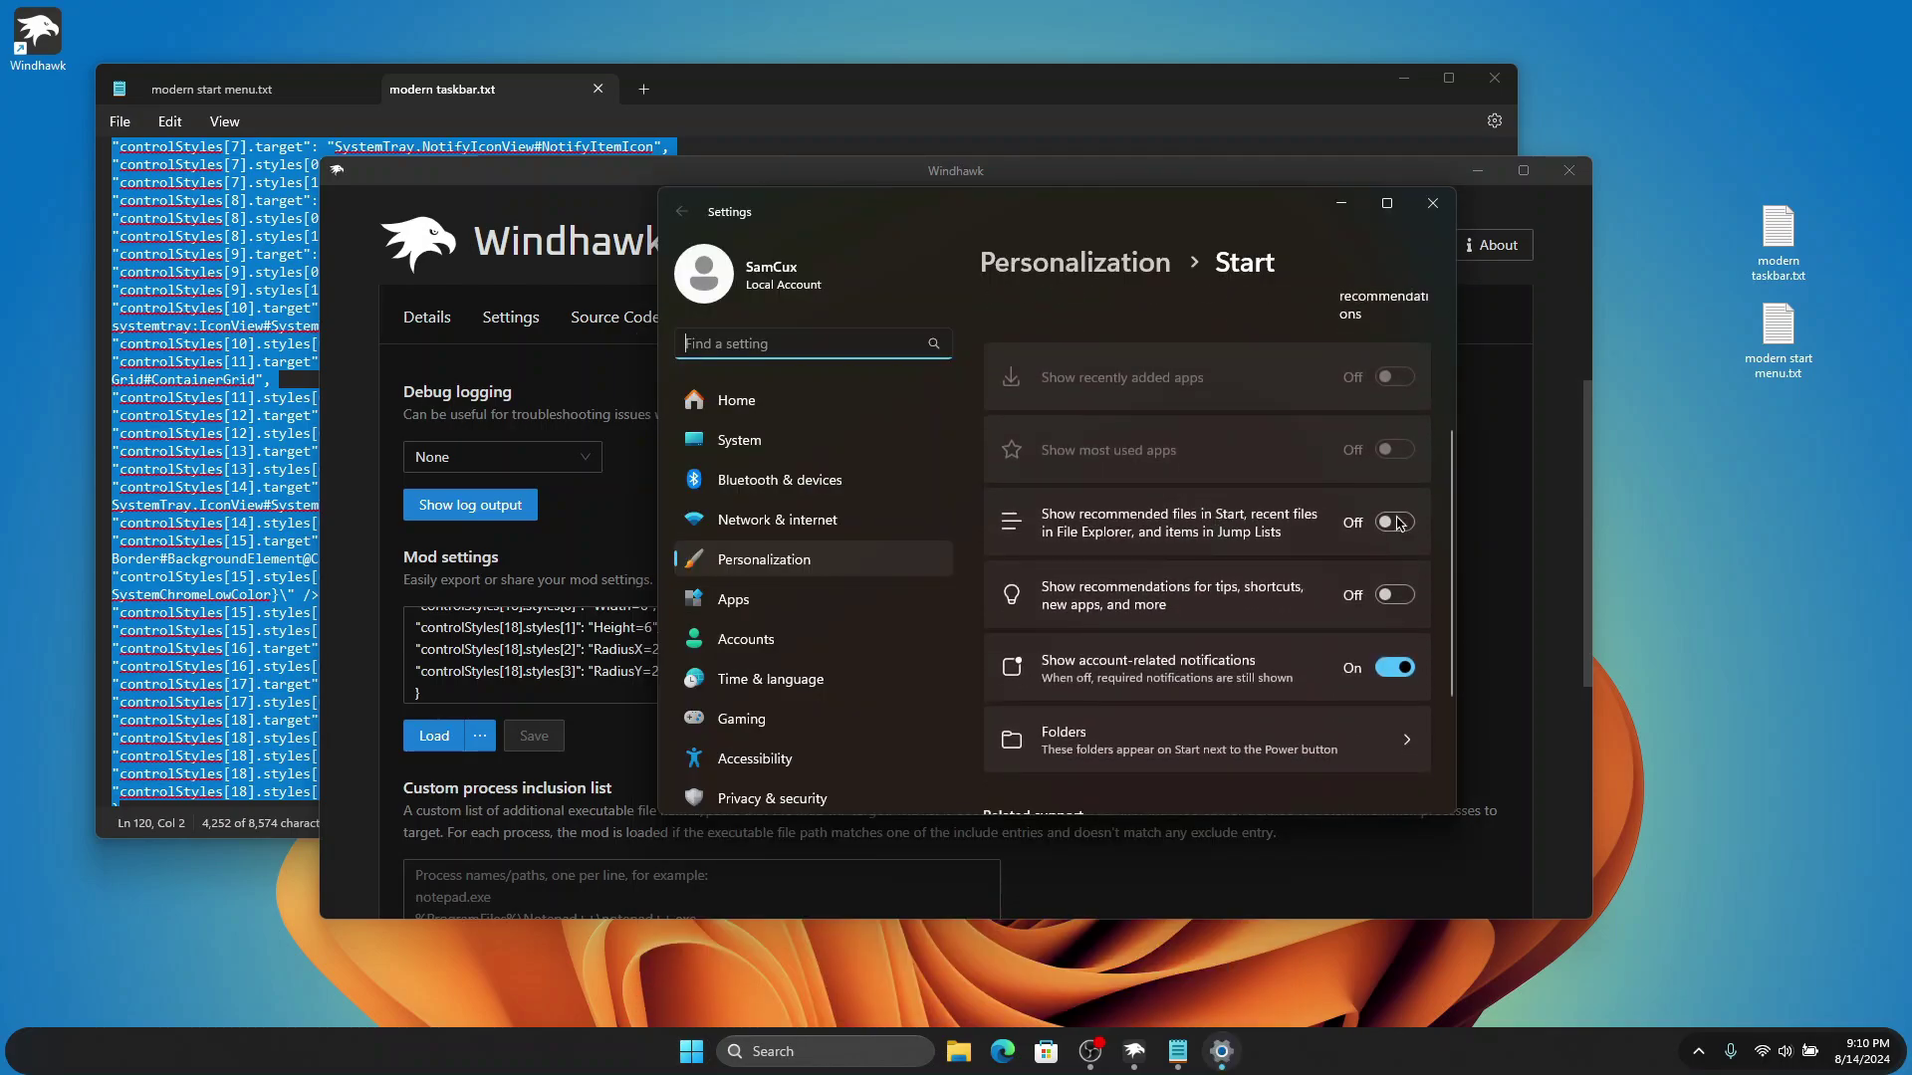
left_click(1406, 522)
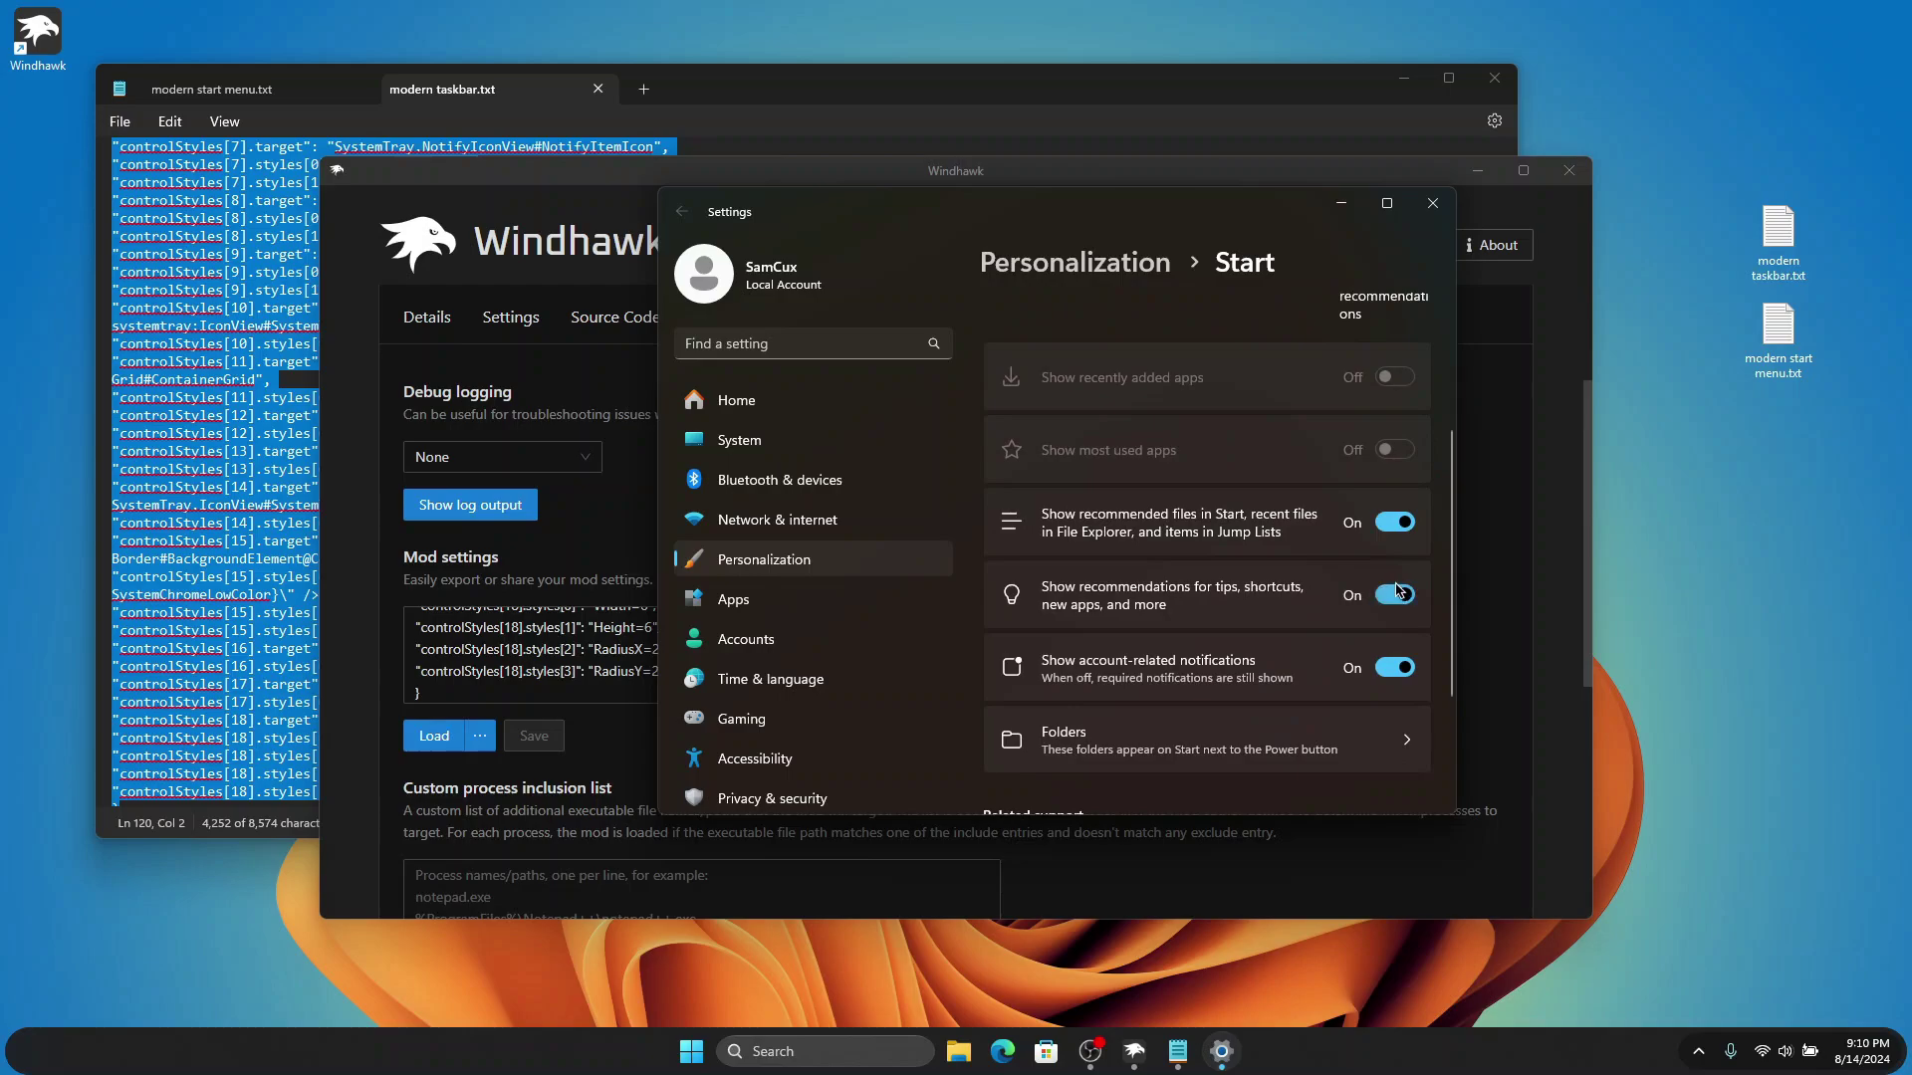
left_click(1396, 521)
left_click(1399, 594)
scroll(1286, 601, "down", 4)
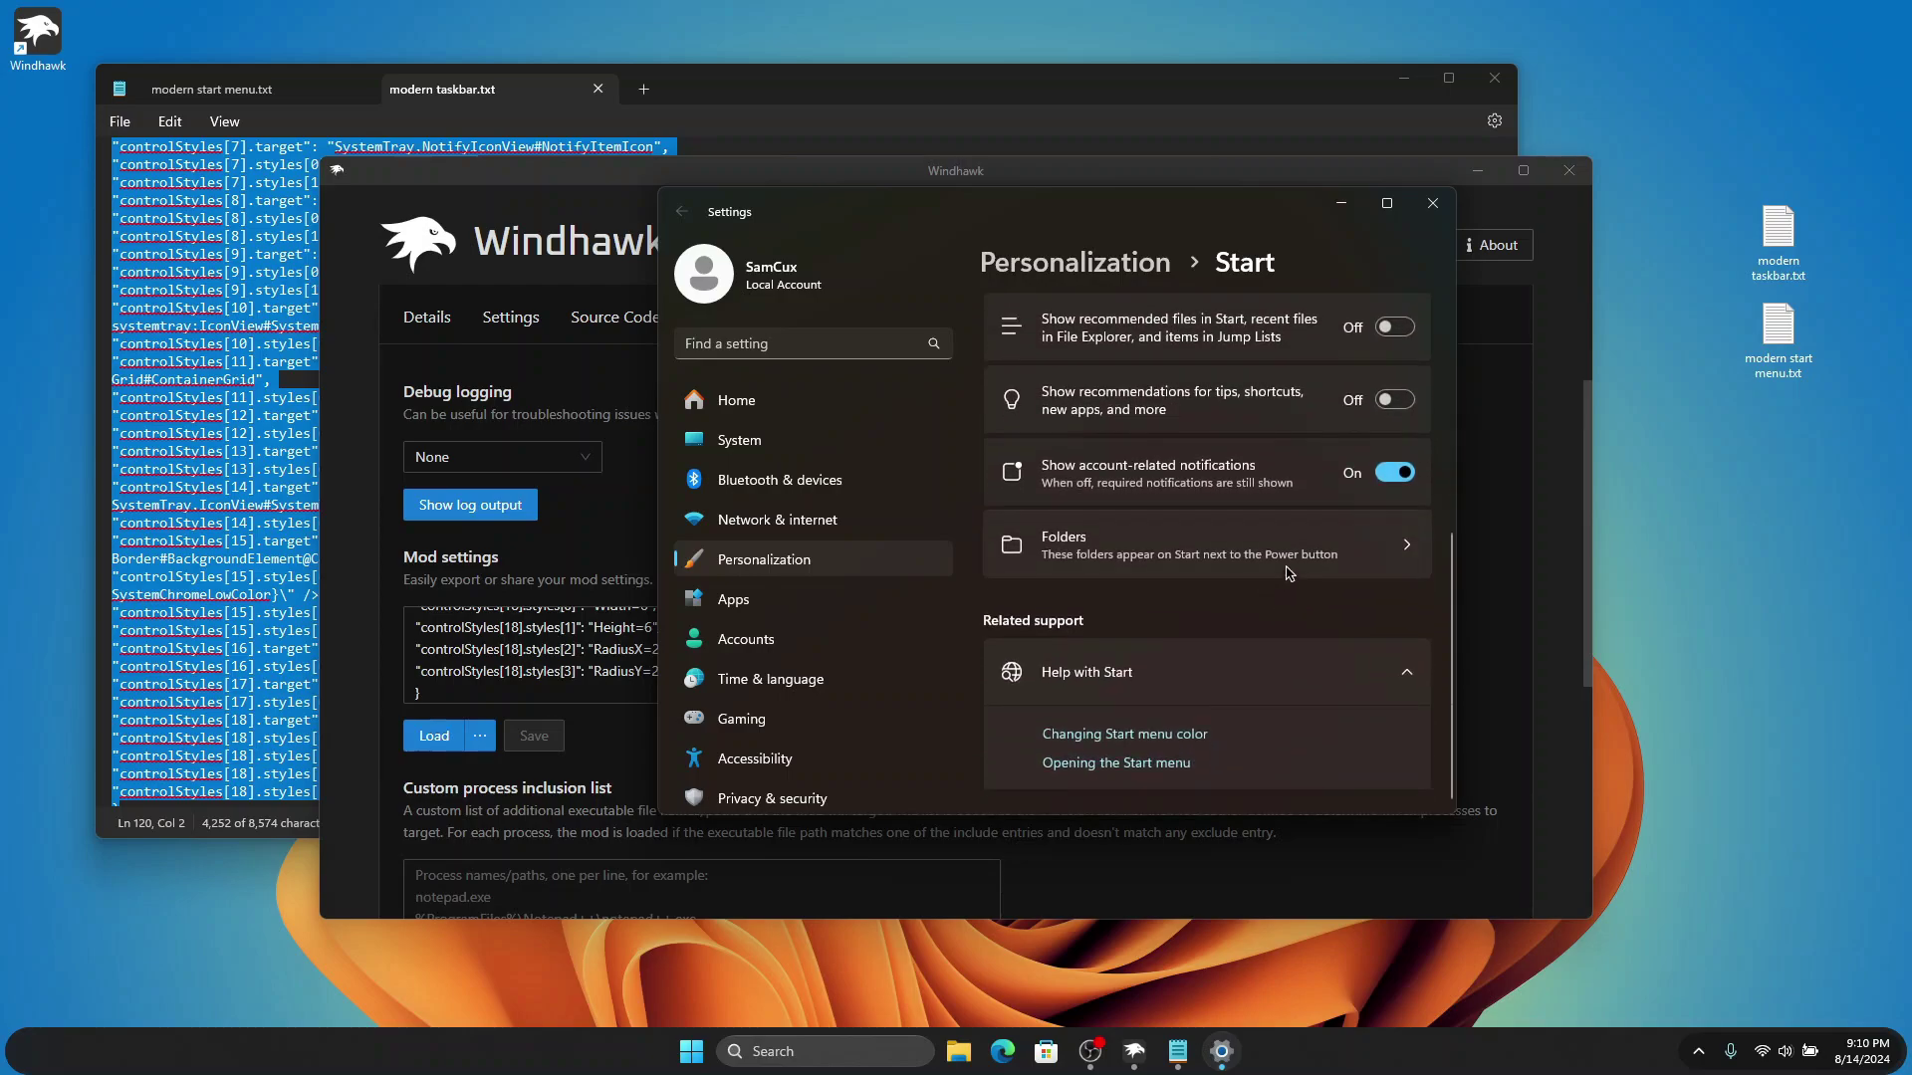
Step: Turn on File Explorer, Documents, Downloads and Music folders beside power, then check Start
left_click(1150, 543)
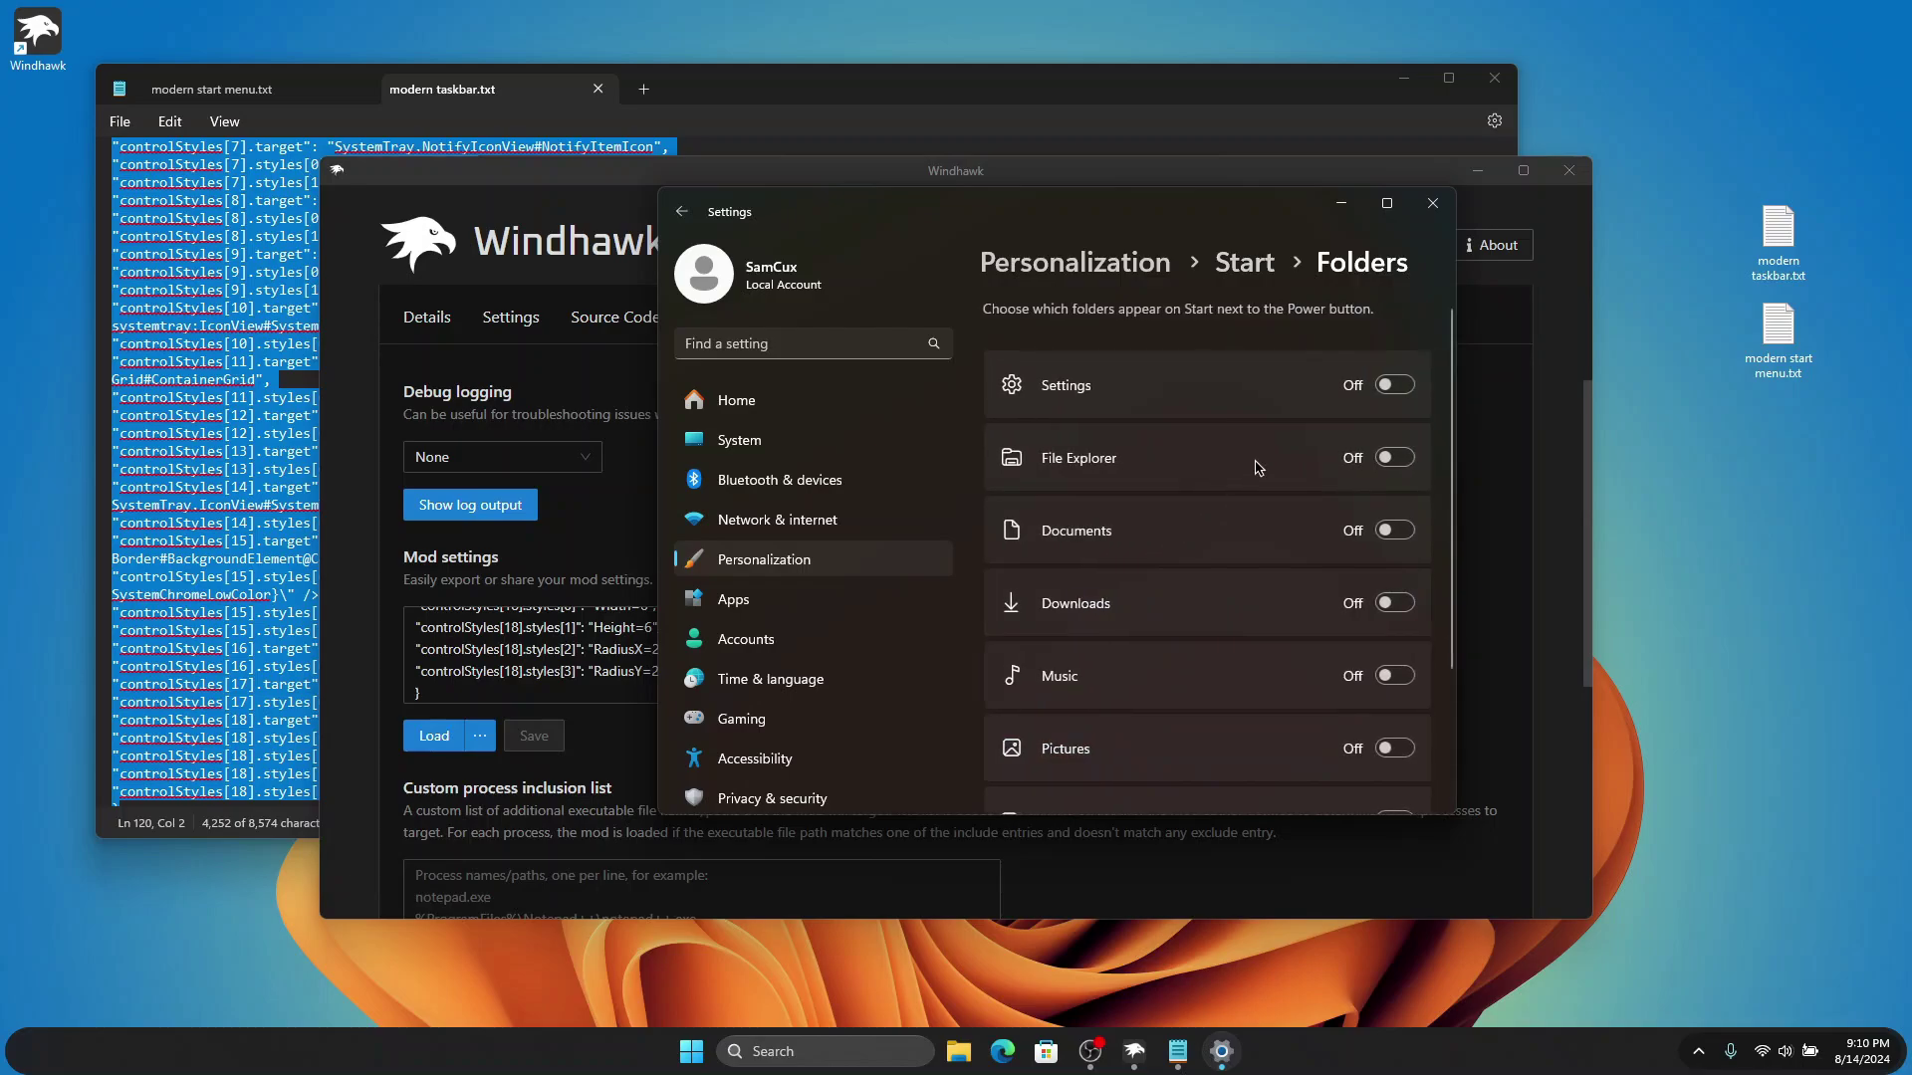
left_click(1393, 457)
left_click(1397, 534)
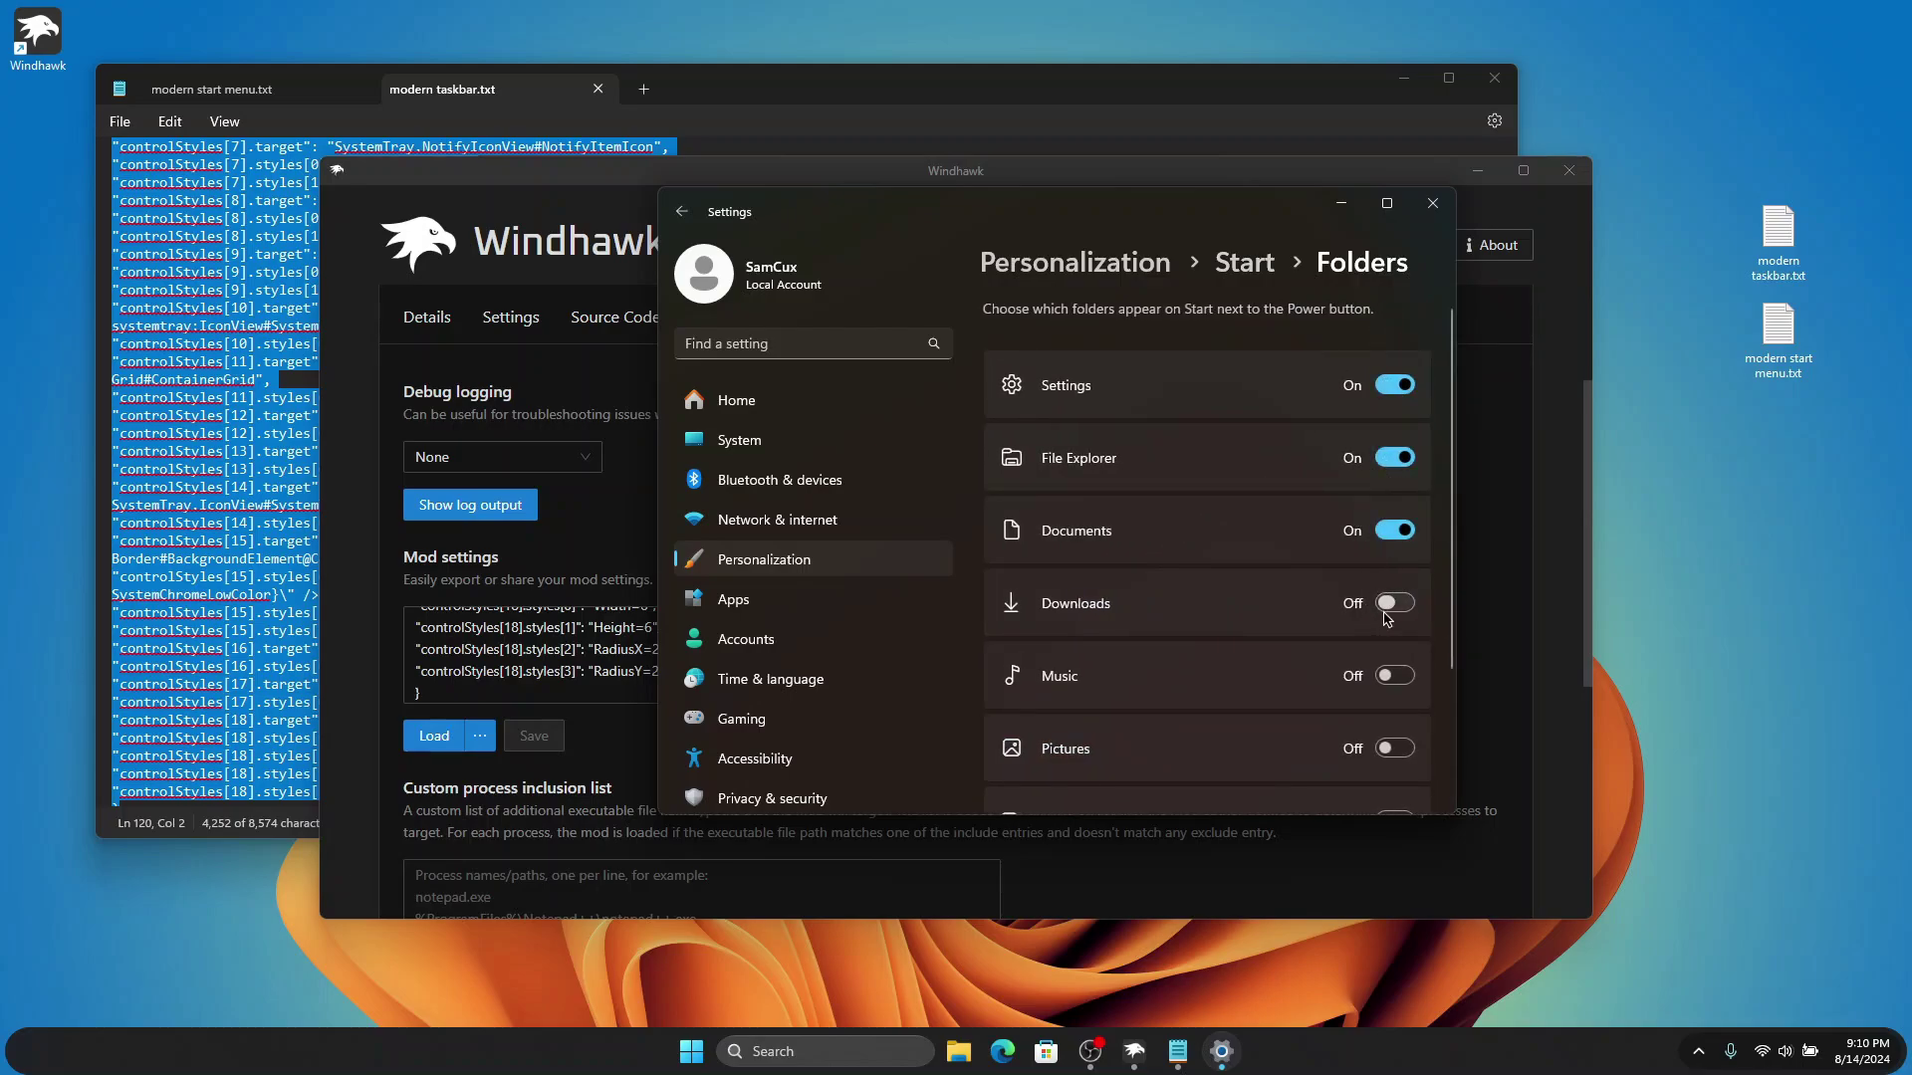
left_click(1390, 609)
left_click(1394, 677)
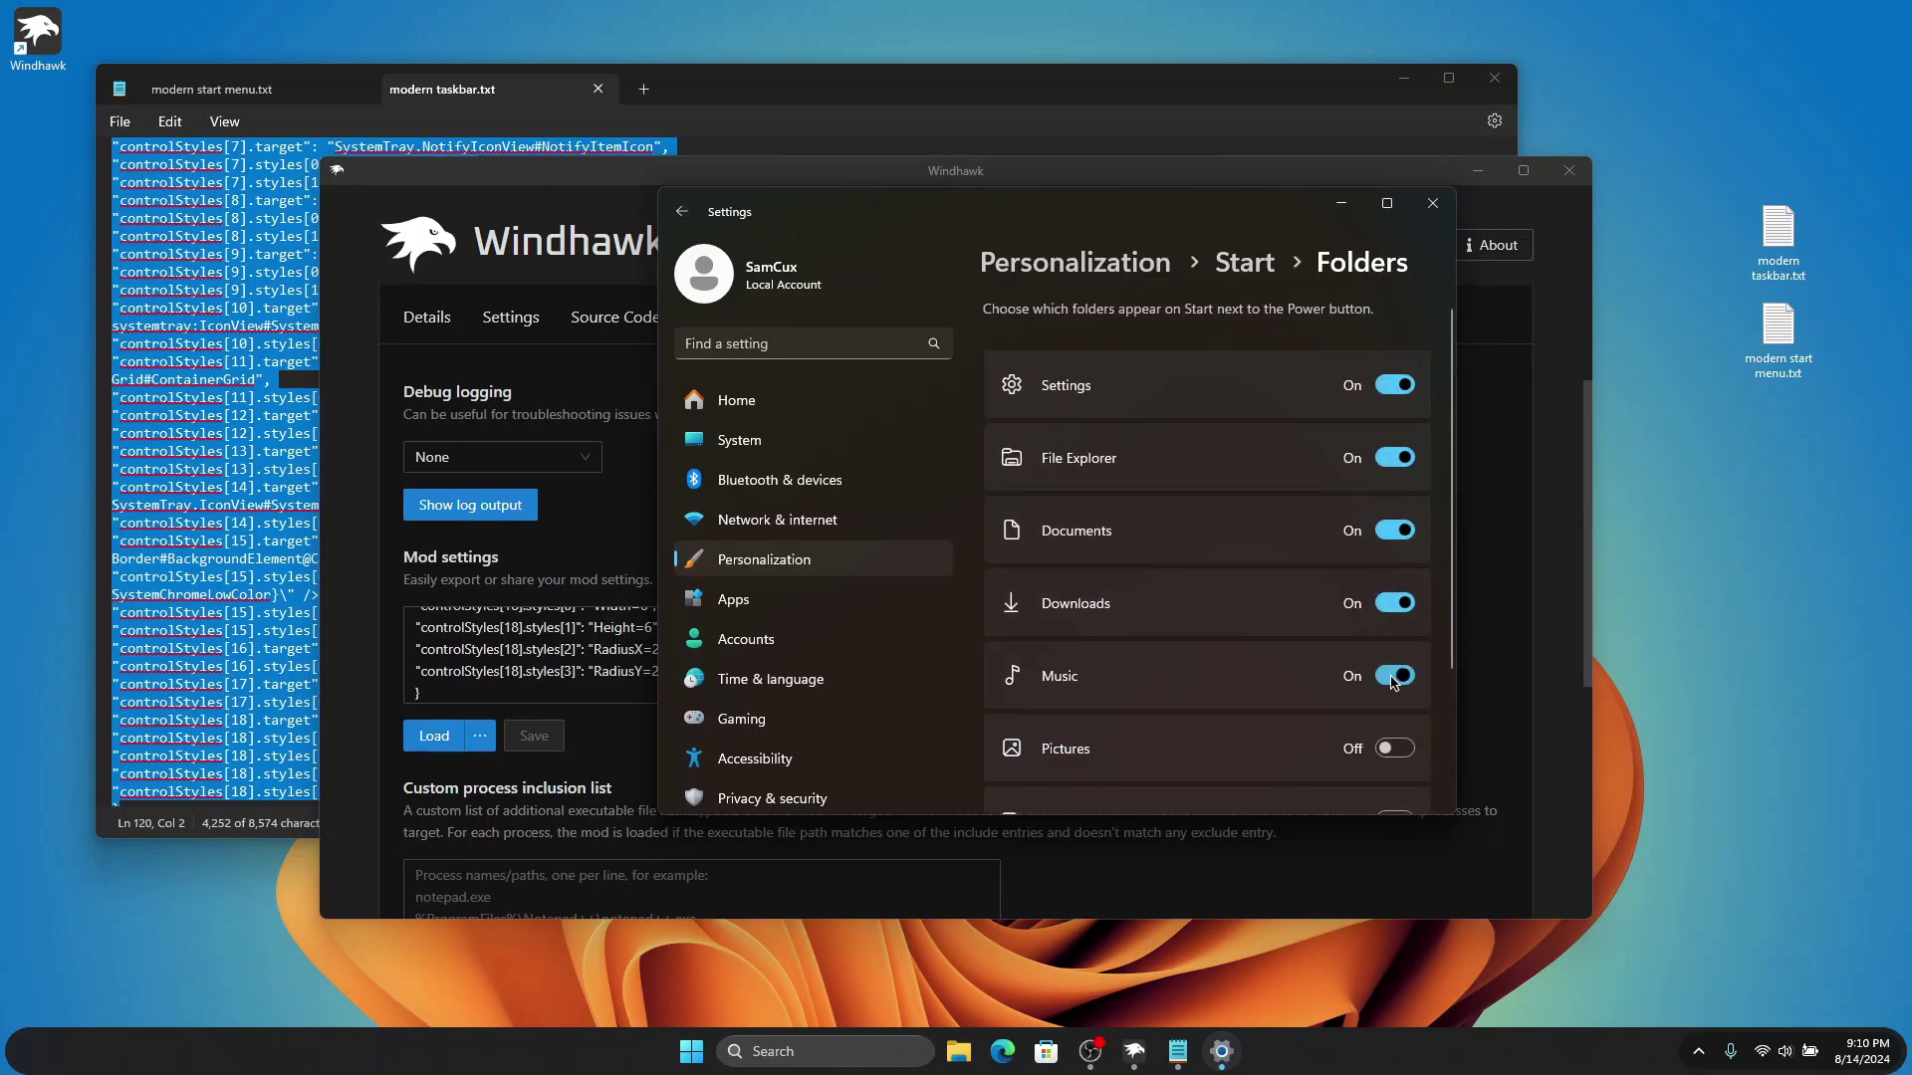
left_click(703, 1048)
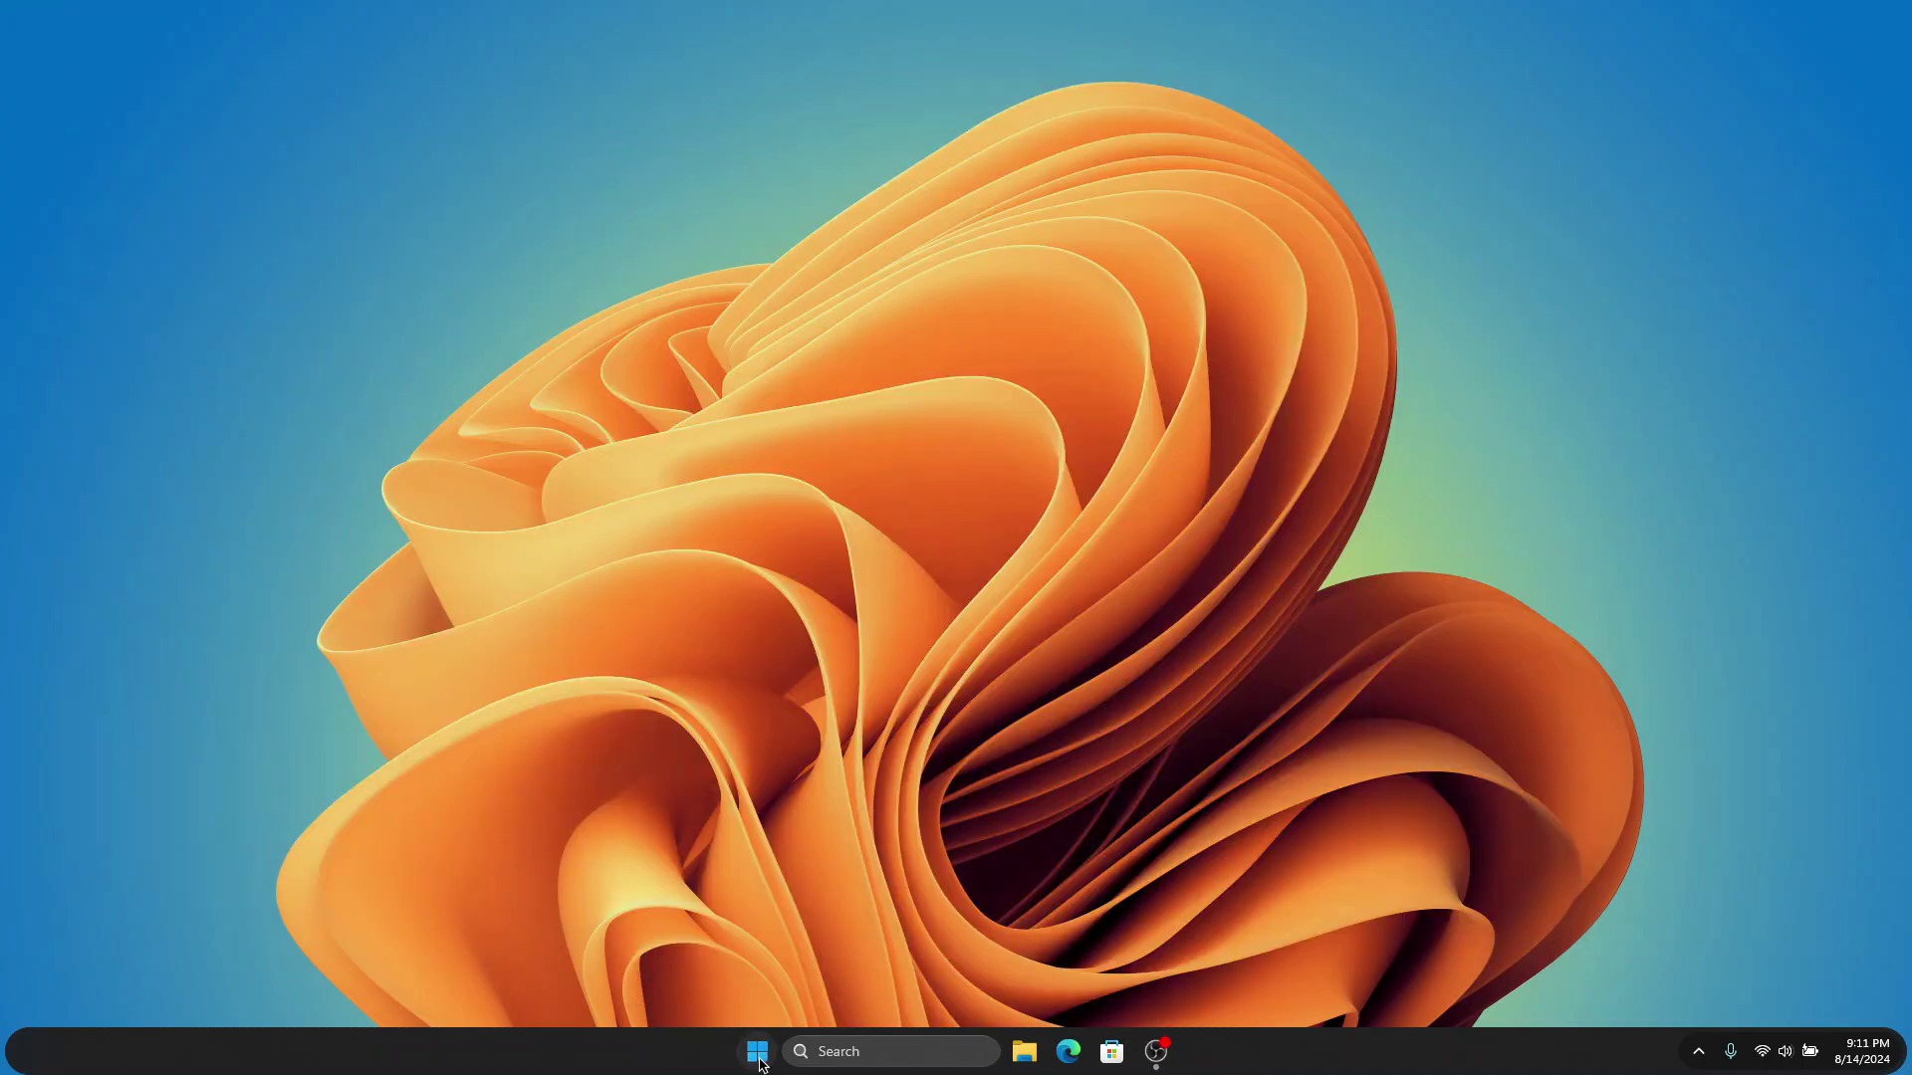
left_click(756, 1050)
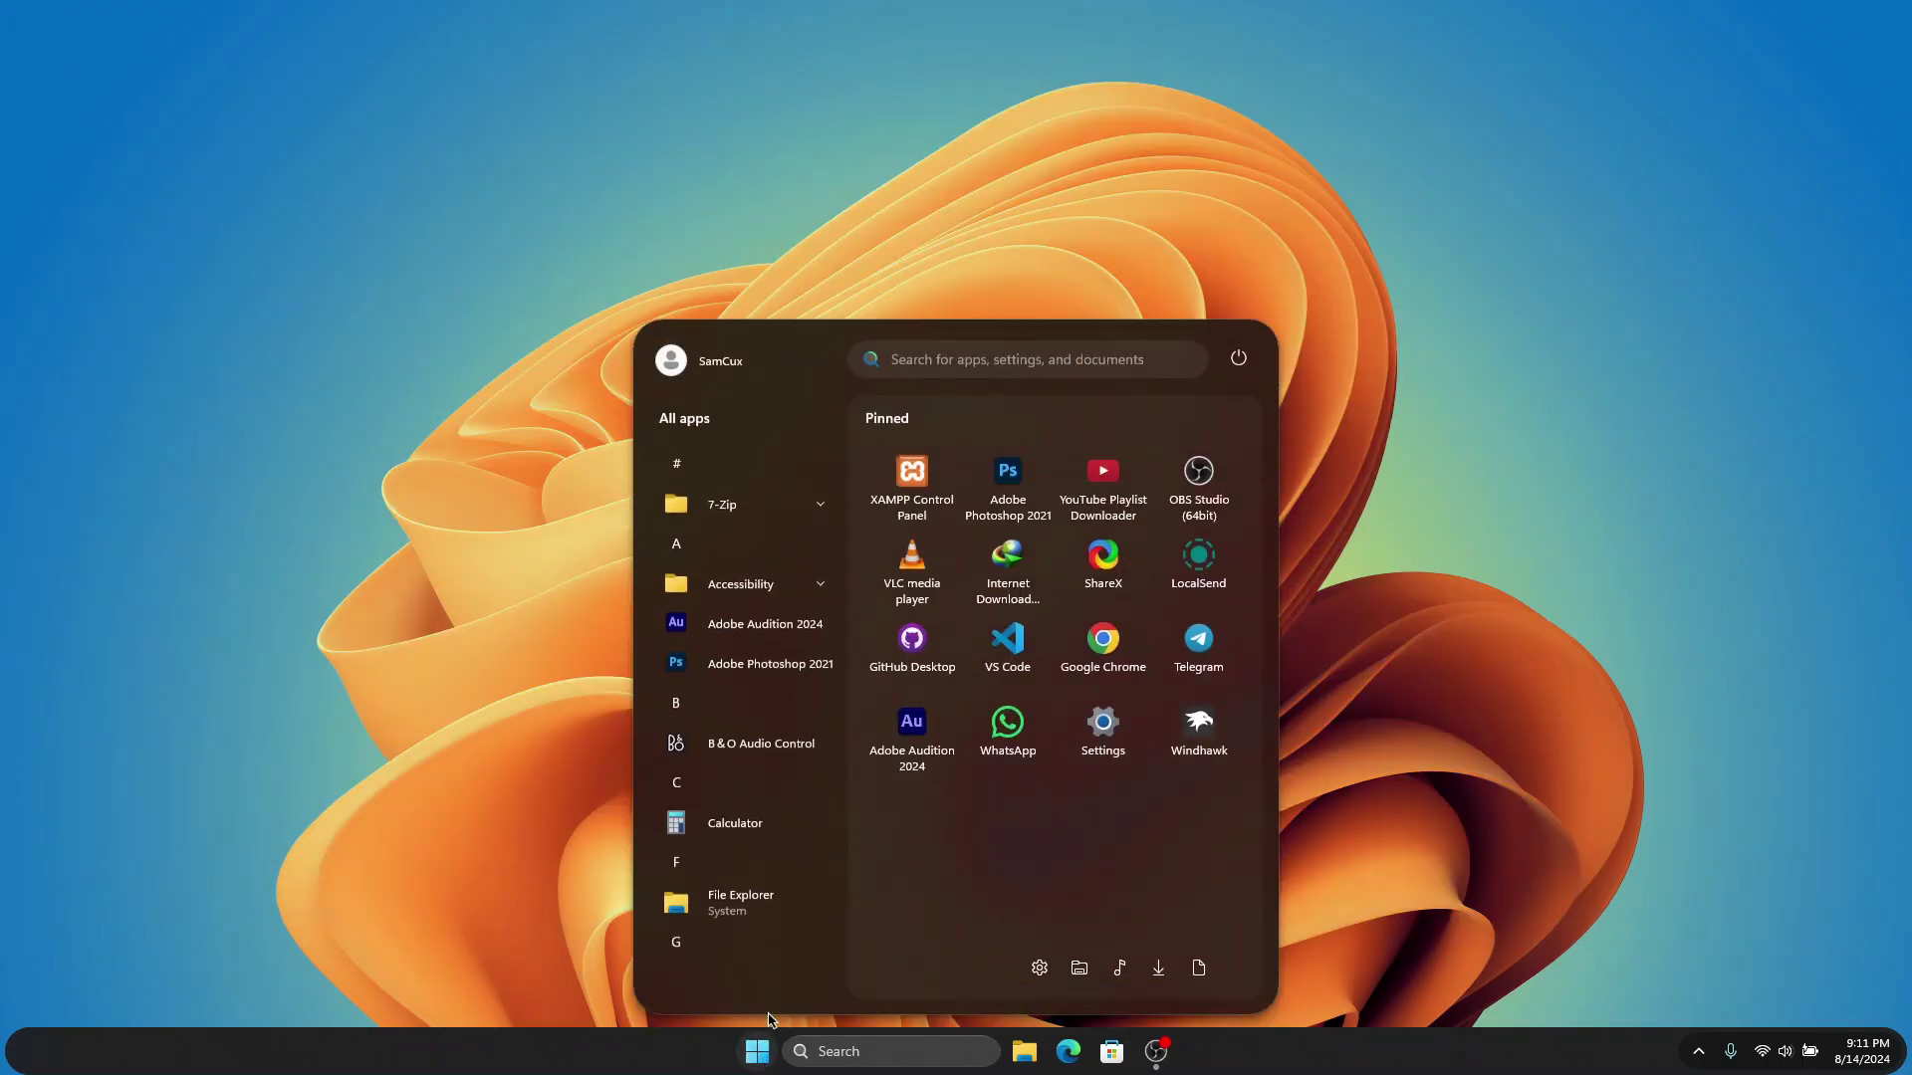
scroll(831, 481, "down", 5)
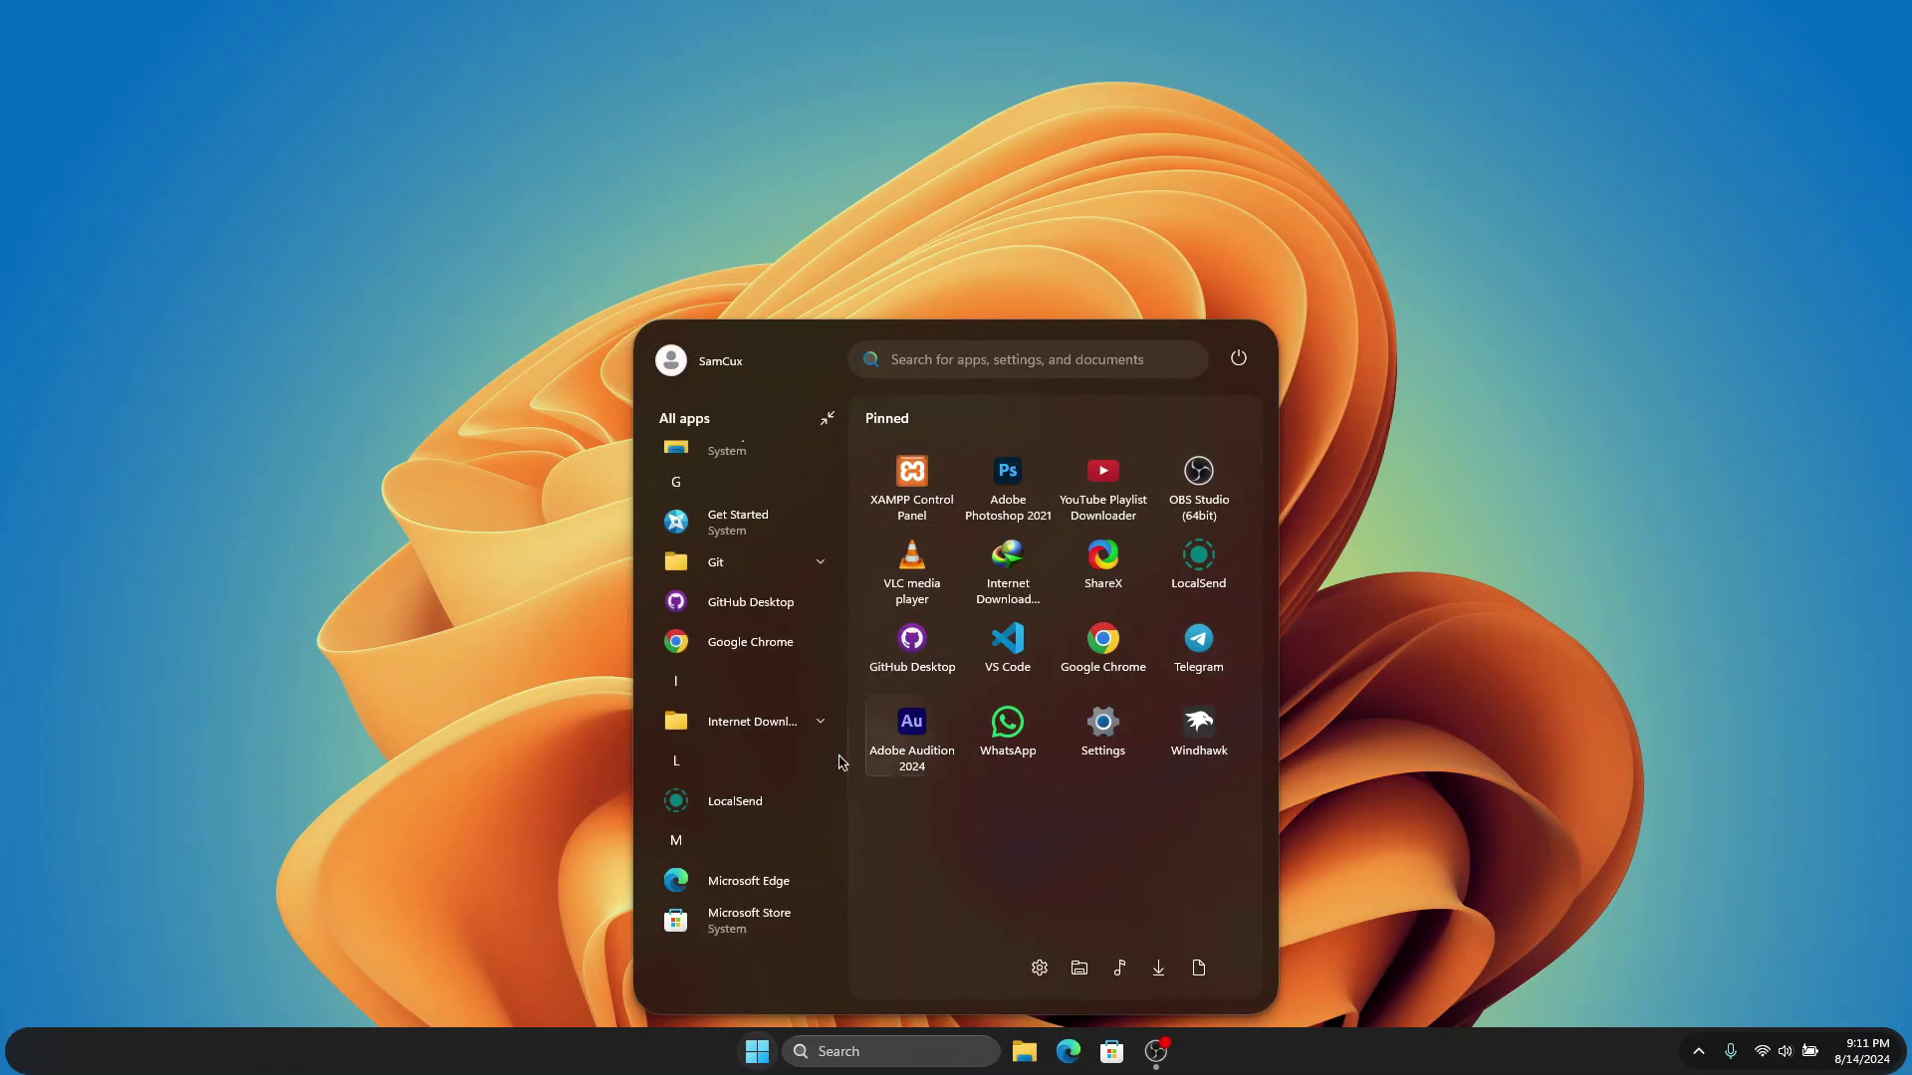
scroll(722, 543, "up", 5)
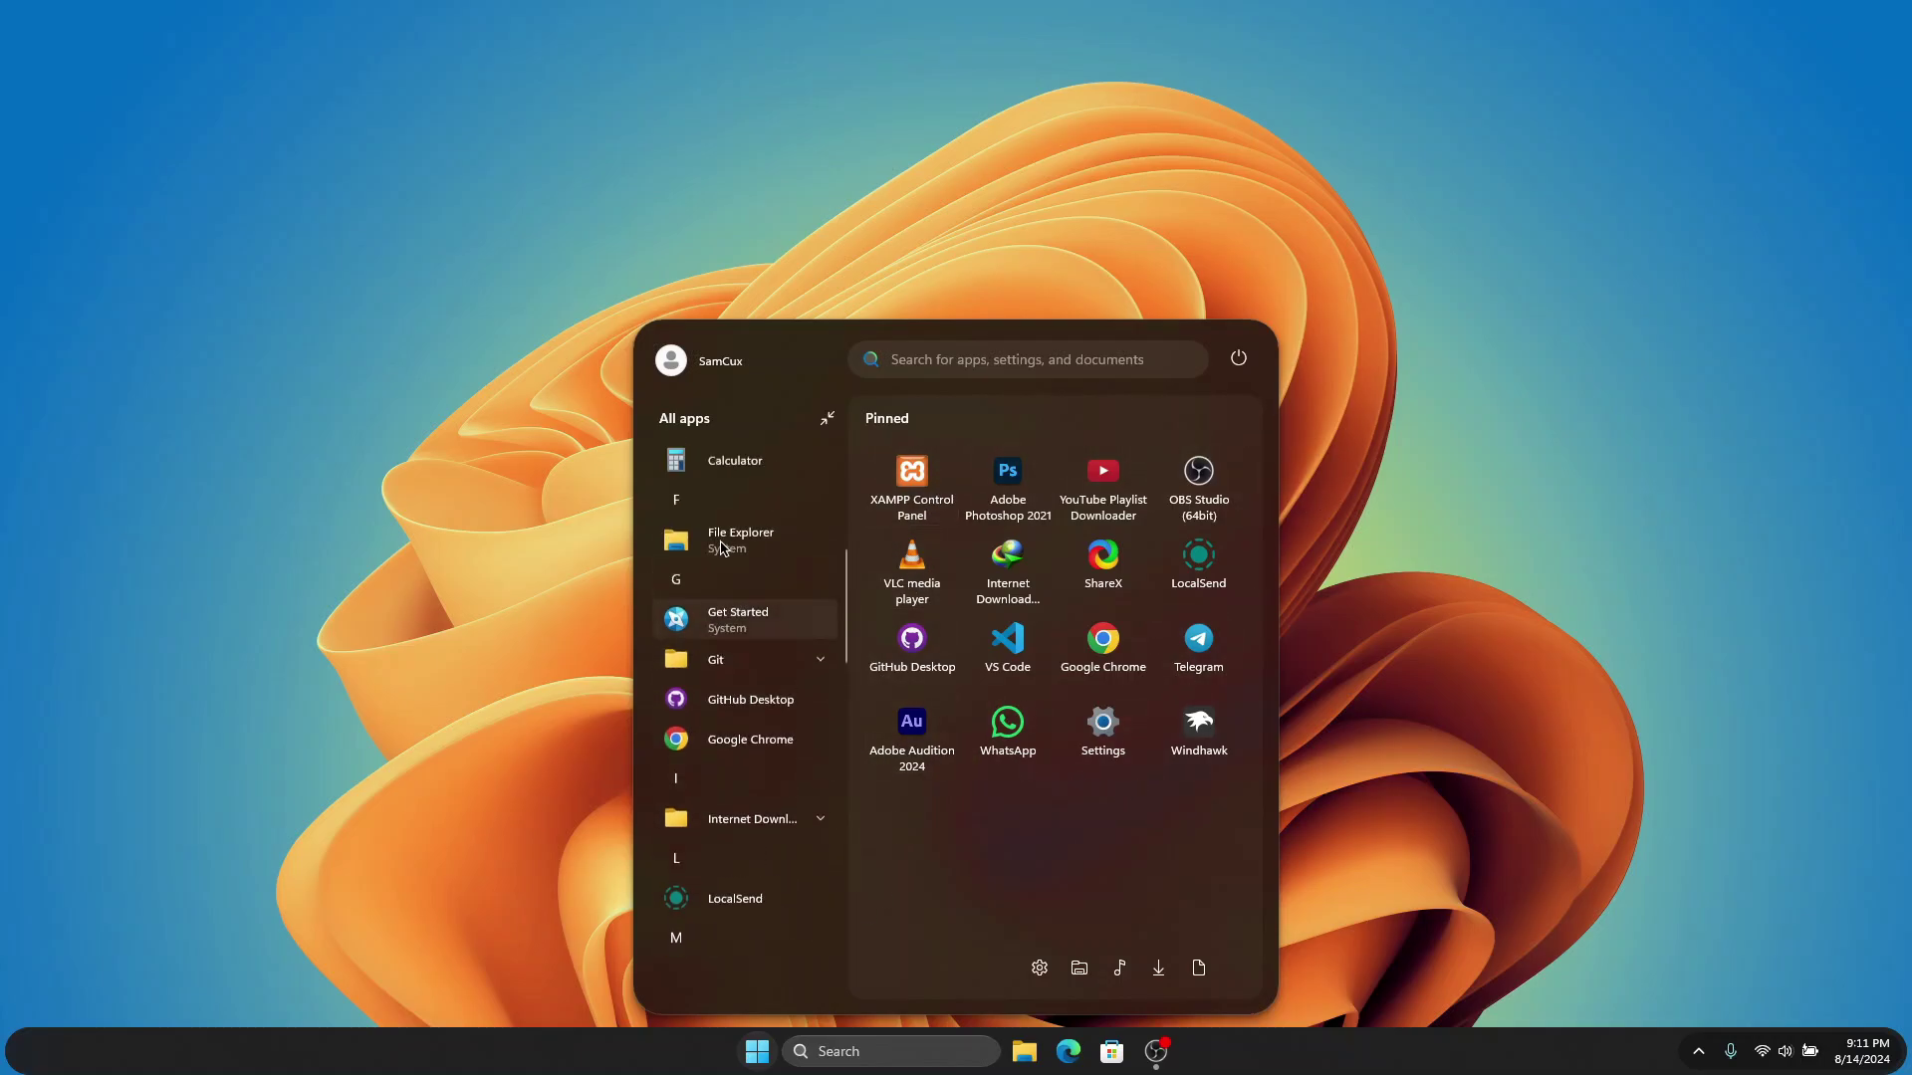
scroll(717, 476, "down", 5)
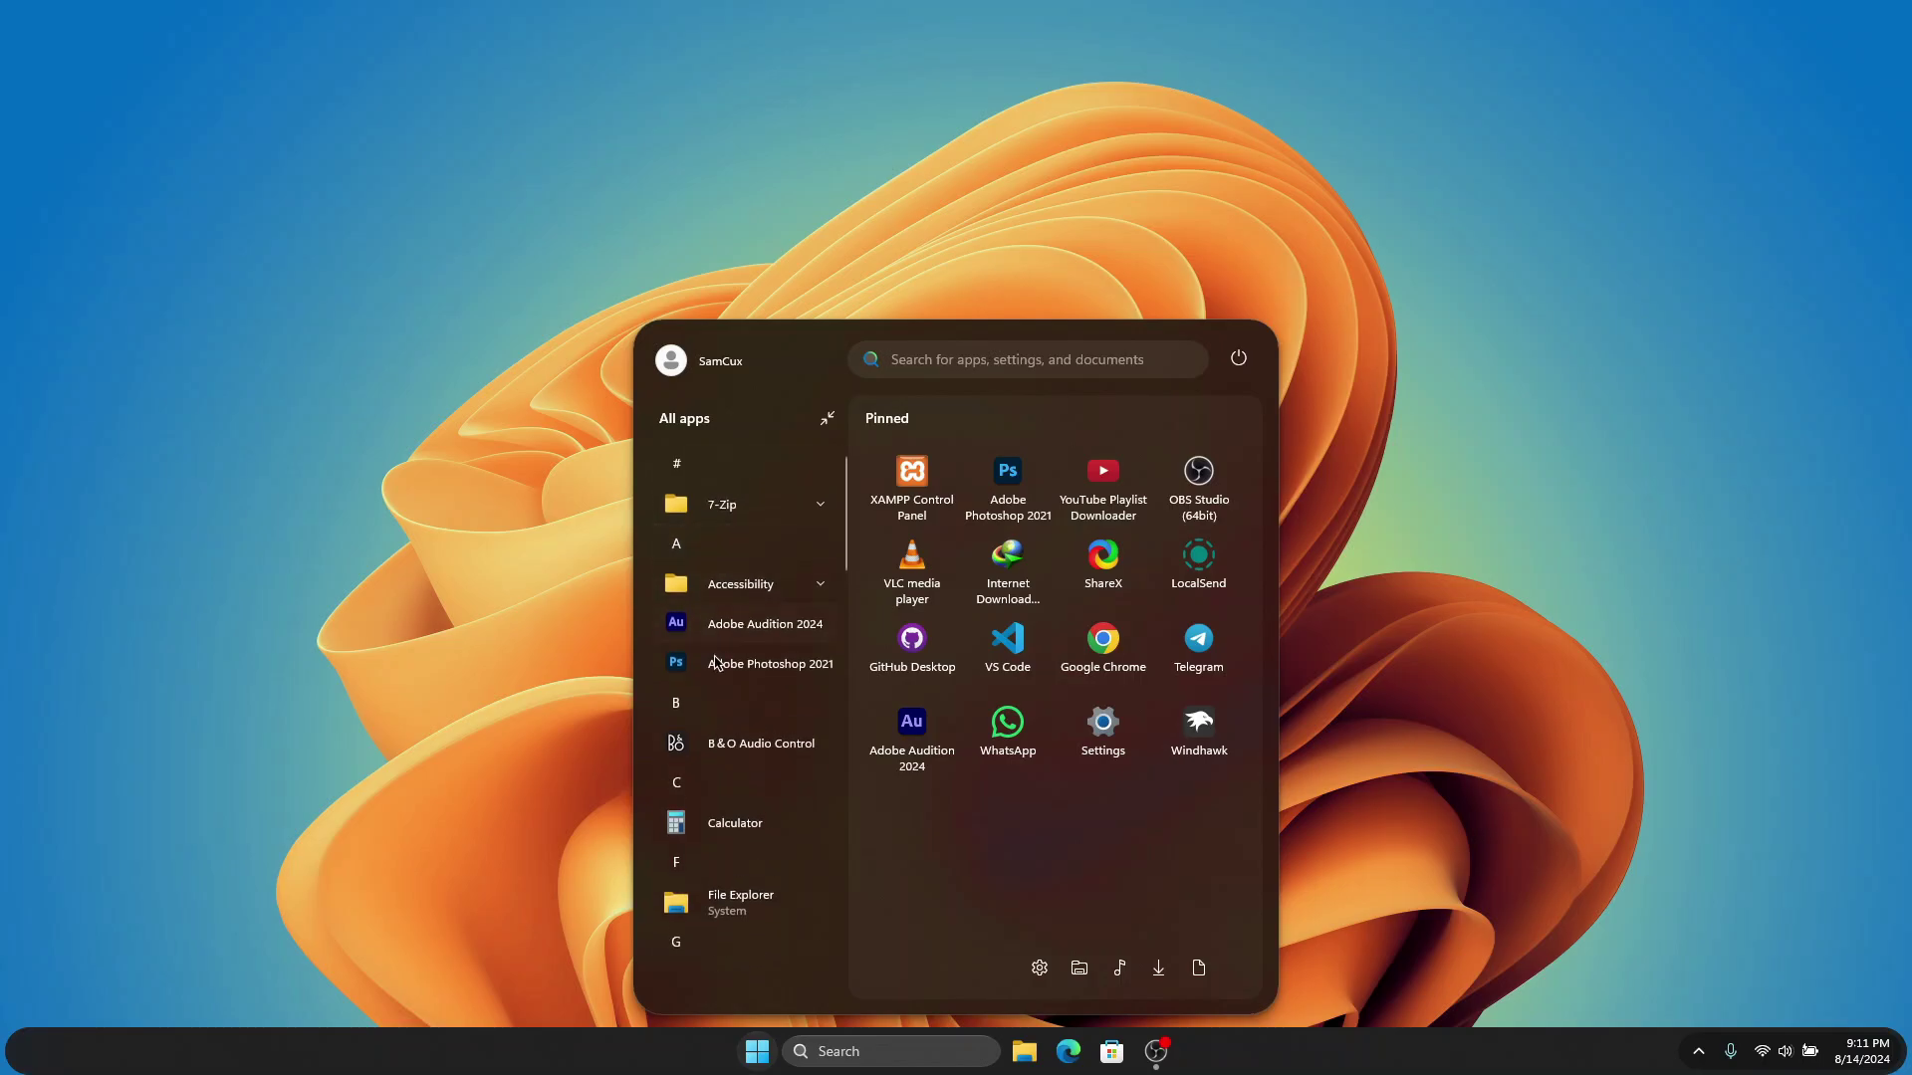